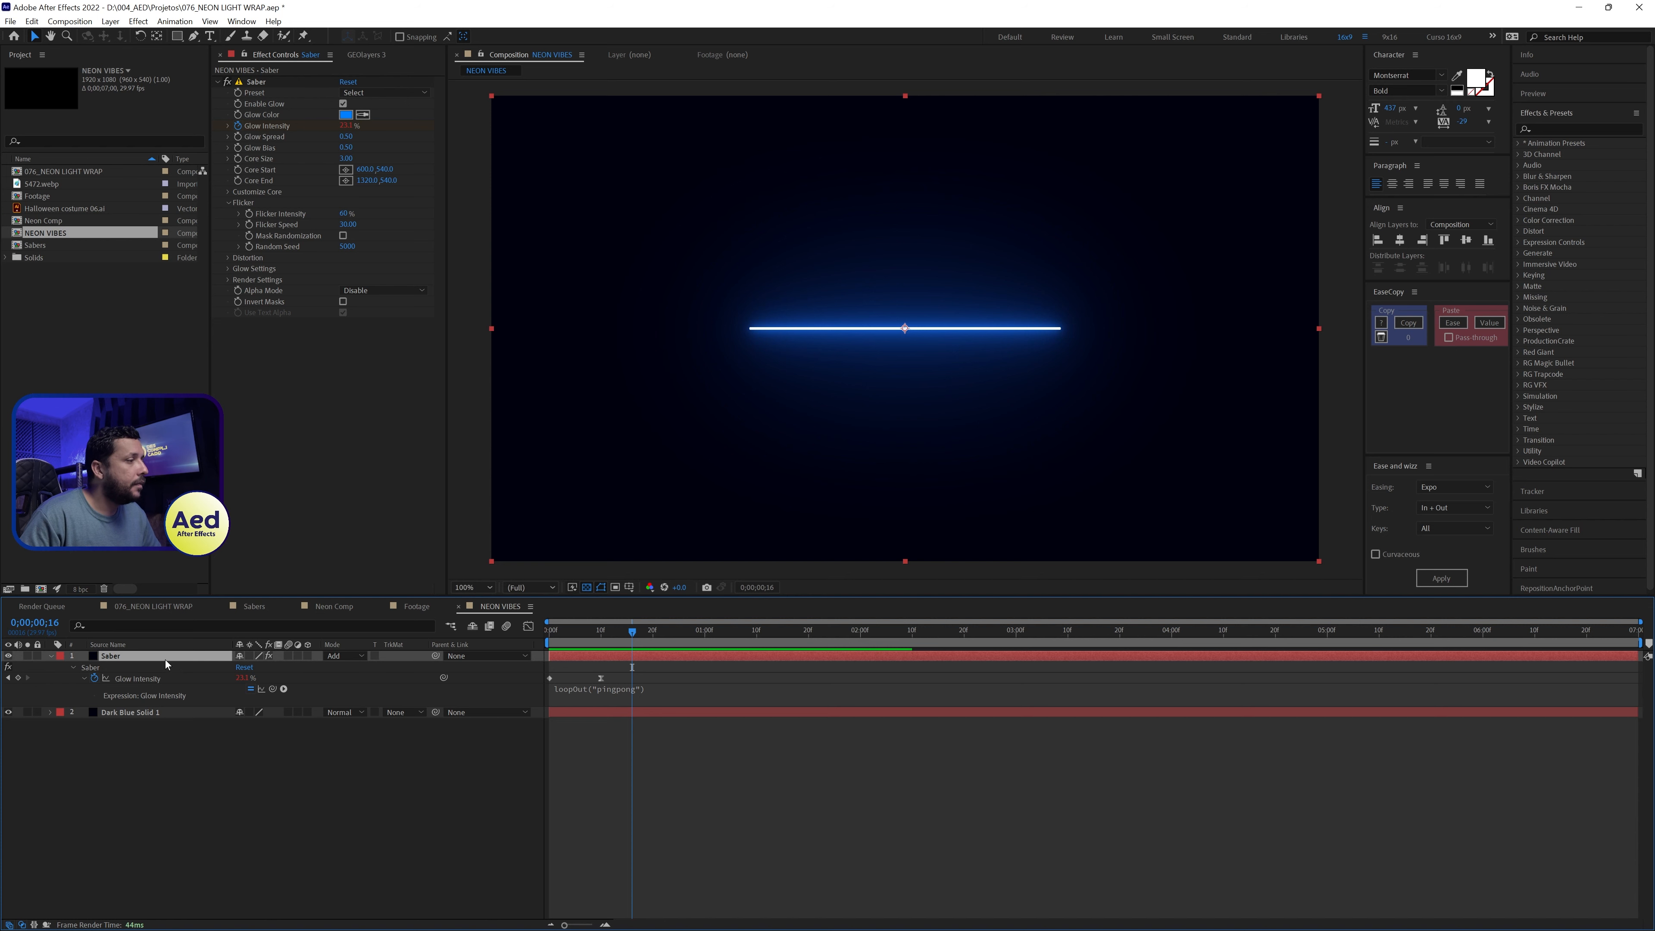
# Step: Set the vertical position of the Saber layer to 800
pyautogui.hotkey('ctrl', 'd')
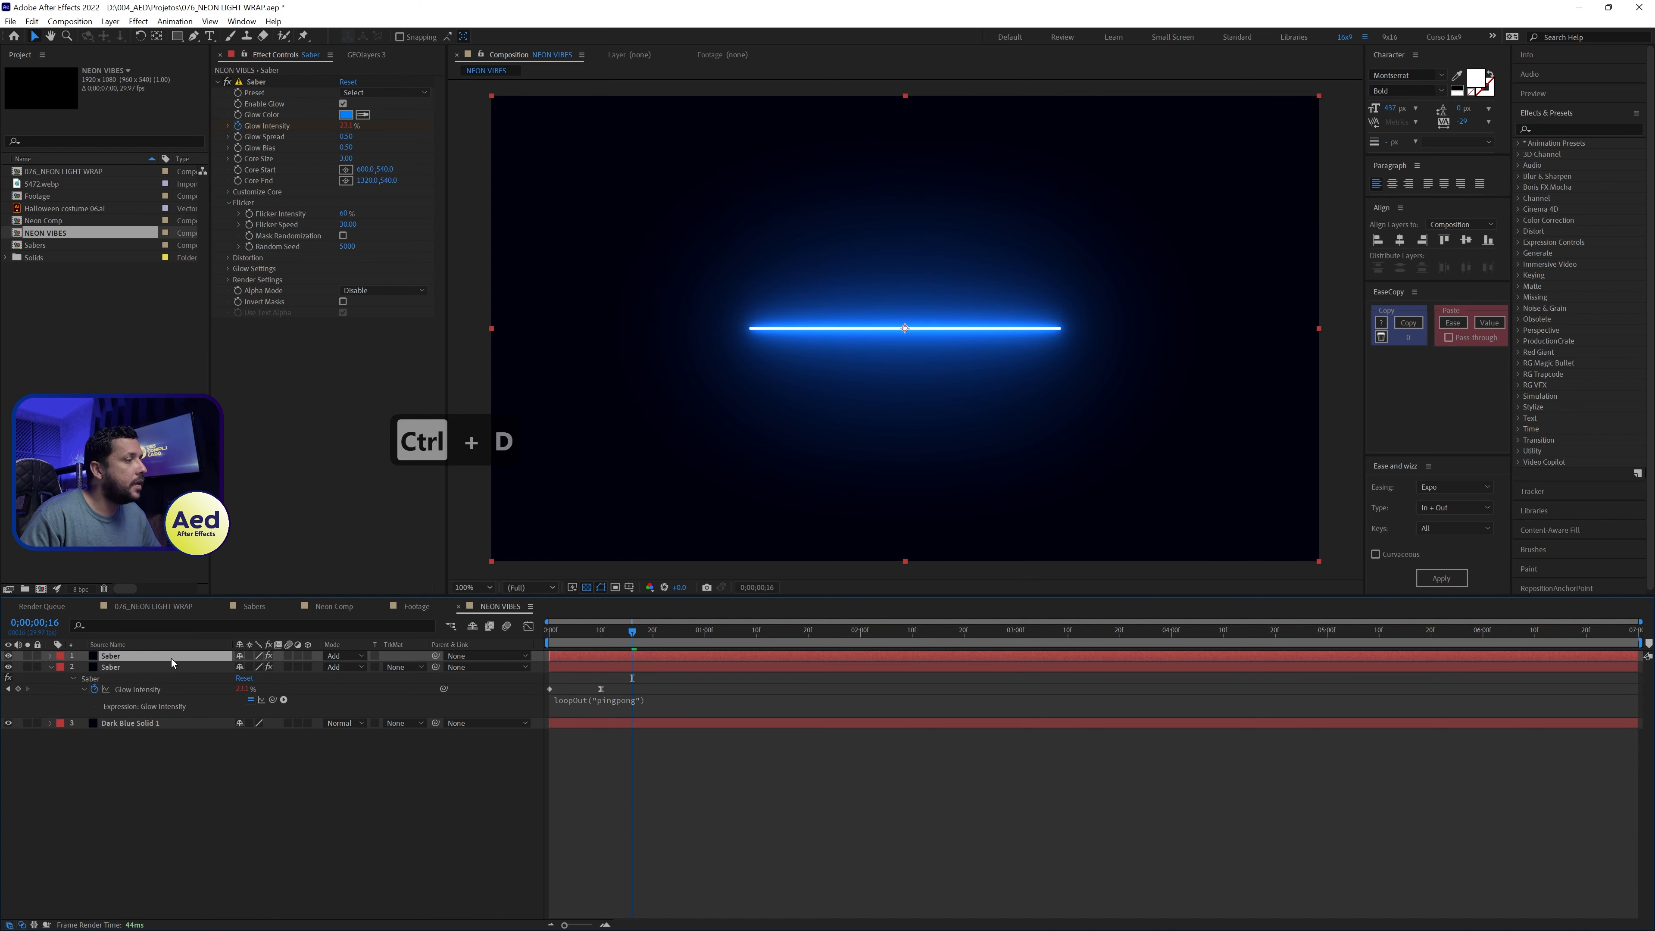
pyautogui.hotkey('ctrl', 'z')
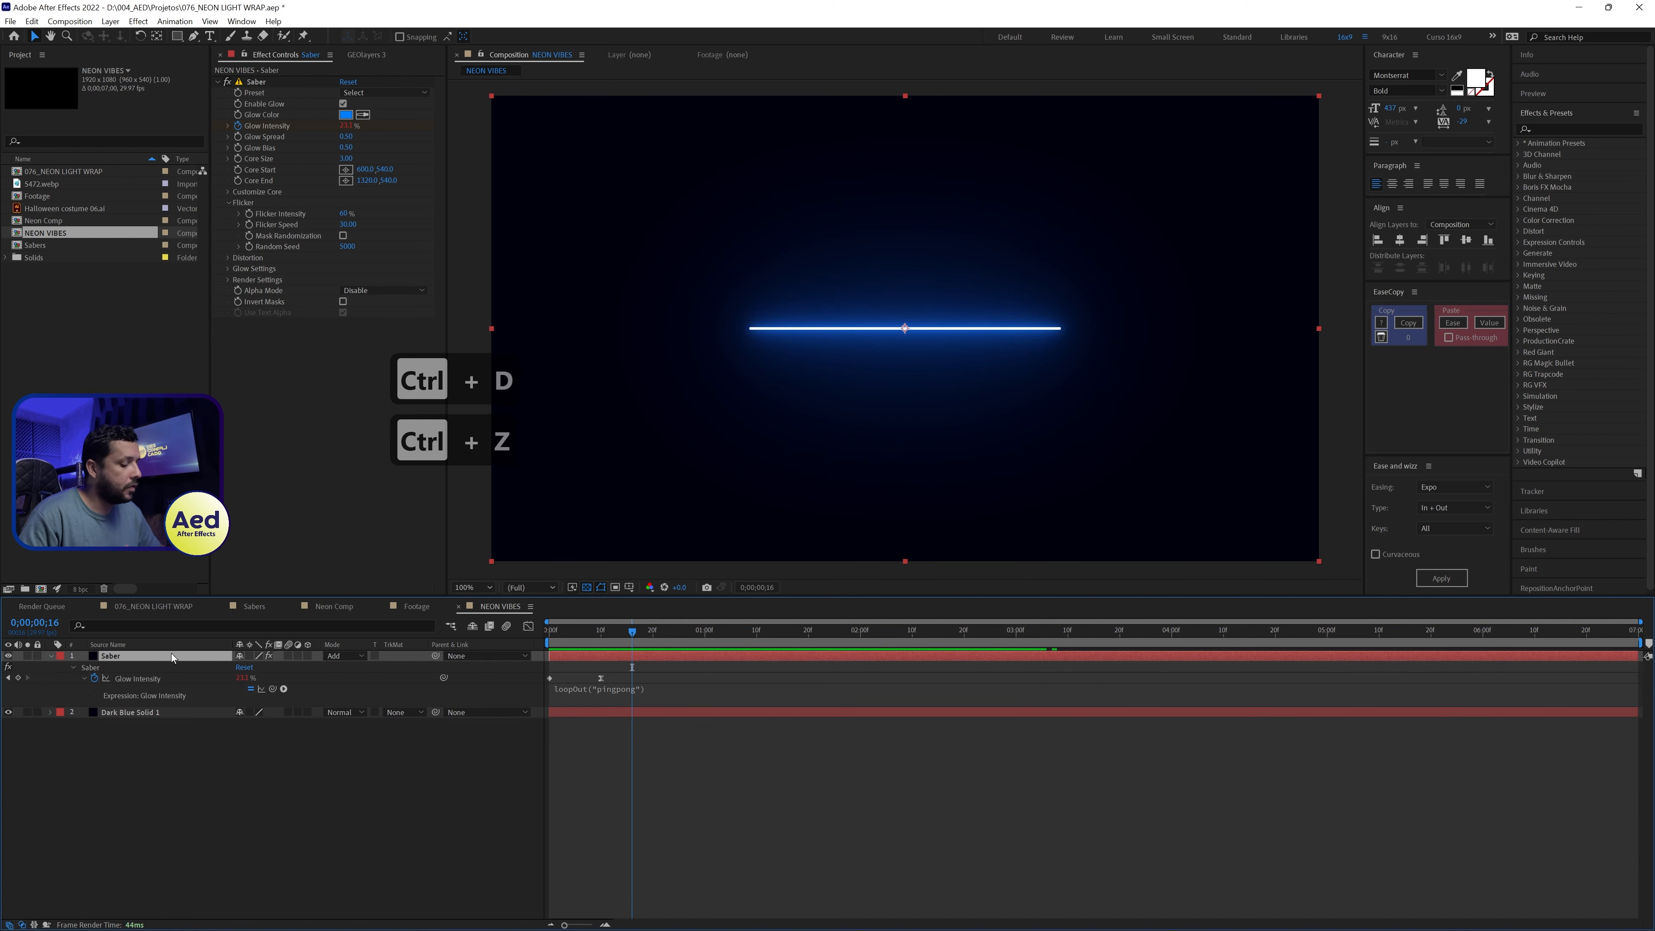
pyautogui.press('p')
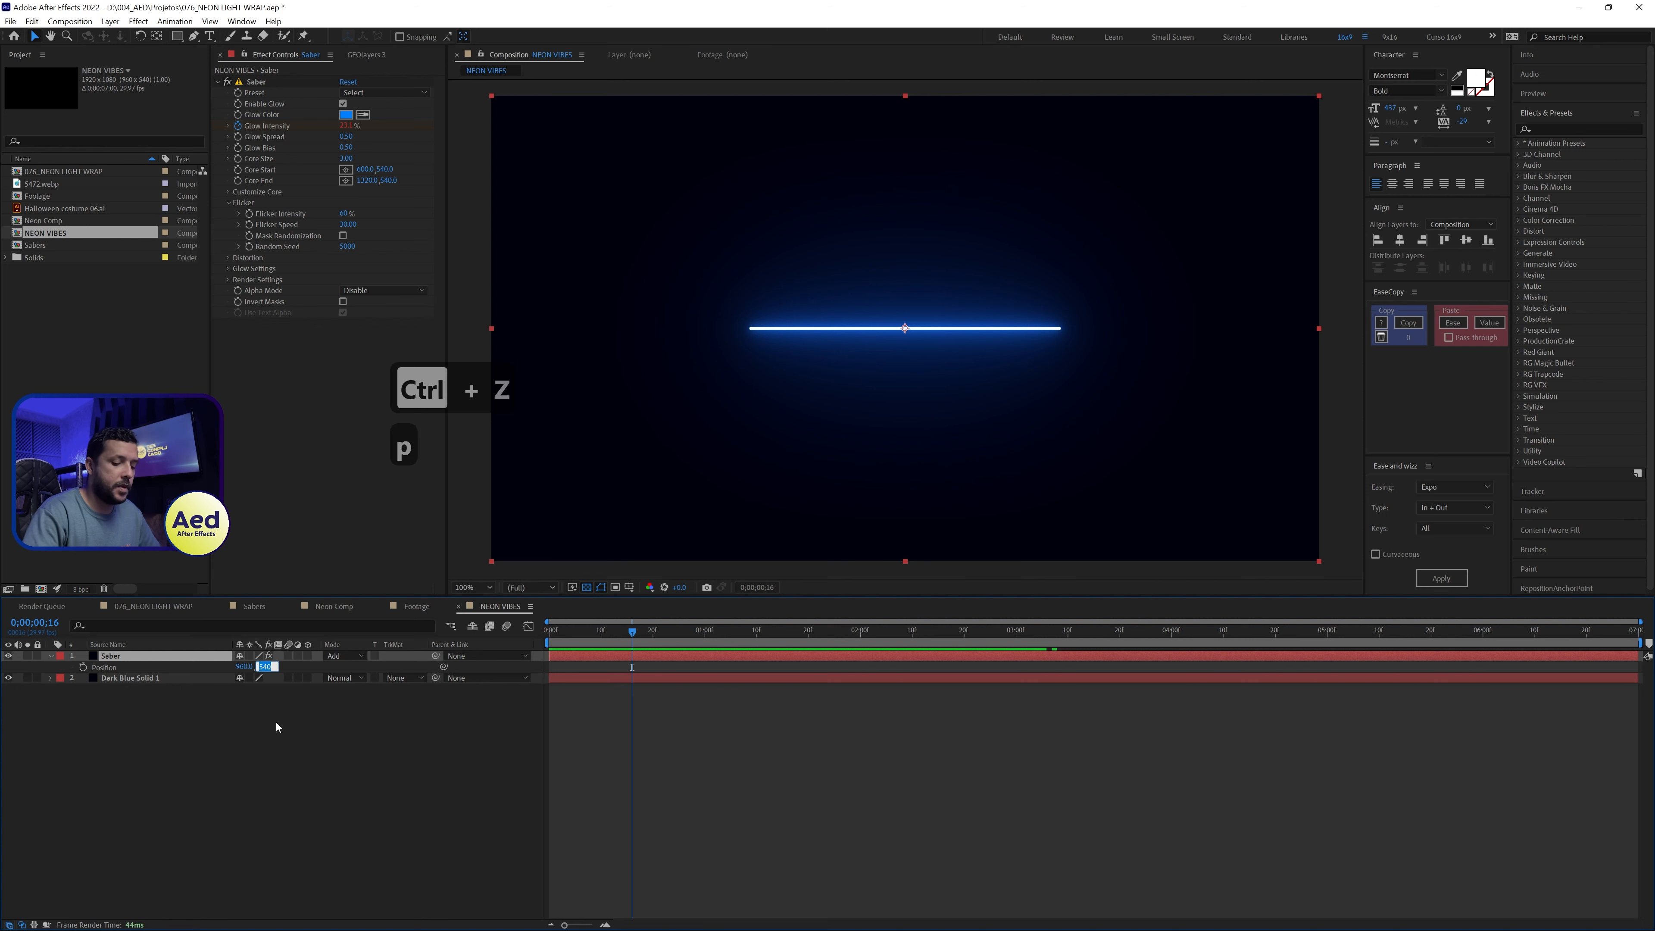
pyautogui.write('340')
pyautogui.press('Return')
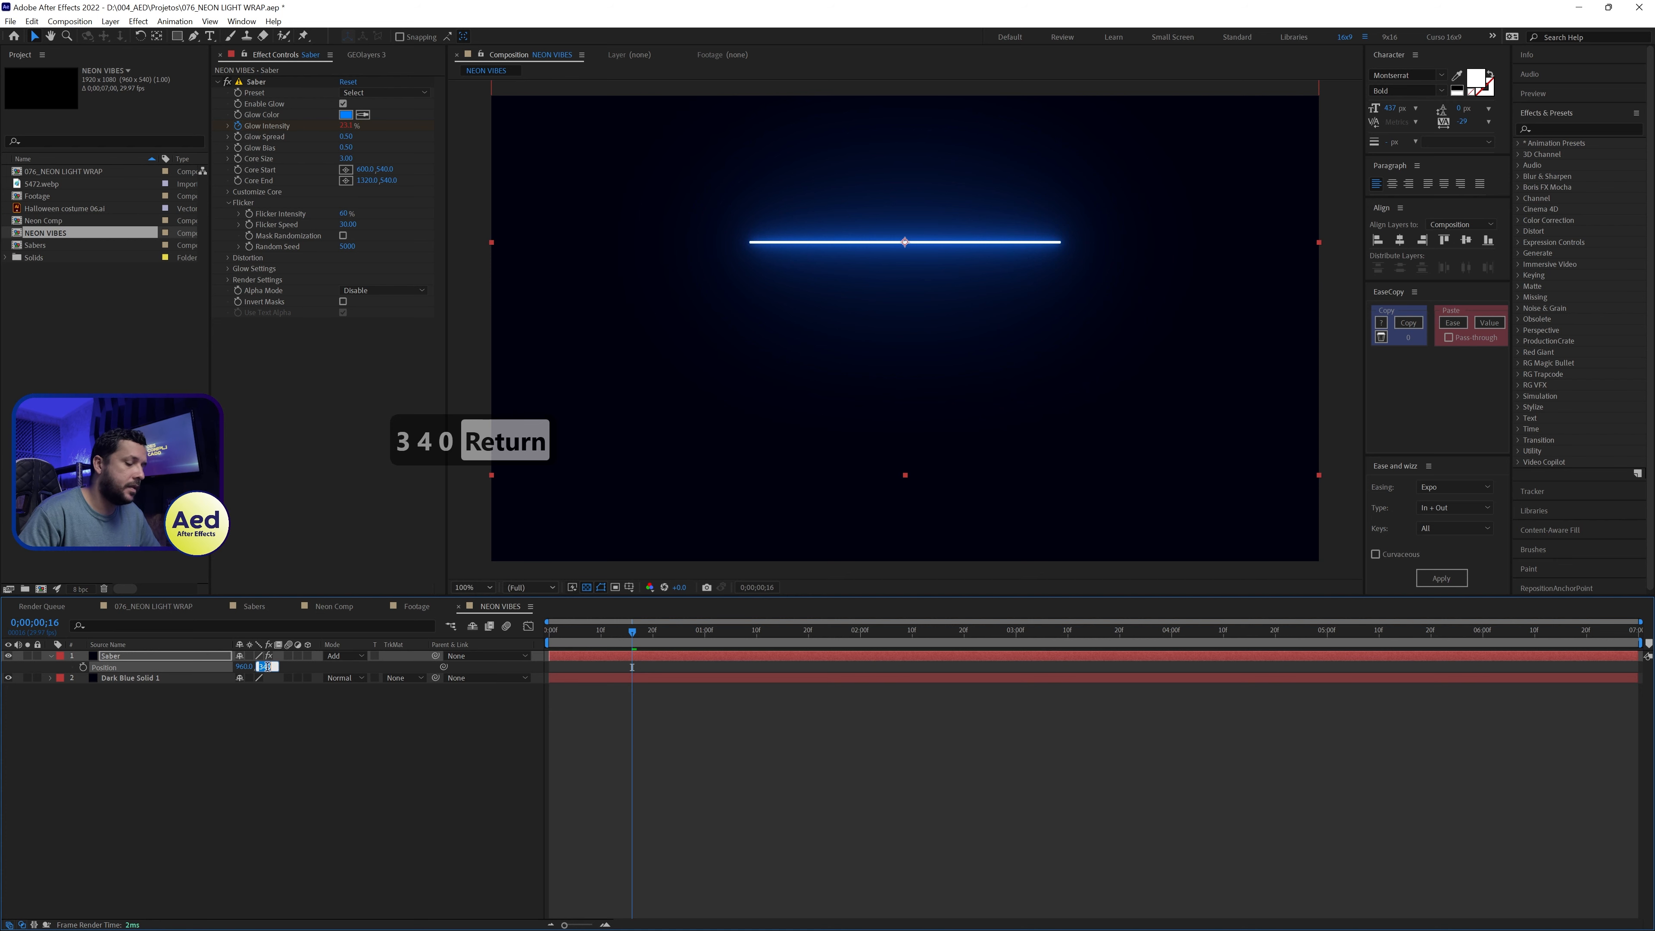
pyautogui.write('800')
pyautogui.press('Return')
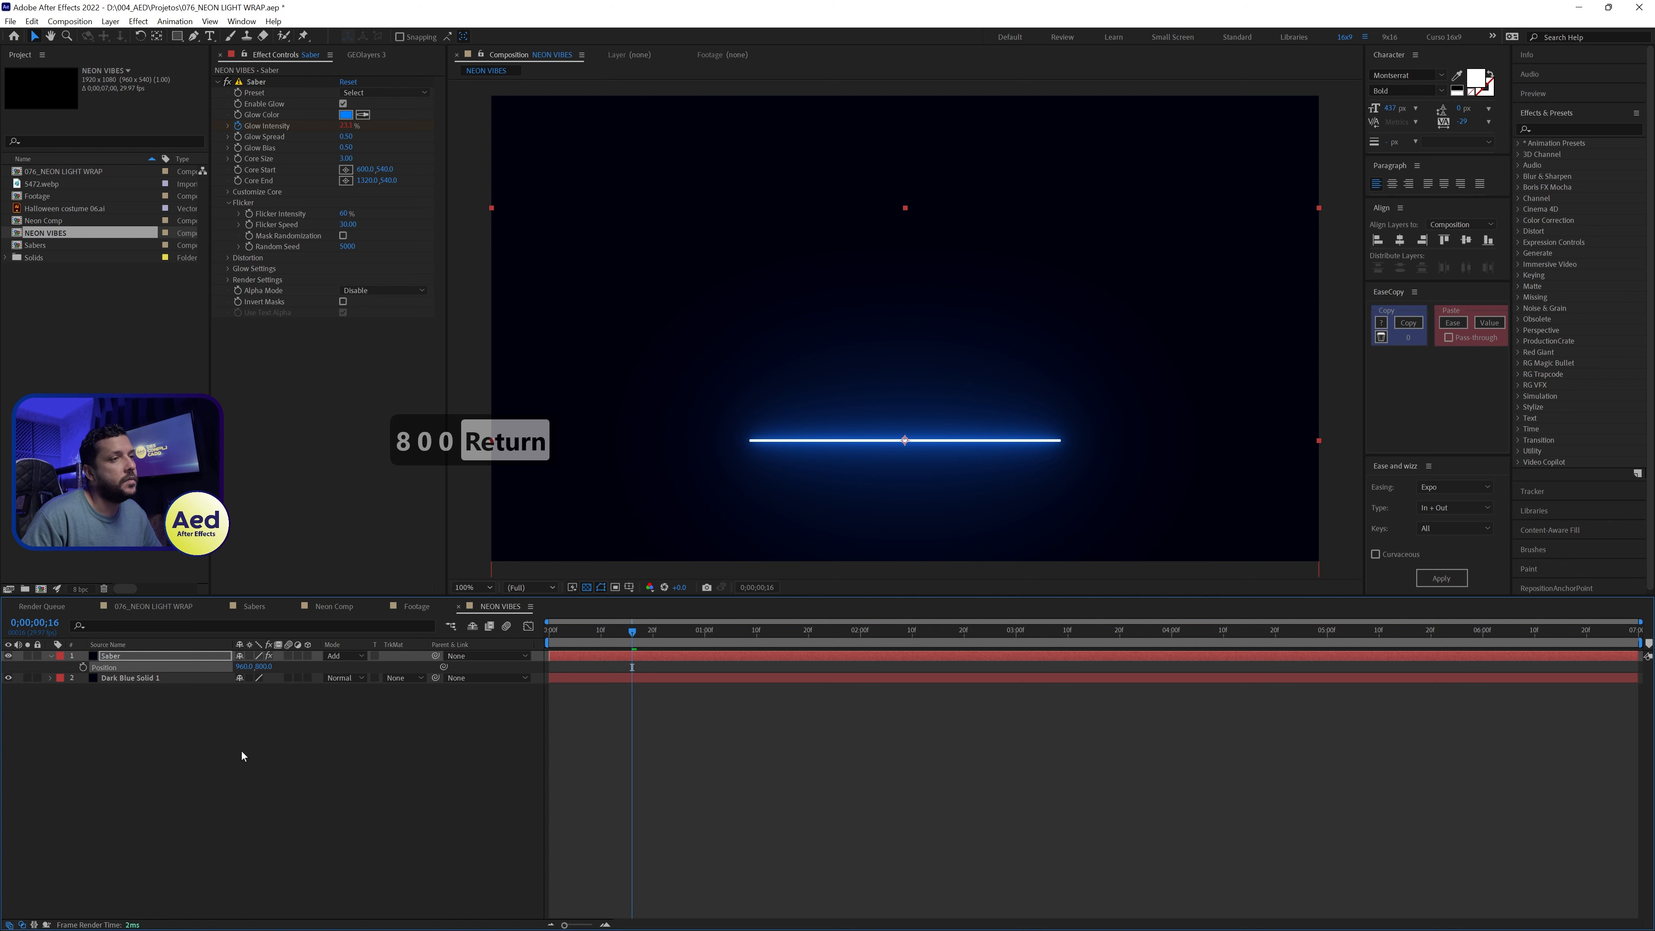
# Step: Duplicate the Saber layer and set the copy's vertical position to 500
pyautogui.click(180, 654)
pyautogui.hotkey('ctrl', 'd')
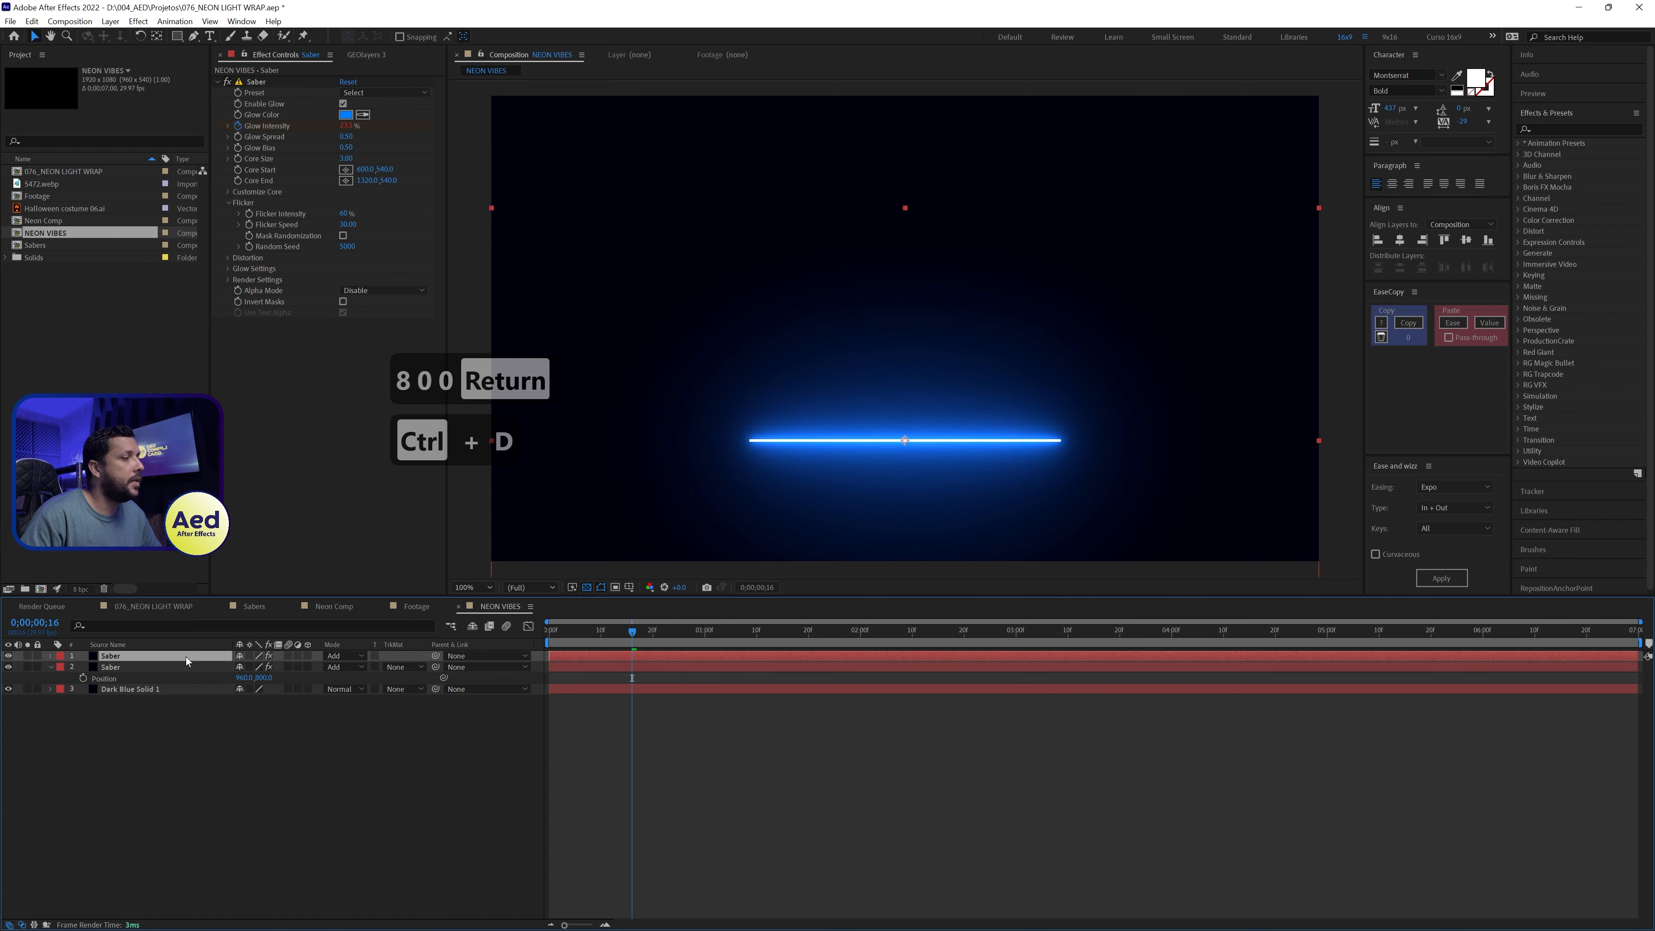
pyautogui.press('p')
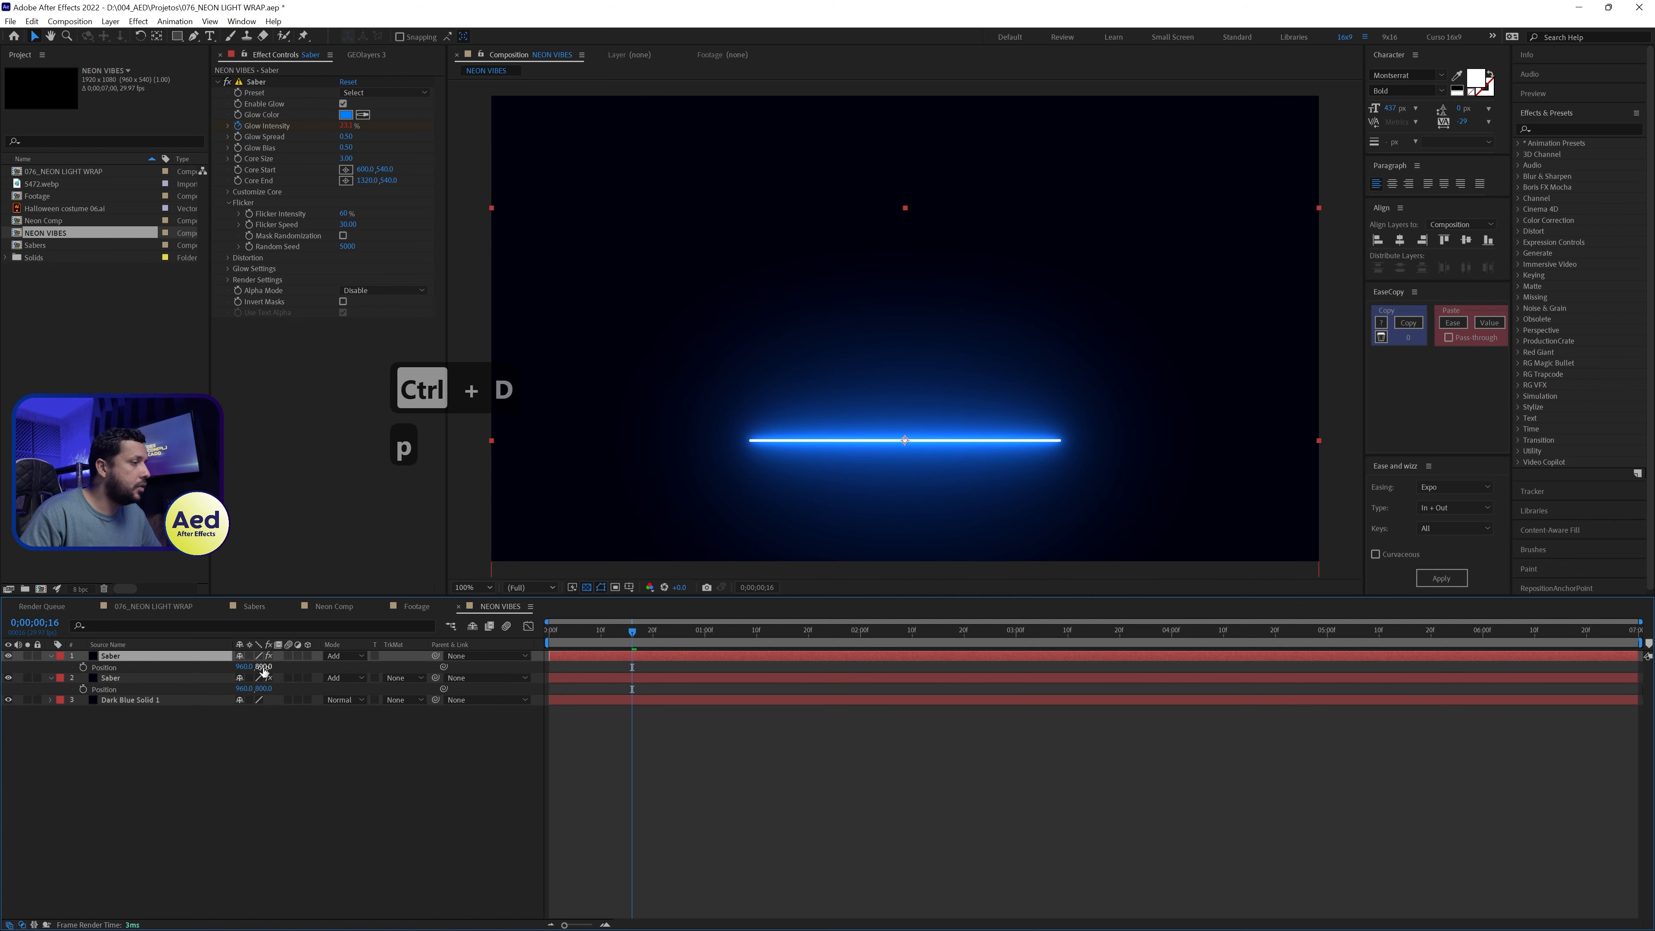
pyautogui.write('500')
pyautogui.press('Return')
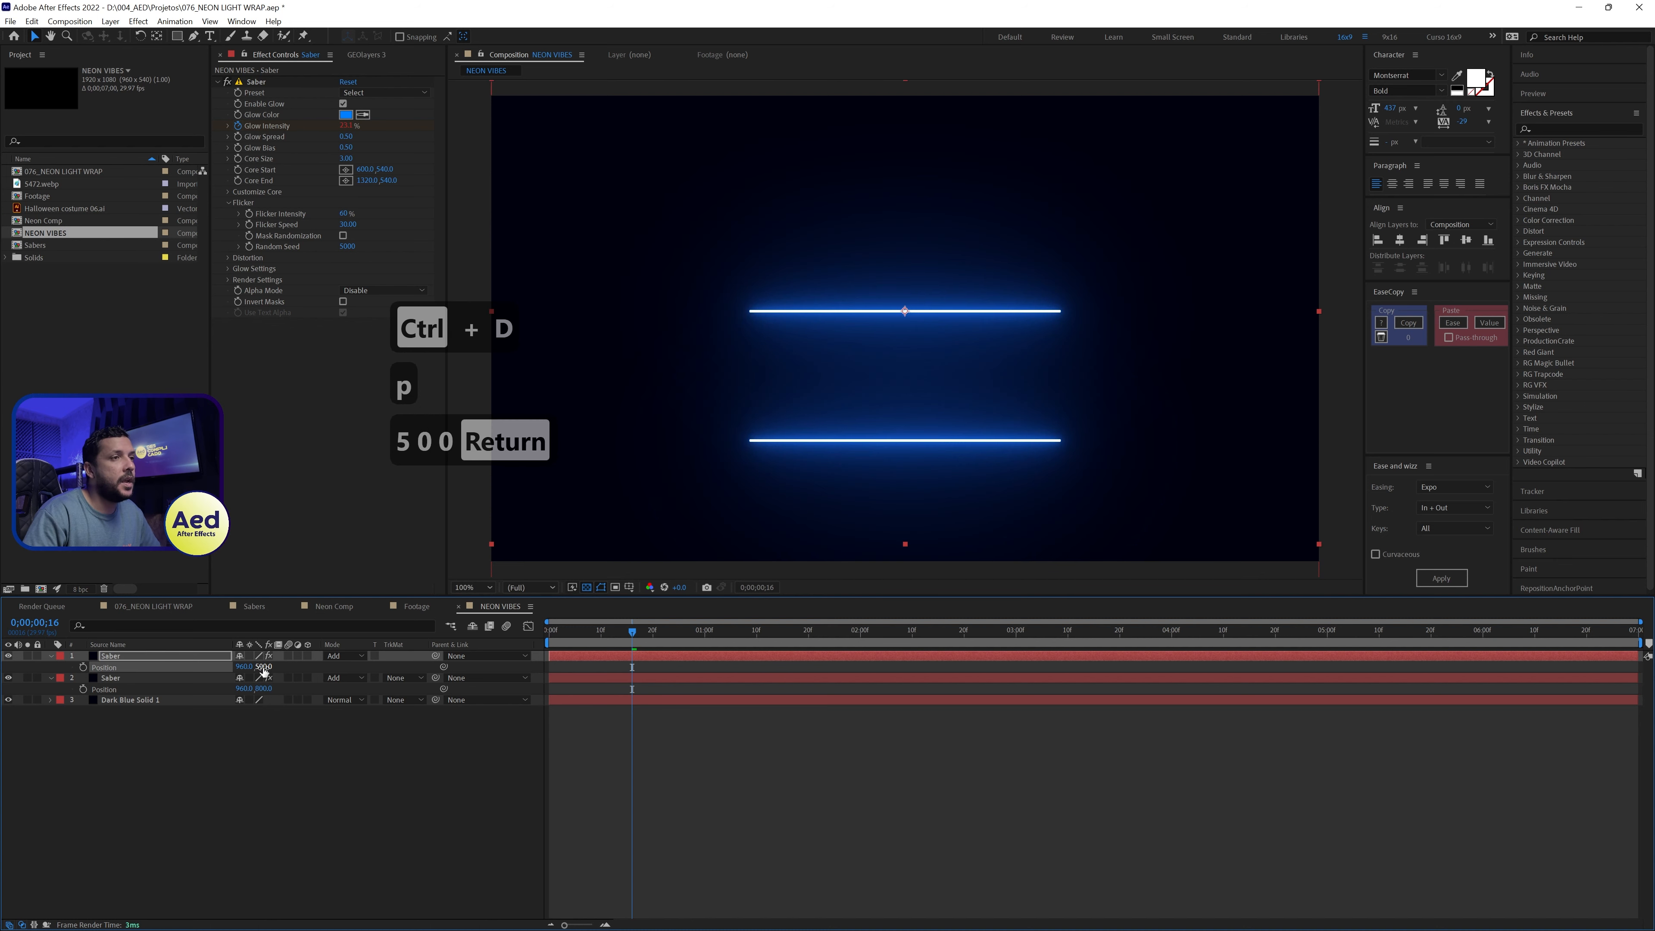
# Step: Duplicate the Saber layer at 500 and set the new copy's vertical position to 200
pyautogui.click(192, 658)
pyautogui.hotkey('ctrl', 'd')
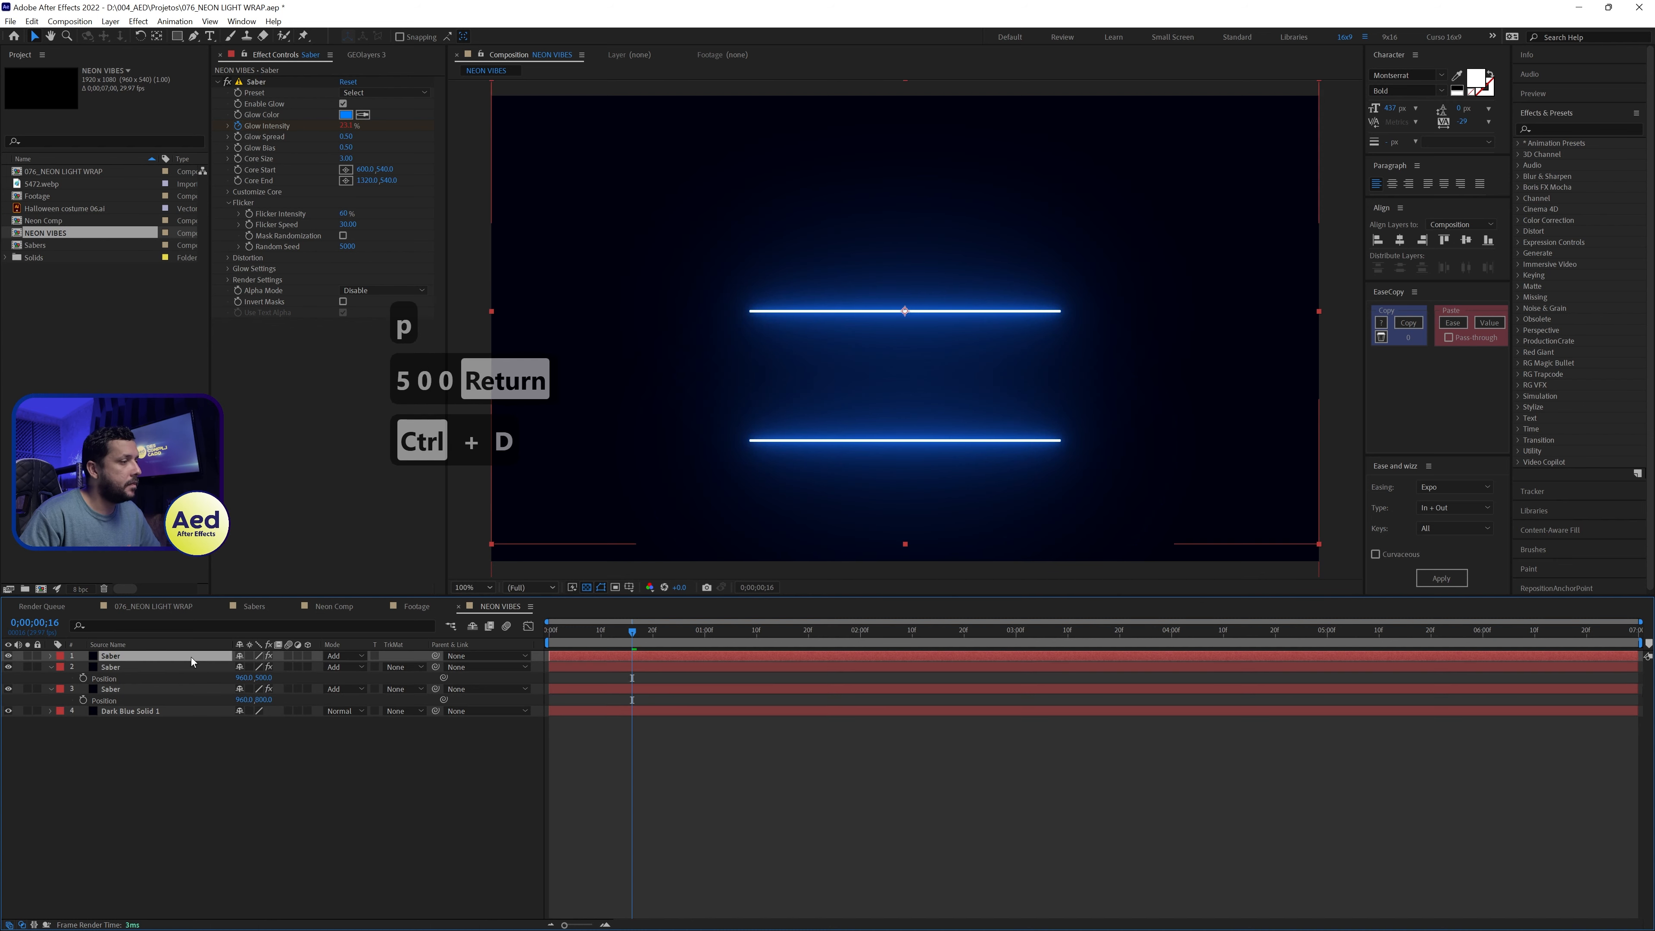
pyautogui.press('p')
pyautogui.click(265, 666)
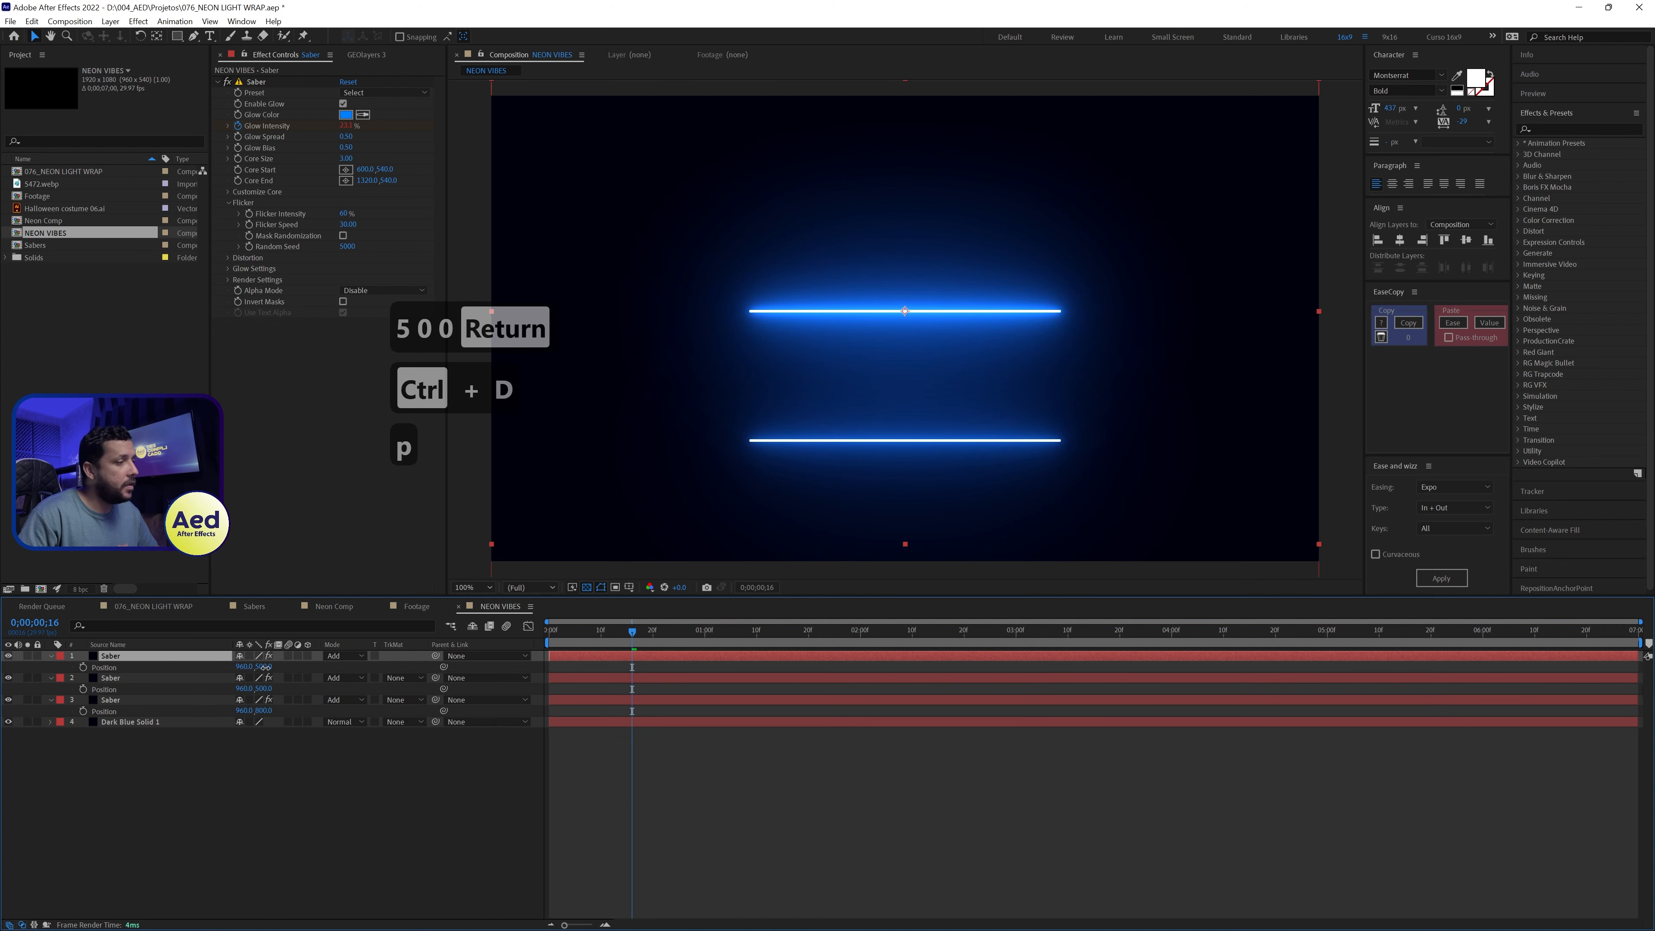
pyautogui.write('200')
pyautogui.press('Return')
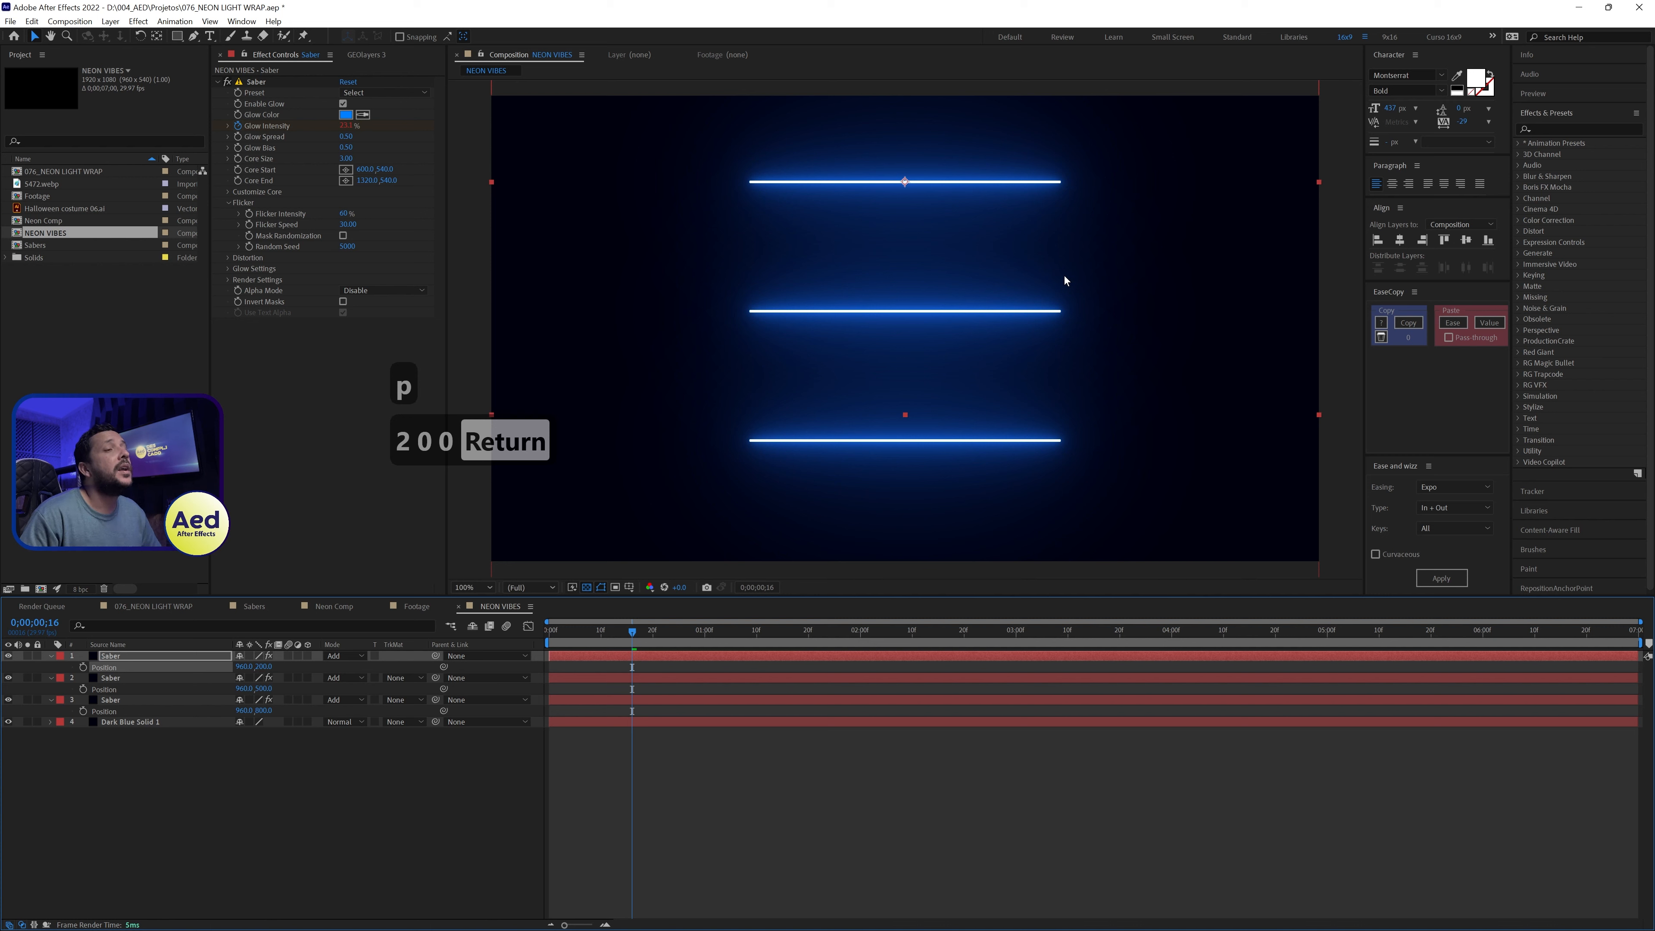
# Step: Change the glow color of the uppermost Saber line to magenta DE00FF
pyautogui.click(169, 660)
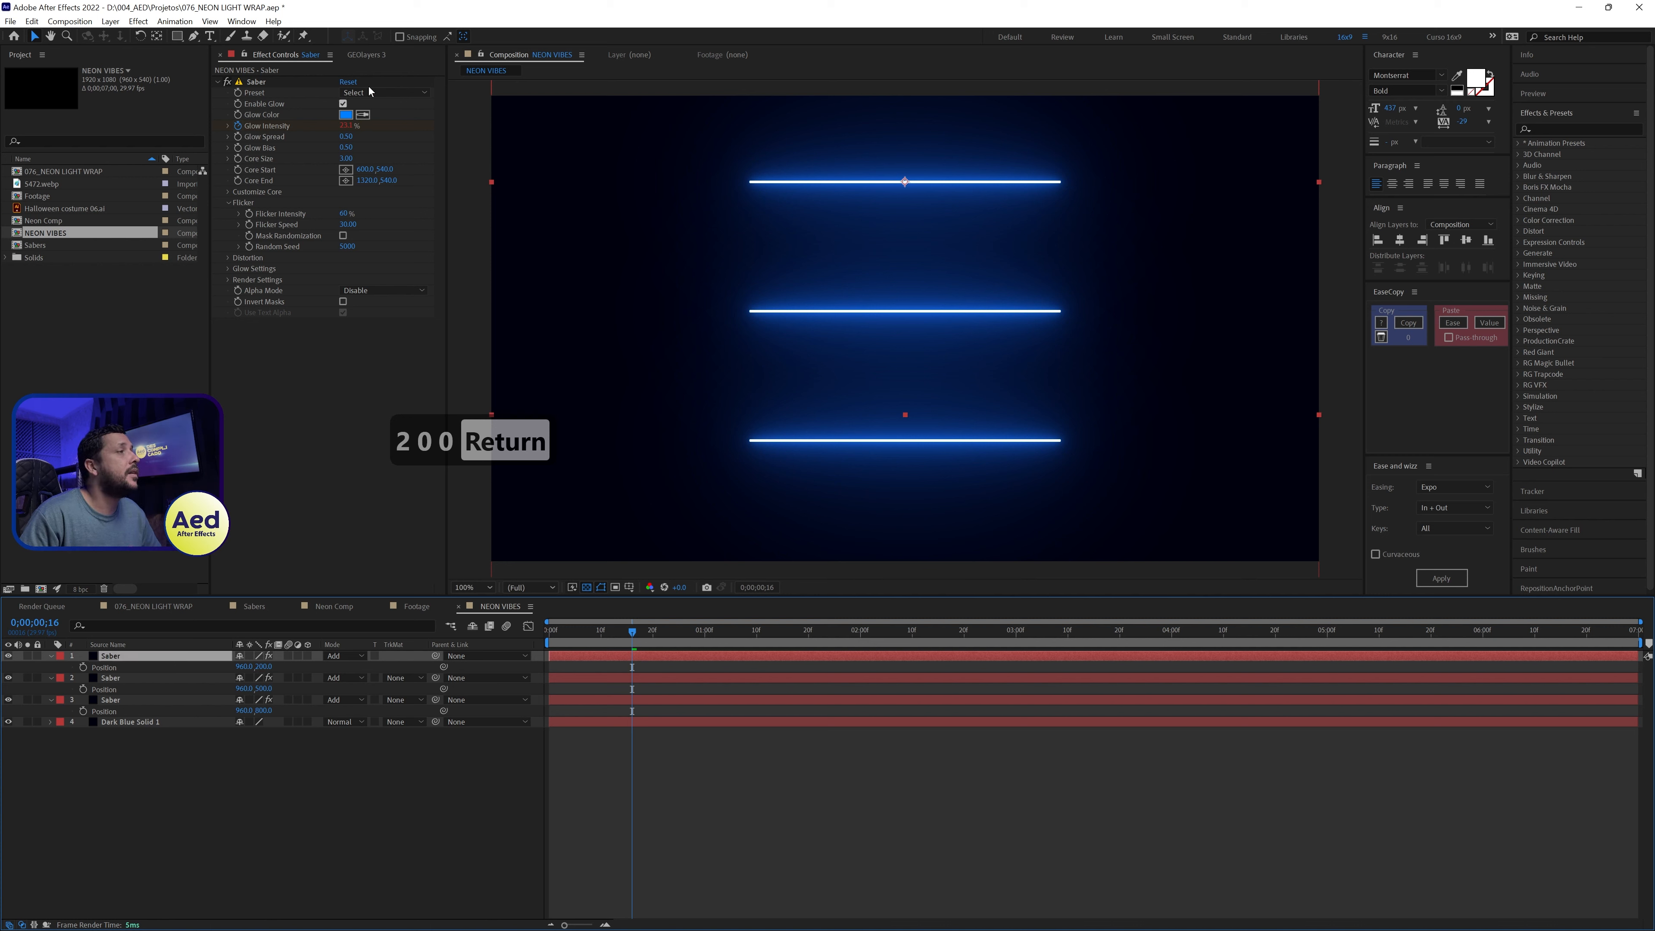
pyautogui.click(346, 115)
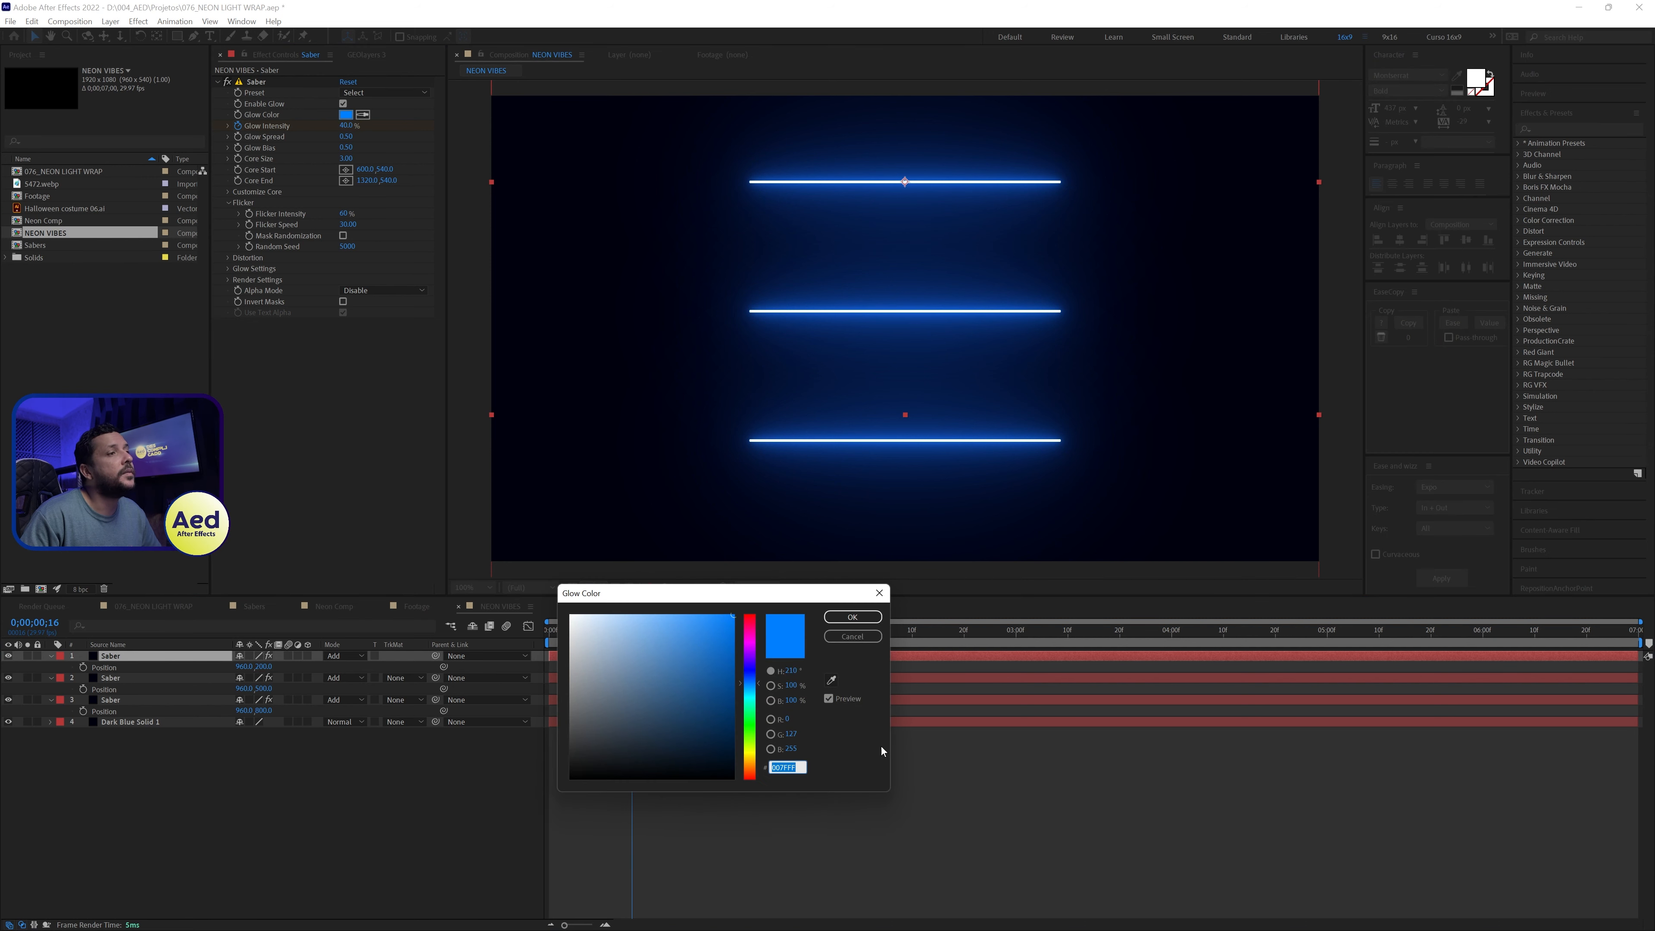
pyautogui.moveTo(759, 706); pyautogui.dragTo(756, 733)
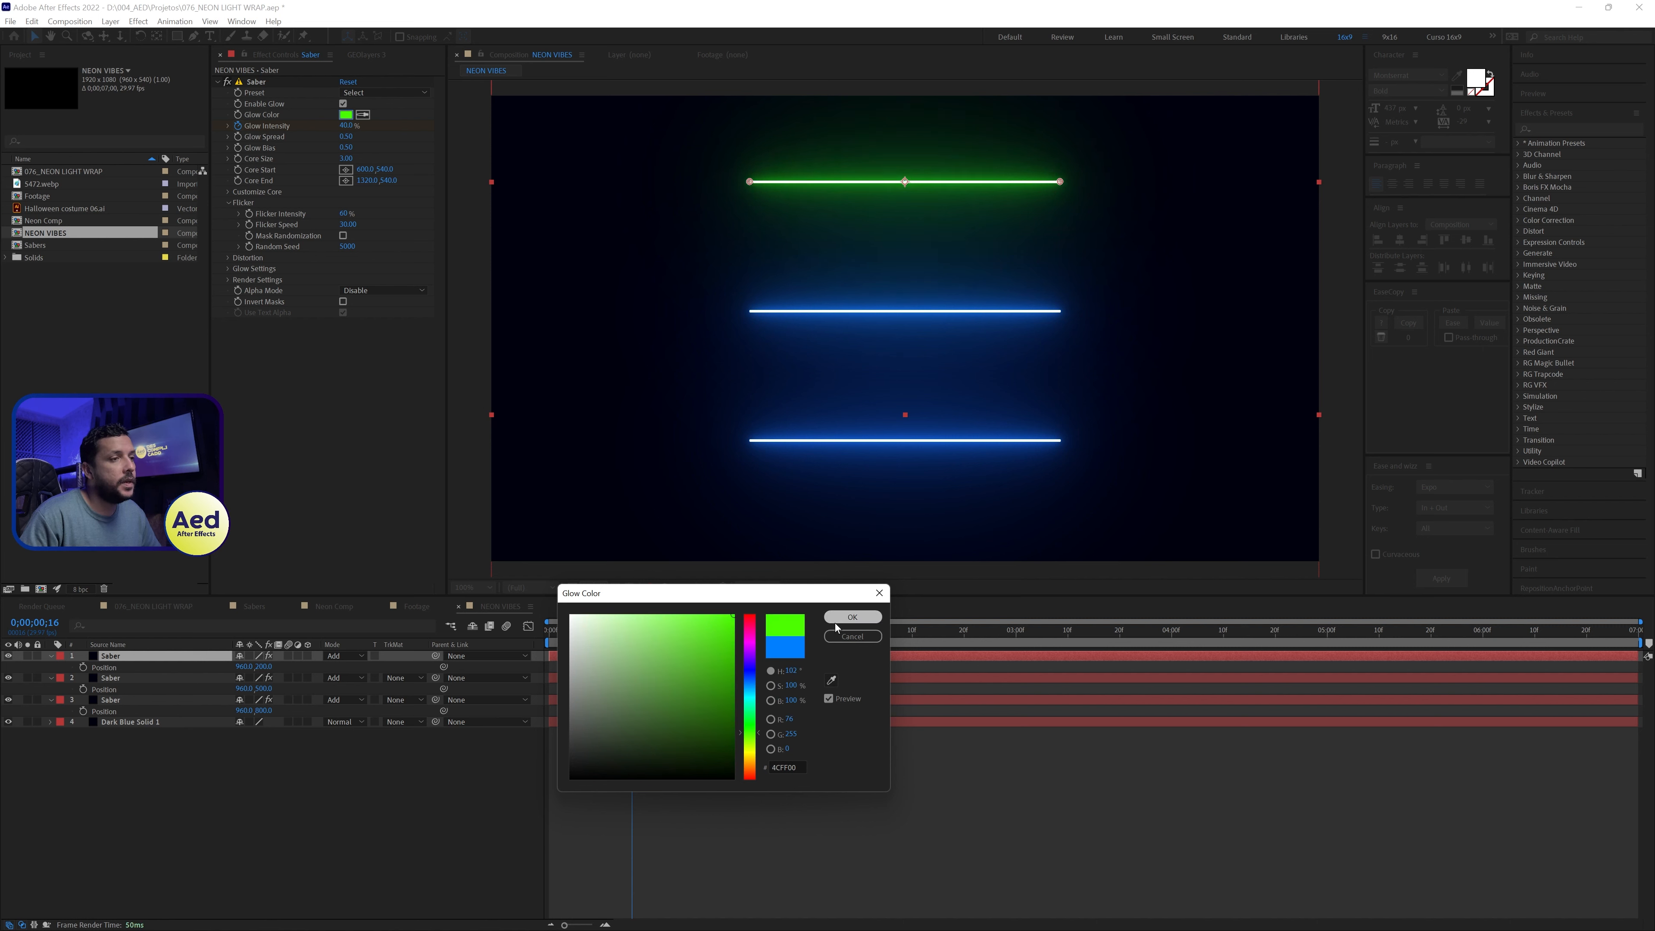
pyautogui.click(749, 648)
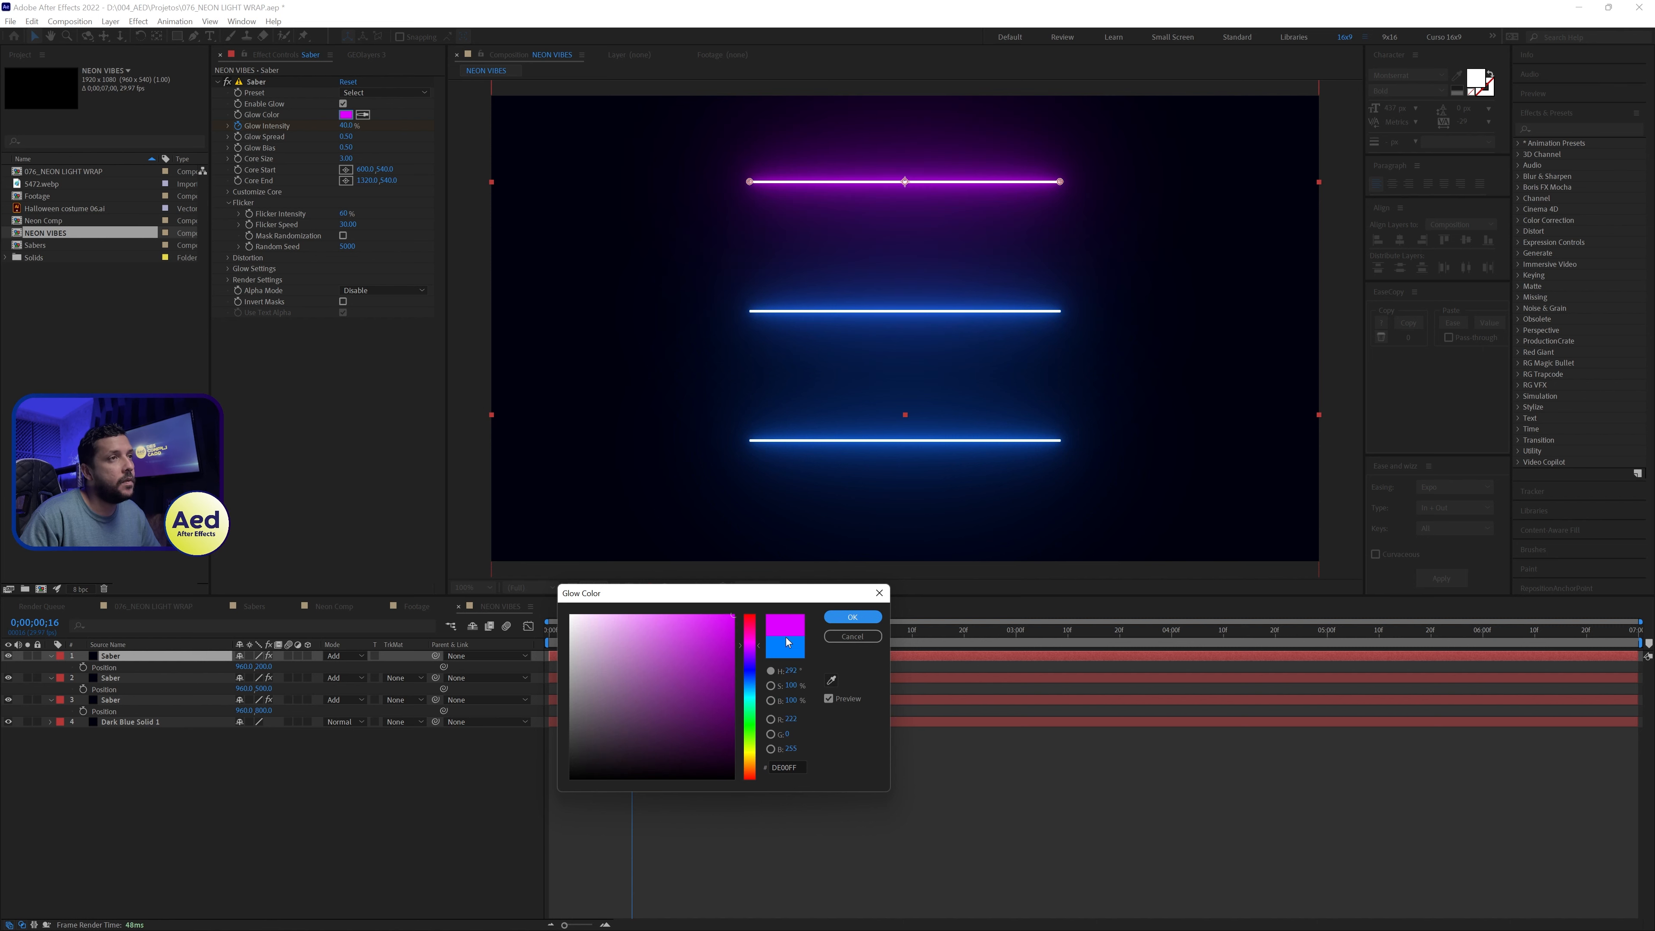
pyautogui.click(851, 616)
# Step: Change the glow color of the middle Saber line to orange FF9600
pyautogui.click(164, 679)
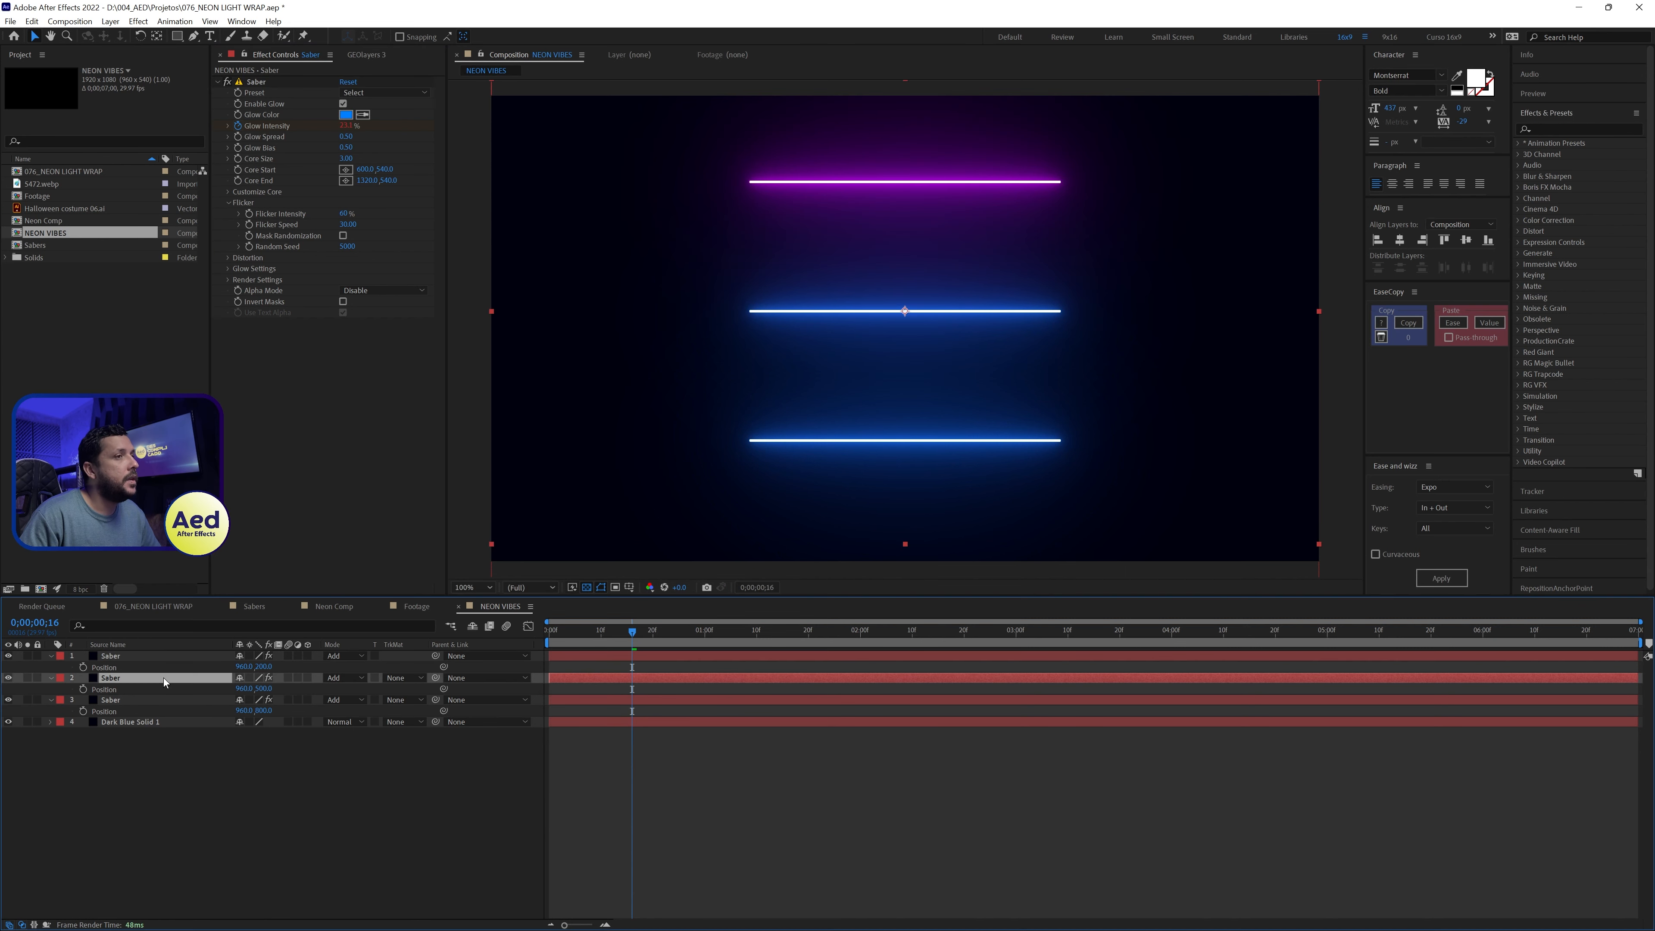
pyautogui.click(345, 115)
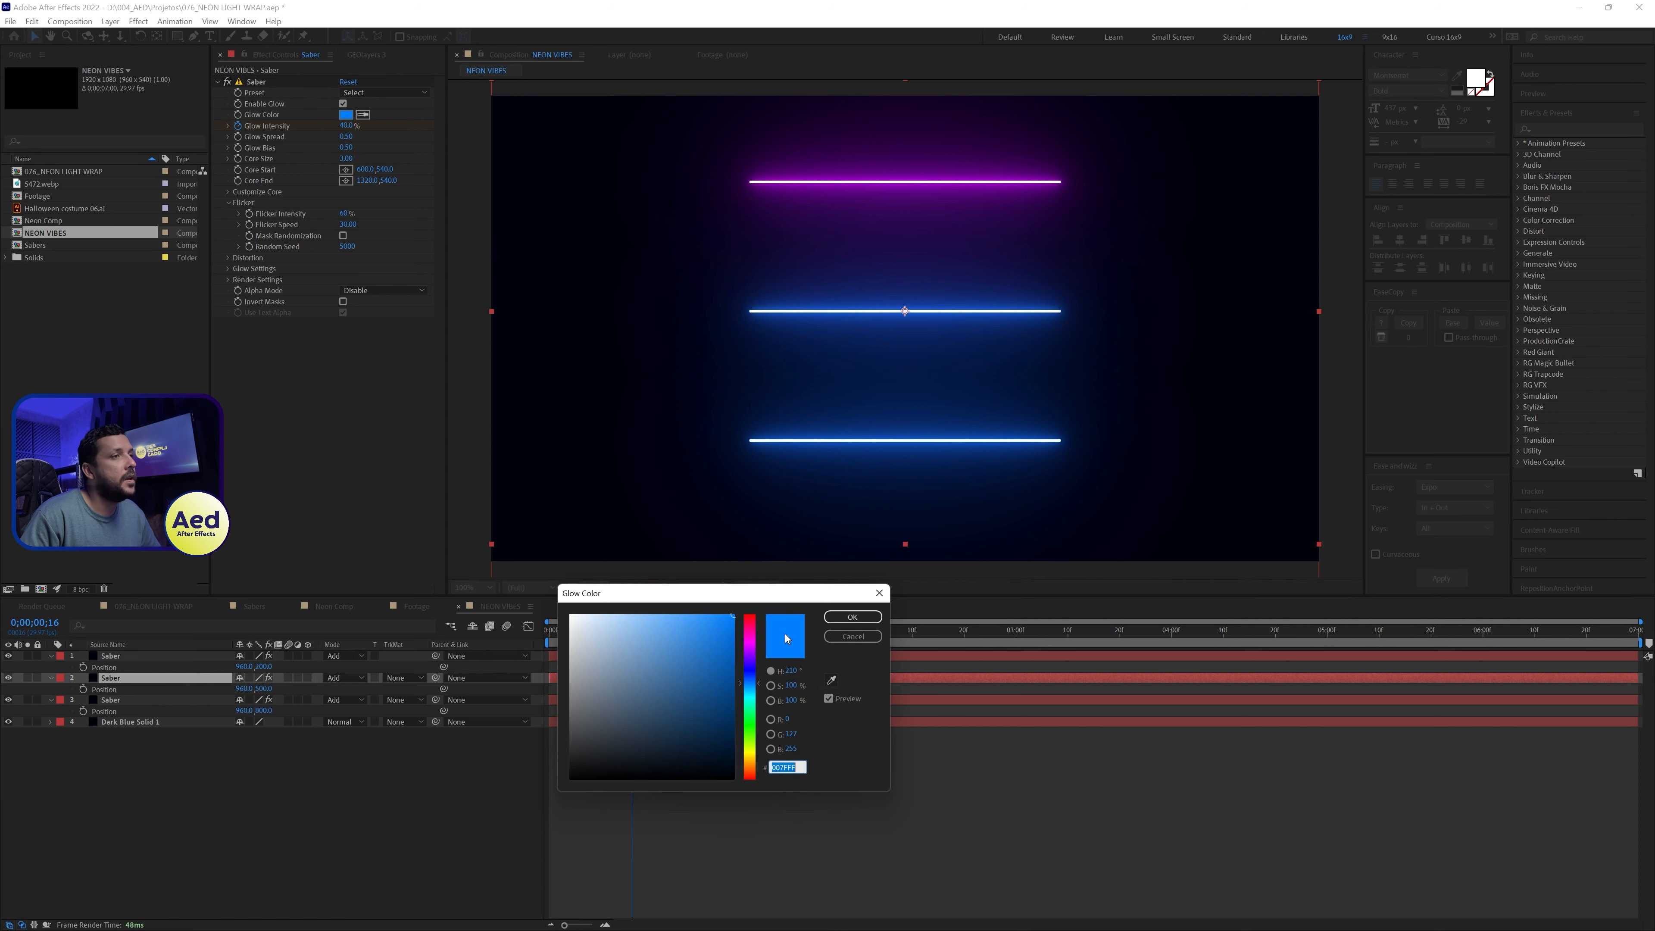
pyautogui.click(750, 769)
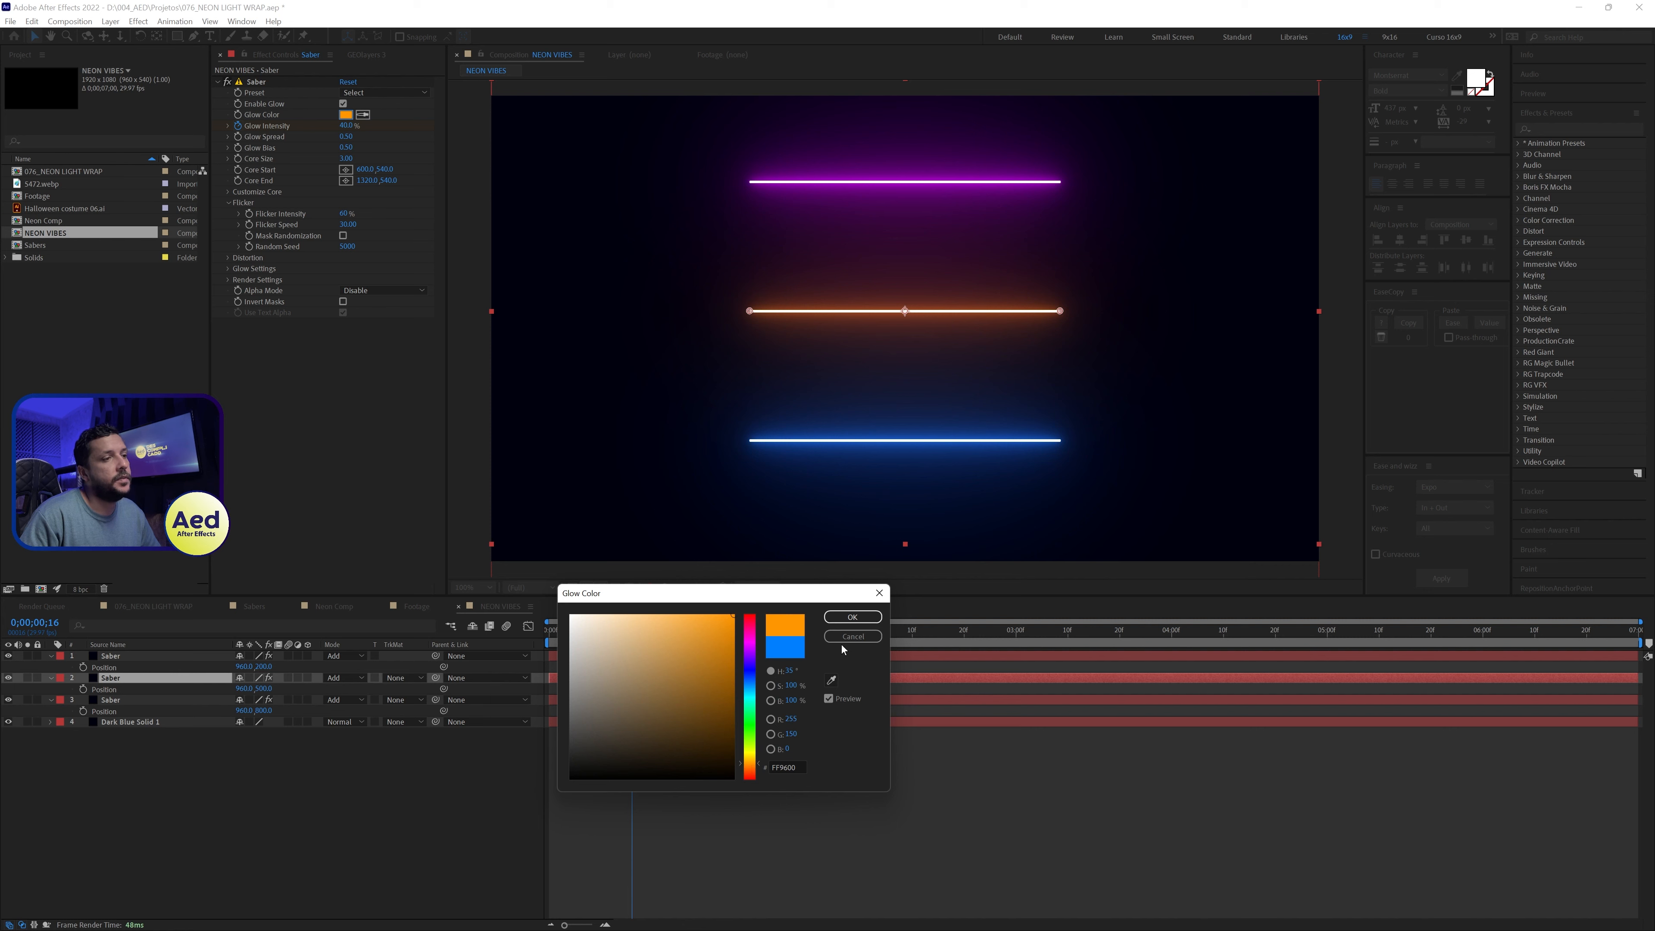
pyautogui.click(851, 617)
pyautogui.click(814, 803)
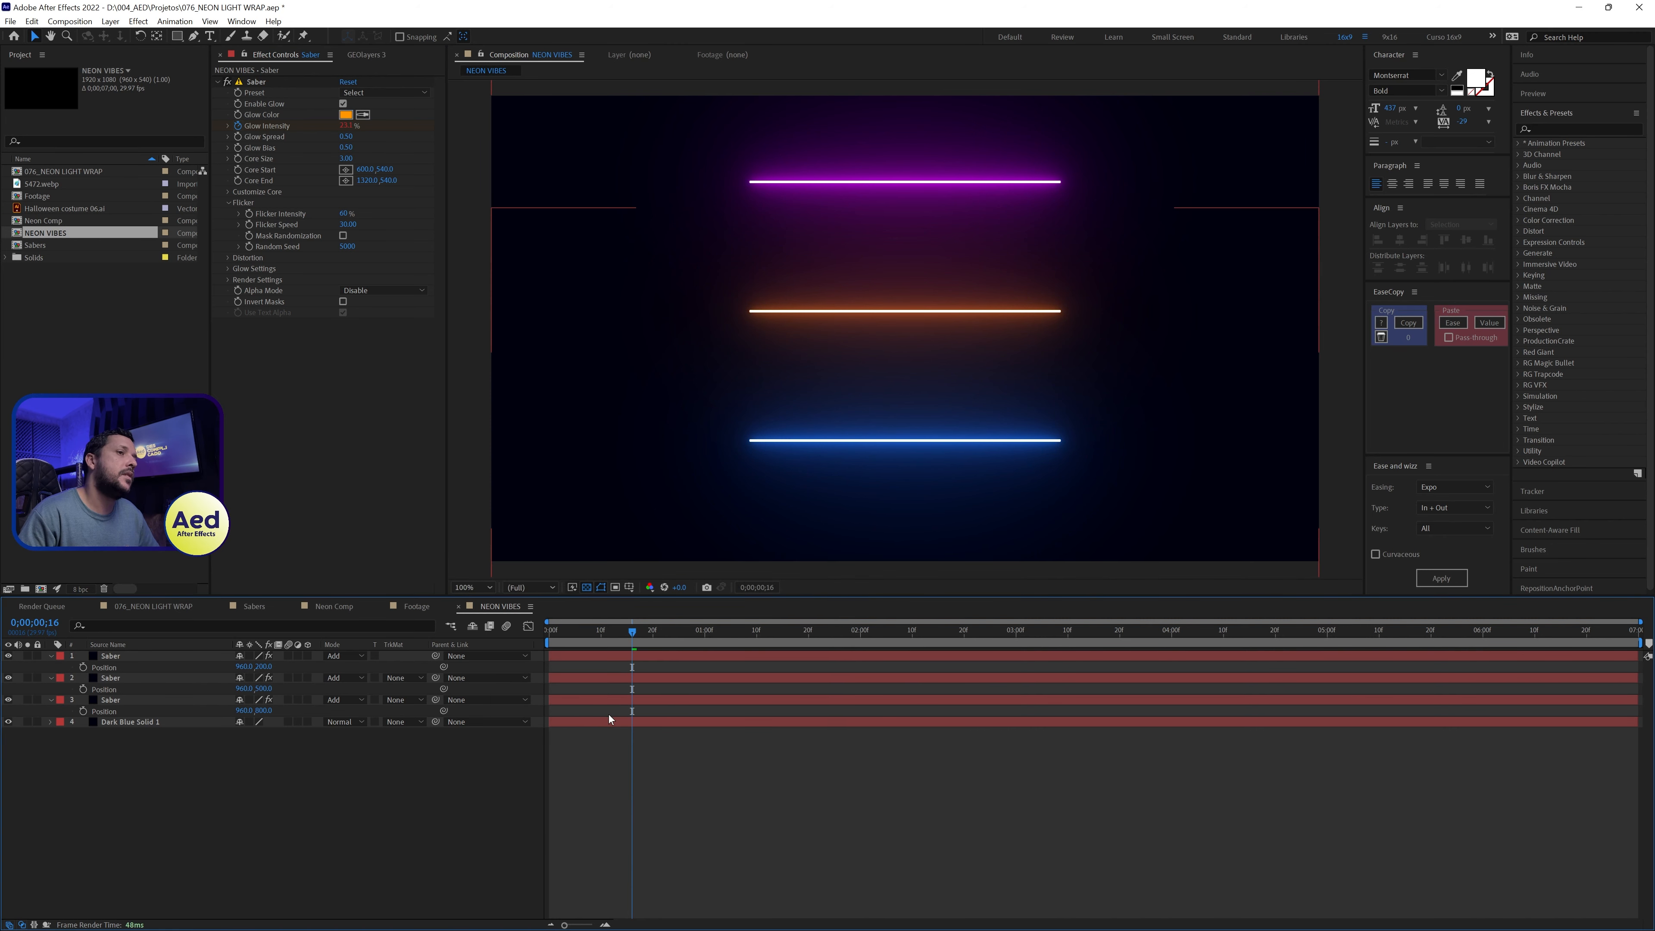
# Step: Stagger the glow pulses by shifting the orange Saber layer about 10 frames earlier and the blue one about 20 frames earlier, then preview the playback
pyautogui.moveTo(597, 634); pyautogui.dragTo(577, 679)
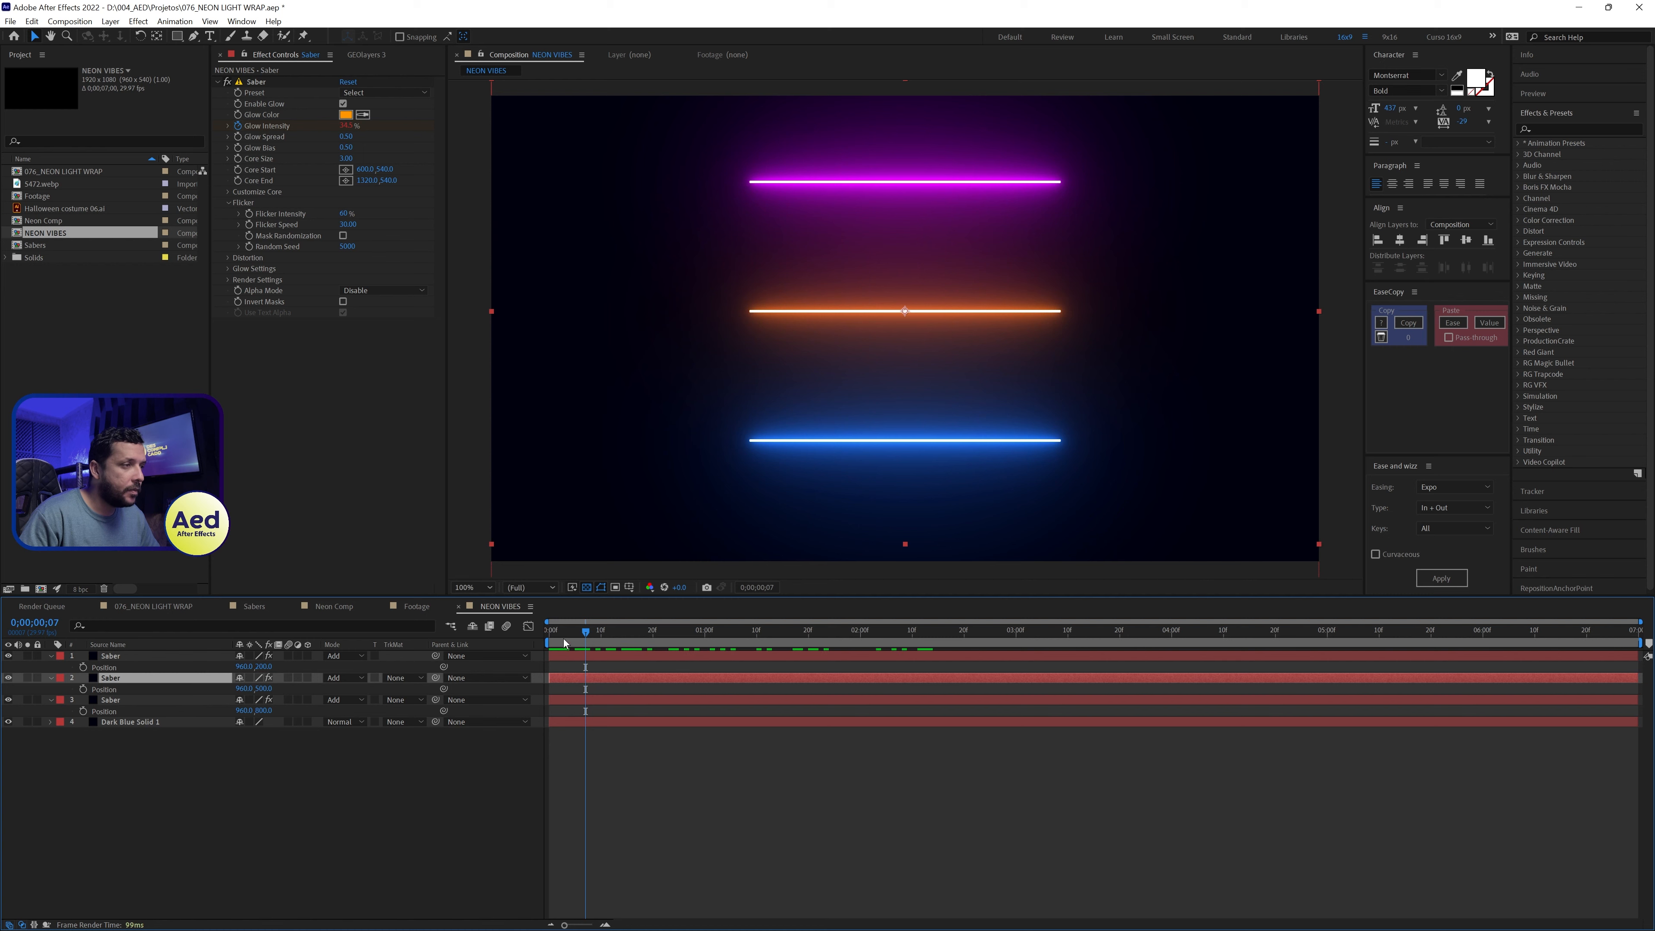
pyautogui.click(545, 640)
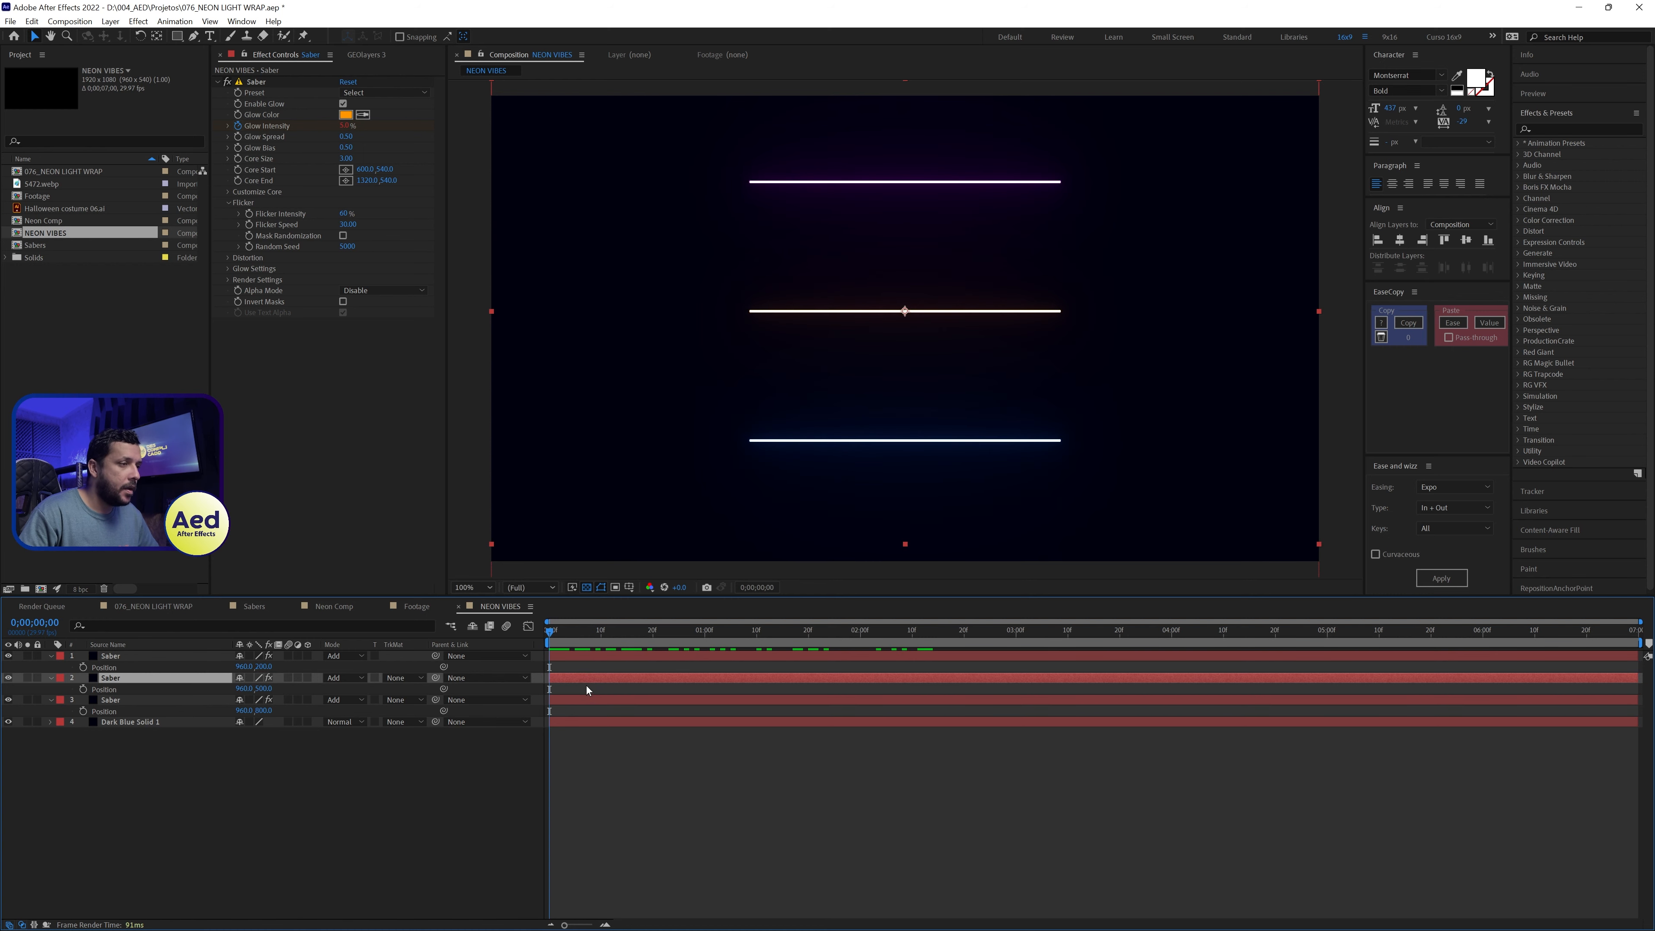
pyautogui.hotkey('shift', 'pagedown')
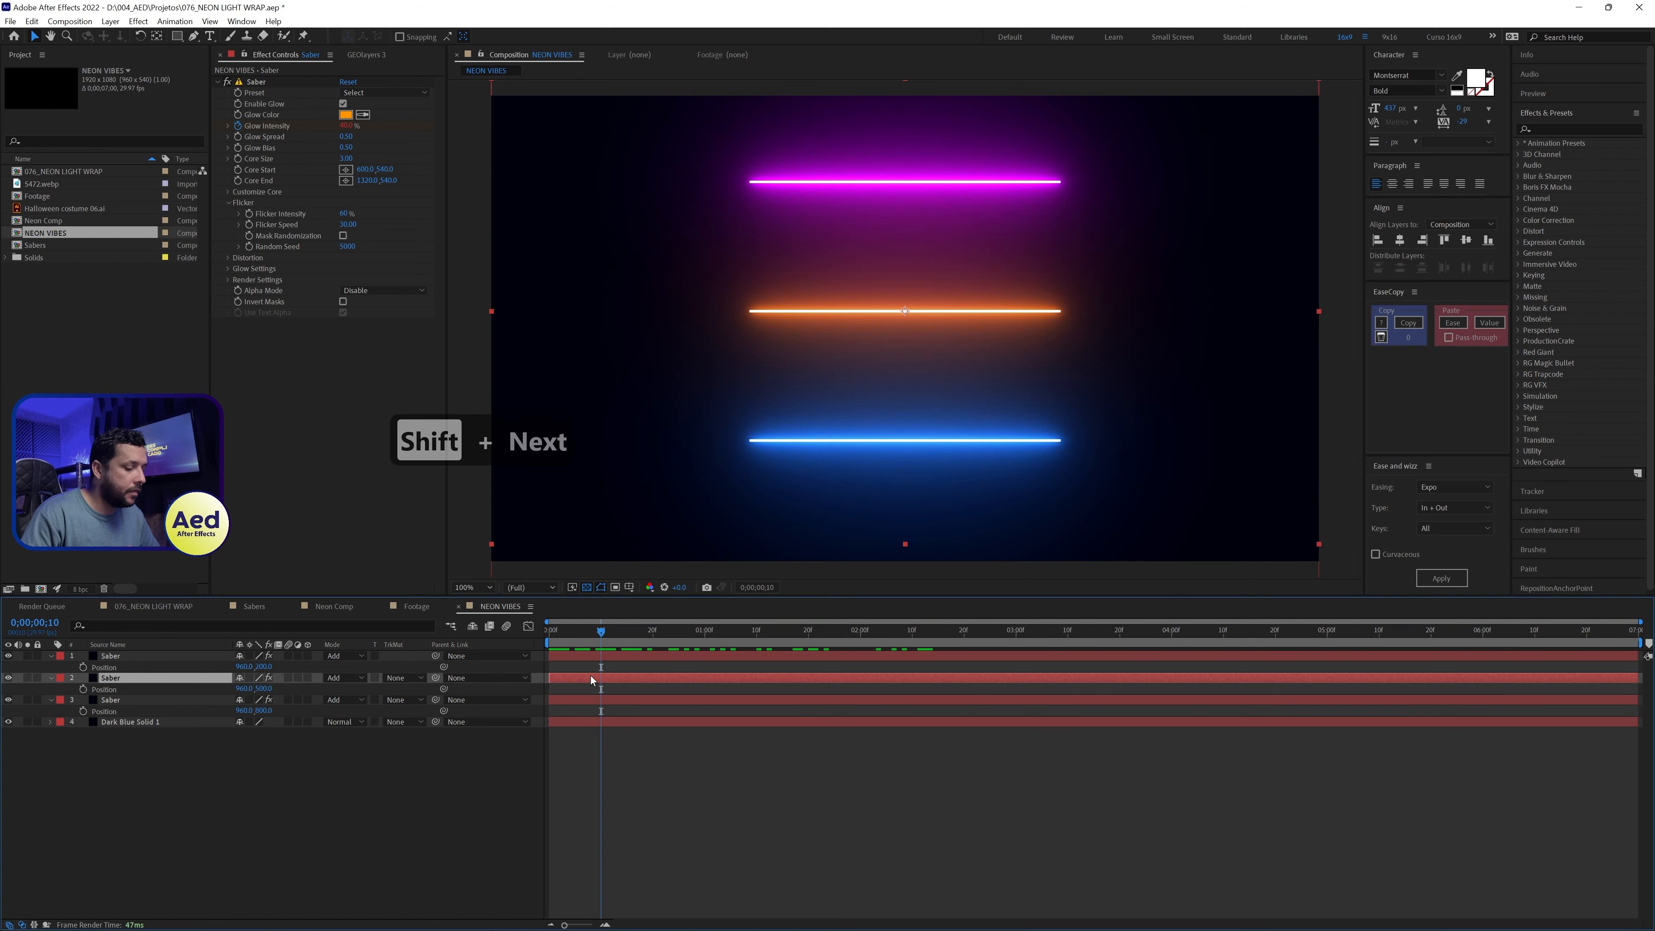
pyautogui.press('u')
pyautogui.moveTo(605, 680); pyautogui.dragTo(495, 688)
pyautogui.moveTo(621, 713); pyautogui.dragTo(571, 711)
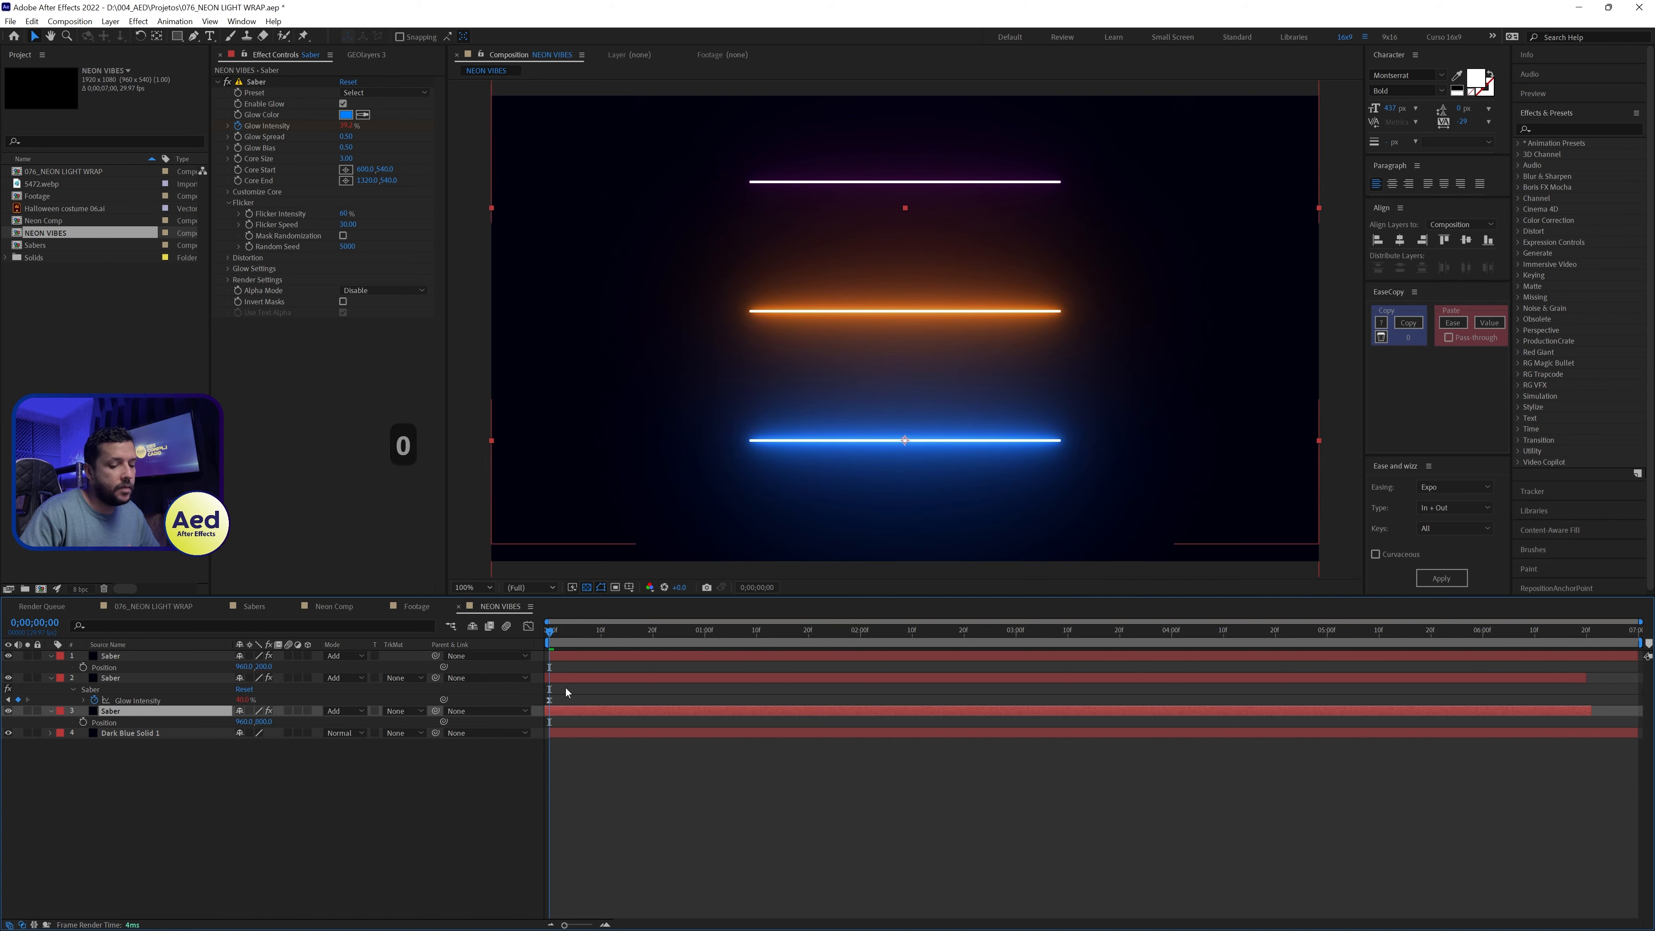
pyautogui.press('KP_0')
pyautogui.press('KP_0')
pyautogui.press('KP_0')
pyautogui.press('KP_0')
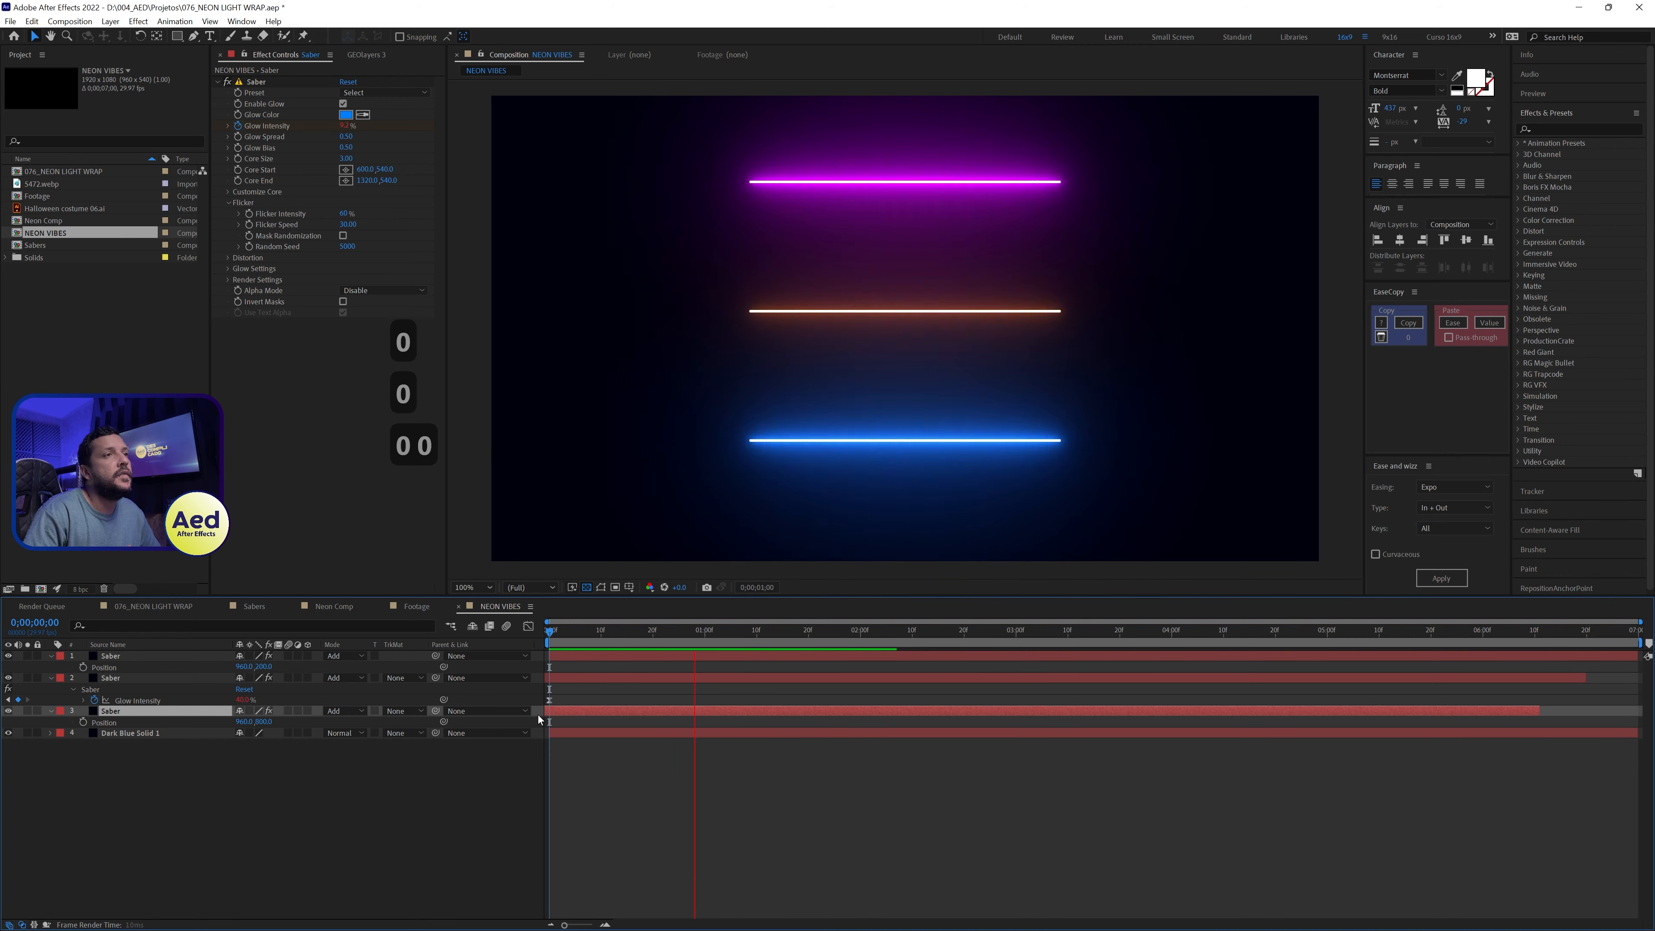
pyautogui.press('KP_0')
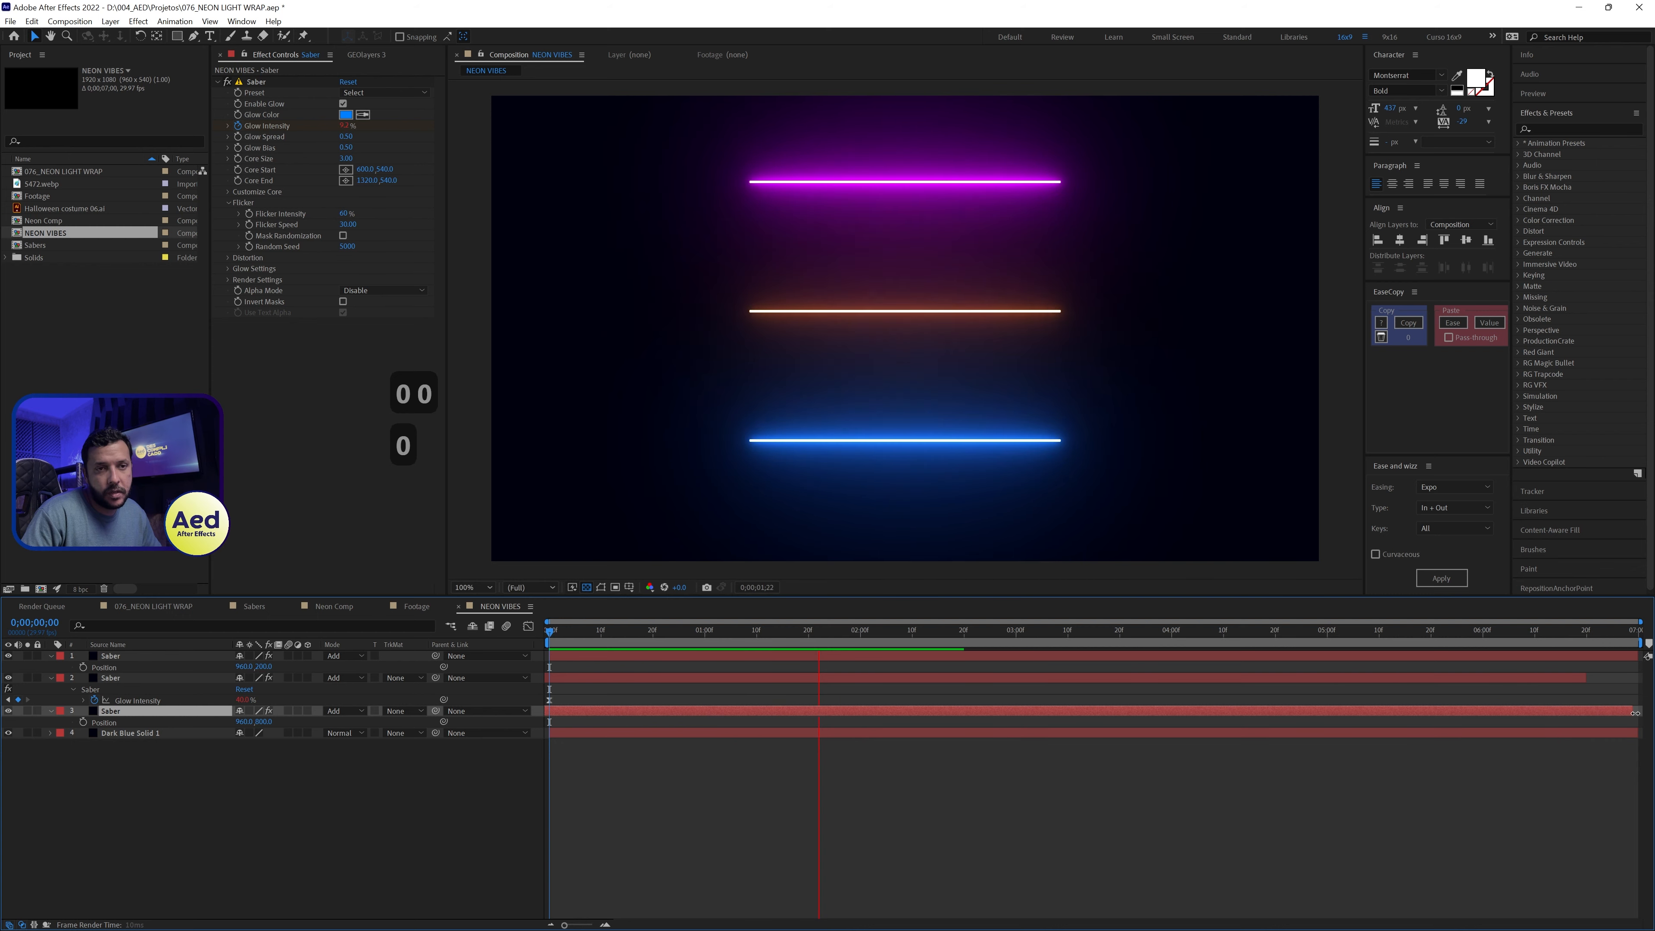
# Step: Extend the ends of the orange and blue Saber layers to the end of the composition
pyautogui.moveTo(1586, 682); pyautogui.dragTo(1637, 682)
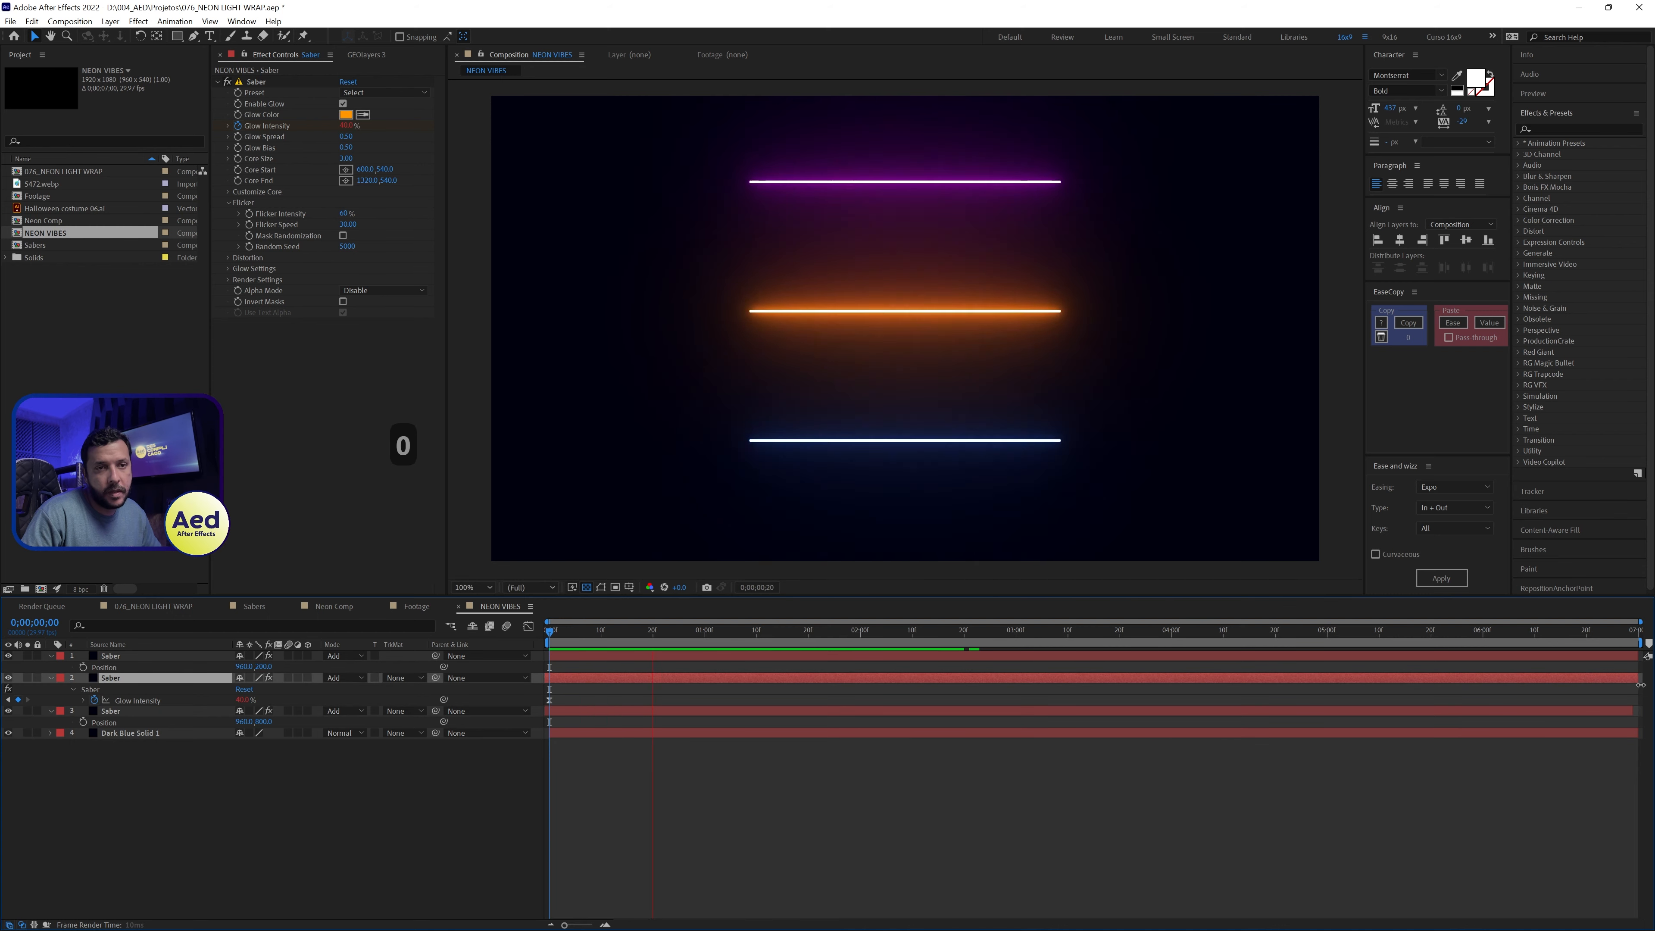
pyautogui.click(1644, 709)
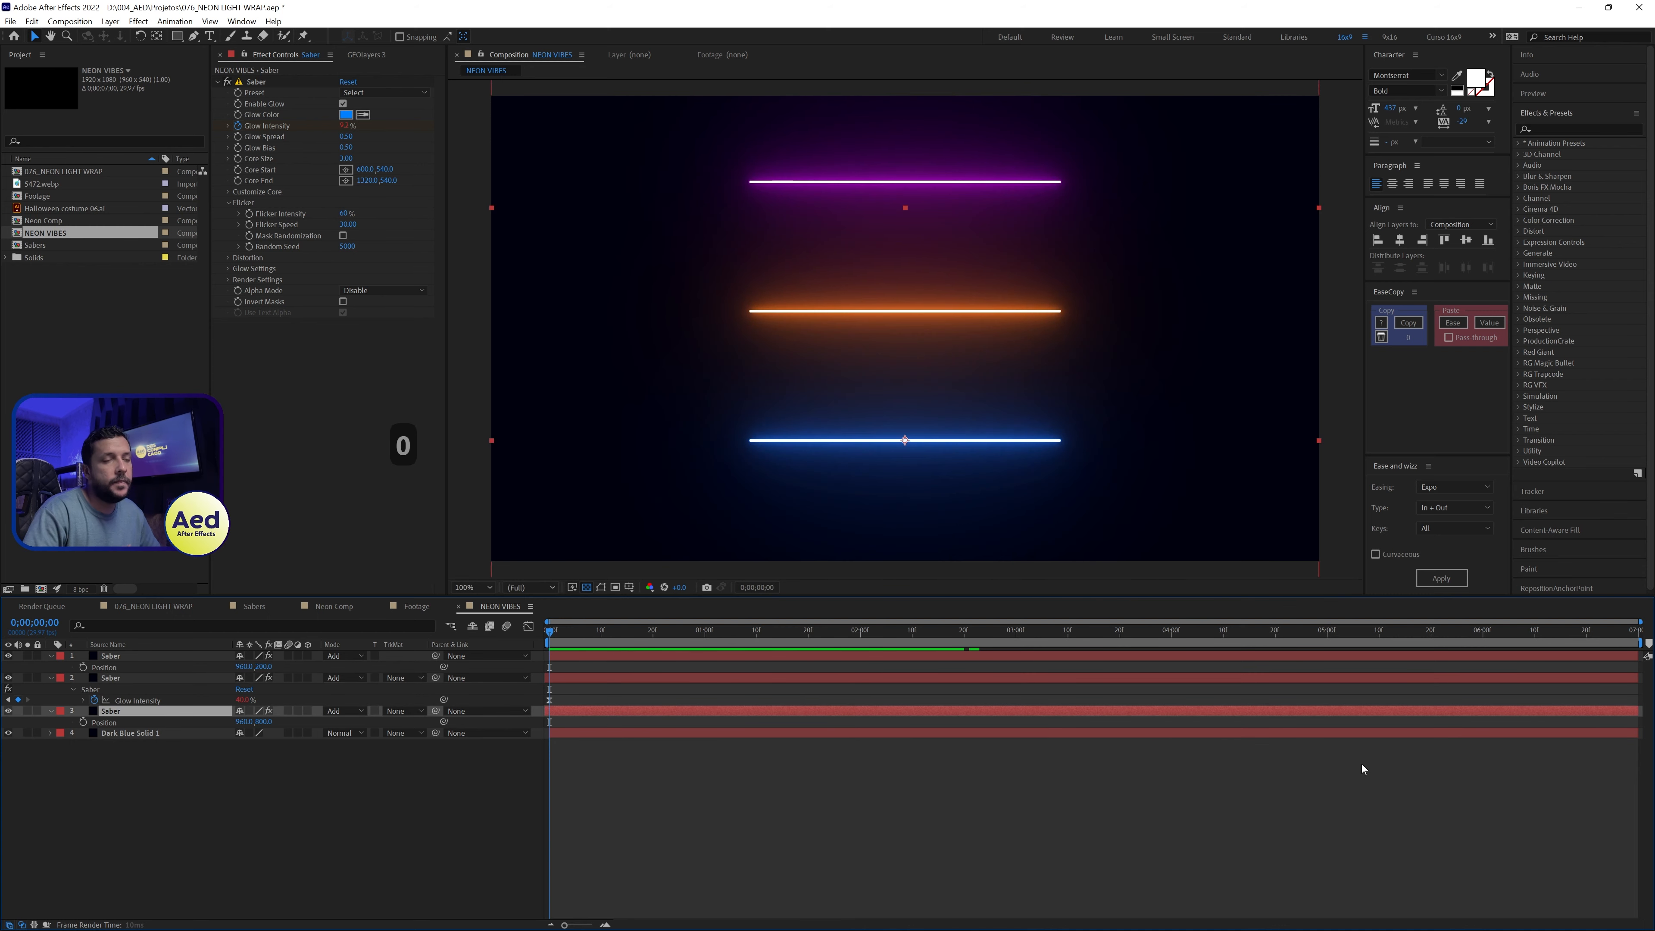
pyautogui.press('space')
# Step: Collapse the properties of all three Saber layers and make the layers 3D
pyautogui.click(596, 658)
pyautogui.keyDown('shift'); pyautogui.click(590, 710); pyautogui.keyUp('shift')
pyautogui.press('s')
pyautogui.press('s')
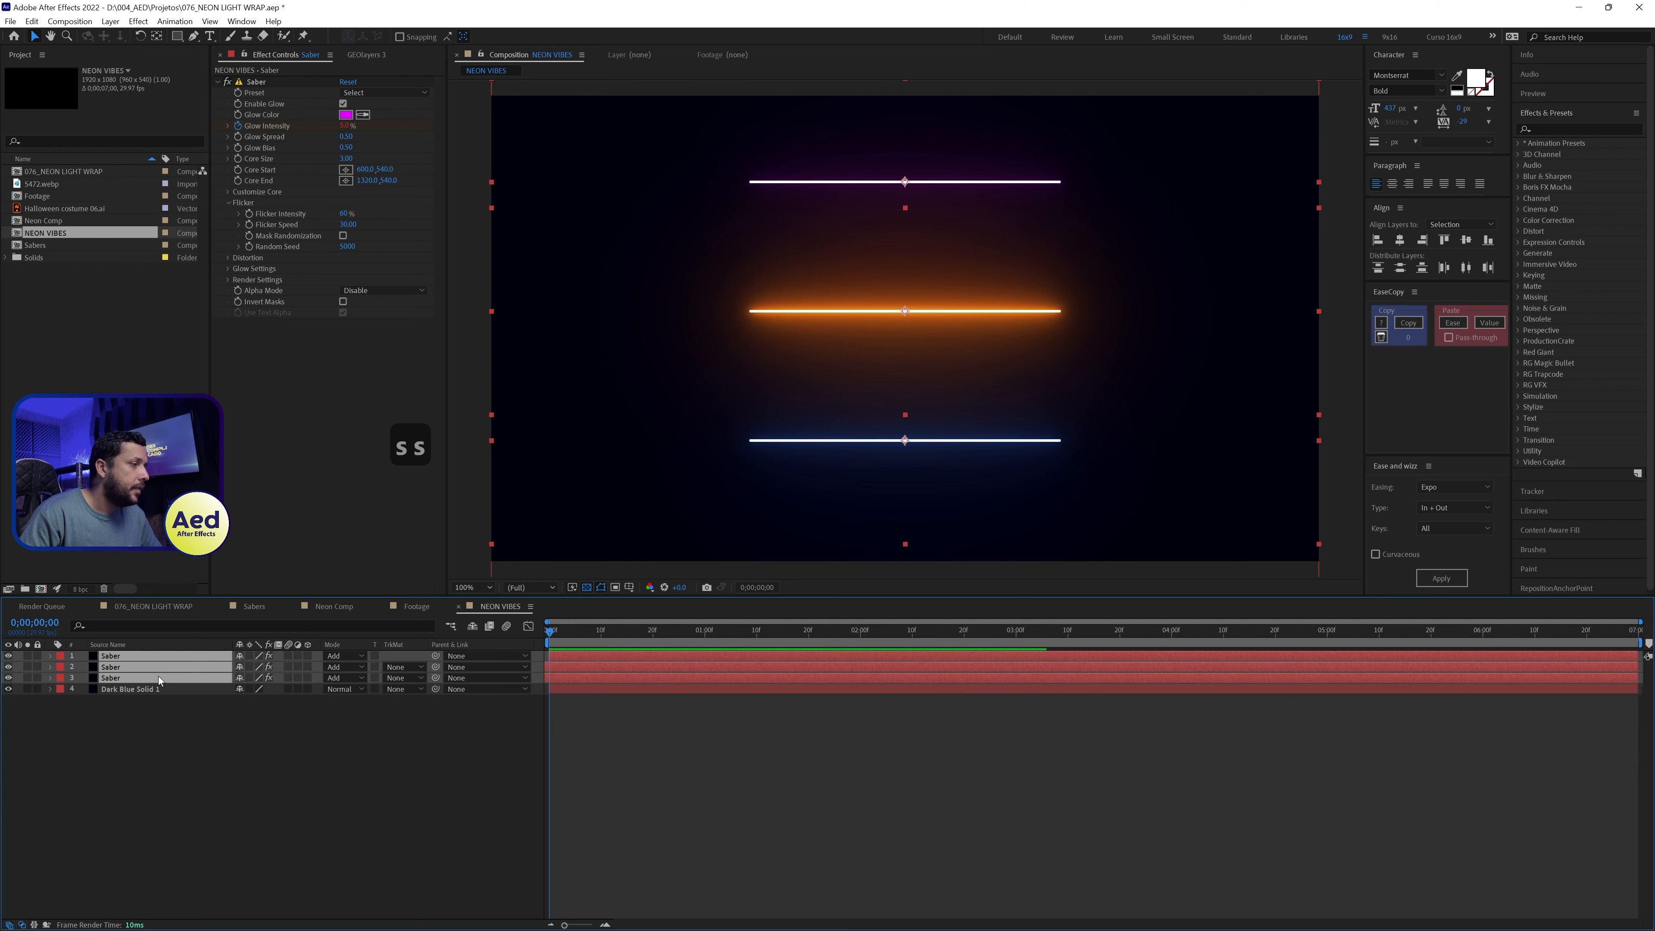
pyautogui.click(306, 656)
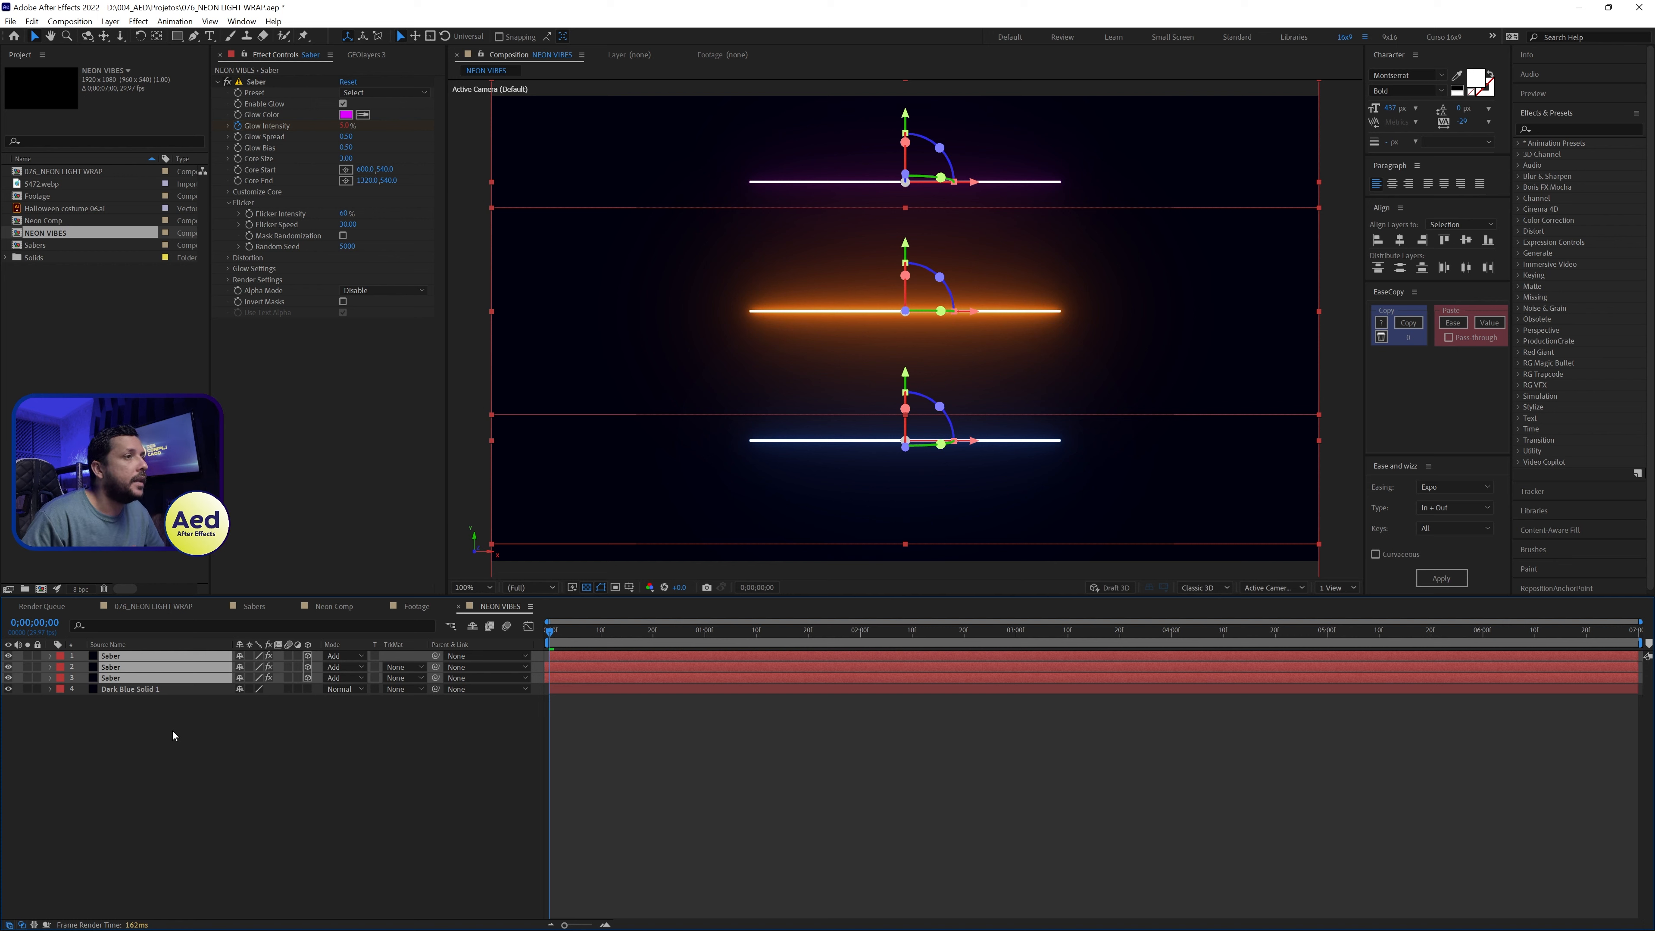
# Step: Pre-compose the three Saber layers into a new composition named Saber Triple
pyautogui.hotkey('ctrl', 'shift', 'c')
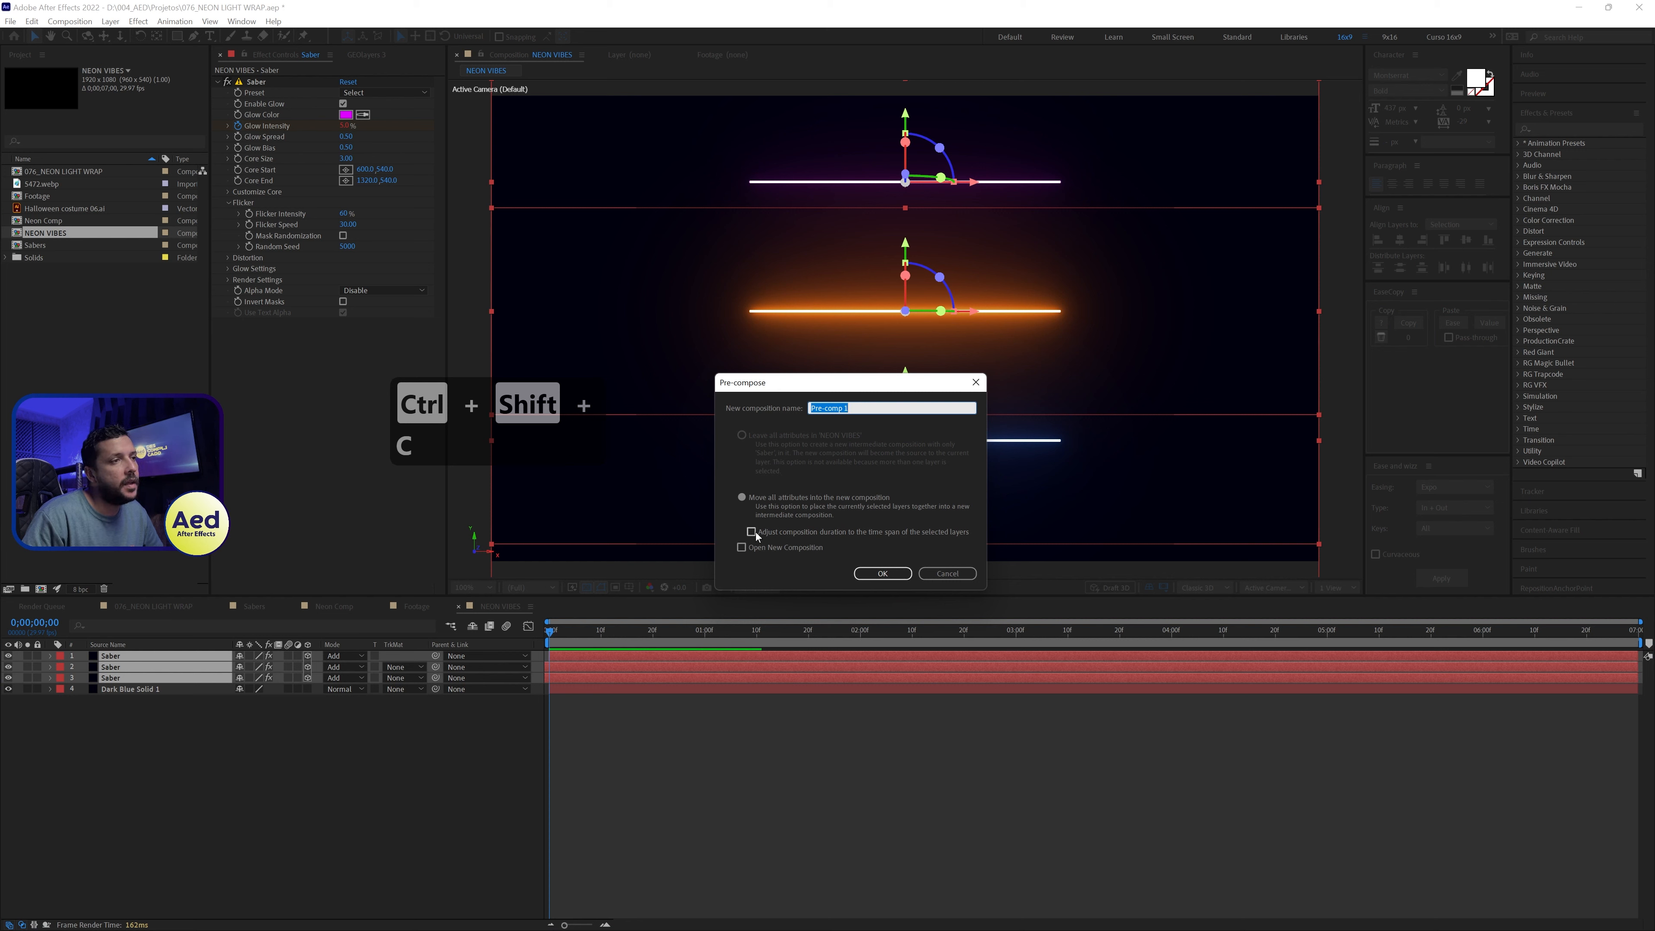
pyautogui.write('Sabe')
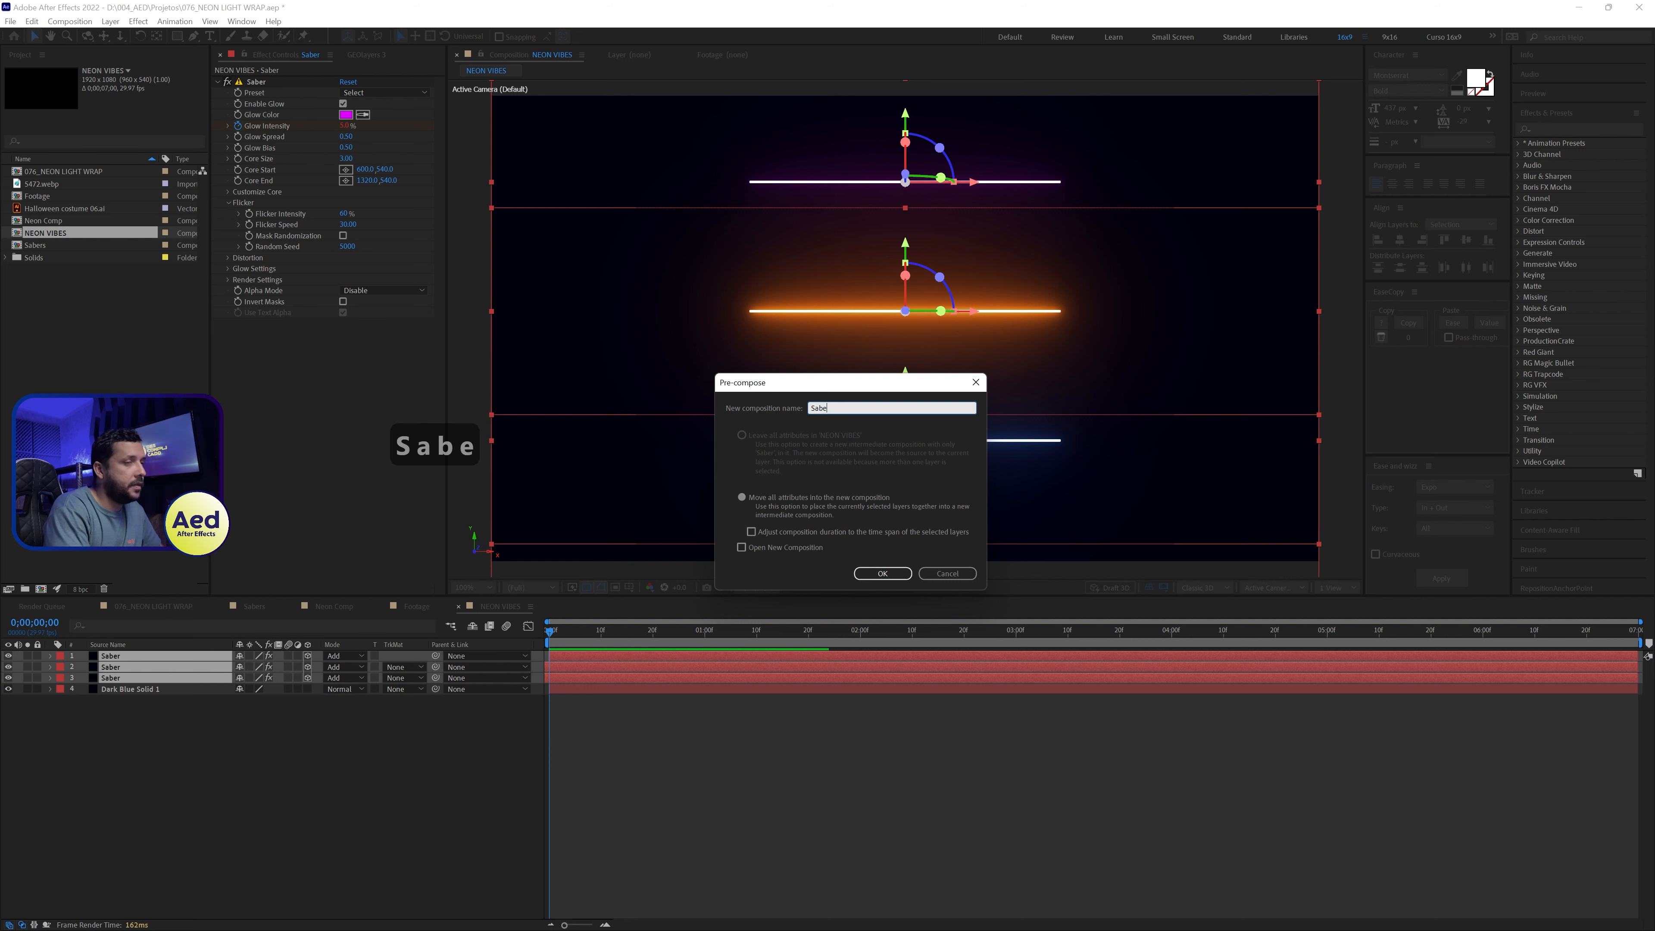
pyautogui.write('r t')
pyautogui.hotkey('shift', 'BackSpace')
pyautogui.write('Tri')
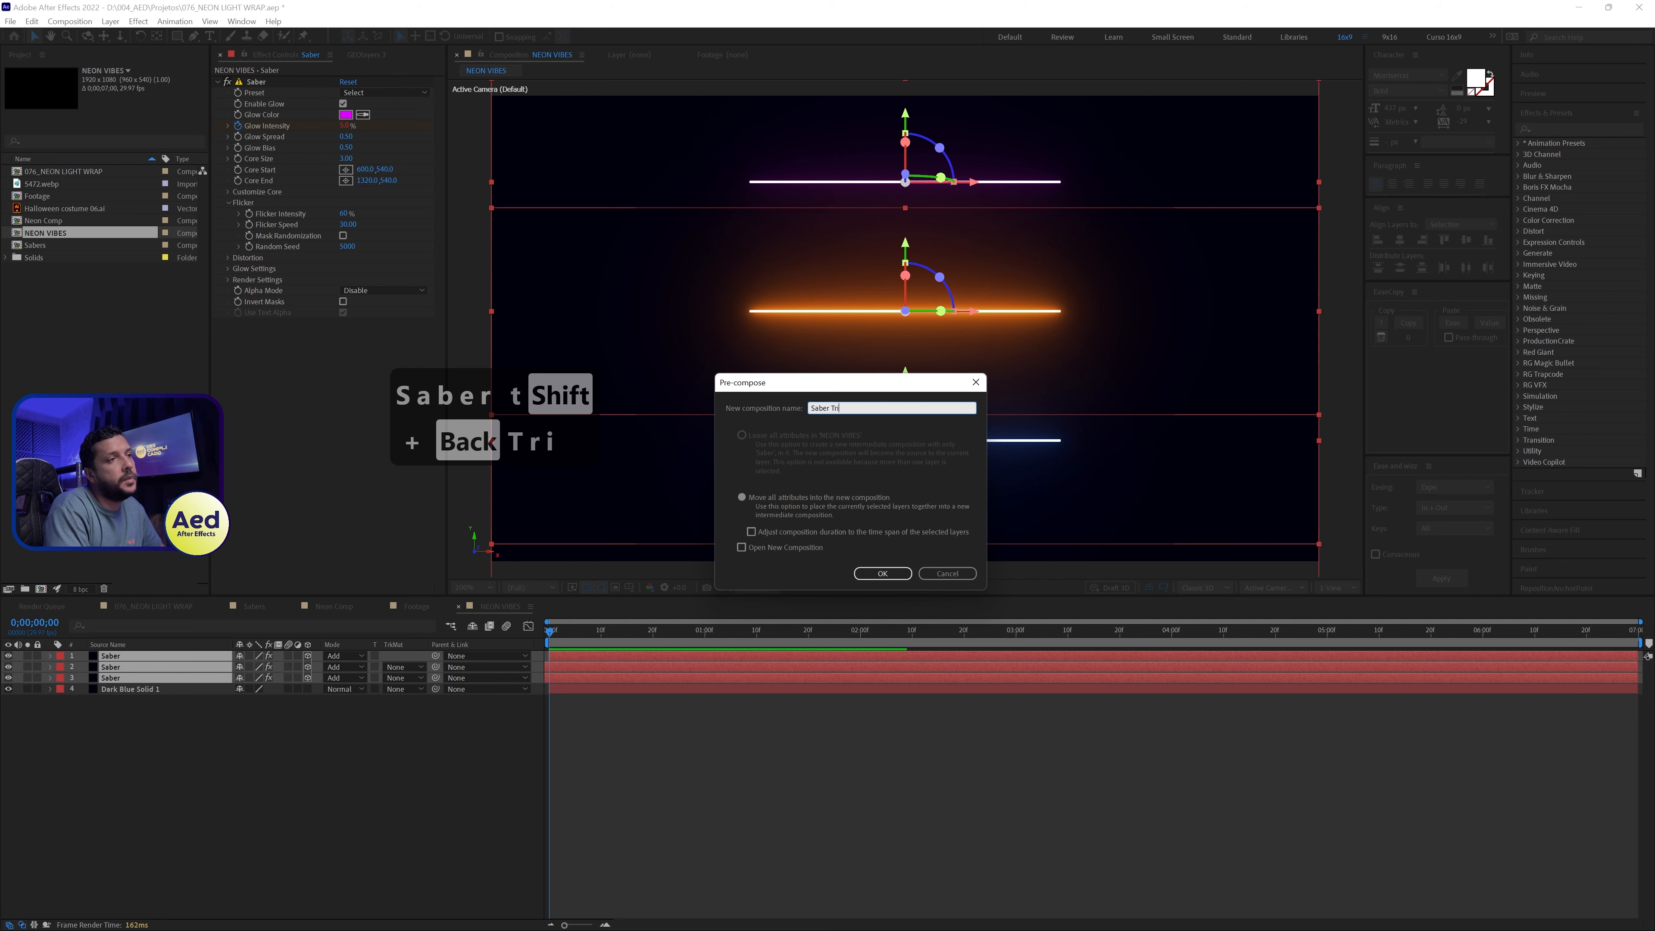
pyautogui.write('l')
pyautogui.press('BackSpace')
pyautogui.write('plo')
pyautogui.press('Return')
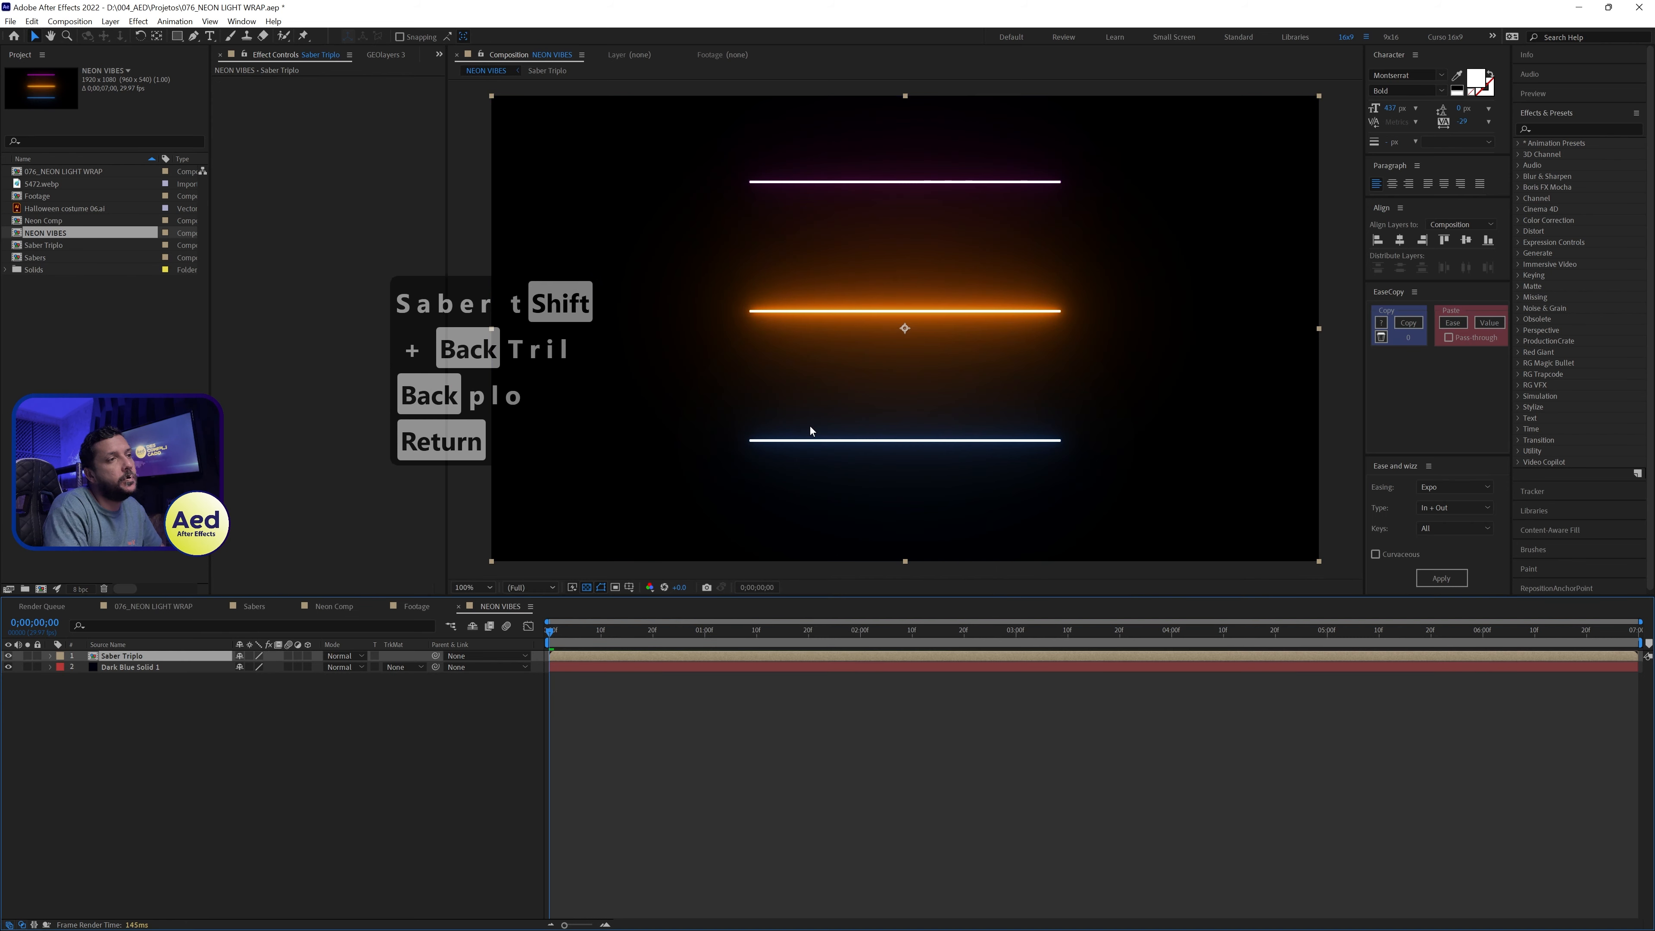
# Step: Enable Collapse Transformations and 3D for the Saber Triple layer and preview the animation
pyautogui.click(250, 655)
pyautogui.click(307, 656)
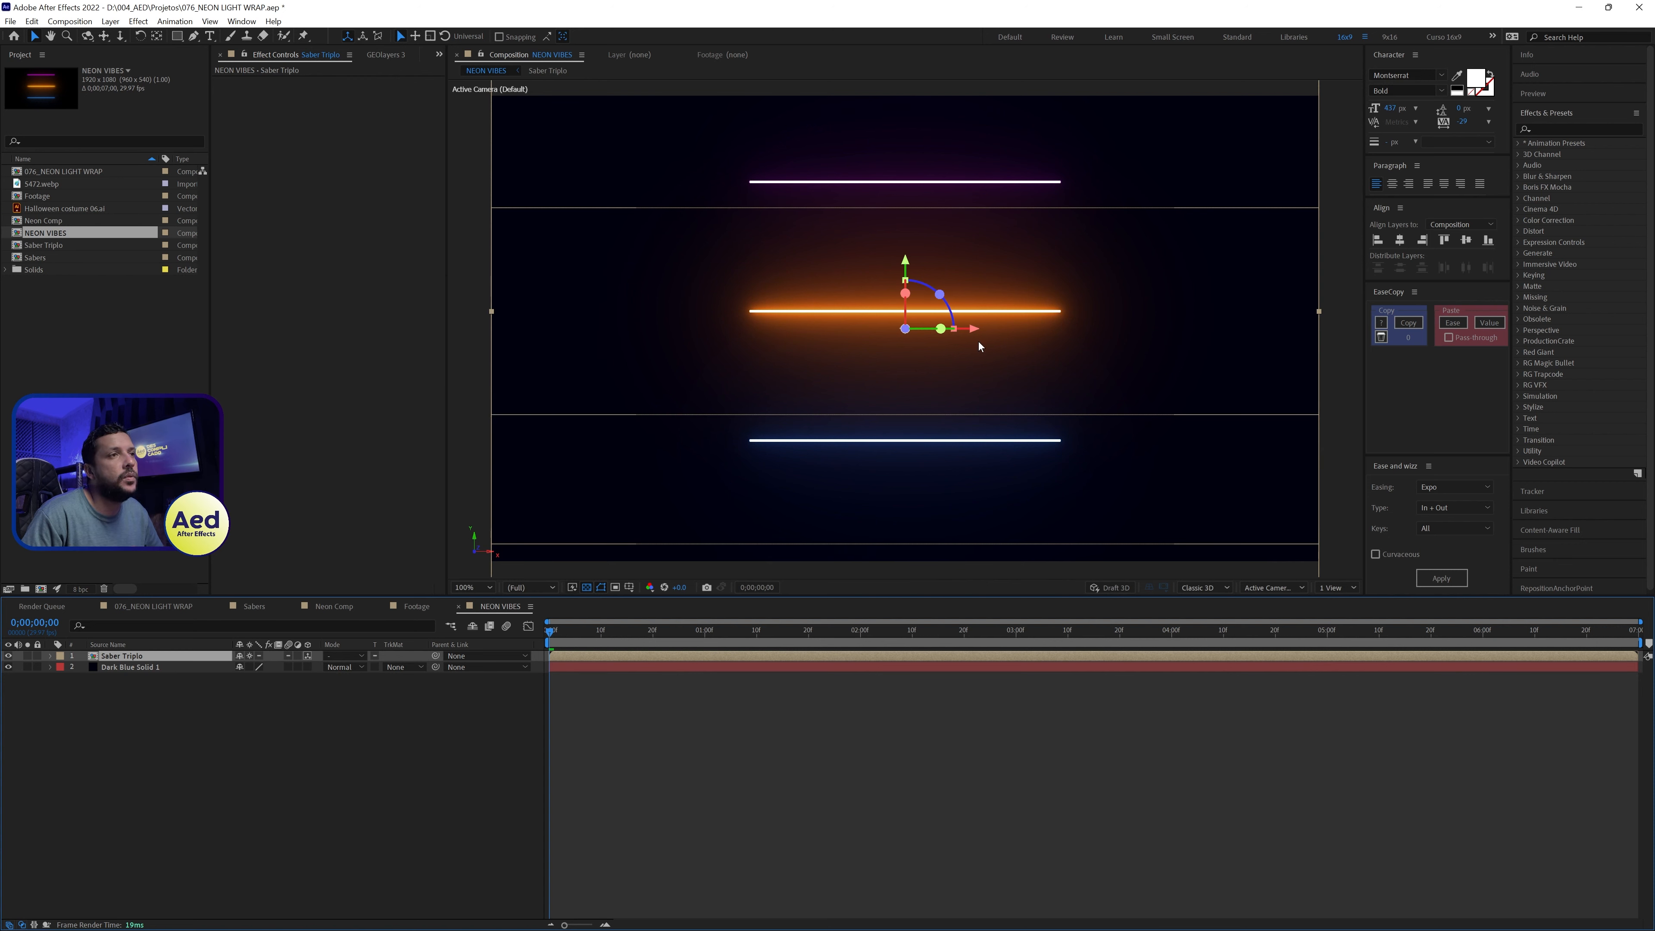
pyautogui.press('space')
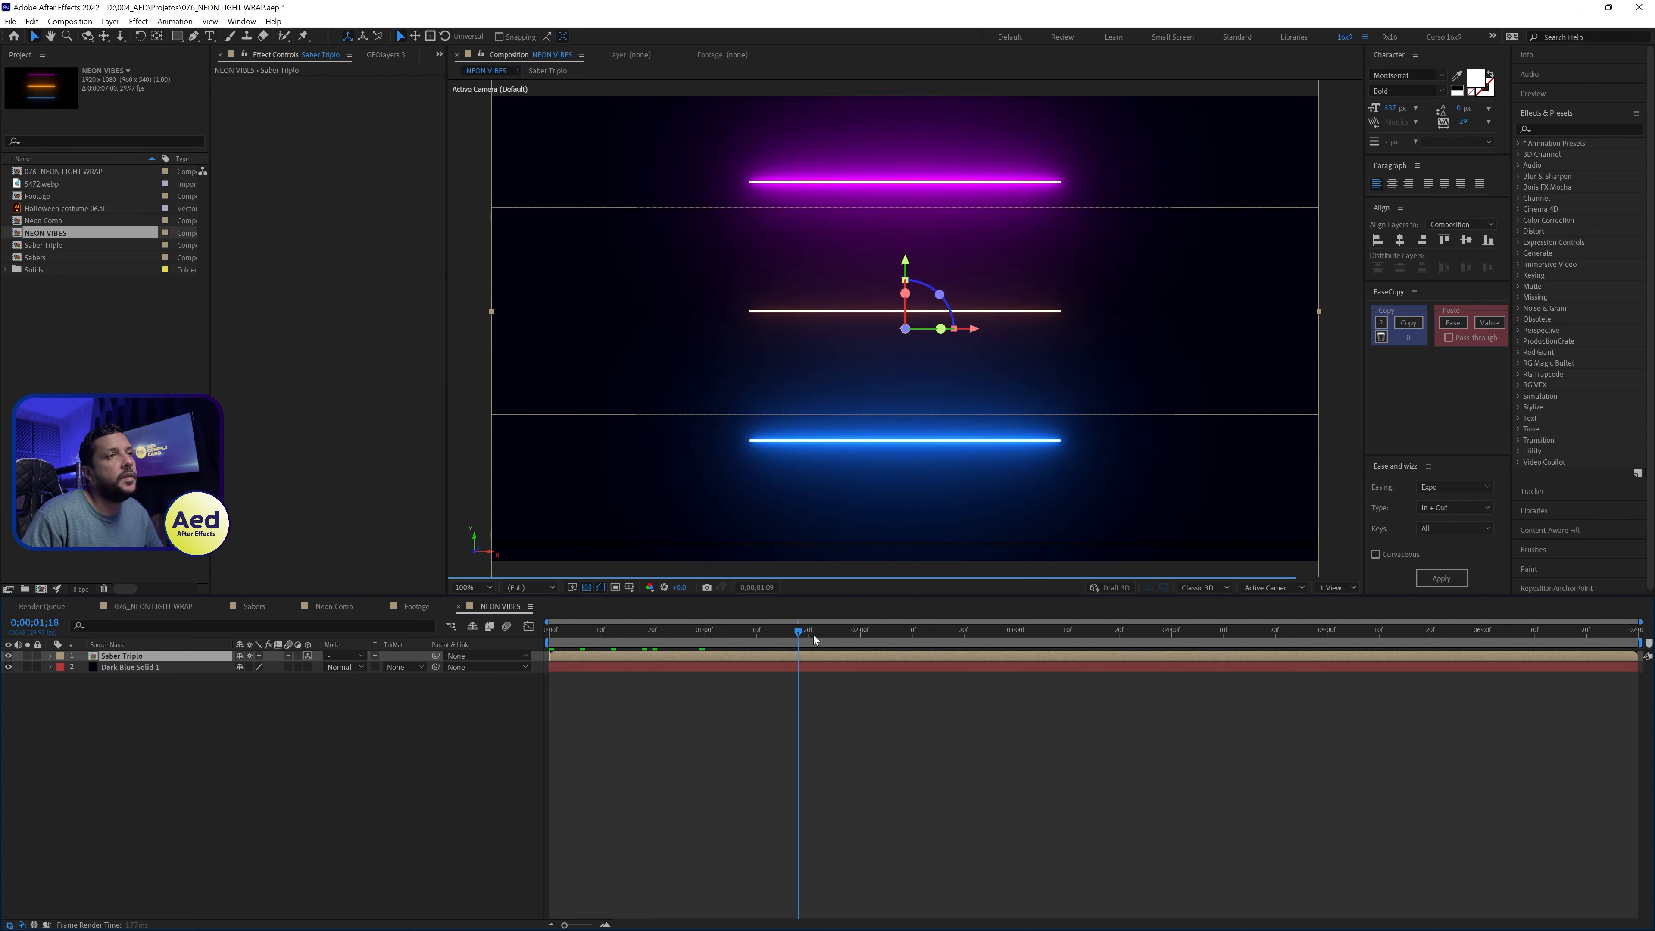
# Step: Stop the preview and show the composition in four views, zooming out to see the layer from several angles
pyautogui.press('space')
pyautogui.click(1335, 587)
pyautogui.click(1341, 630)
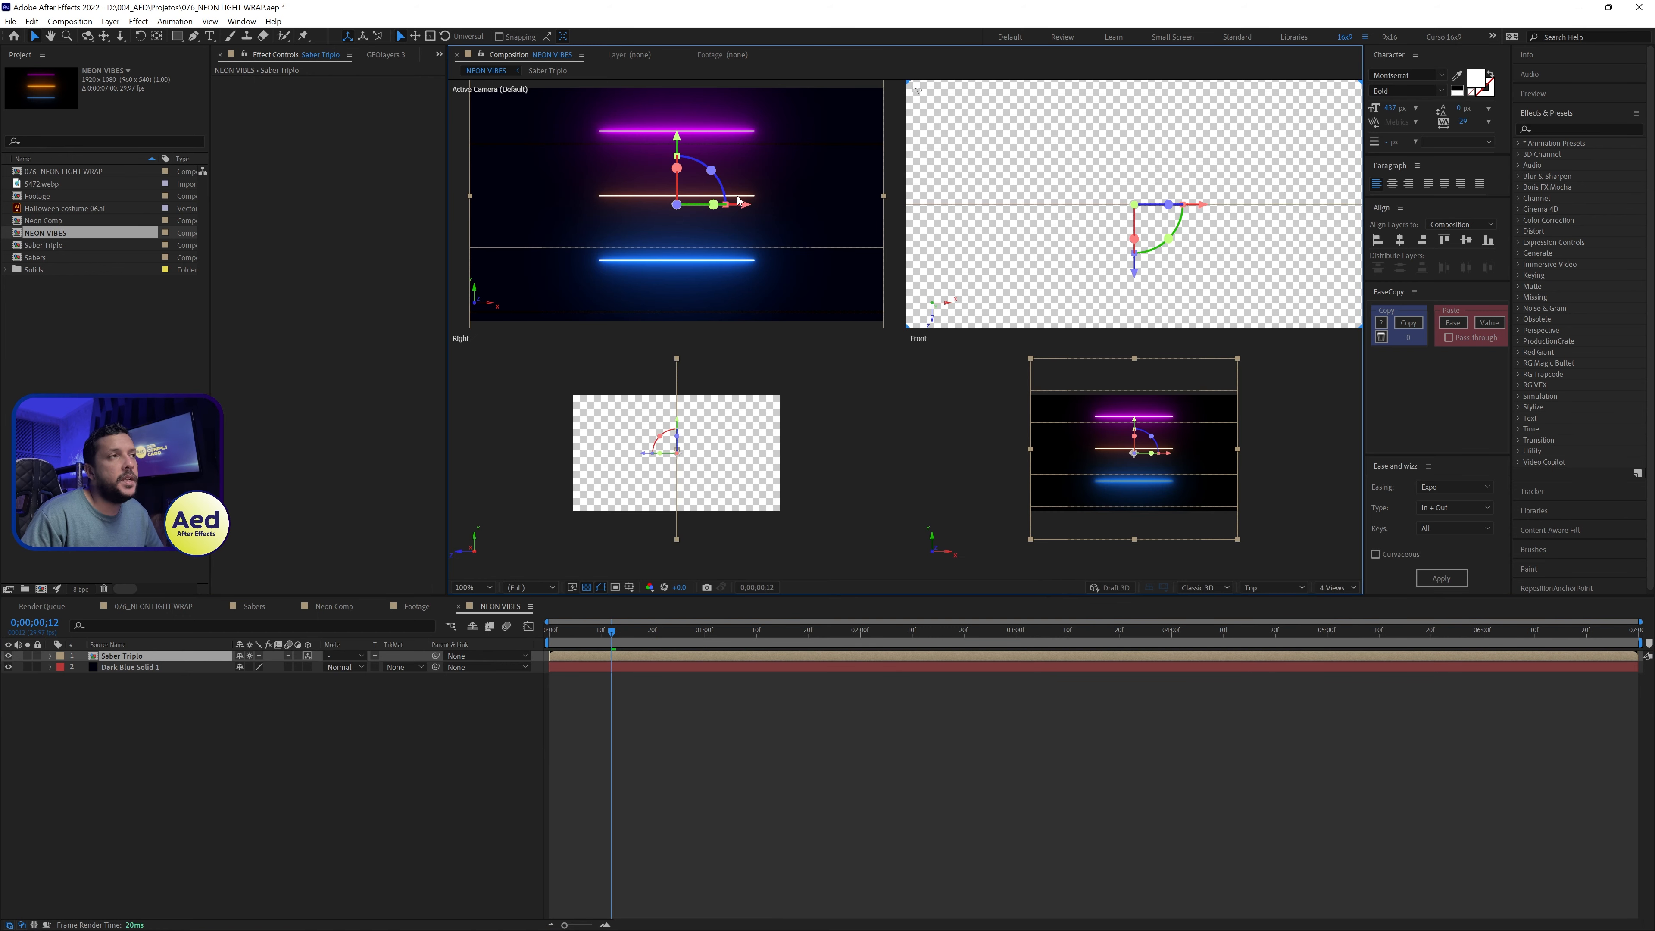
pyautogui.scroll(-1, 1100, 213)
pyautogui.scroll(-1, 747, 228)
pyautogui.click(1336, 588)
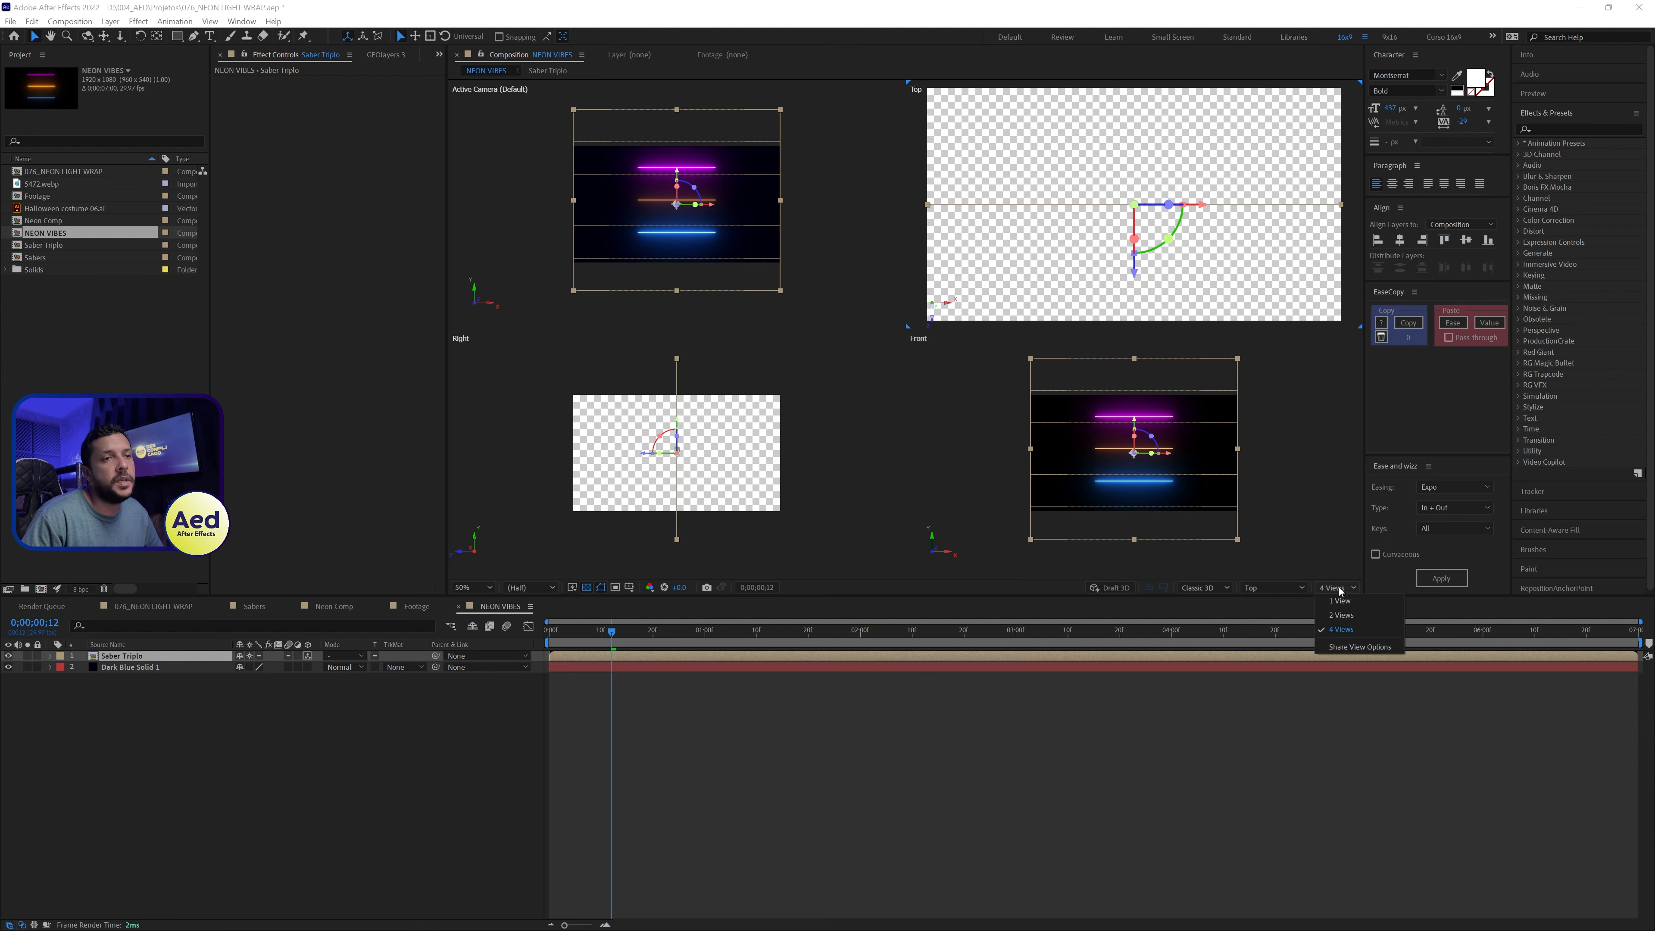
pyautogui.click(1334, 635)
pyautogui.click(958, 766)
# Step: Duplicate the Saber Triple layer and set the copy's Y Rotation to 45°
pyautogui.click(149, 657)
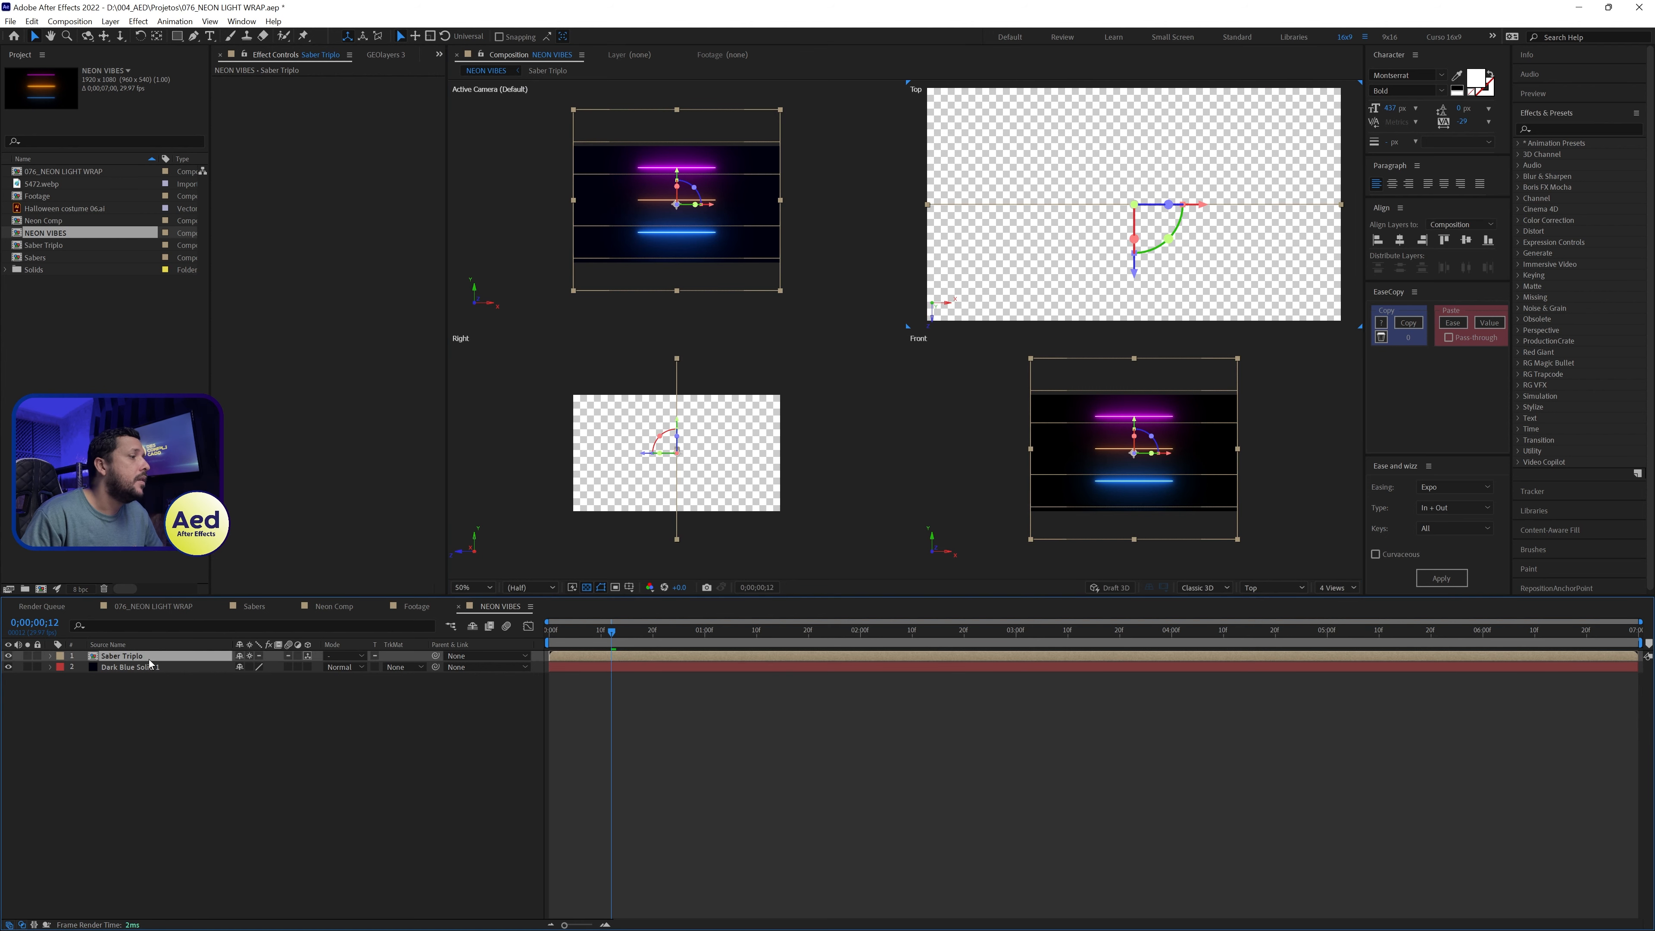
pyautogui.hotkey('ctrl', 'd')
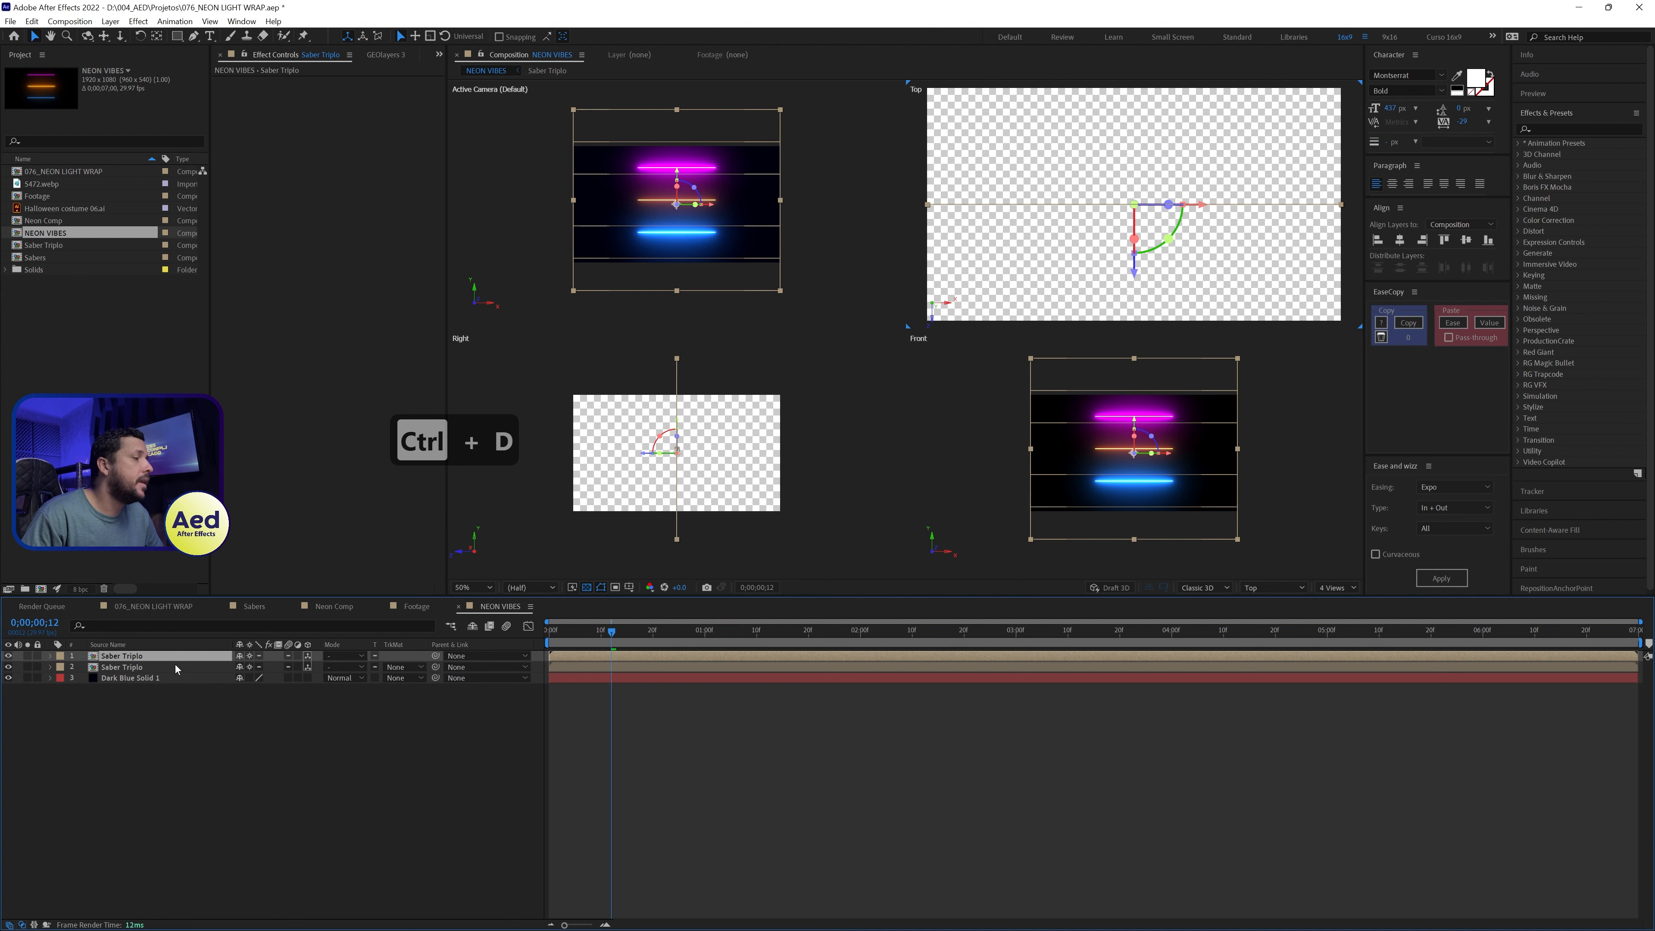
pyautogui.press('r')
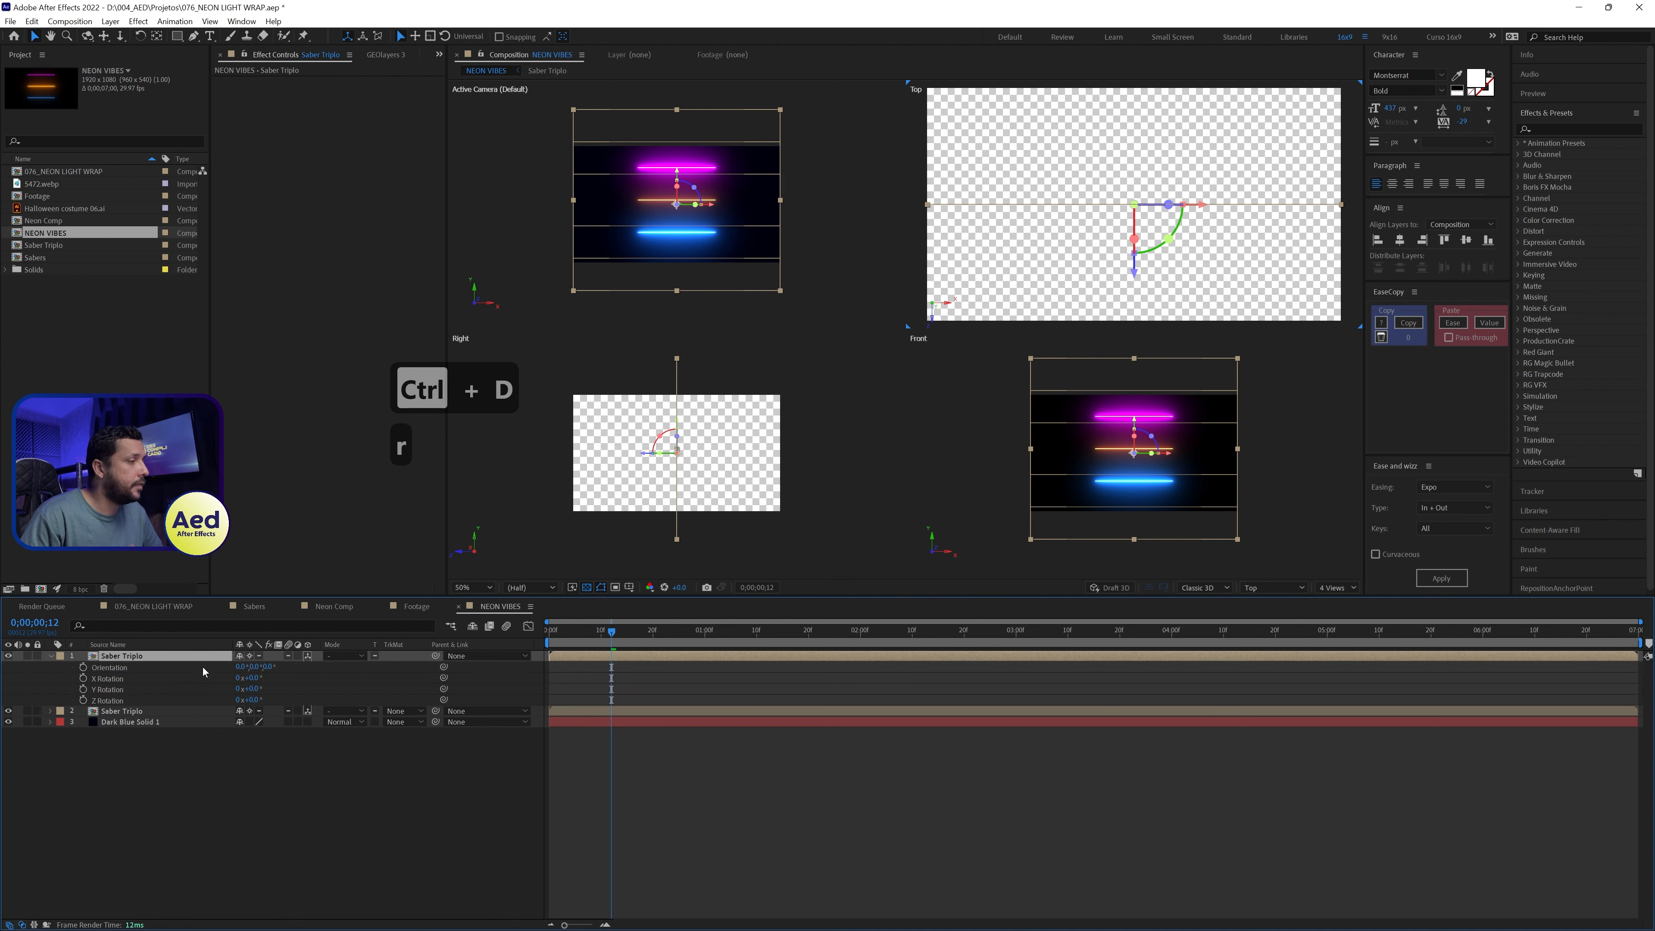
pyautogui.click(258, 689)
pyautogui.write('45')
pyautogui.press('Return')
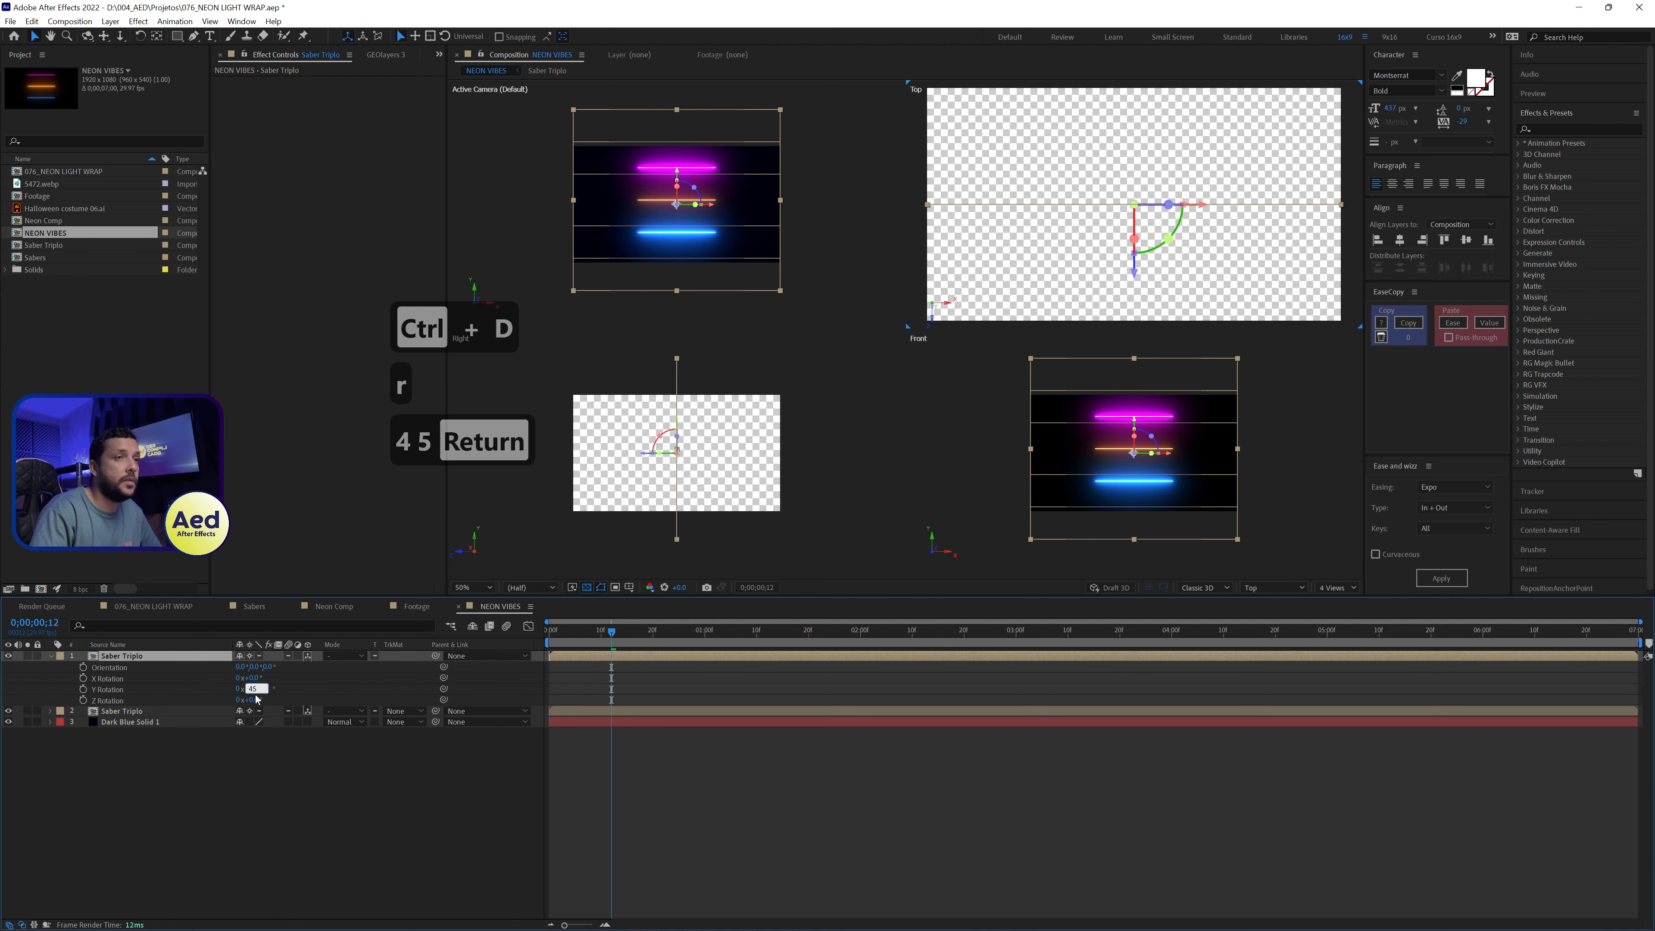
pyautogui.scroll(-4, 1174, 207)
pyautogui.scroll(2, 1175, 207)
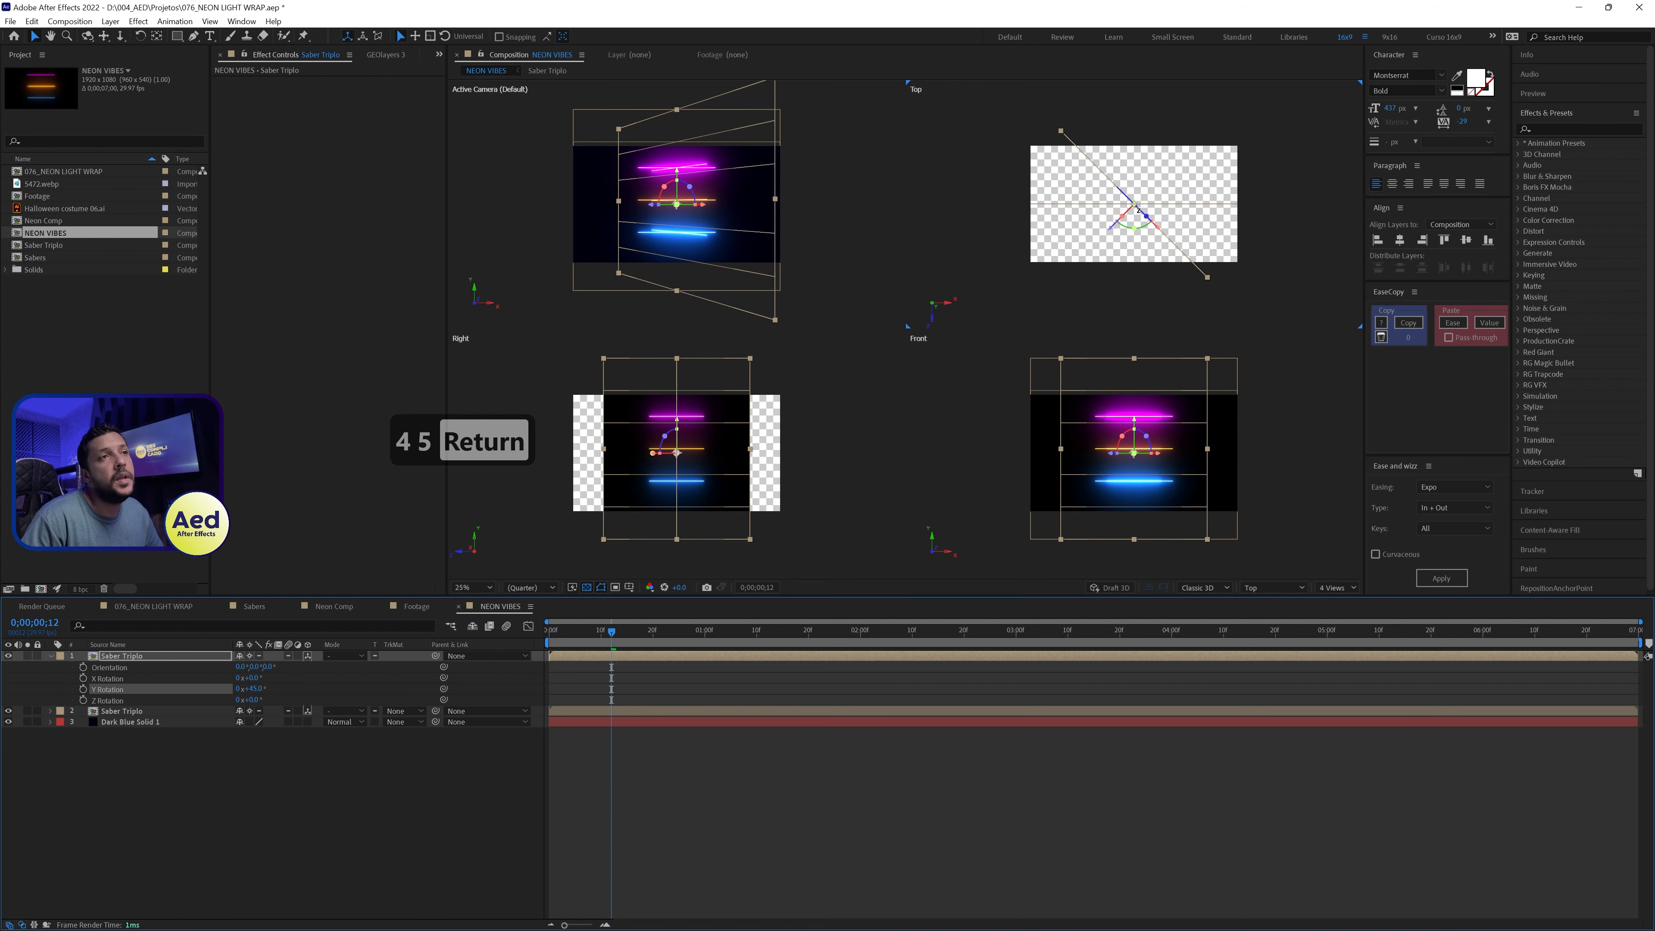
# Step: Move the rotated Saber Triple copy in the Top view to the right end of the central lines, nudging it to form an angled side wall
pyautogui.moveTo(1161, 231); pyautogui.dragTo(1203, 230)
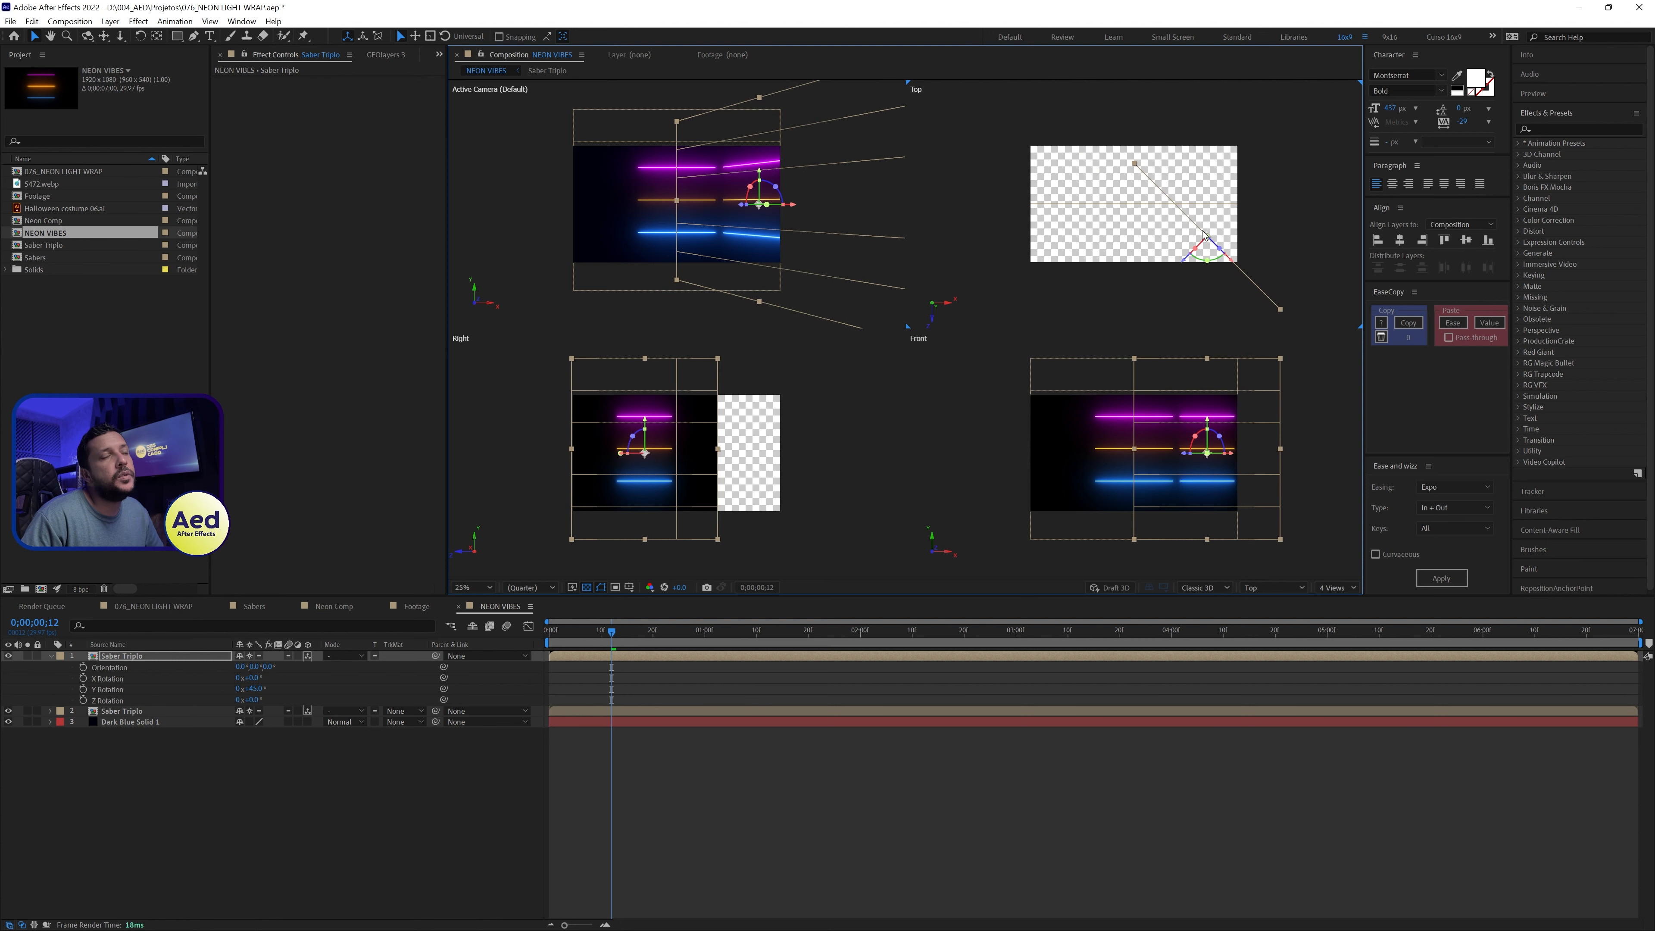
pyautogui.scroll(3, 635, 194)
pyautogui.scroll(-1, 699, 208)
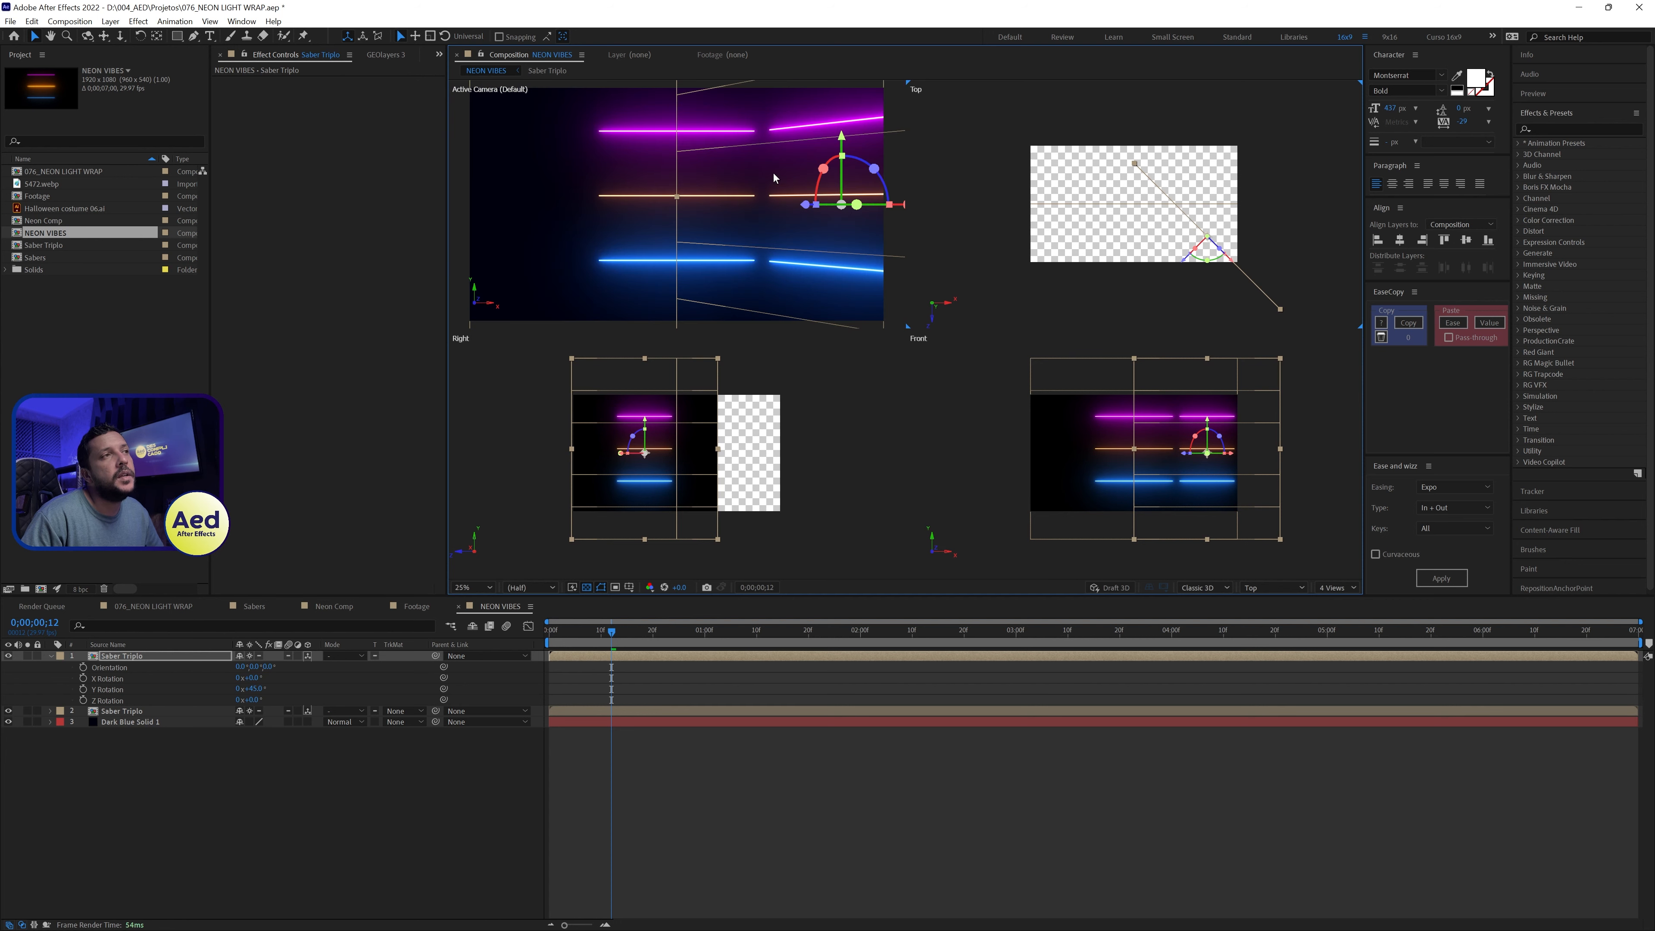
pyautogui.press('Up')
pyautogui.press('Up')
pyautogui.press('Left')
pyautogui.press('Right')
pyautogui.press('Left')
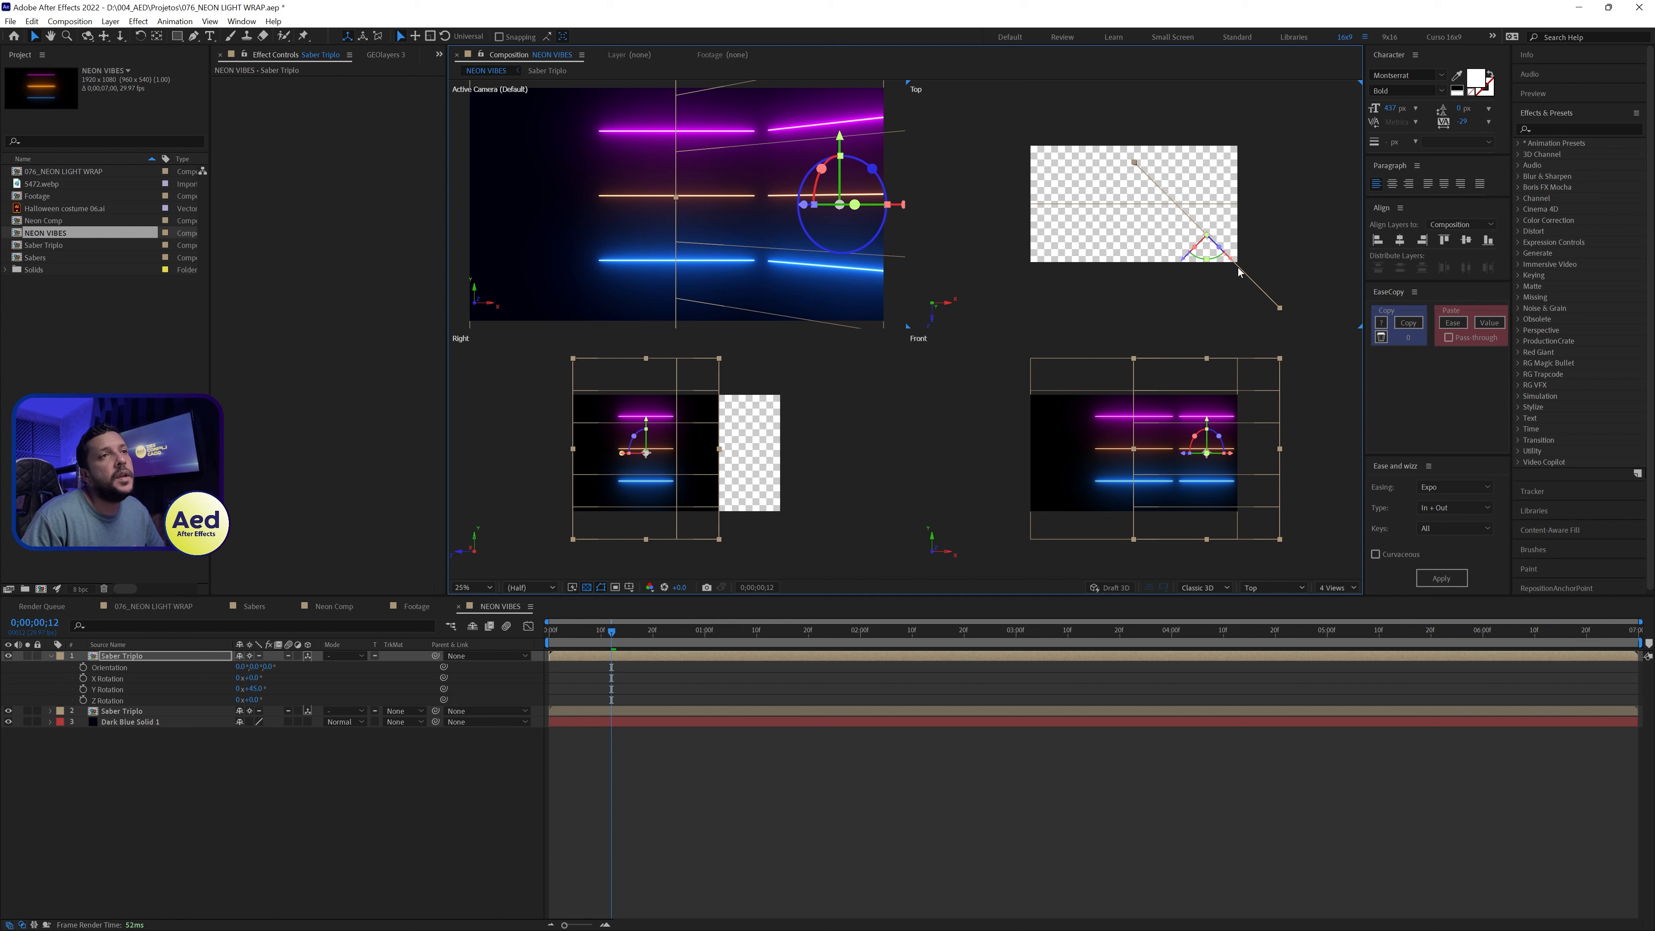
# Step: Show the title/action safe guides in the Top view as a positioning reference
pyautogui.press('Escape')
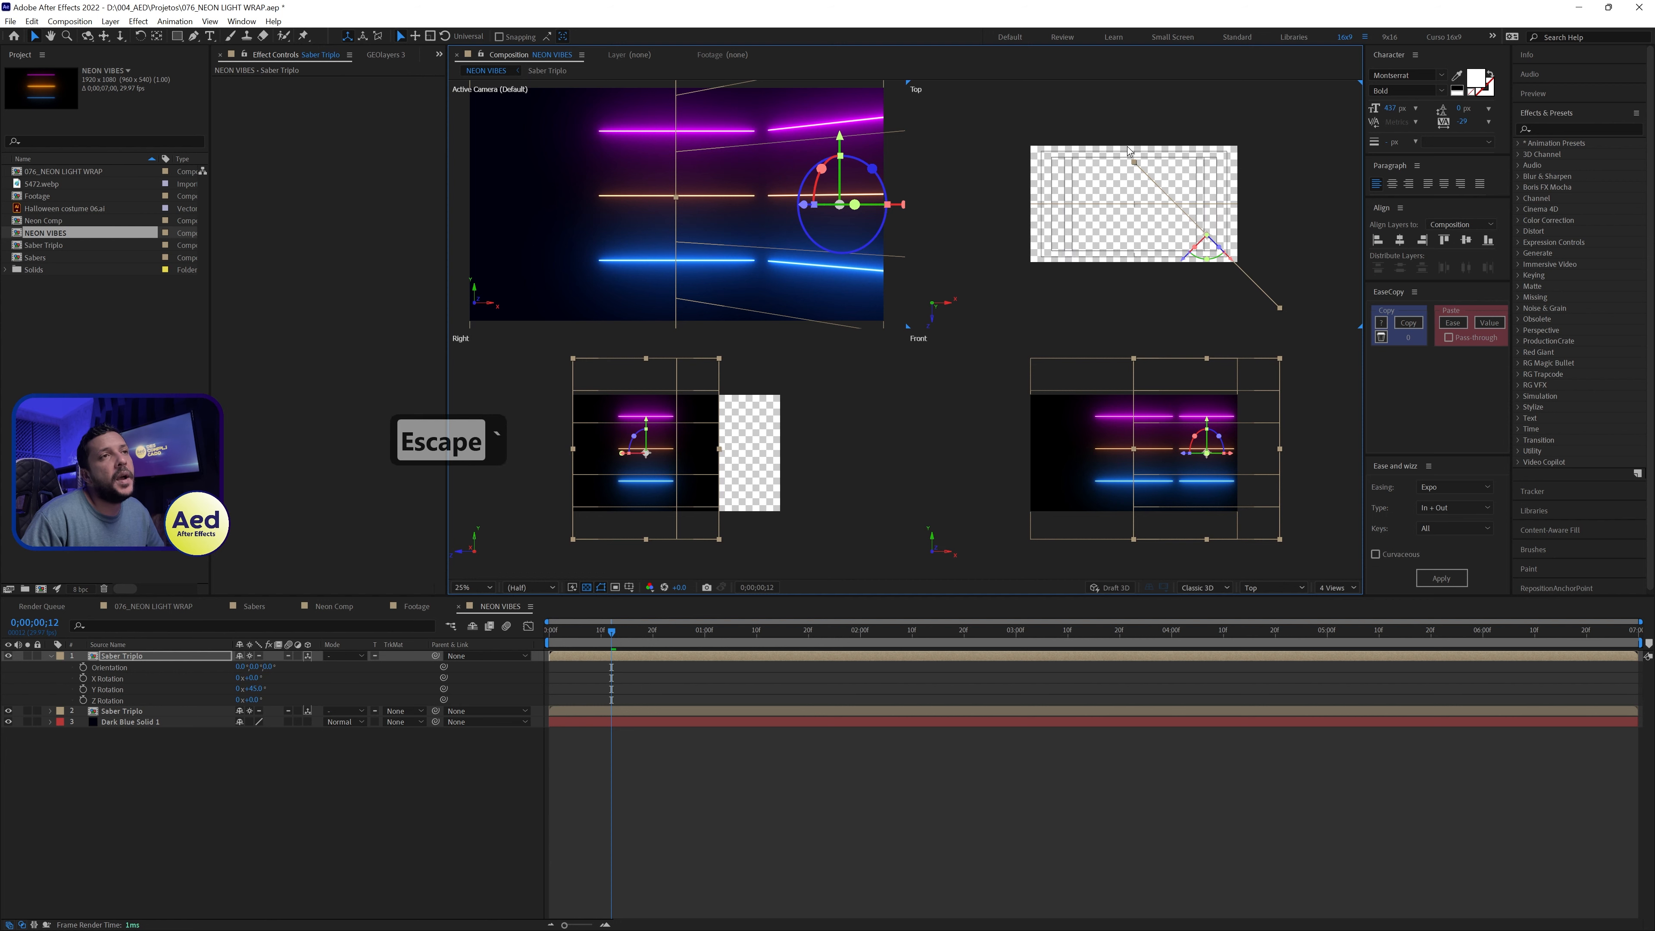
pyautogui.scroll(1, 1127, 147)
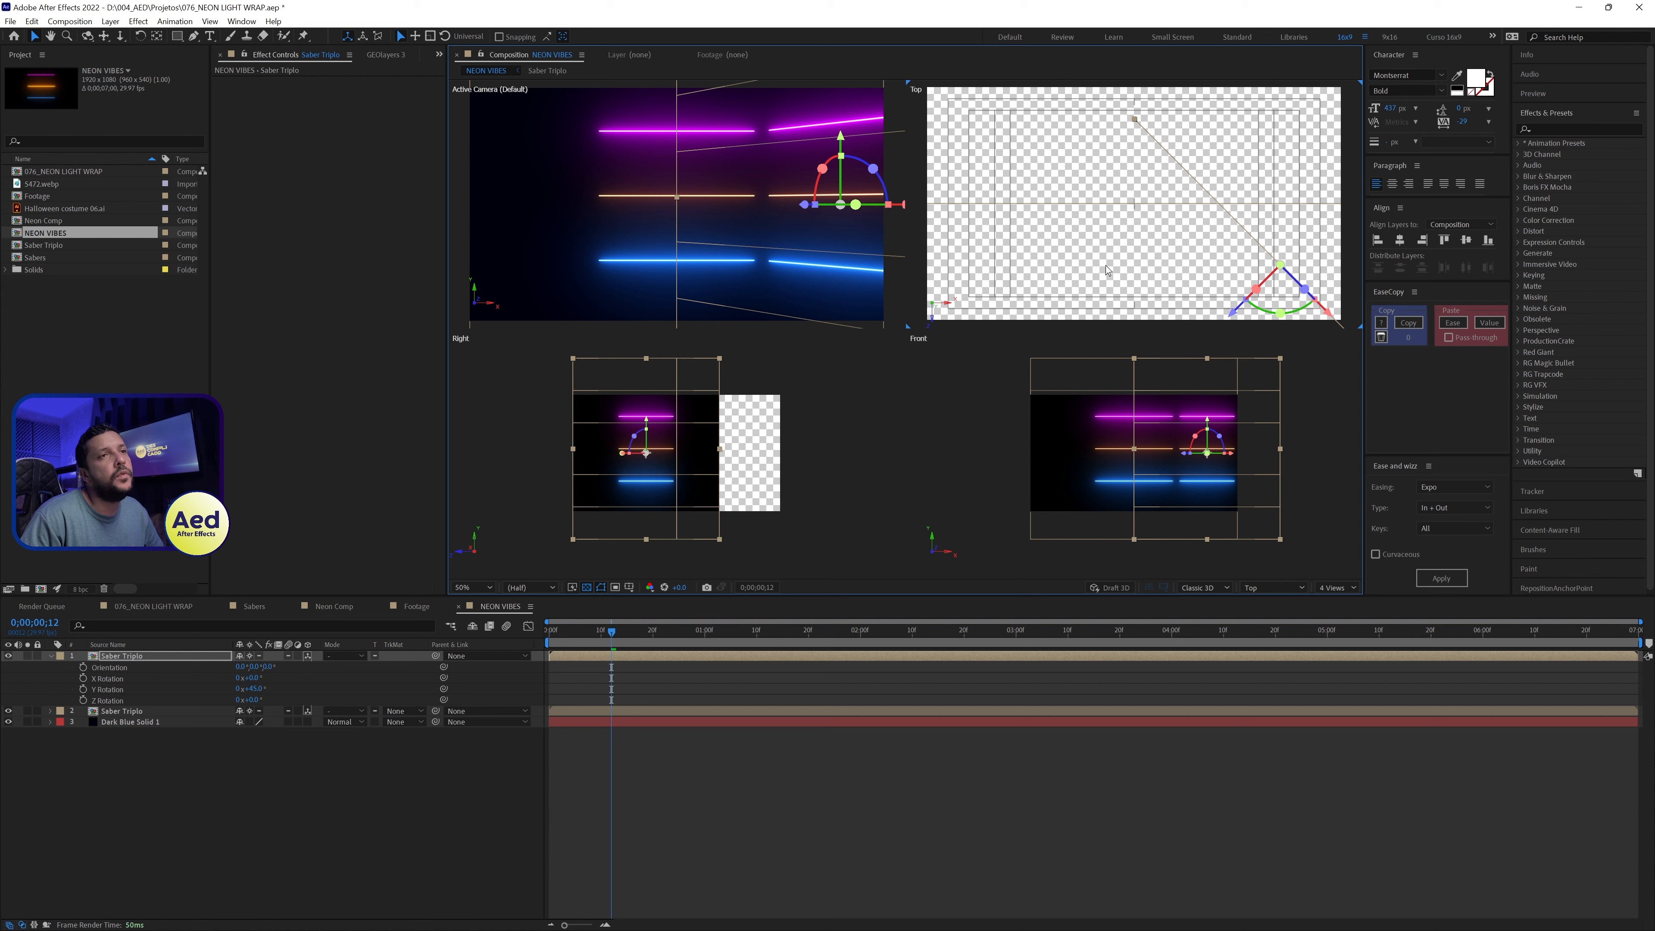
pyautogui.scroll(-2, 1217, 243)
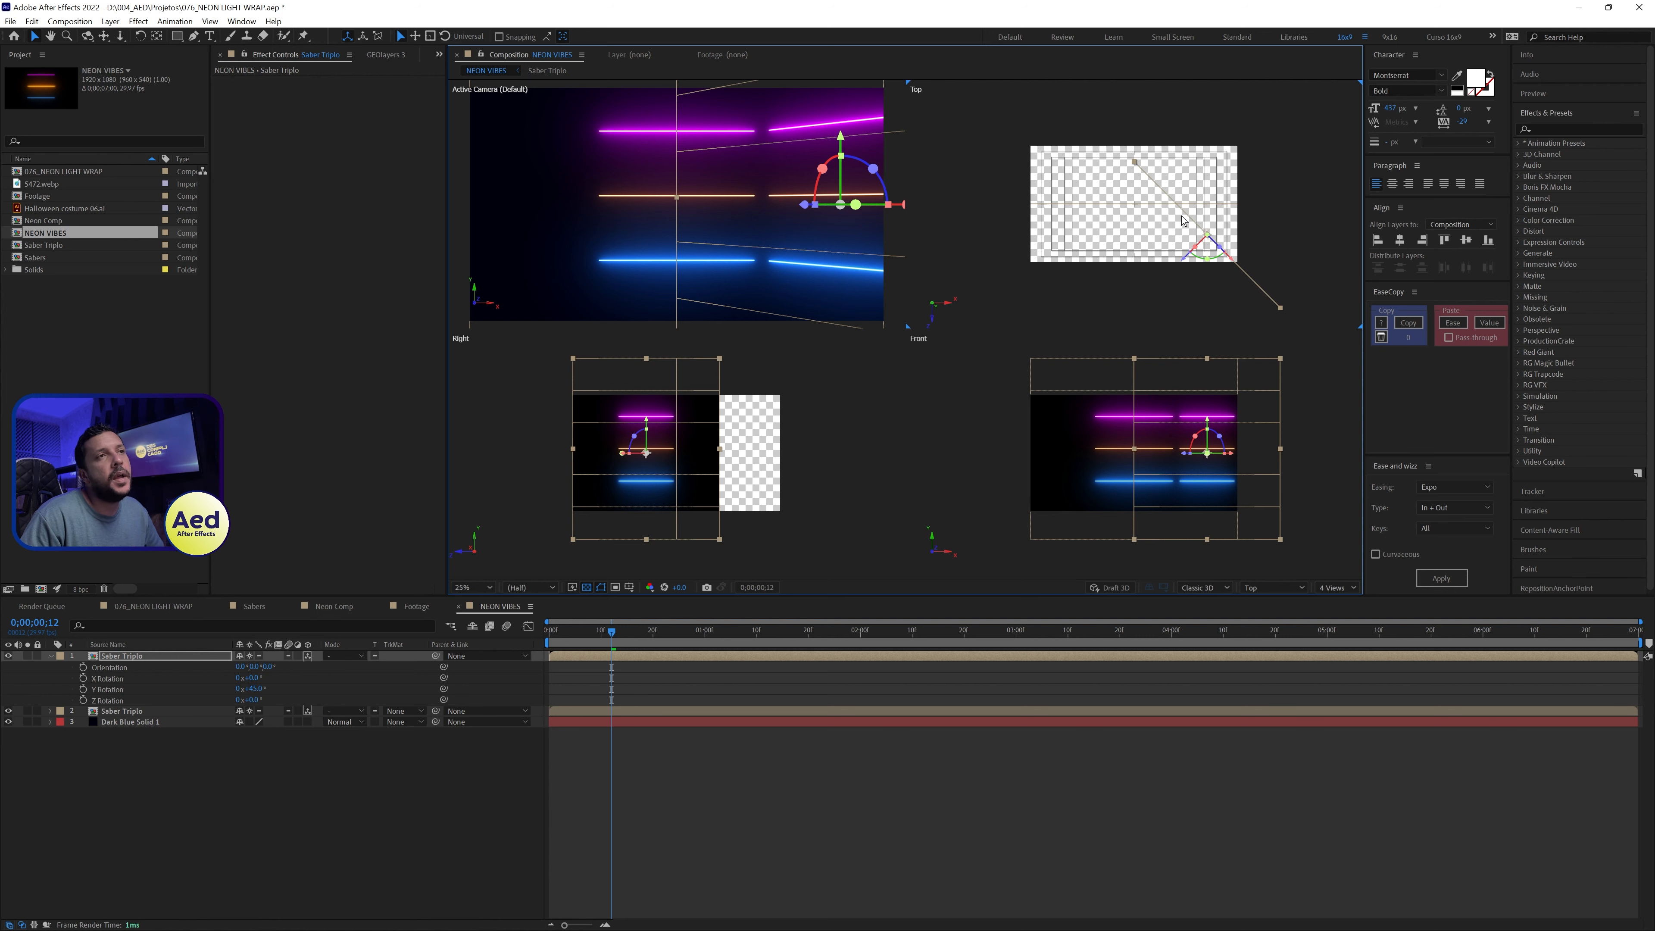
# Step: Duplicate the angled Saber Triple layer and set the new copy's Y Rotation to -45°
pyautogui.hotkey('ctrl', 'd')
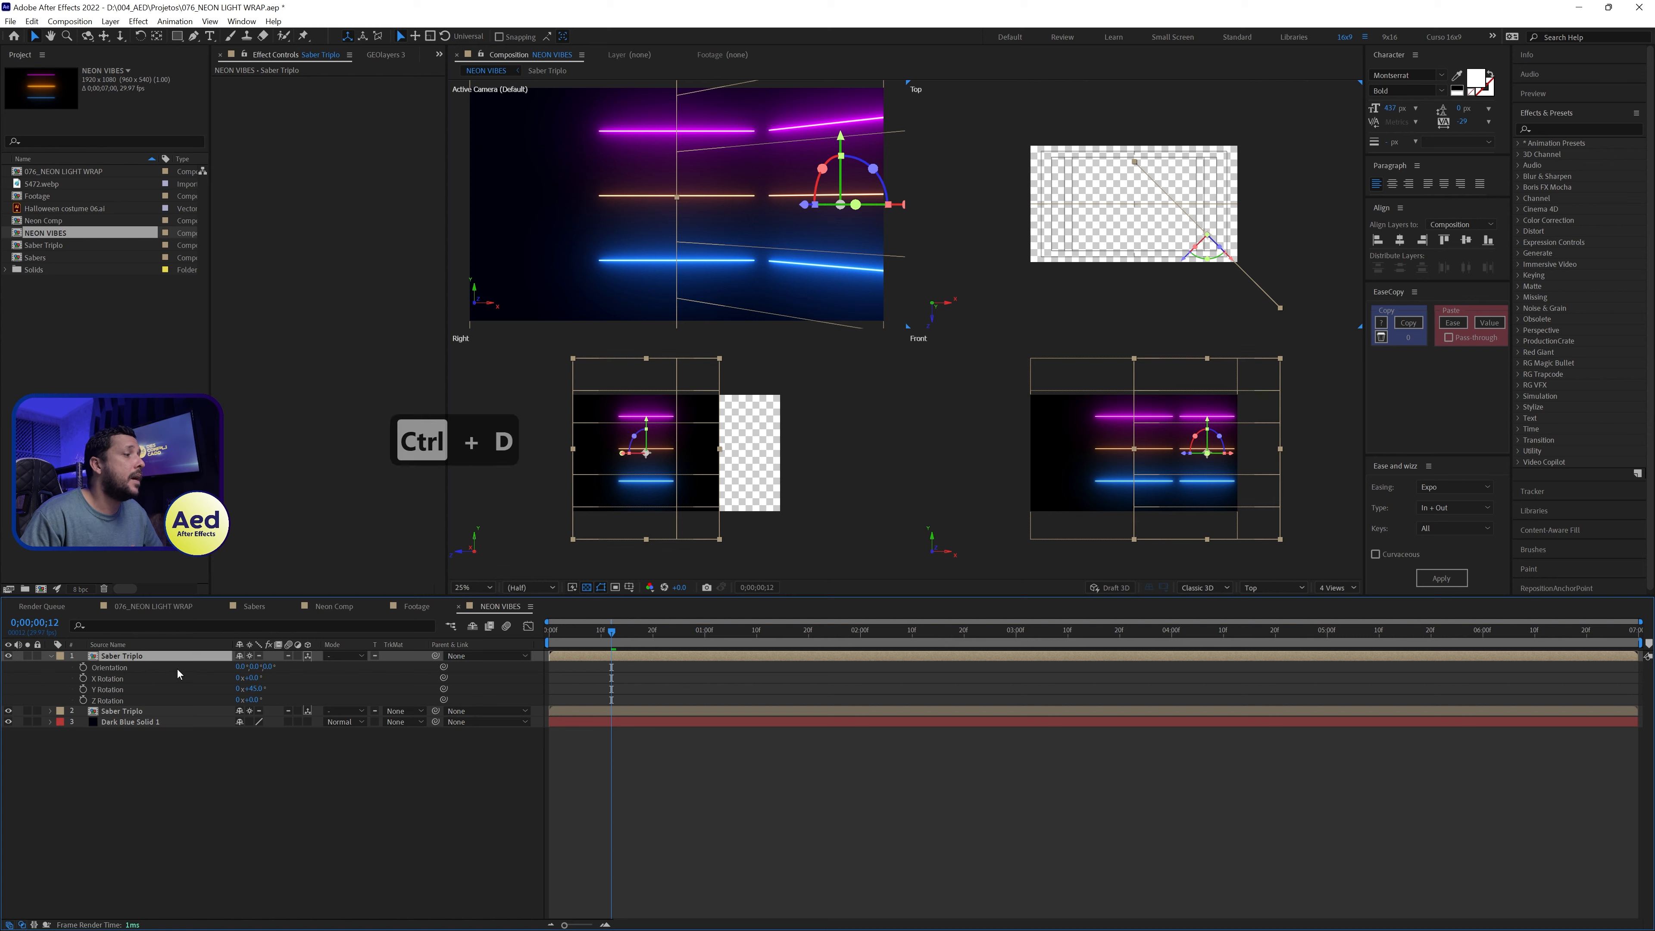
pyautogui.press('r')
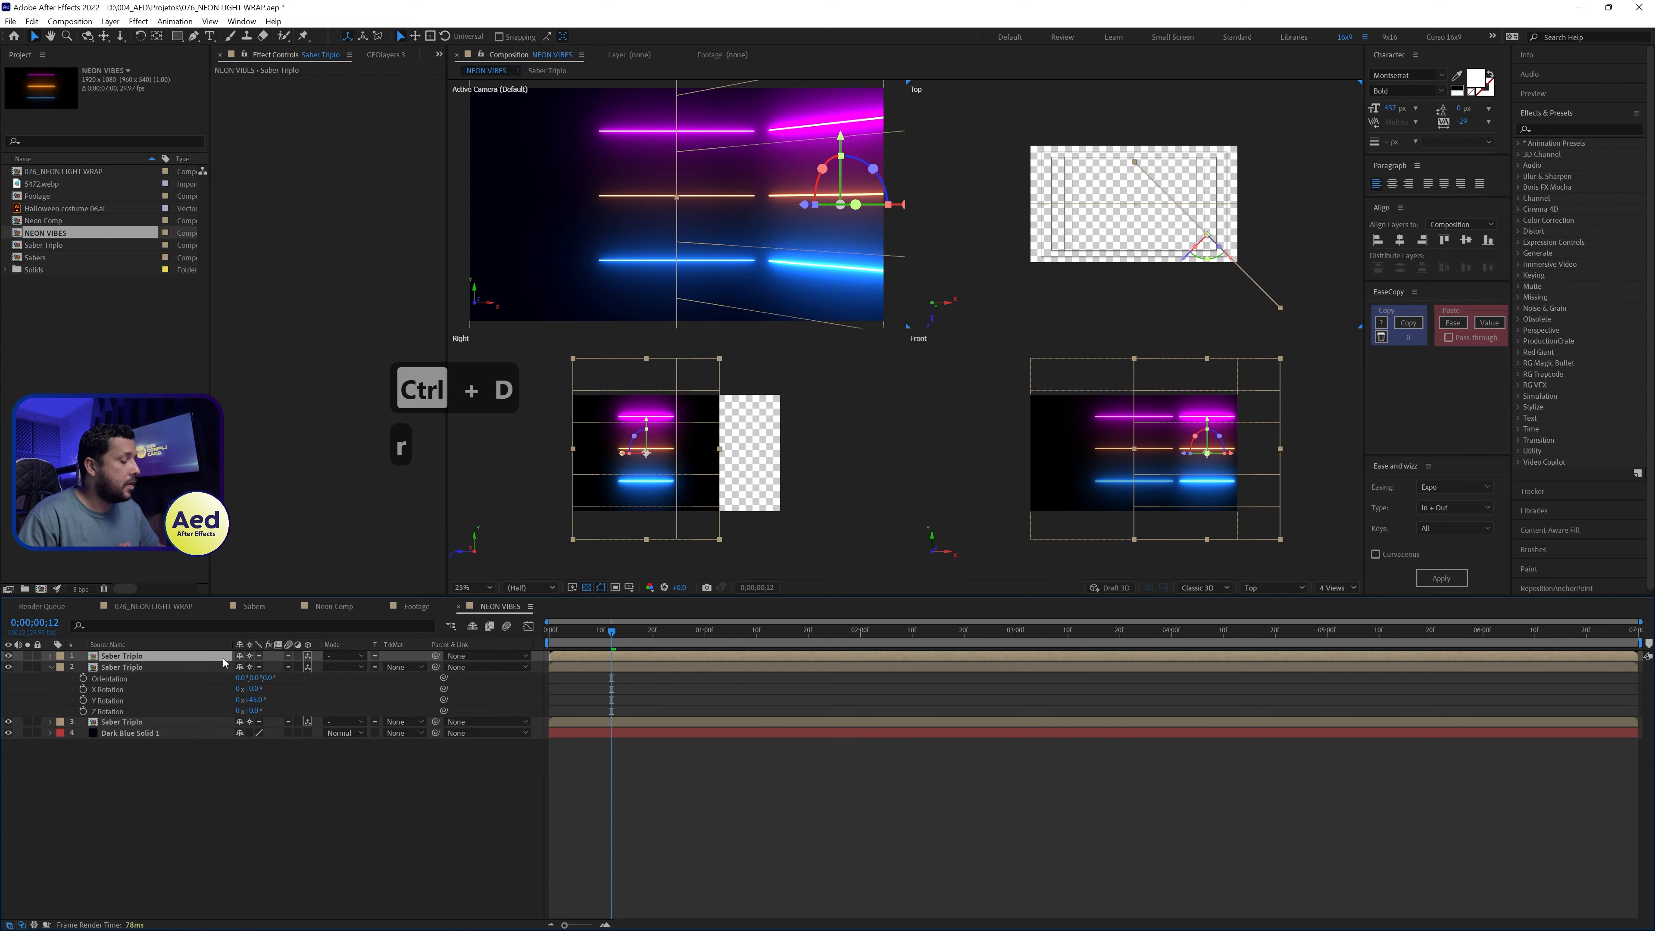
pyautogui.click(253, 689)
pyautogui.write('-45')
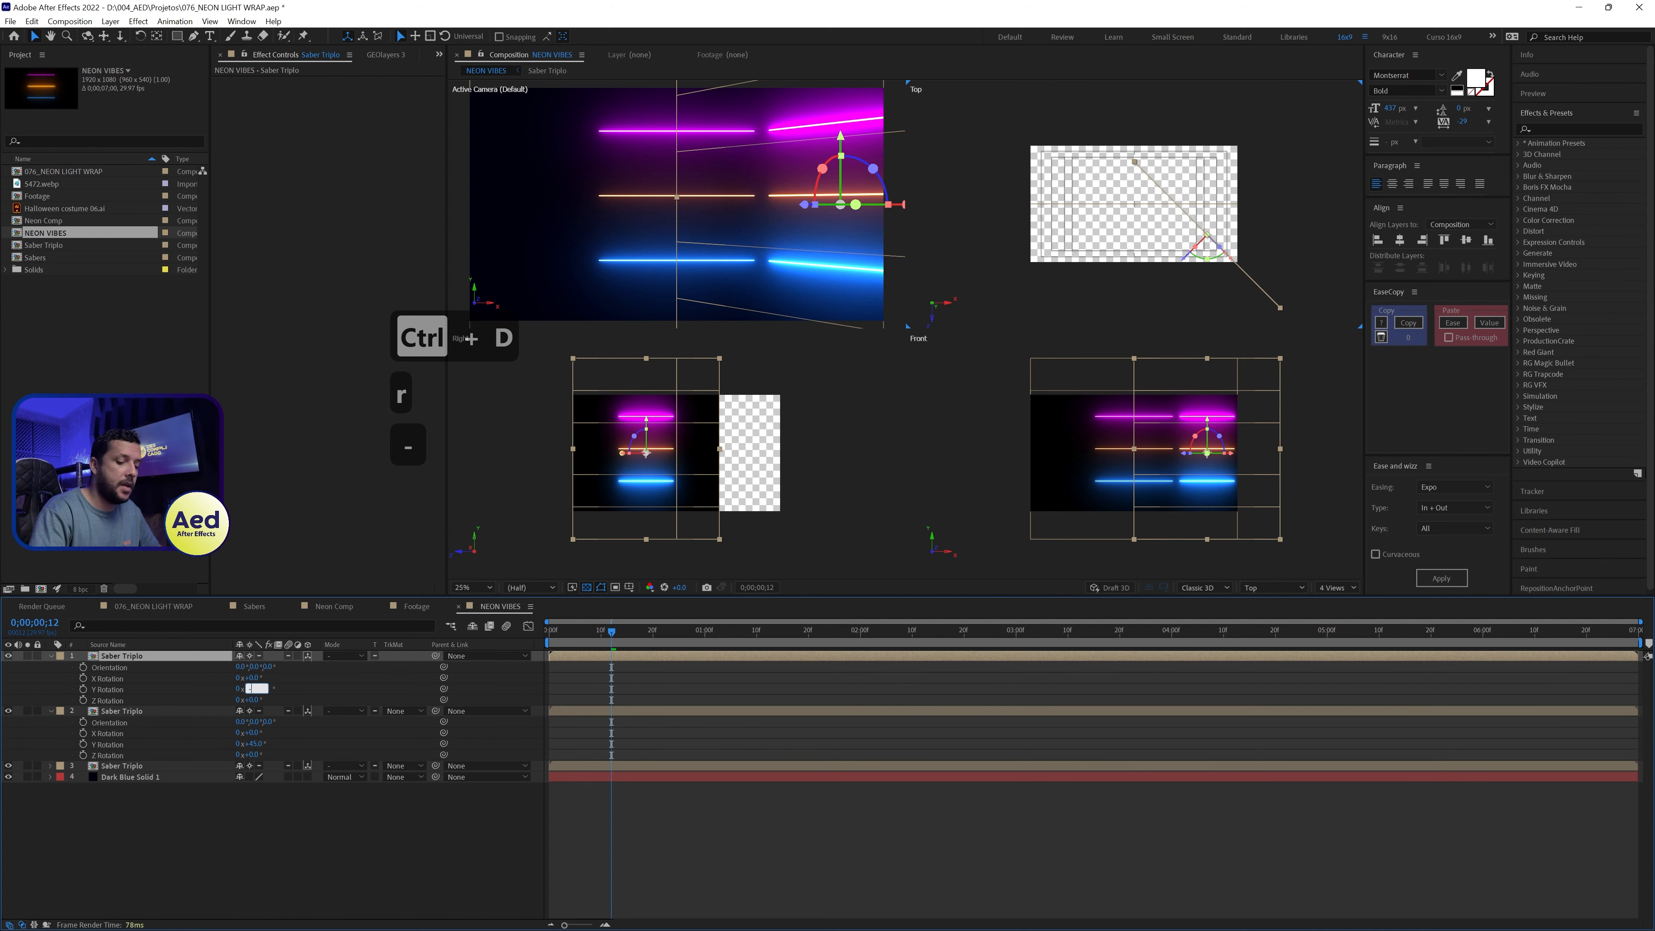
pyautogui.press('Return')
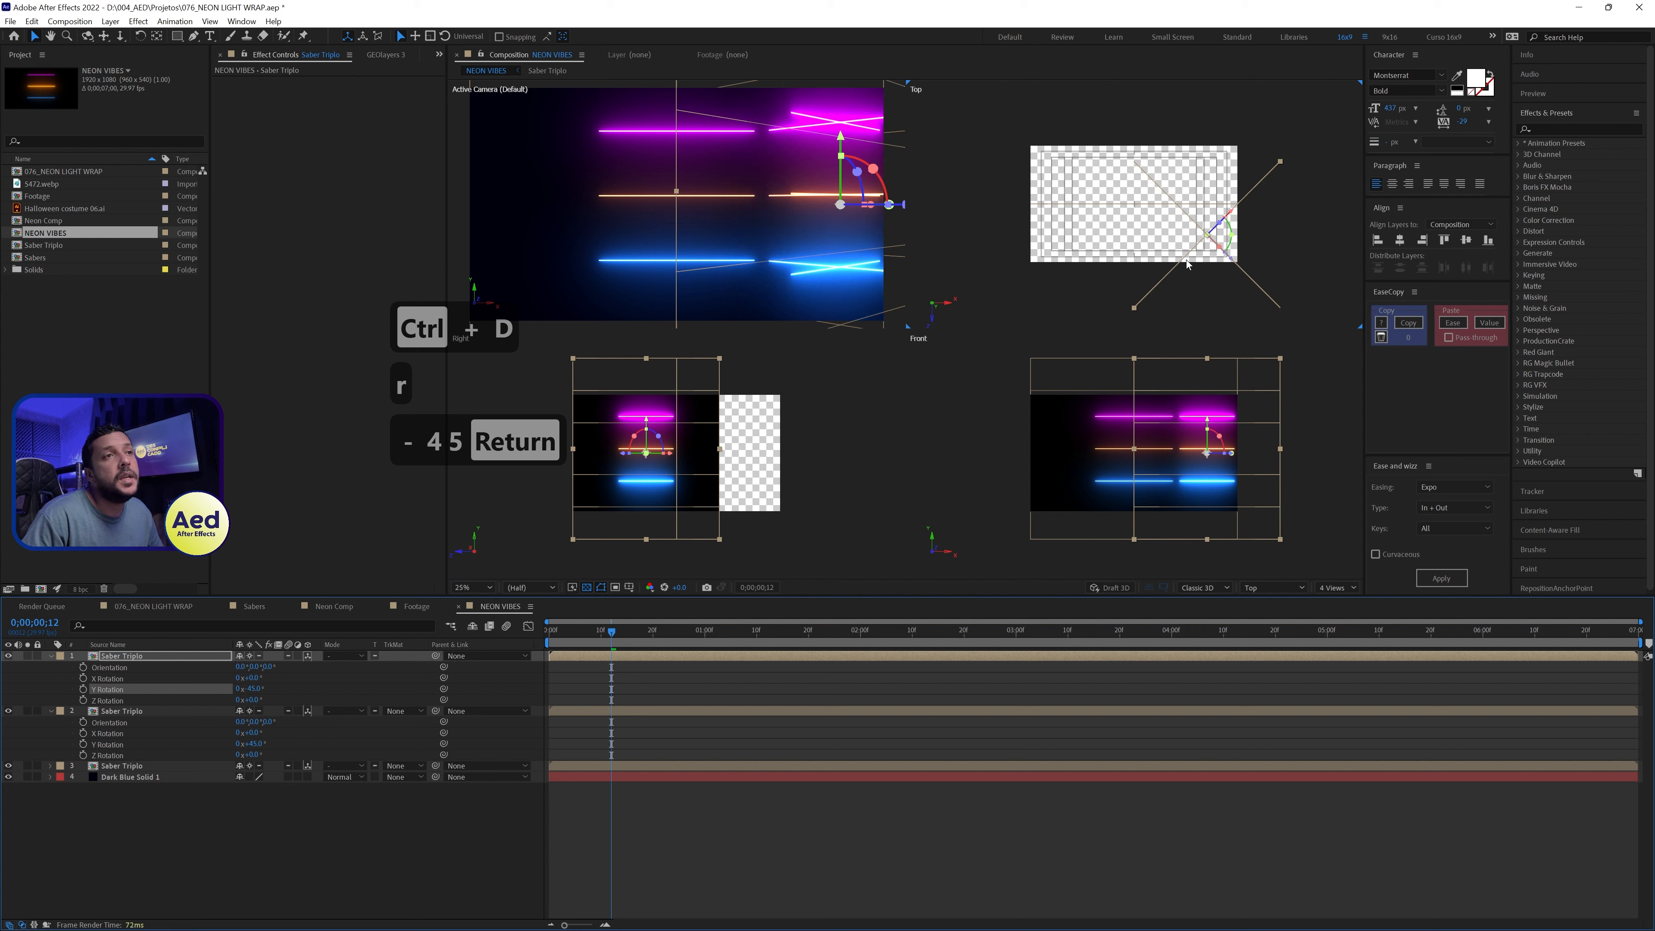
# Step: Move the -45° copy to the left end of the central lines, mirroring the other side wall, and preview the animation
pyautogui.moveTo(1179, 263); pyautogui.dragTo(1039, 258)
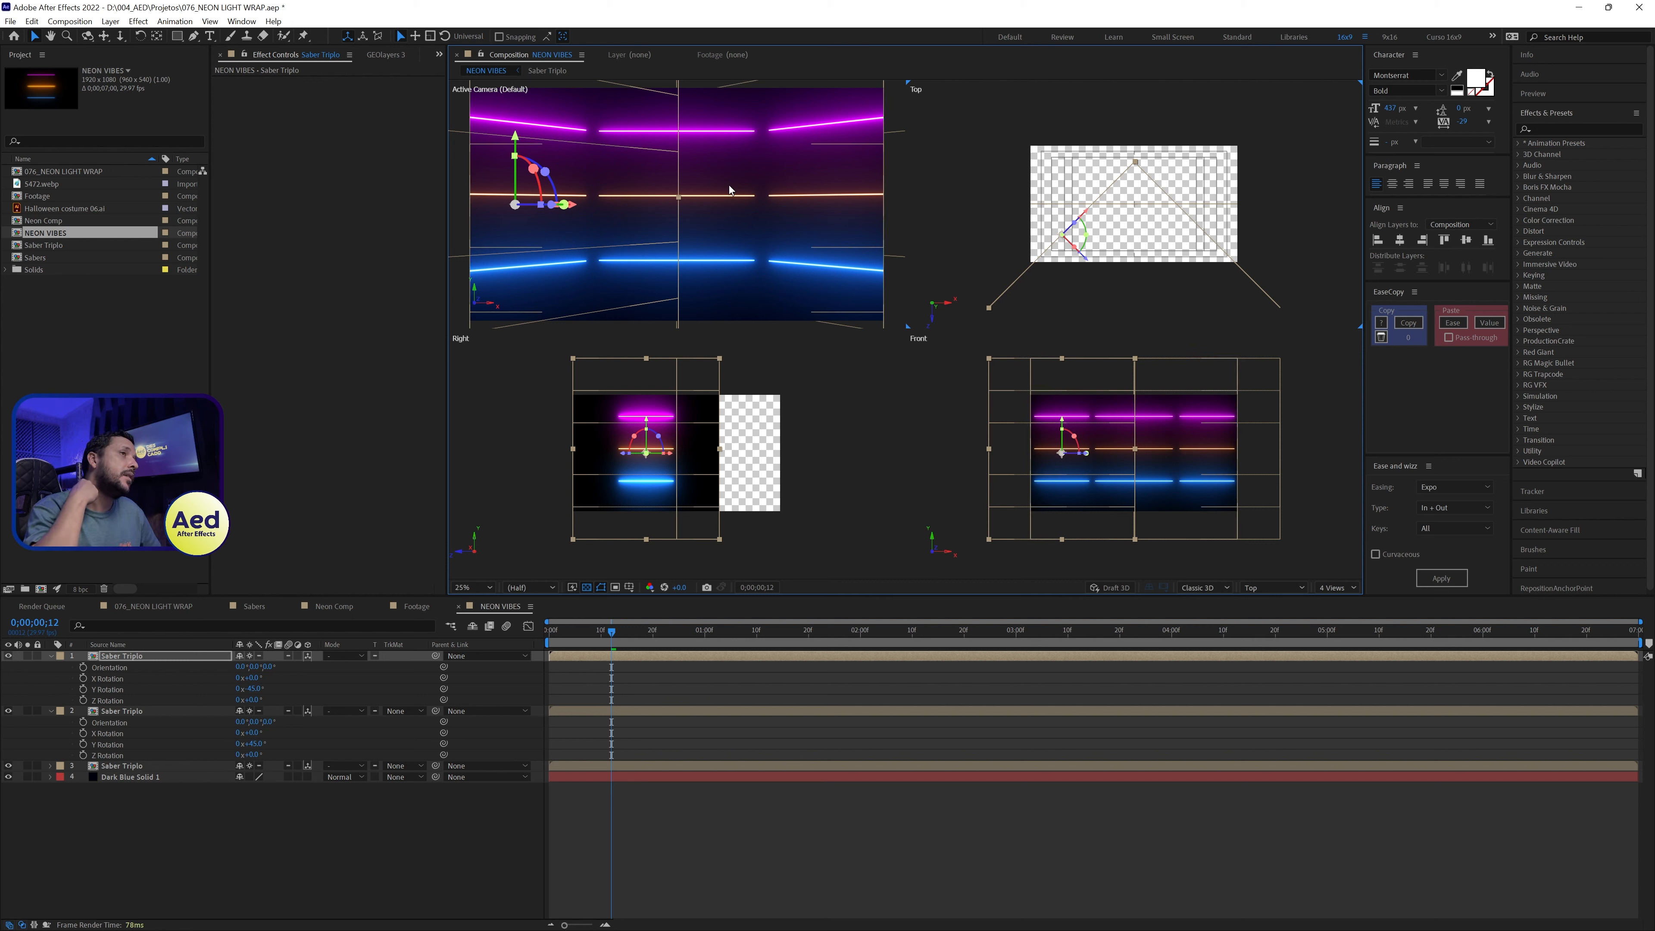
pyautogui.hotkey('ctrl', 'z')
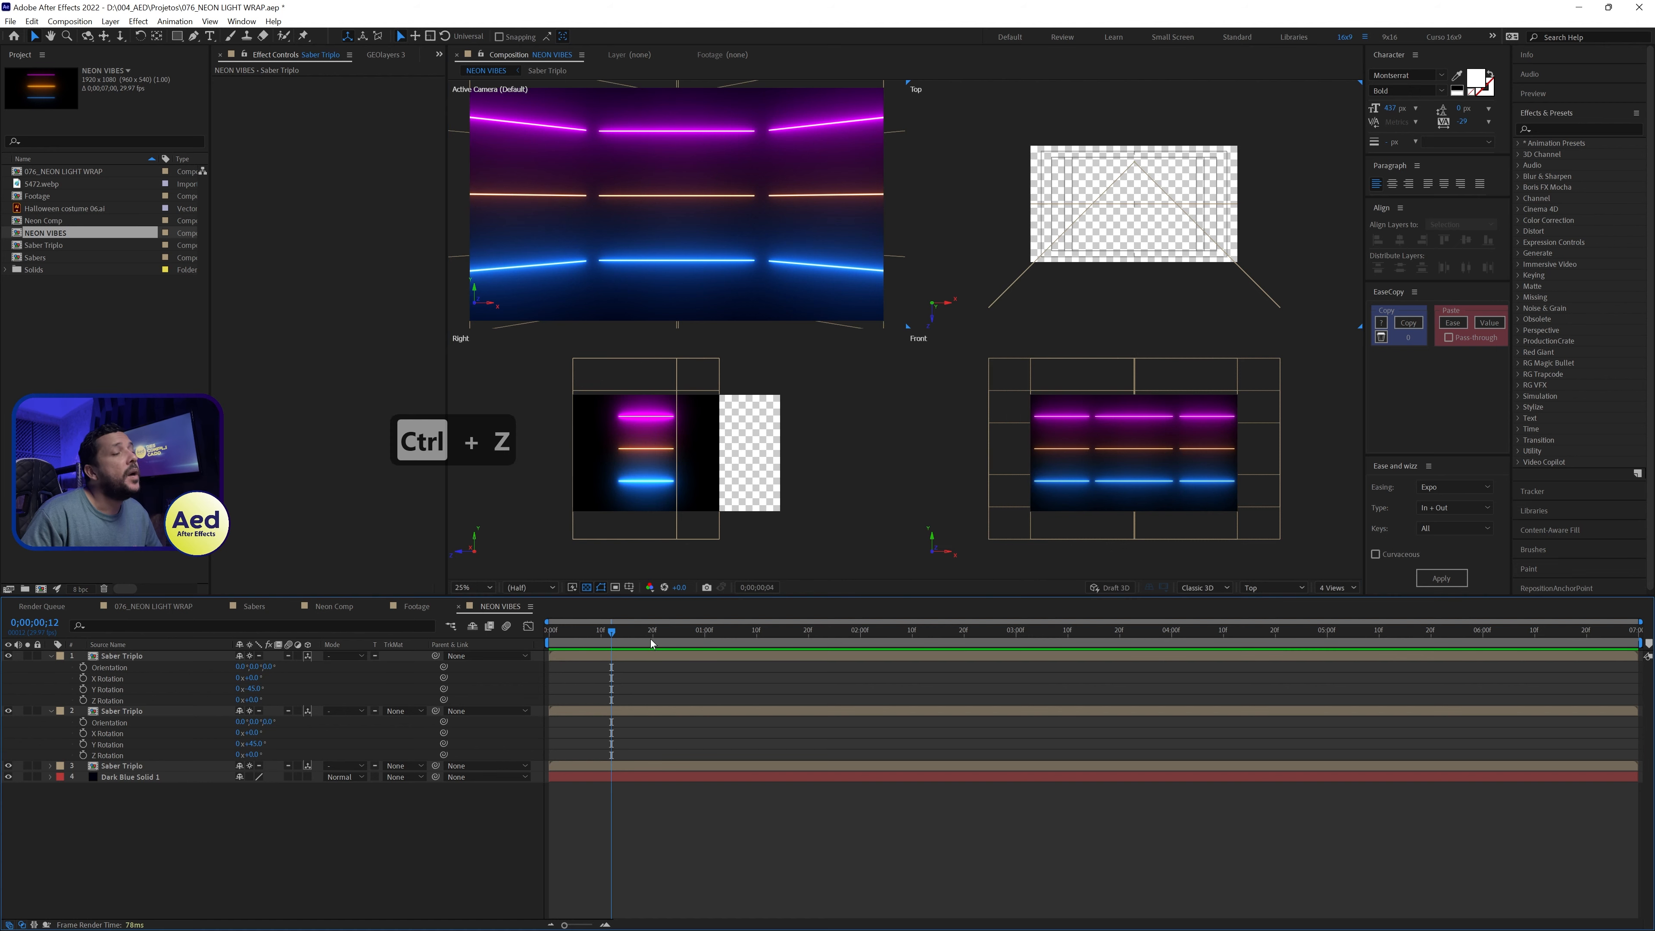
pyautogui.press('space')
pyautogui.moveTo(716, 632)
pyautogui.mouseDown()
pyautogui.moveTo(609, 633)
pyautogui.moveTo(759, 645)
pyautogui.moveTo(703, 650)
pyautogui.mouseUp()
pyautogui.press('KP_0')
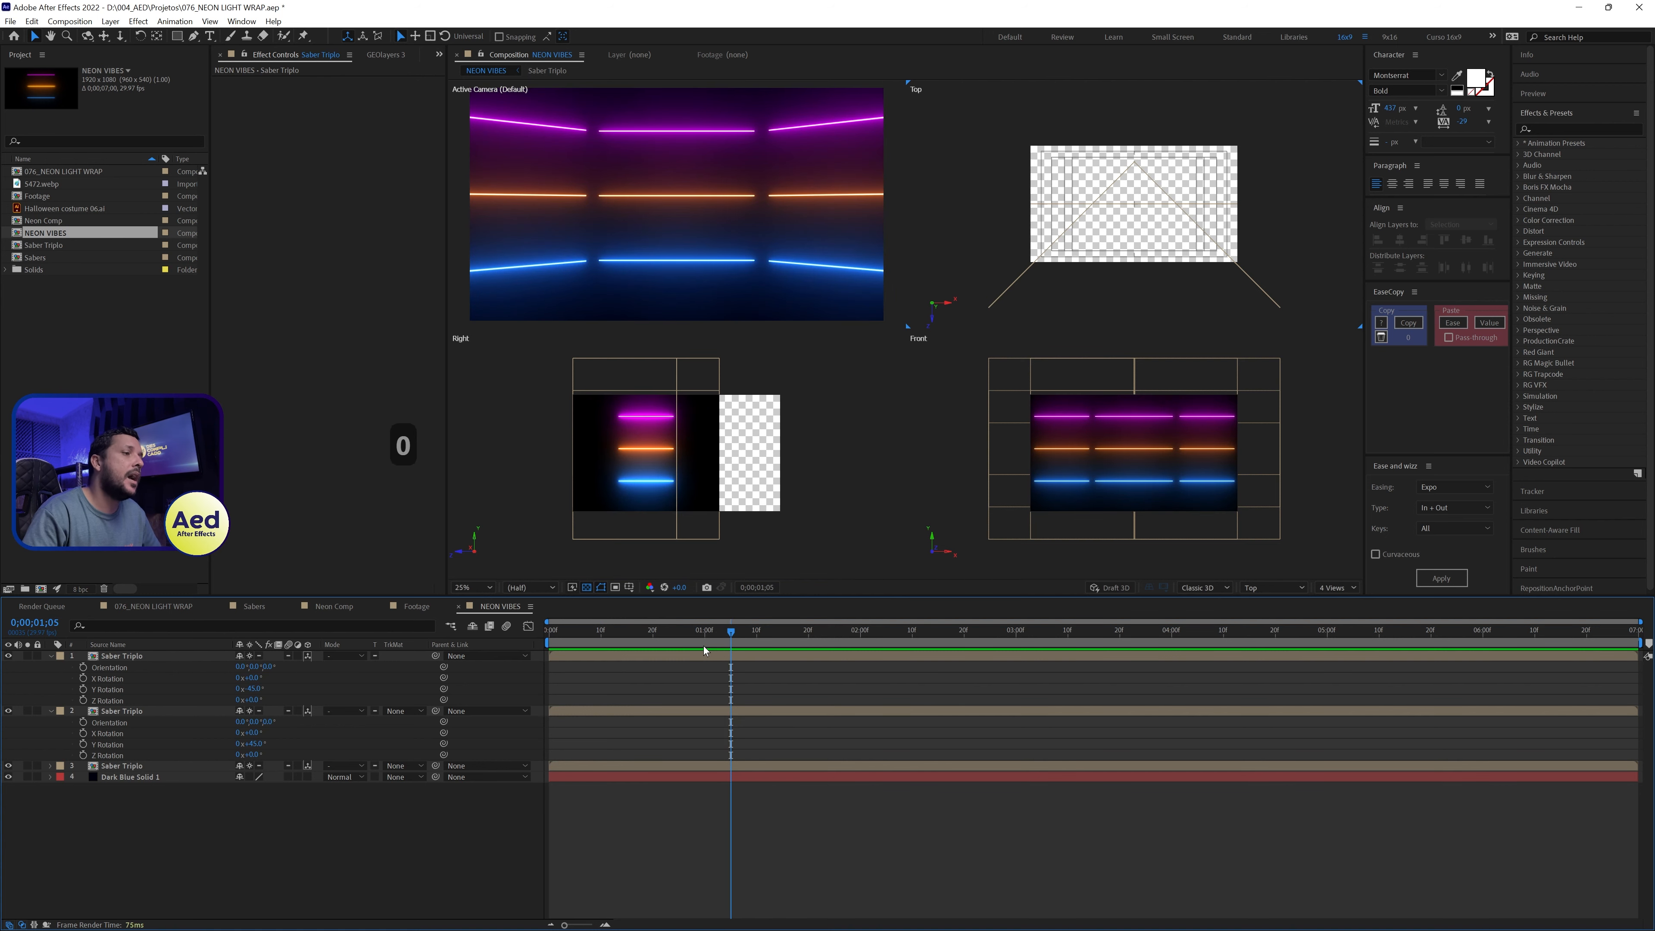
pyautogui.press('KP_0')
pyautogui.moveTo(671, 641); pyautogui.dragTo(546, 642)
# Step: Shift the second and third Saber Triple layers earlier in time by about 15 and 20 frames and preview the offset pulsing
pyautogui.click(143, 712)
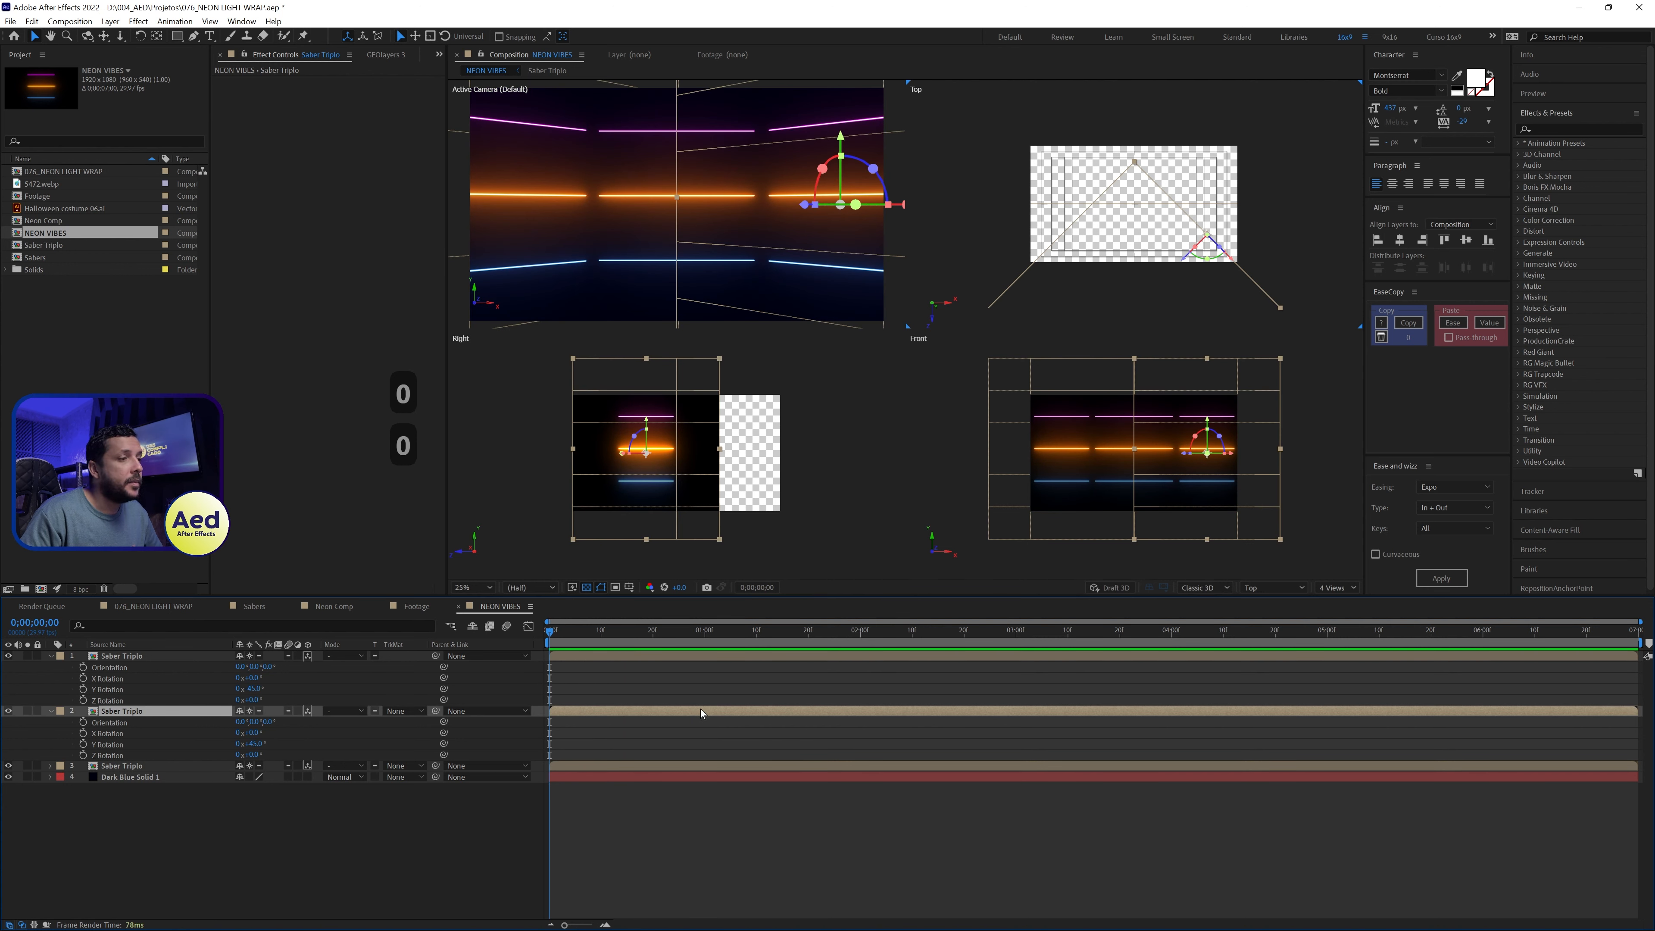
pyautogui.moveTo(763, 712); pyautogui.dragTo(556, 778)
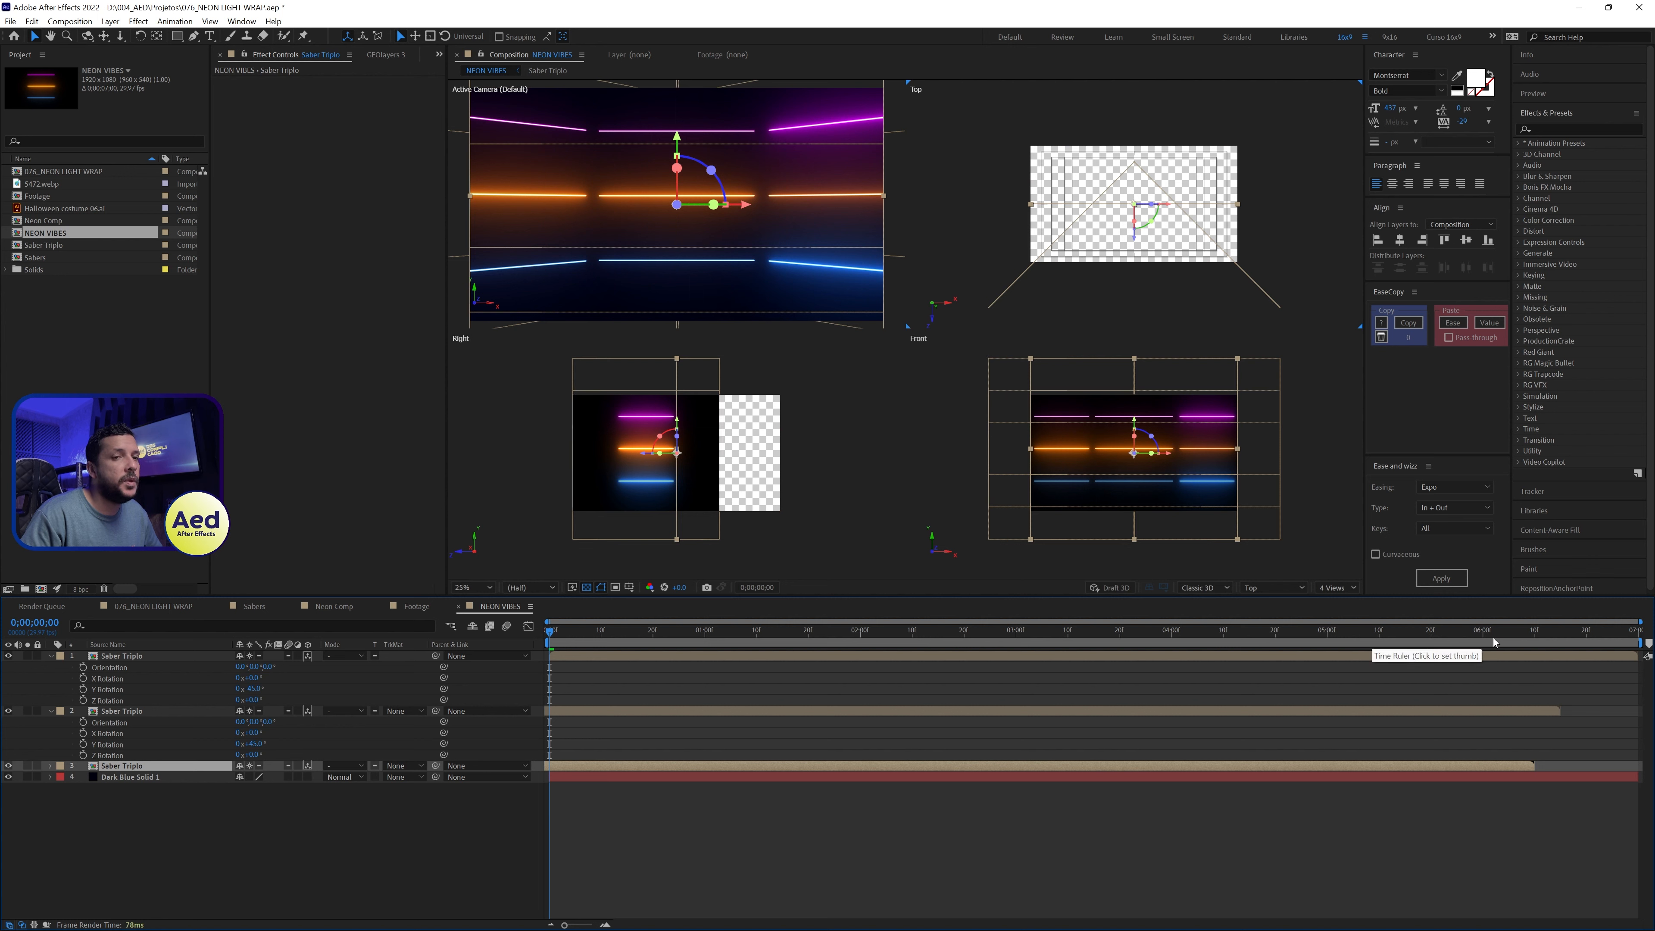
pyautogui.press('KP_0')
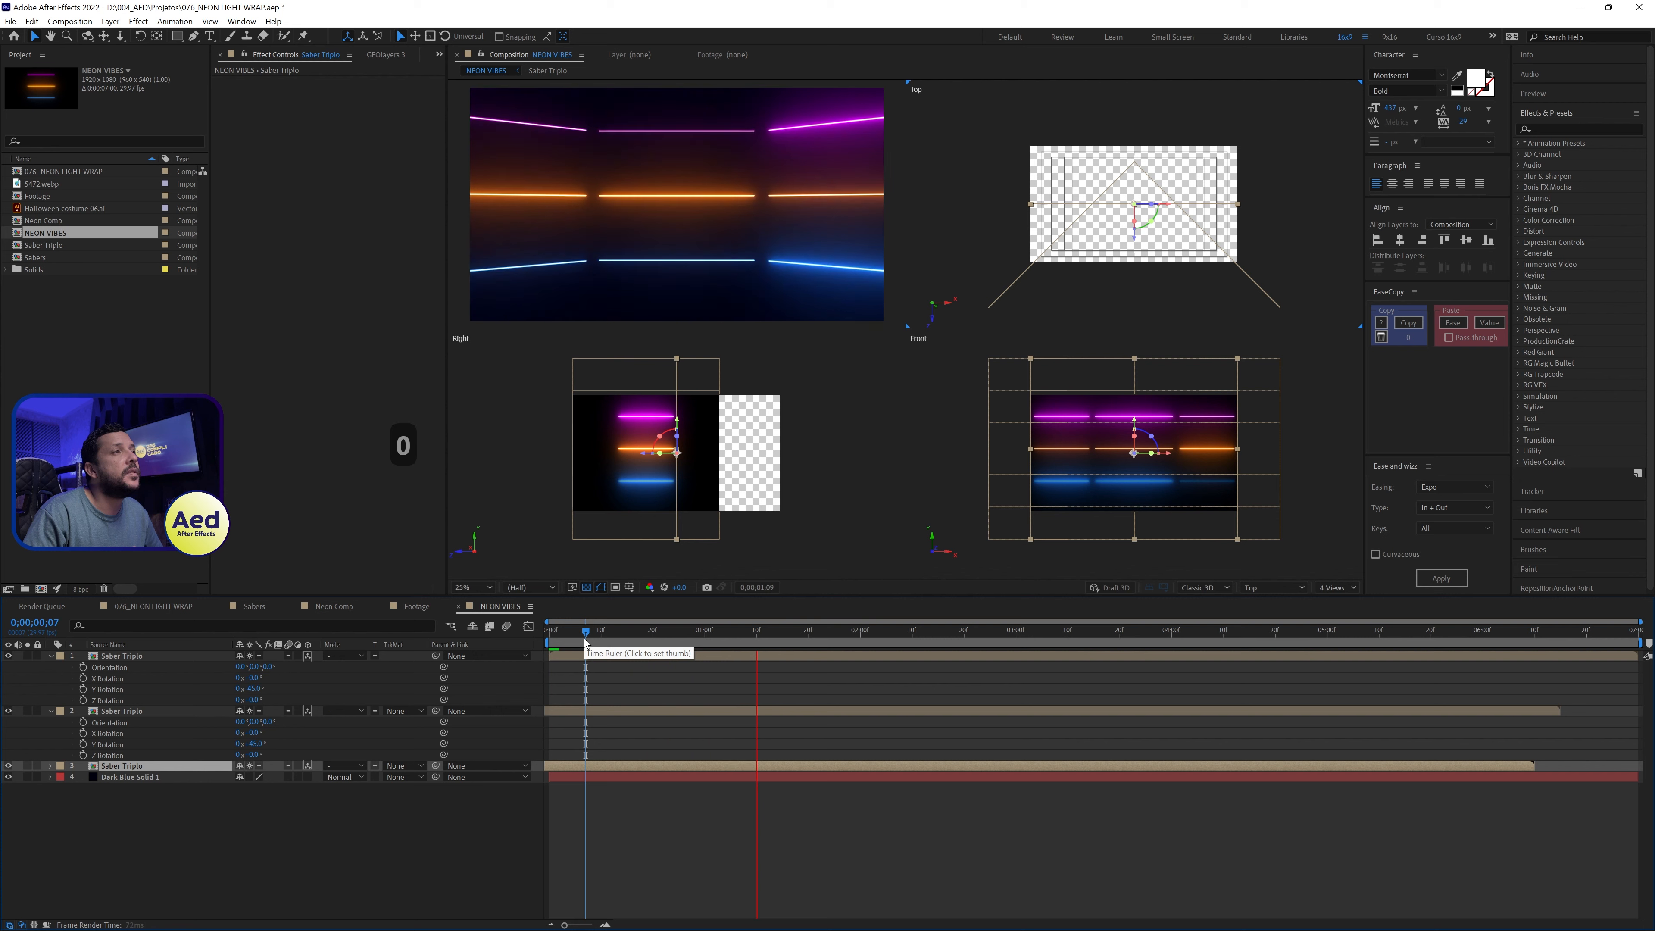
pyautogui.press('KP_0')
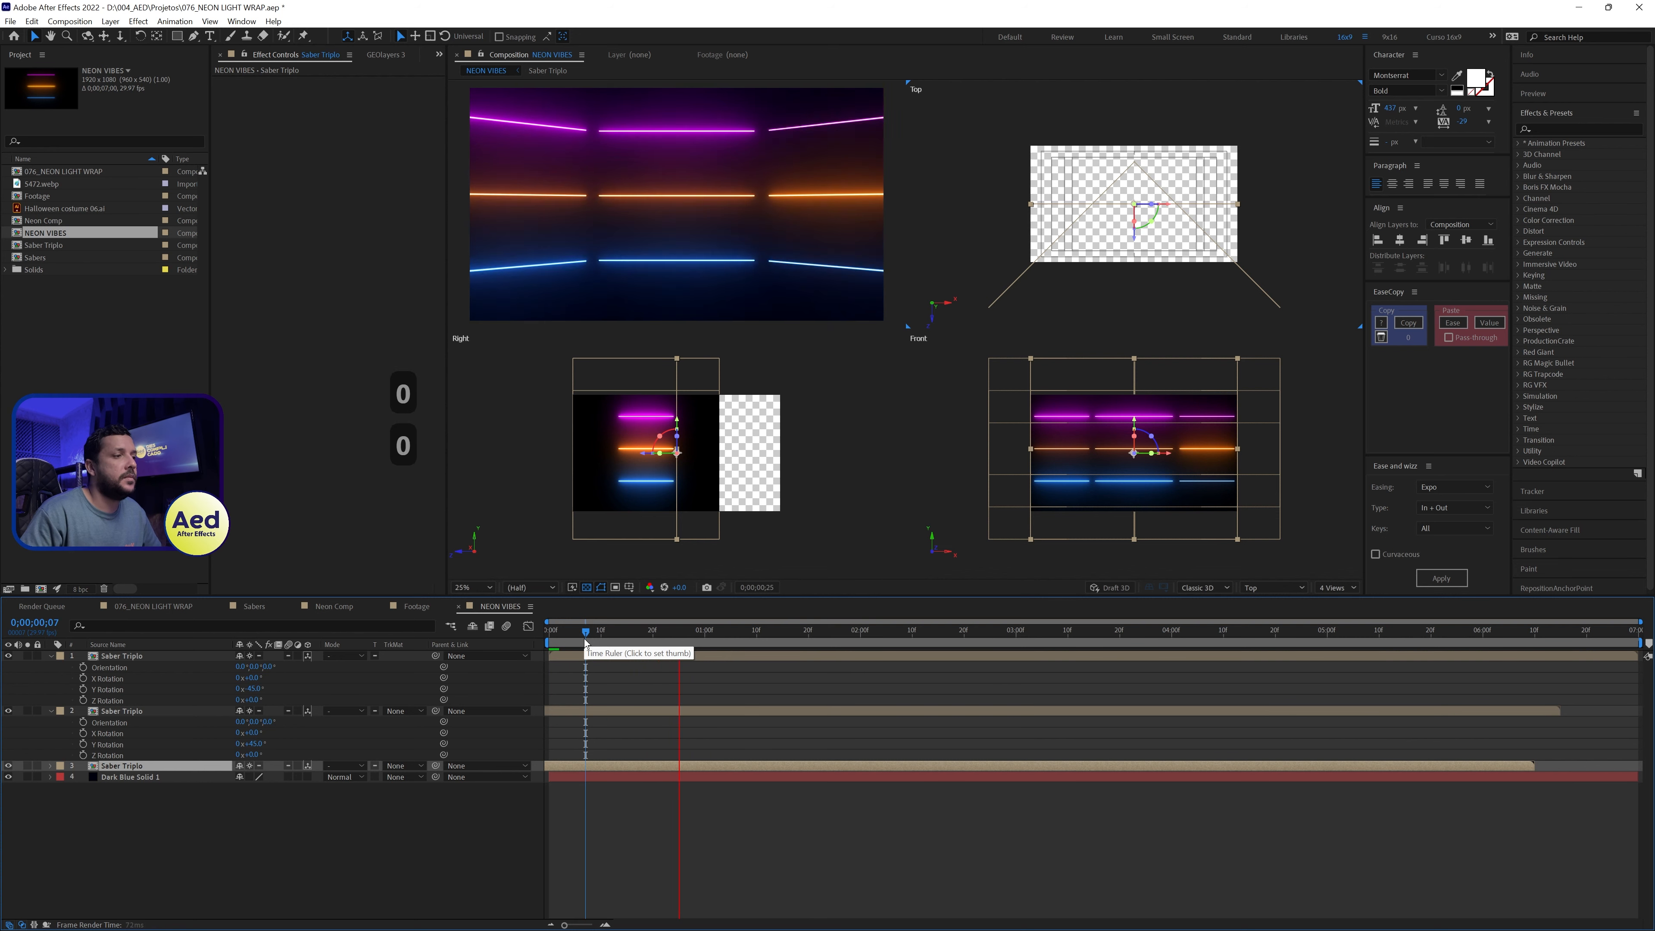
# Step: Return to a single view at 100% zoom, preview the animation and go back to the first frame
pyautogui.click(1335, 587)
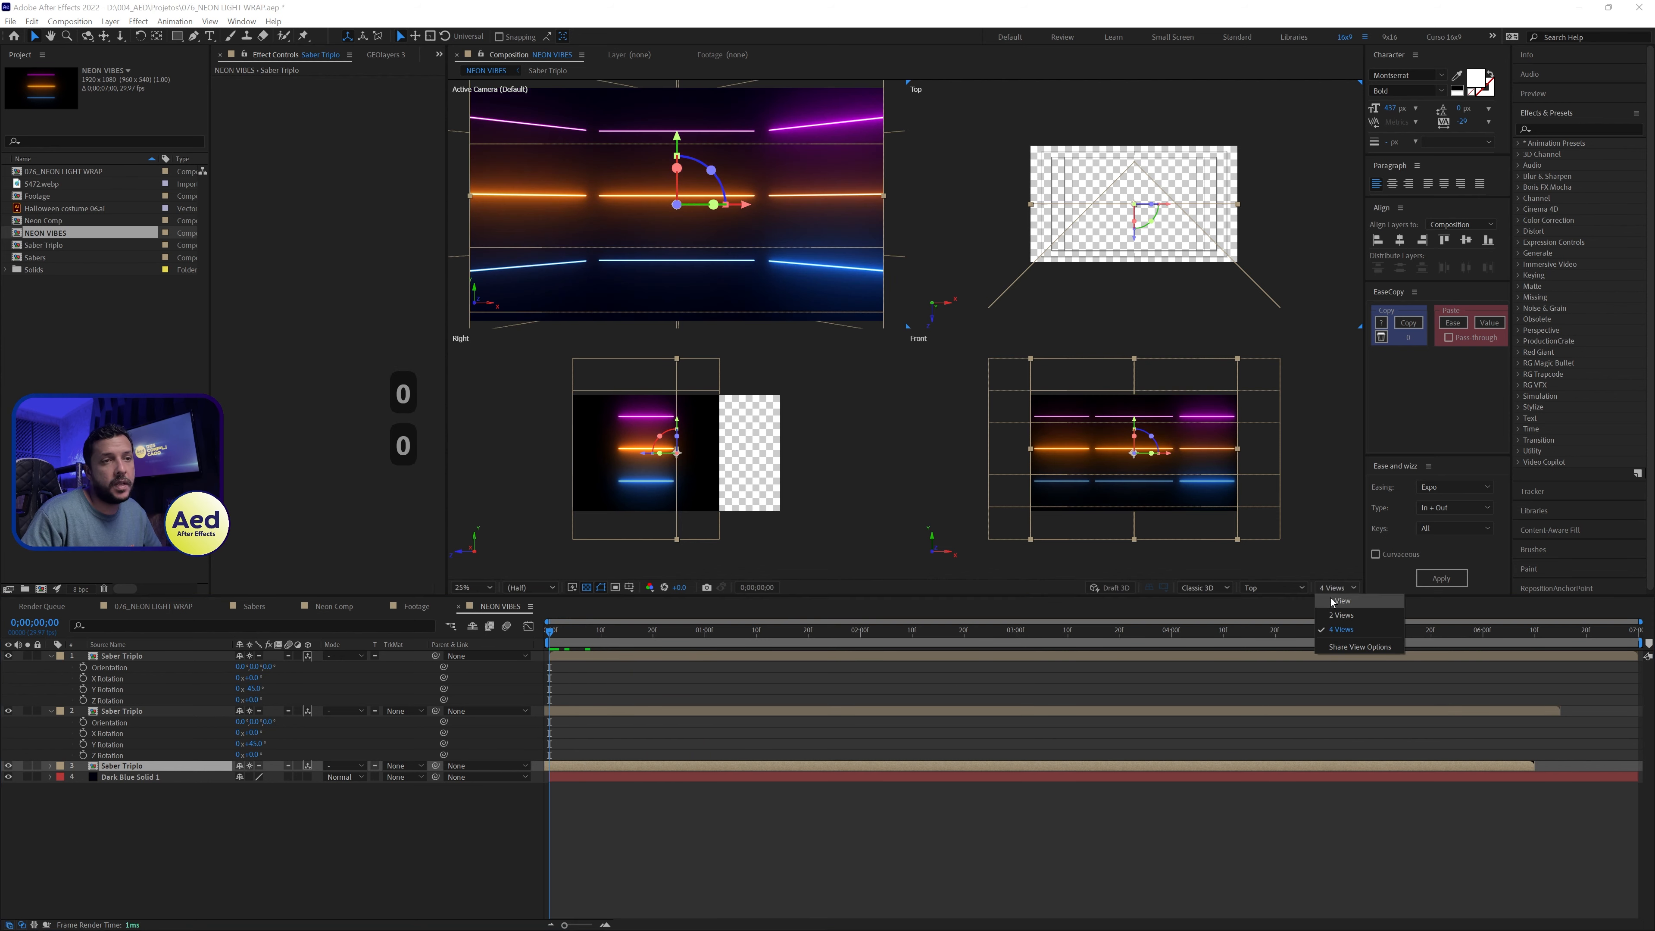
pyautogui.click(1332, 599)
pyautogui.press('/')
pyautogui.click(656, 841)
pyautogui.press('KP_0')
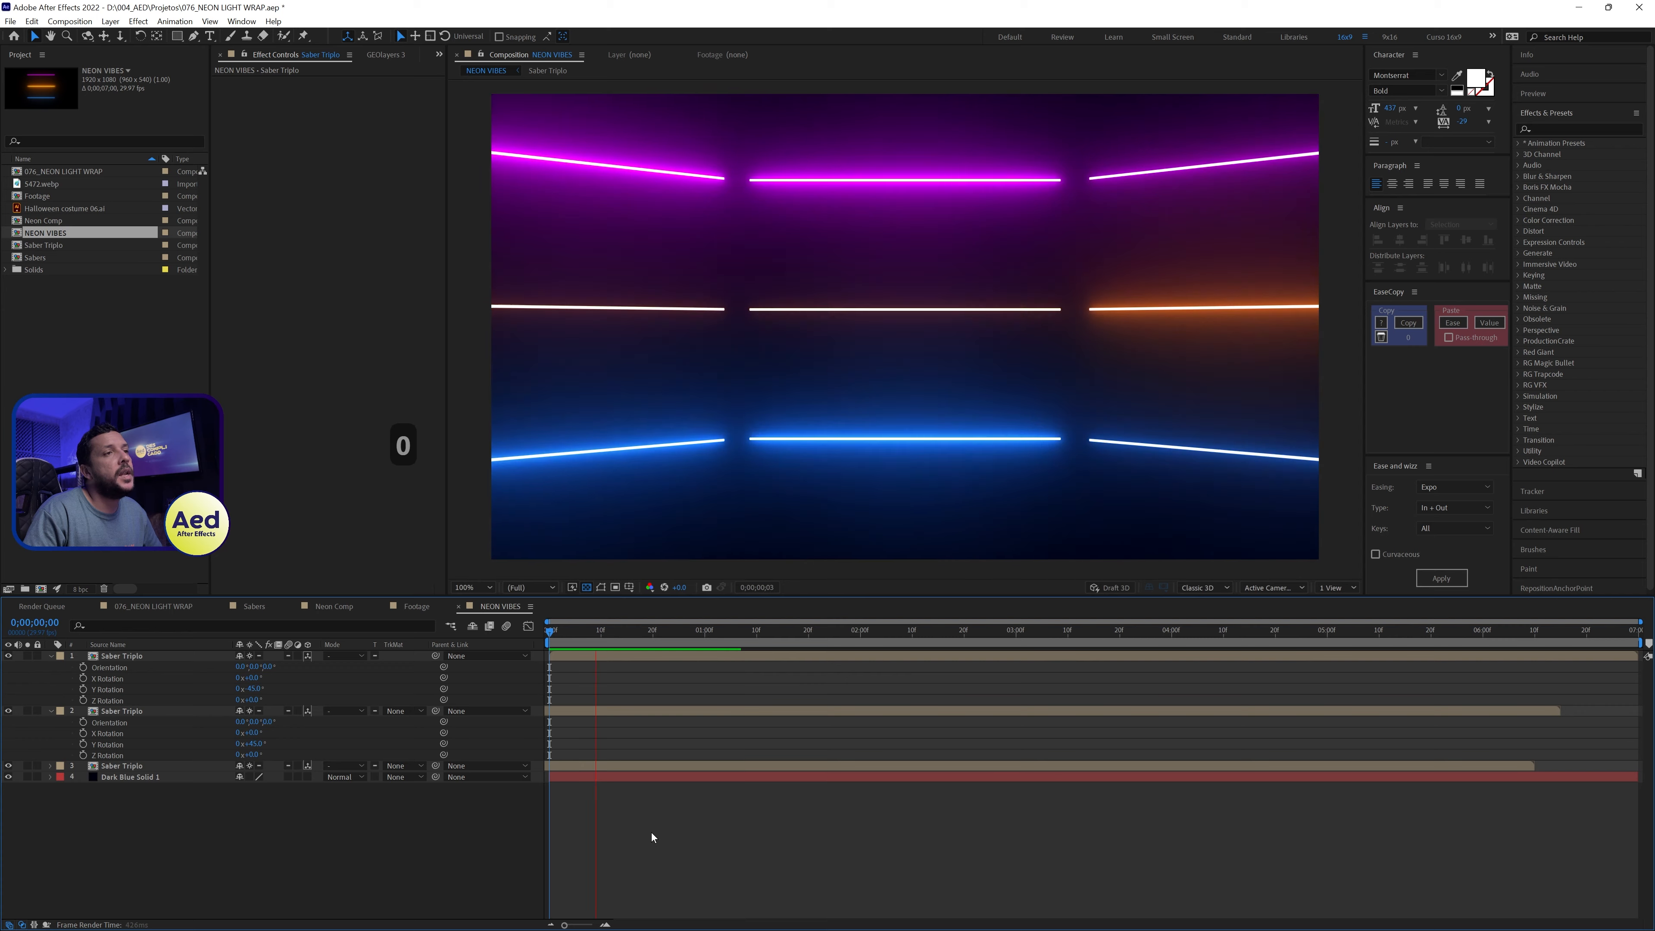
pyautogui.press('KP_0')
pyautogui.moveTo(573, 630); pyautogui.dragTo(540, 640)
# Step: Create a new text layer reading NEON TIME on two lines
pyautogui.rightClick(106, 852)
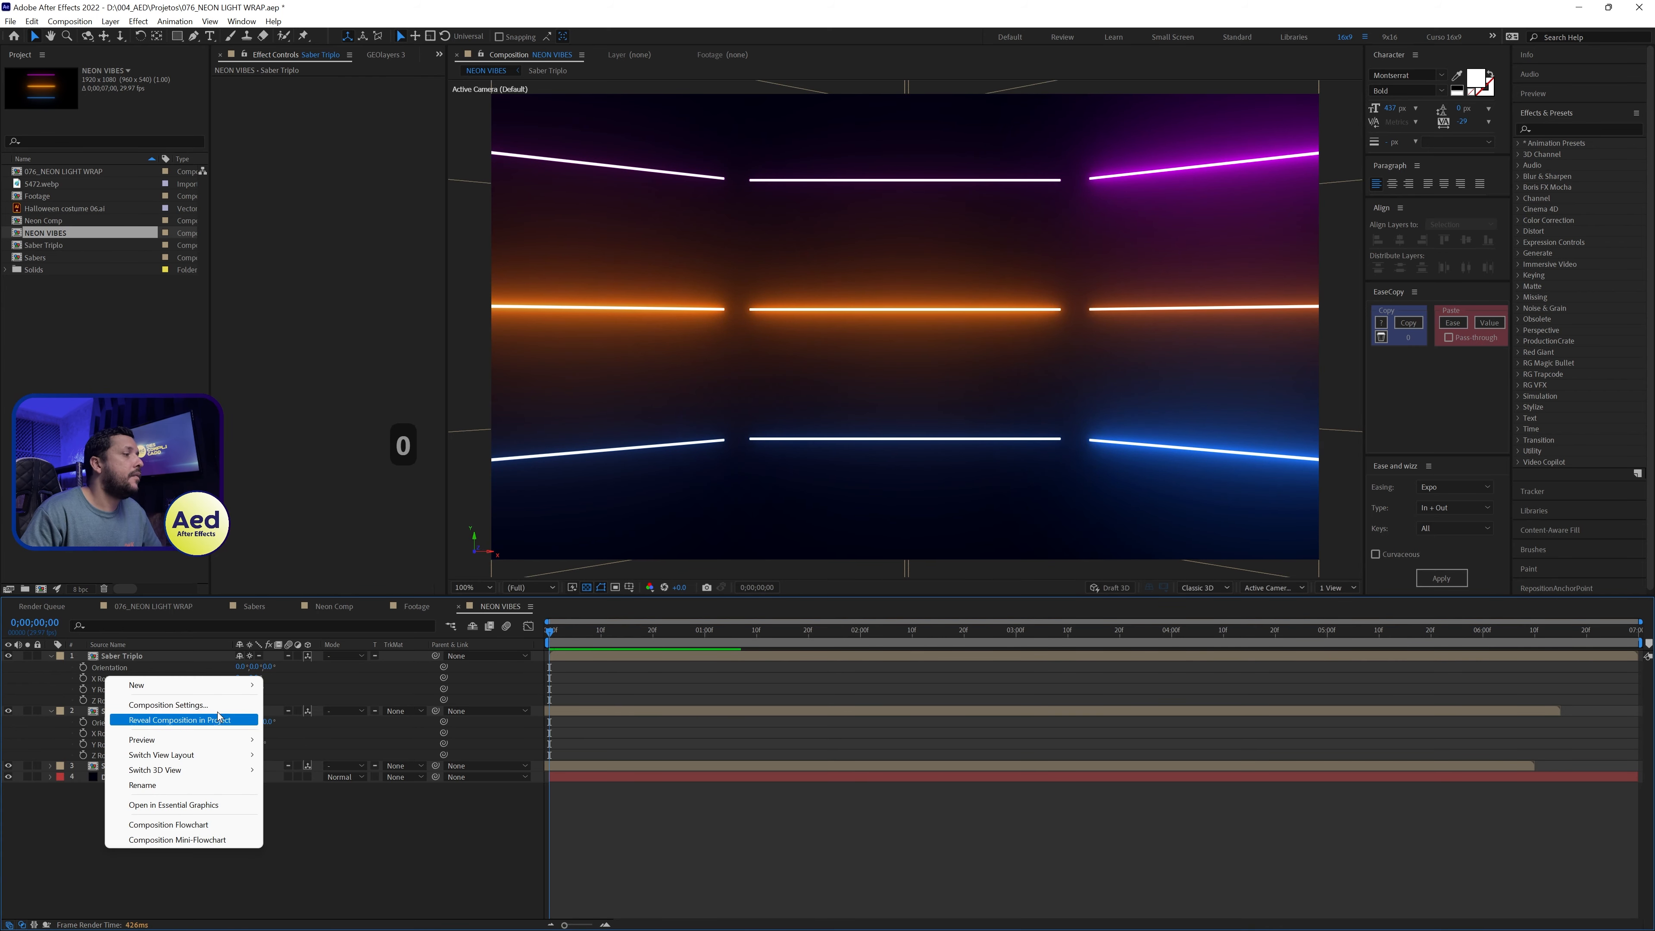
pyautogui.moveTo(220, 686)
pyautogui.click(311, 708)
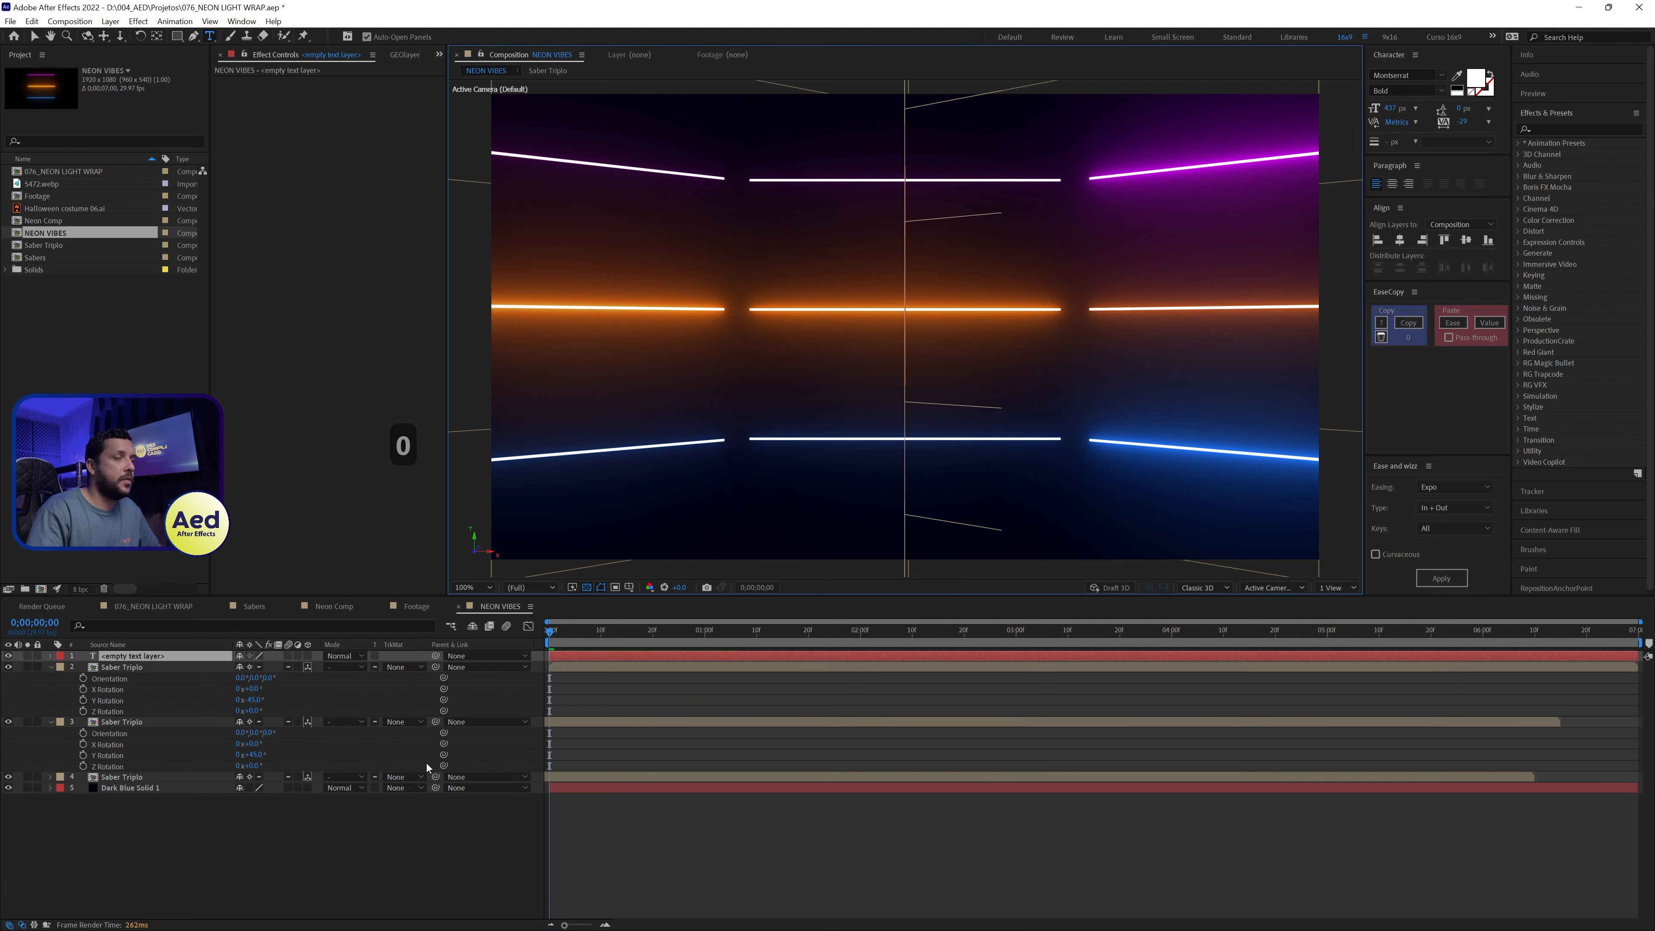
pyautogui.write('NEON')
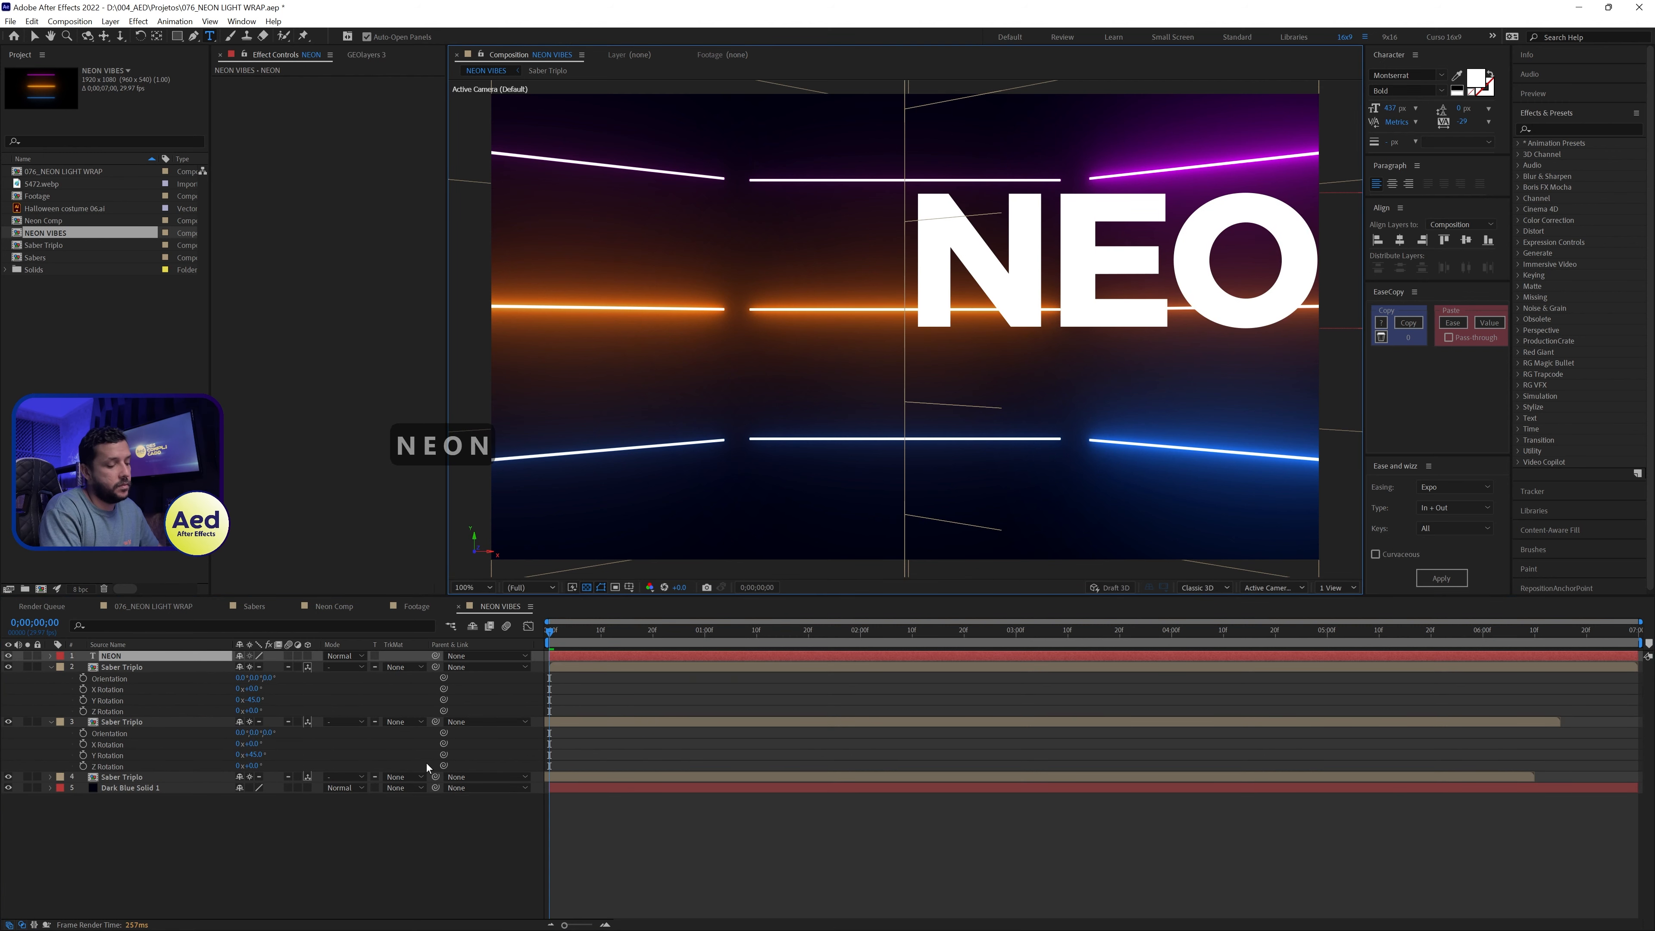
pyautogui.press('Return')
pyautogui.write('TIME')
pyautogui.press('Return')
pyautogui.press('v')
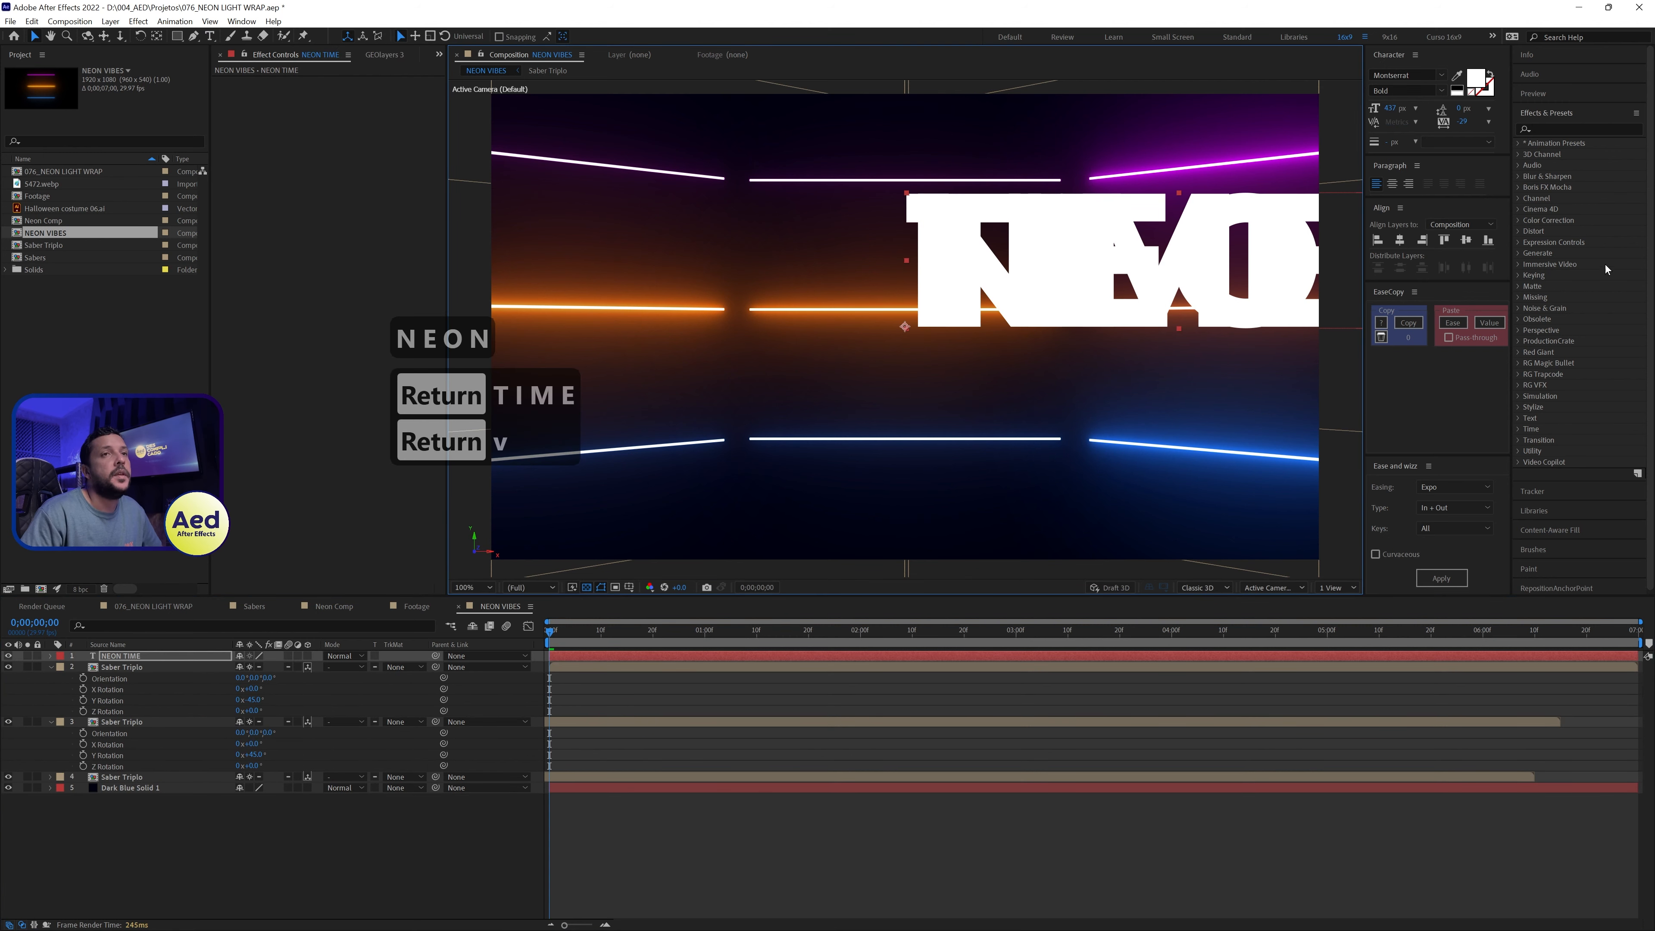
# Step: Separate the two lines of the NEON TIME text by setting the leading to Auto
pyautogui.moveTo(1461, 111); pyautogui.dragTo(1651, 111)
pyautogui.click(1487, 109)
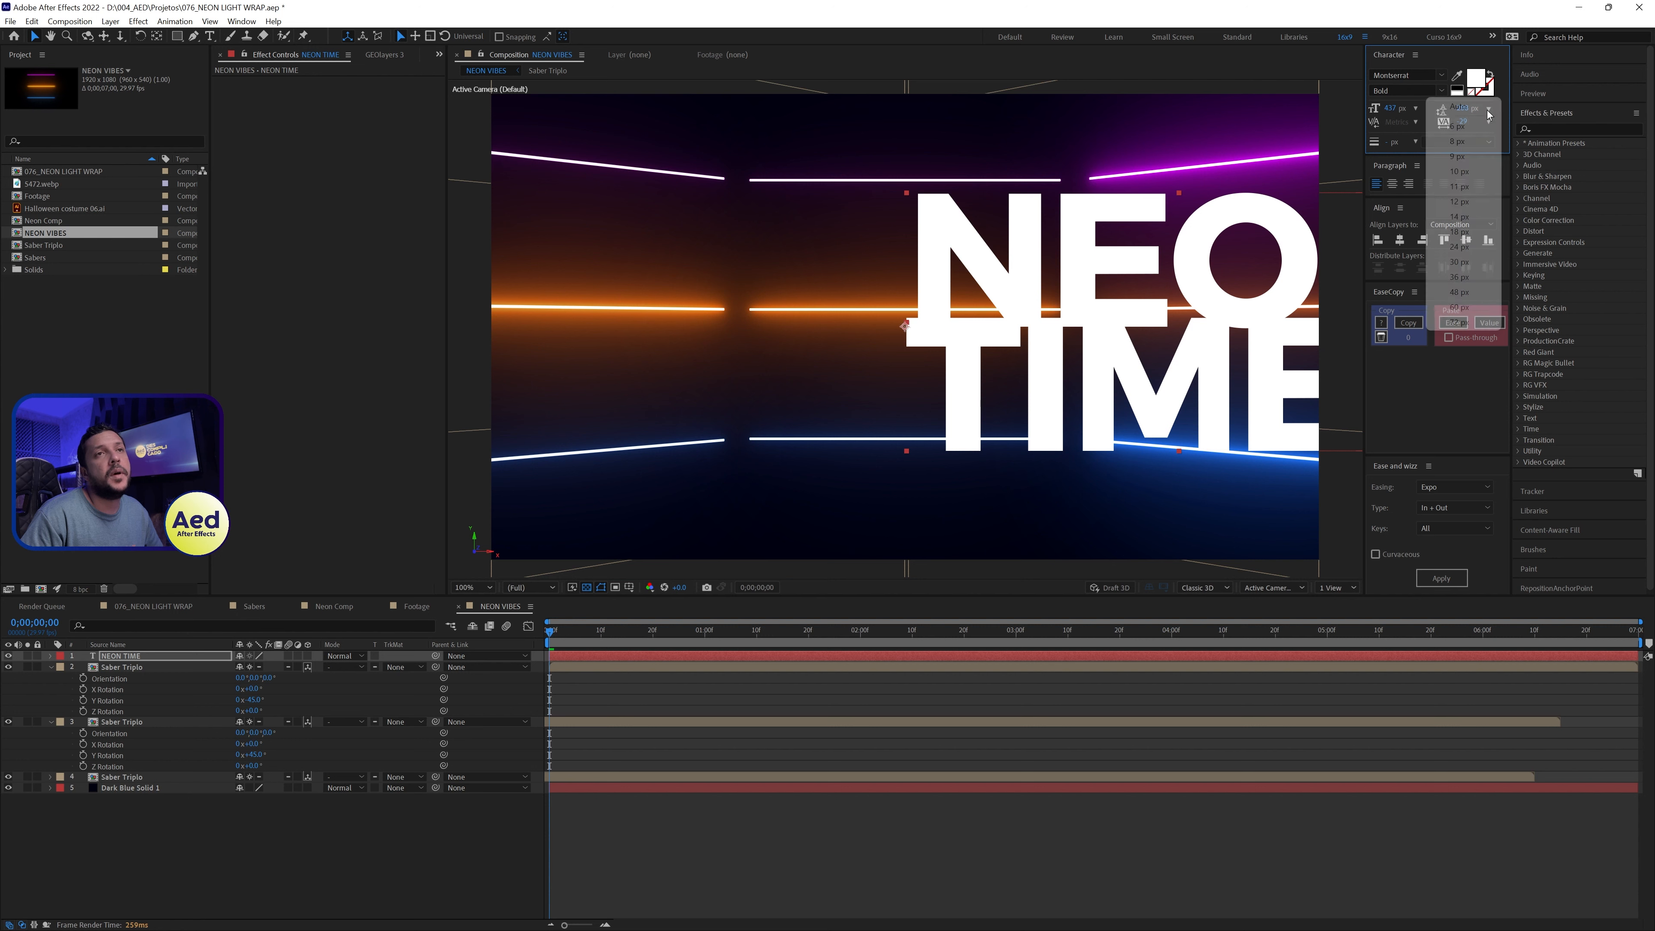
pyautogui.click(1463, 105)
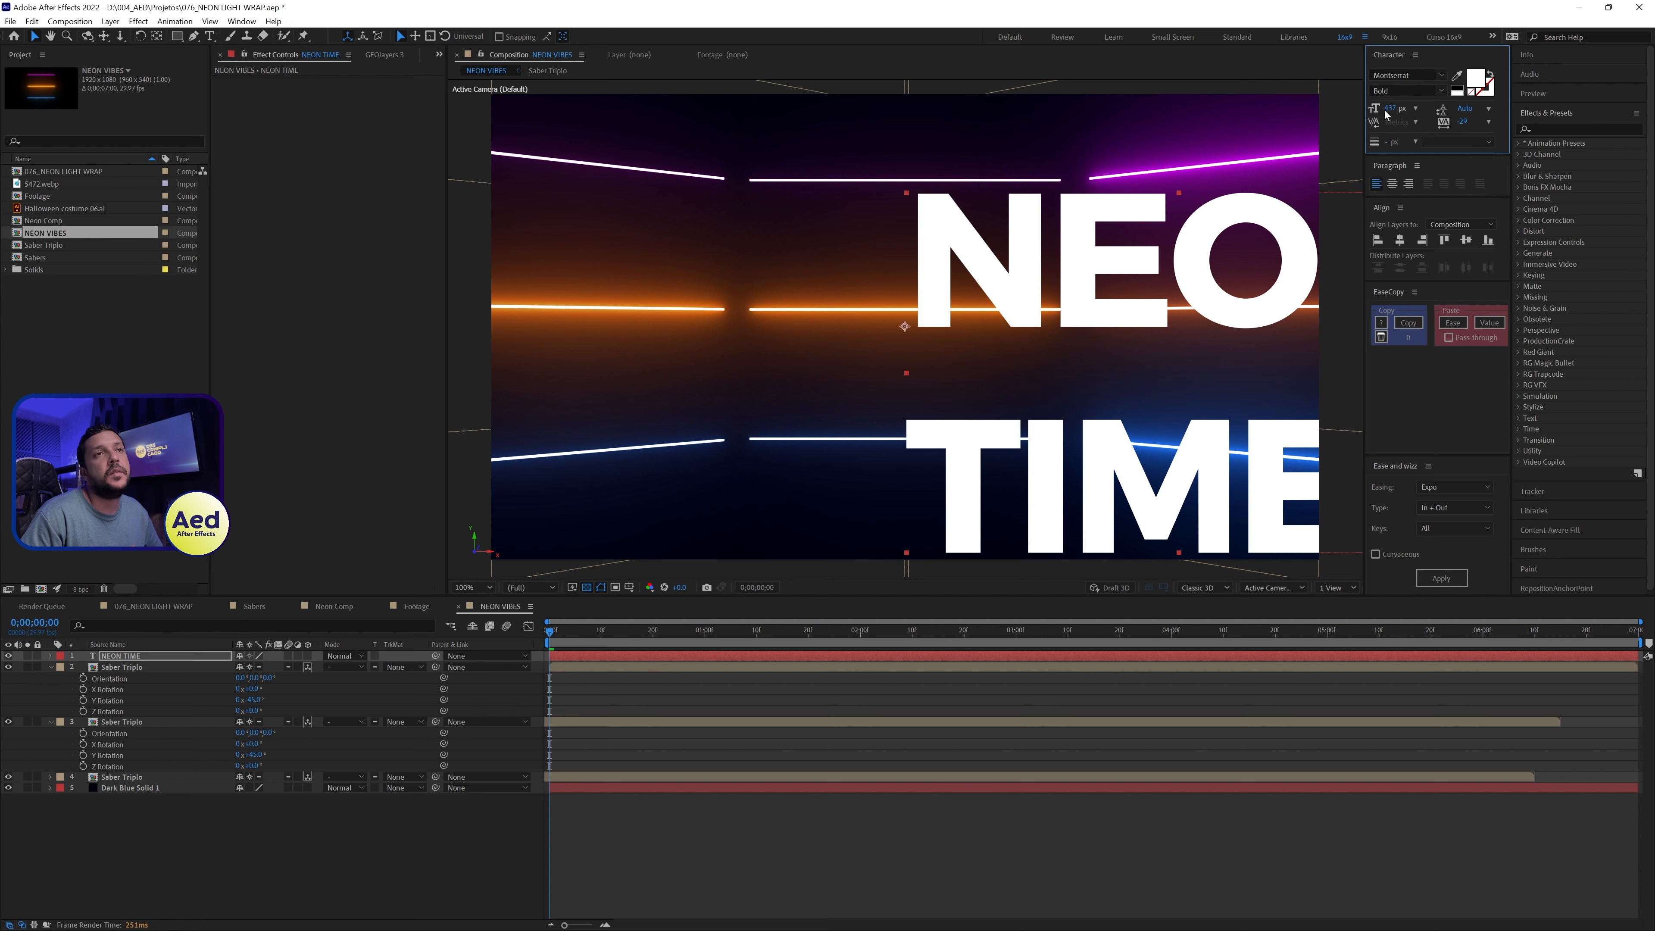
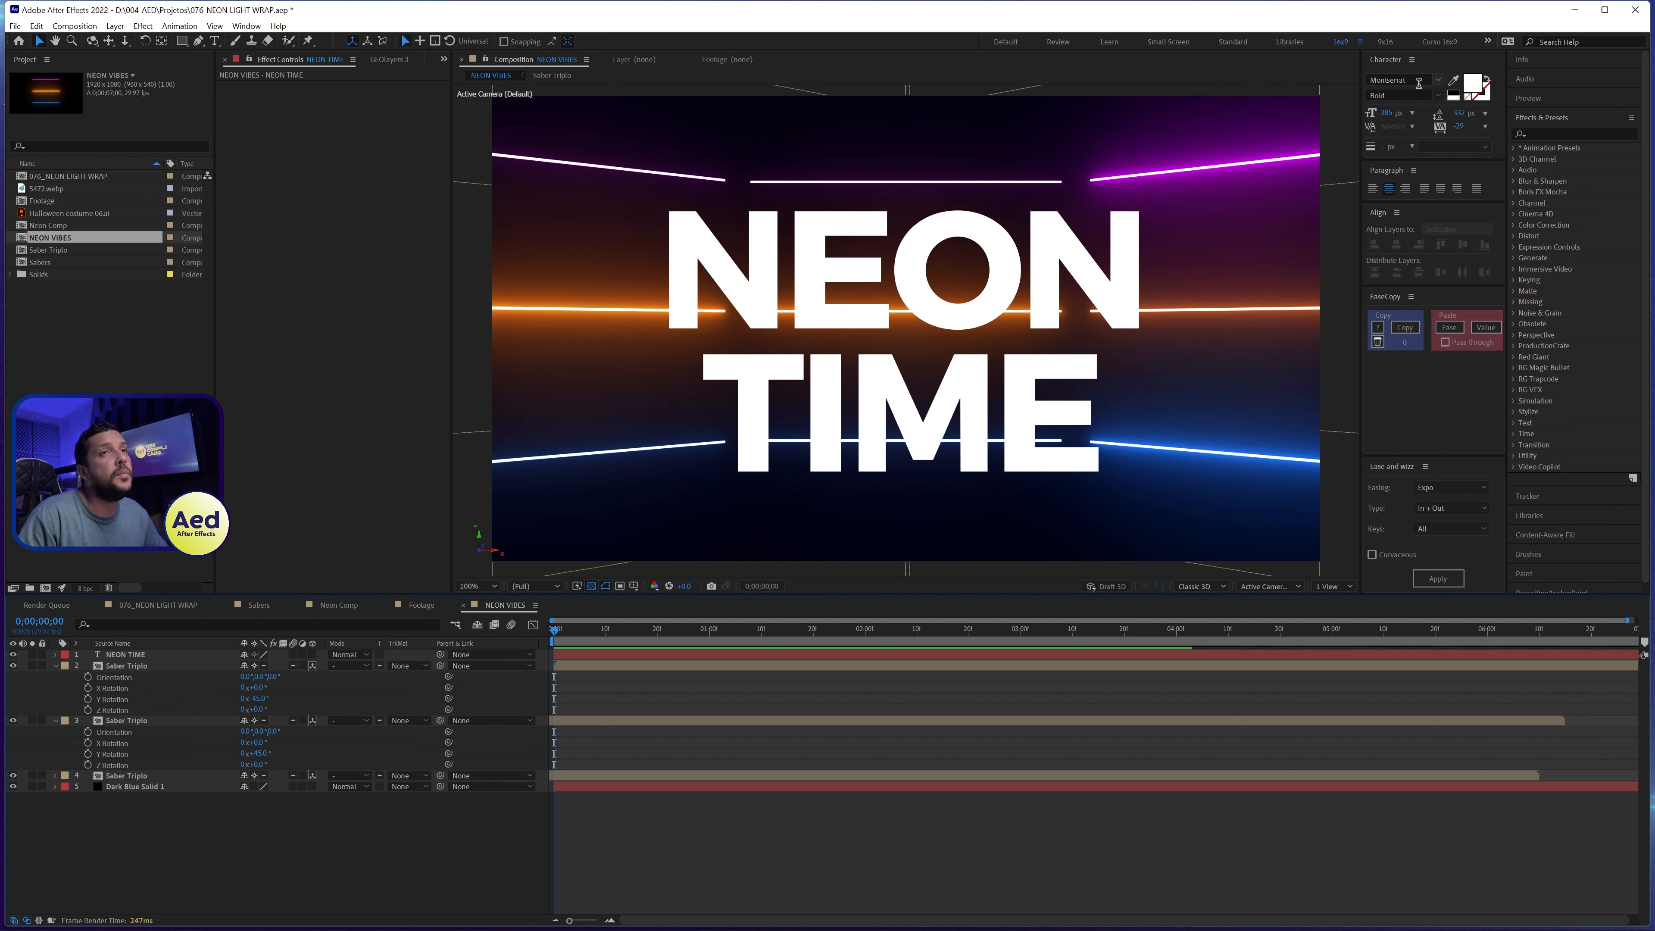
# Step: Change the fill colour of the NEON TIME text layer from white to a light grey
pyautogui.click(157, 655)
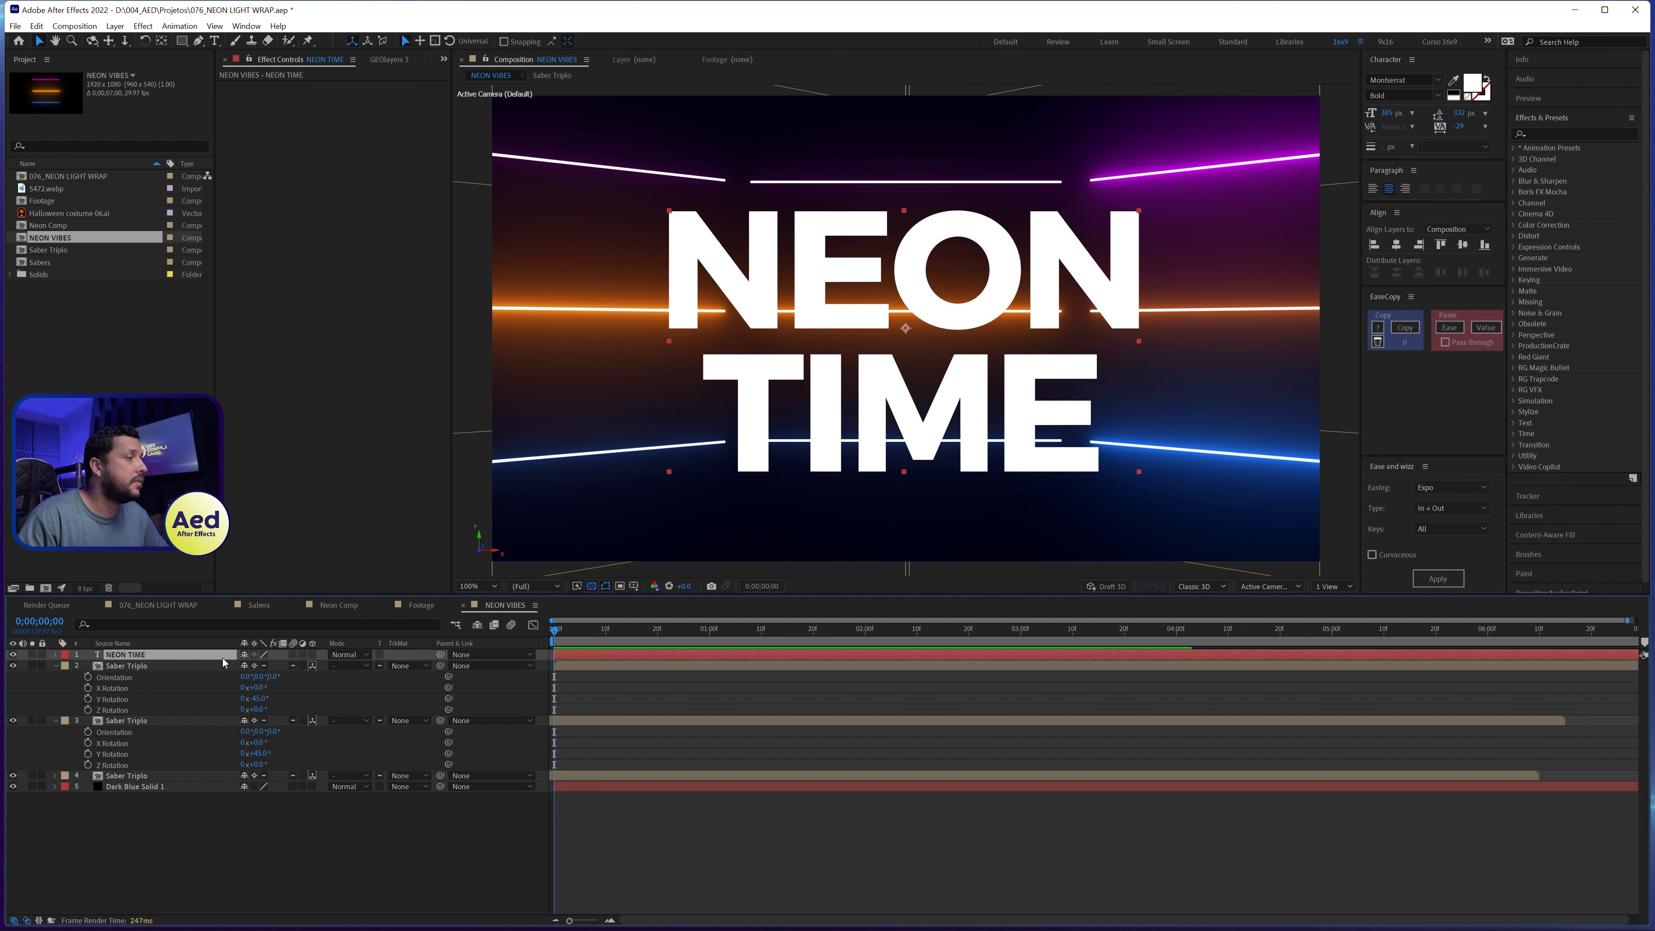
pyautogui.click(1471, 83)
pyautogui.moveTo(578, 637); pyautogui.dragTo(547, 672)
pyautogui.click(842, 619)
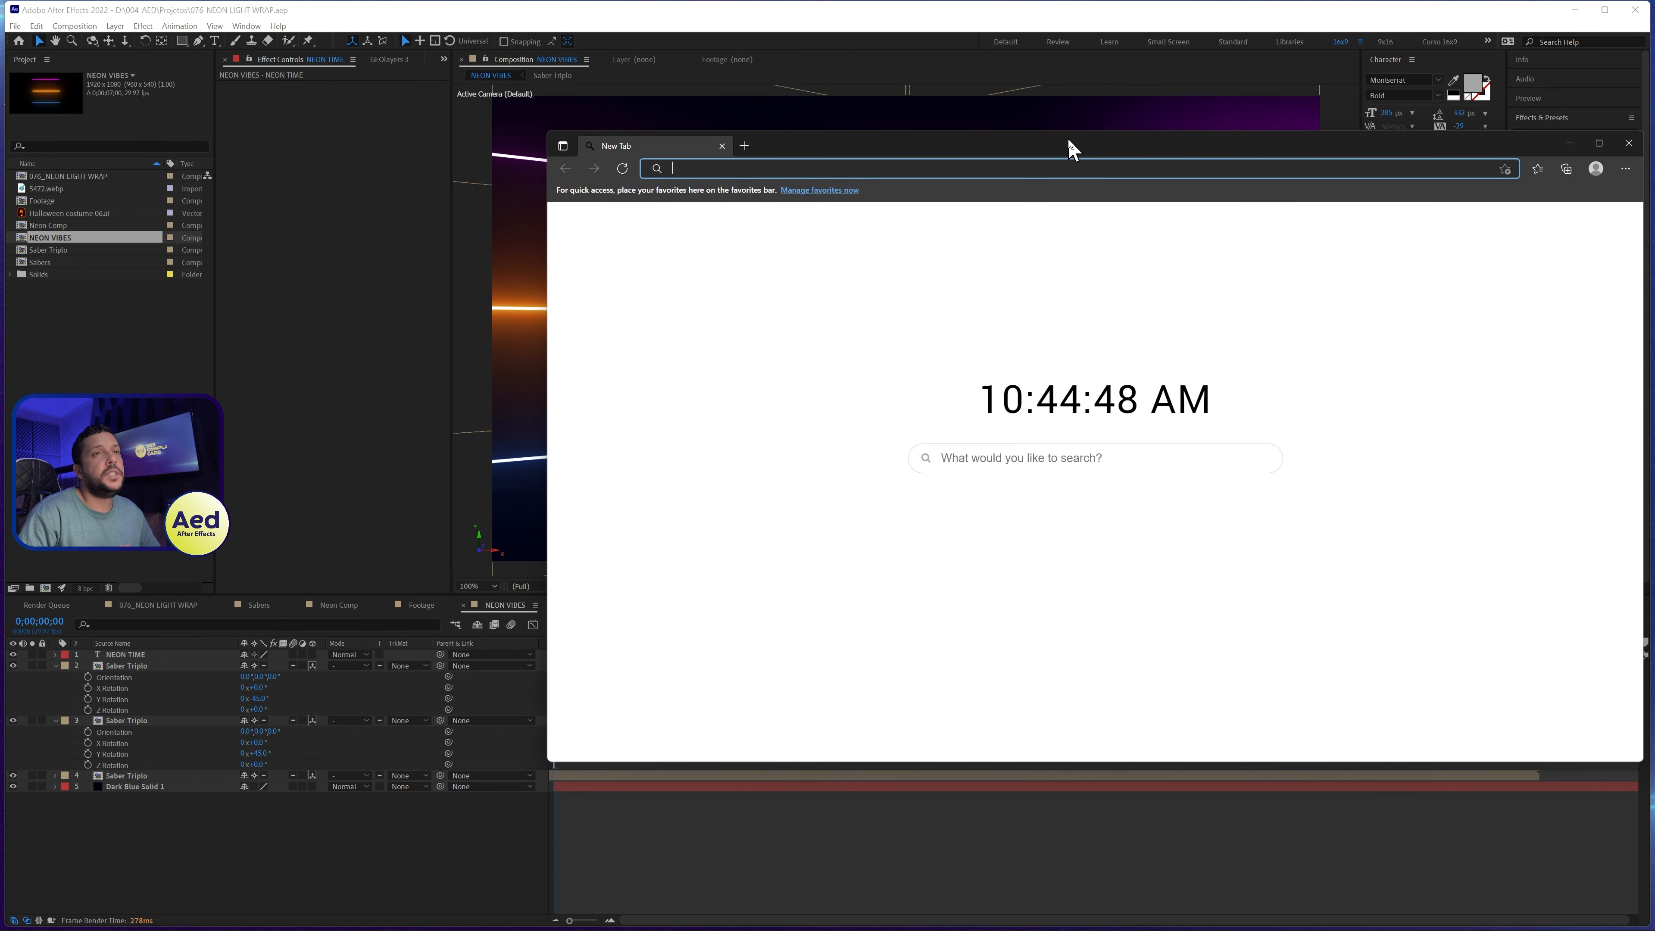
# Step: Switch to the web browser, open google.com and search for "crate light wrap"
pyautogui.write('google.com')
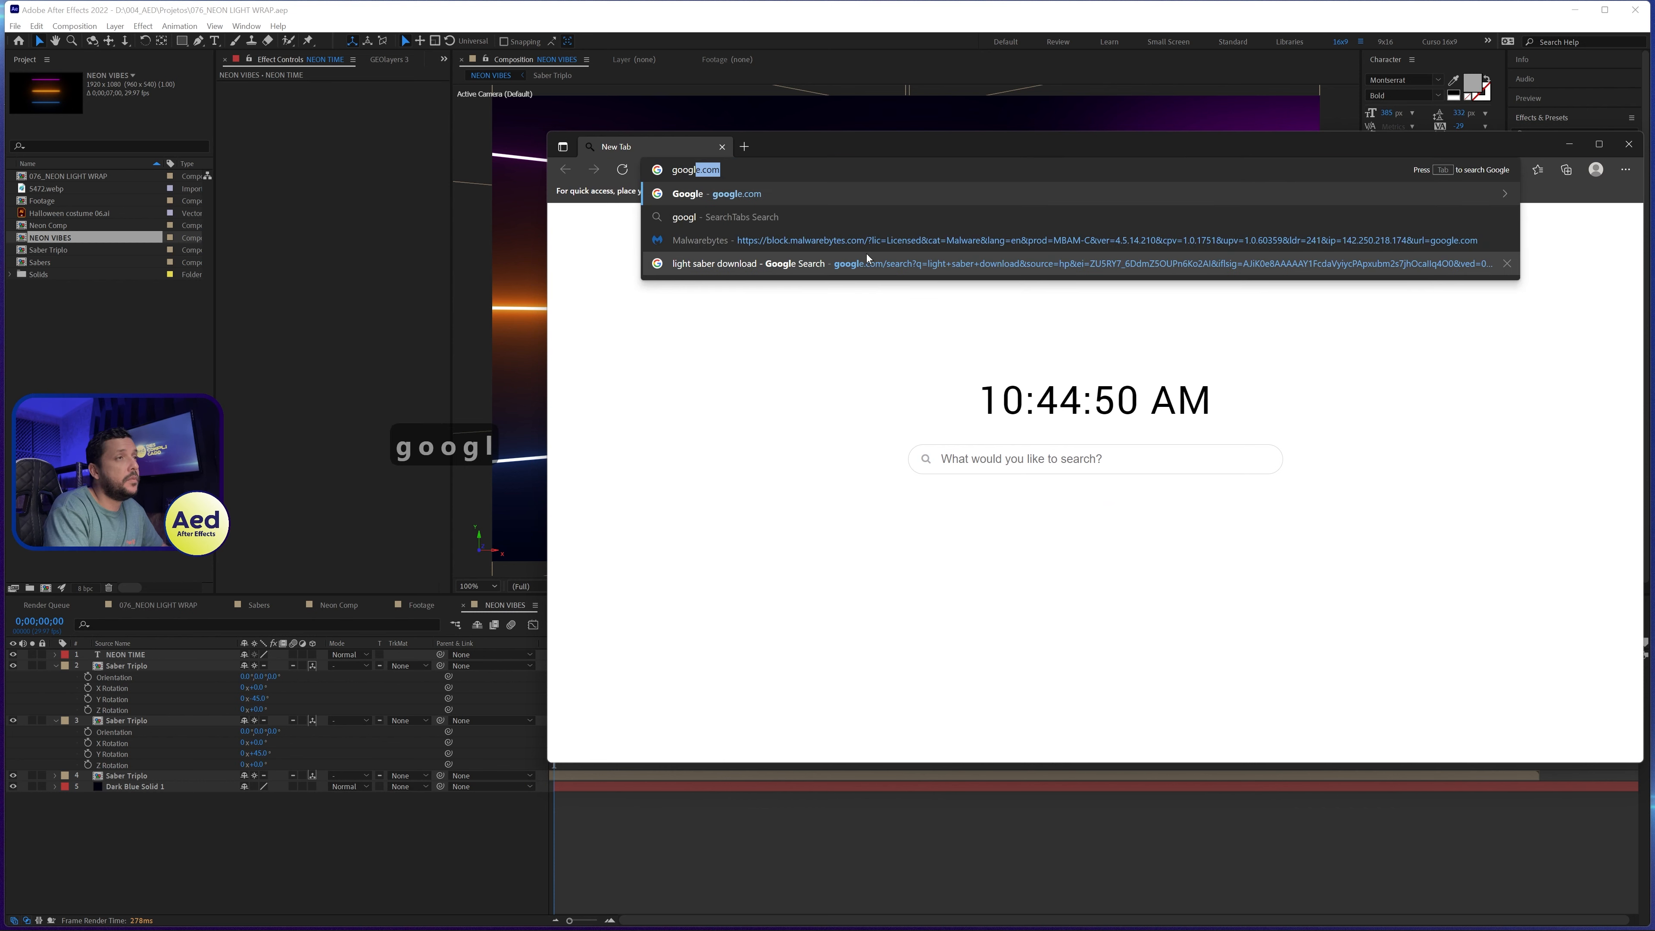
pyautogui.press('Return')
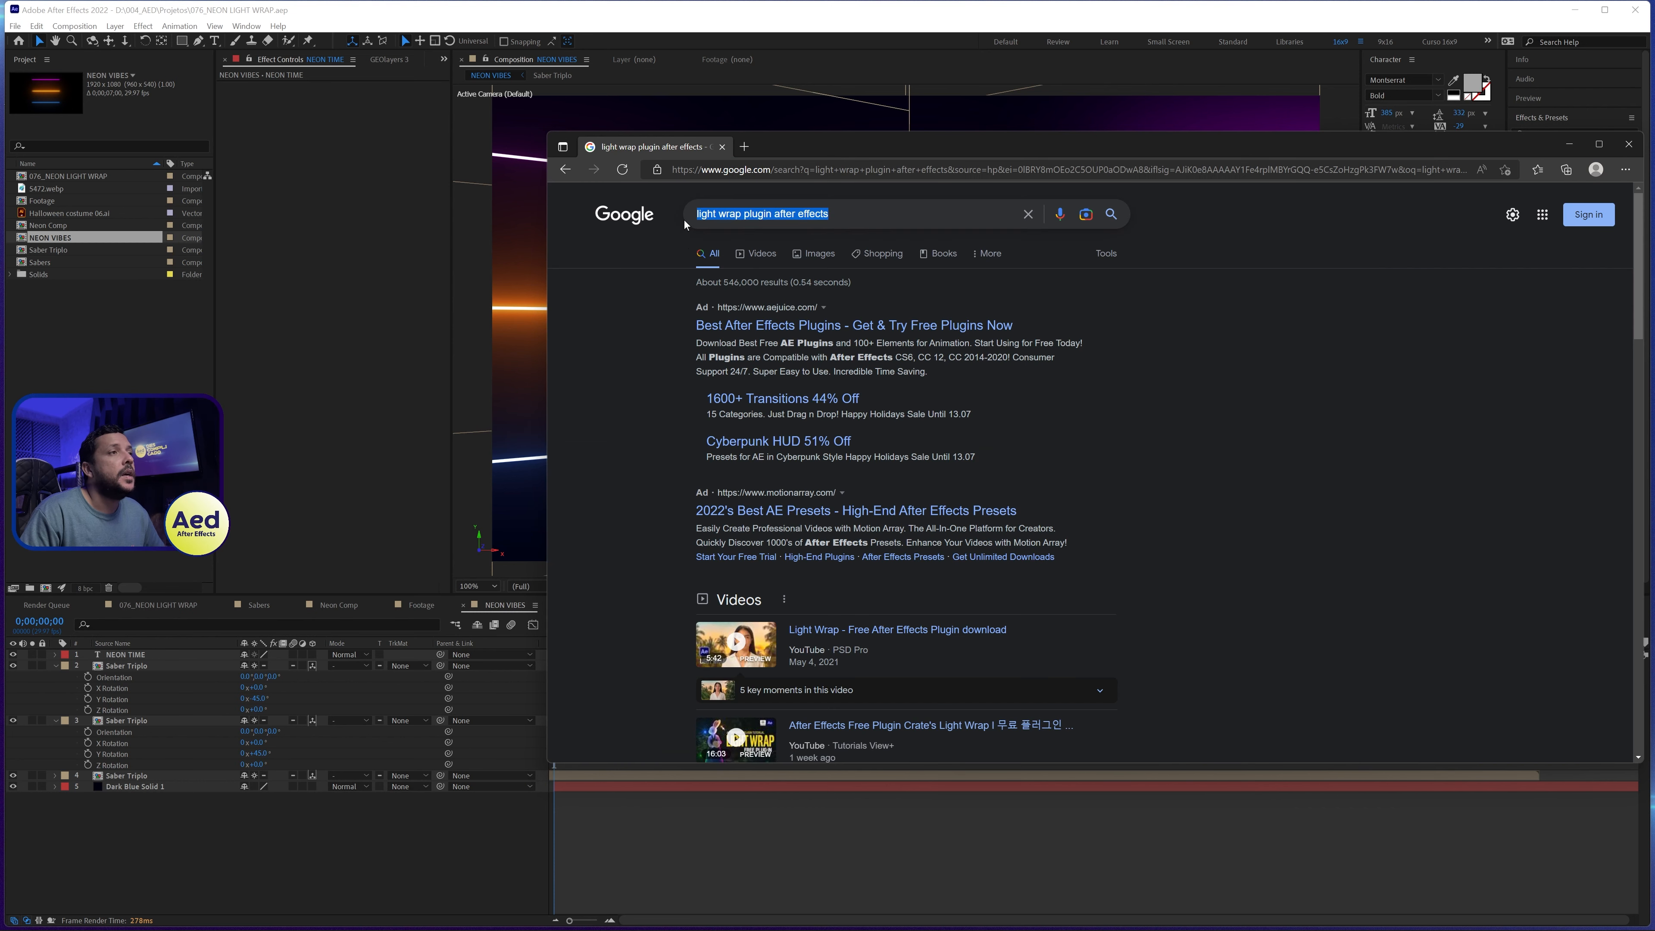
pyautogui.write('crate')
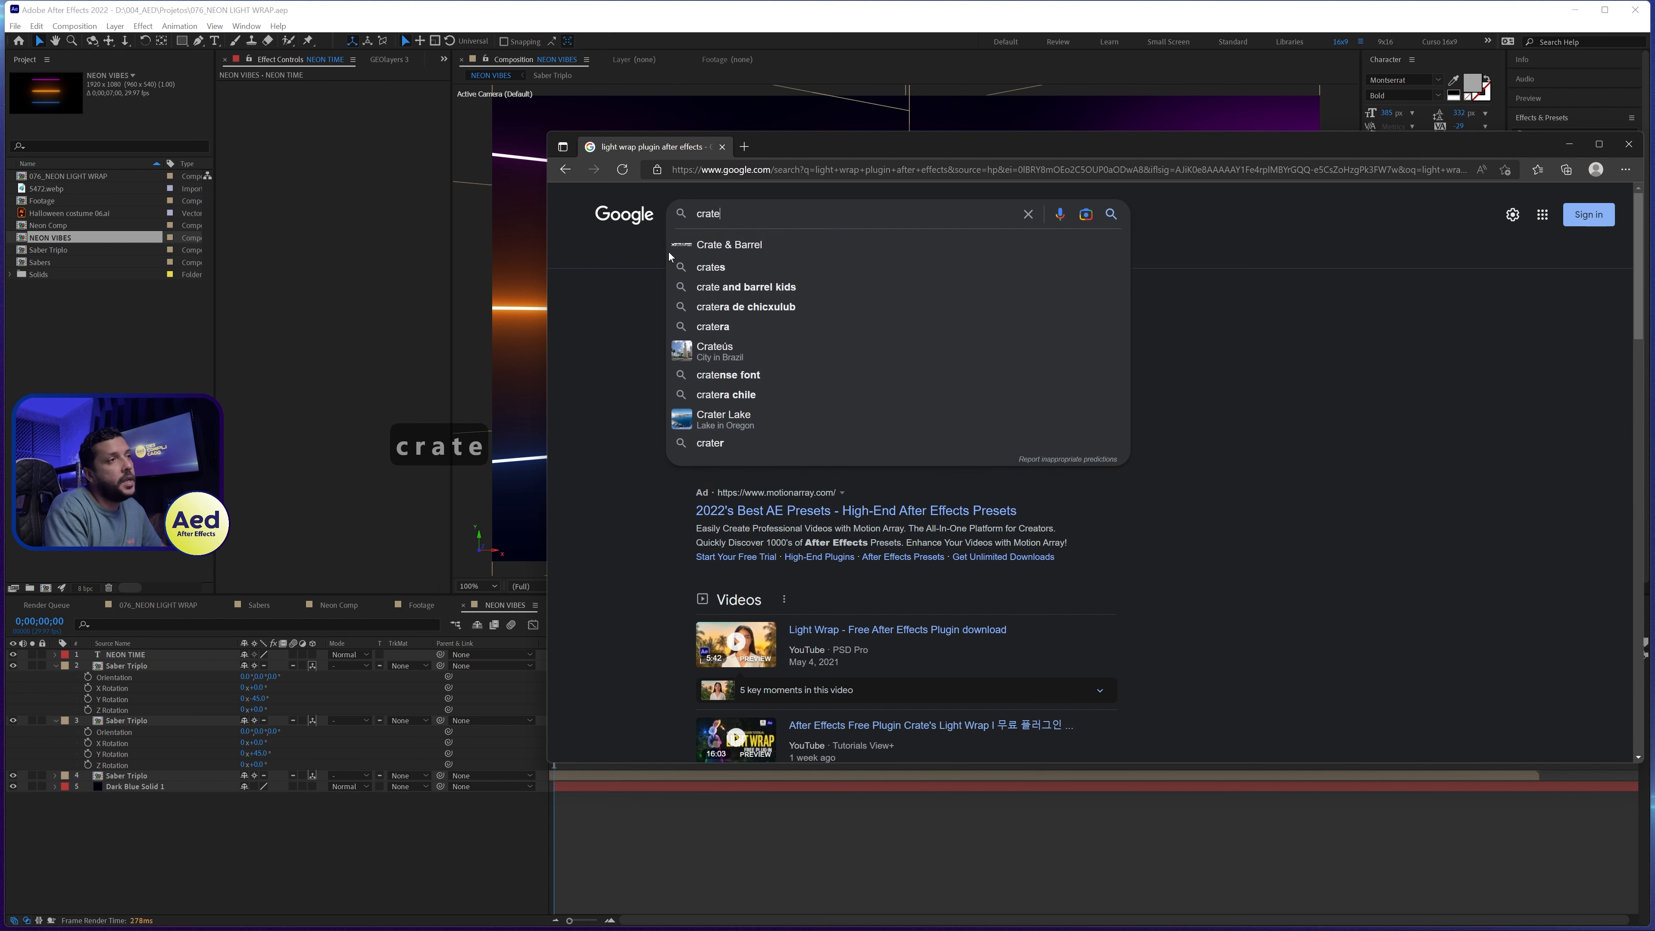
pyautogui.write(' light')
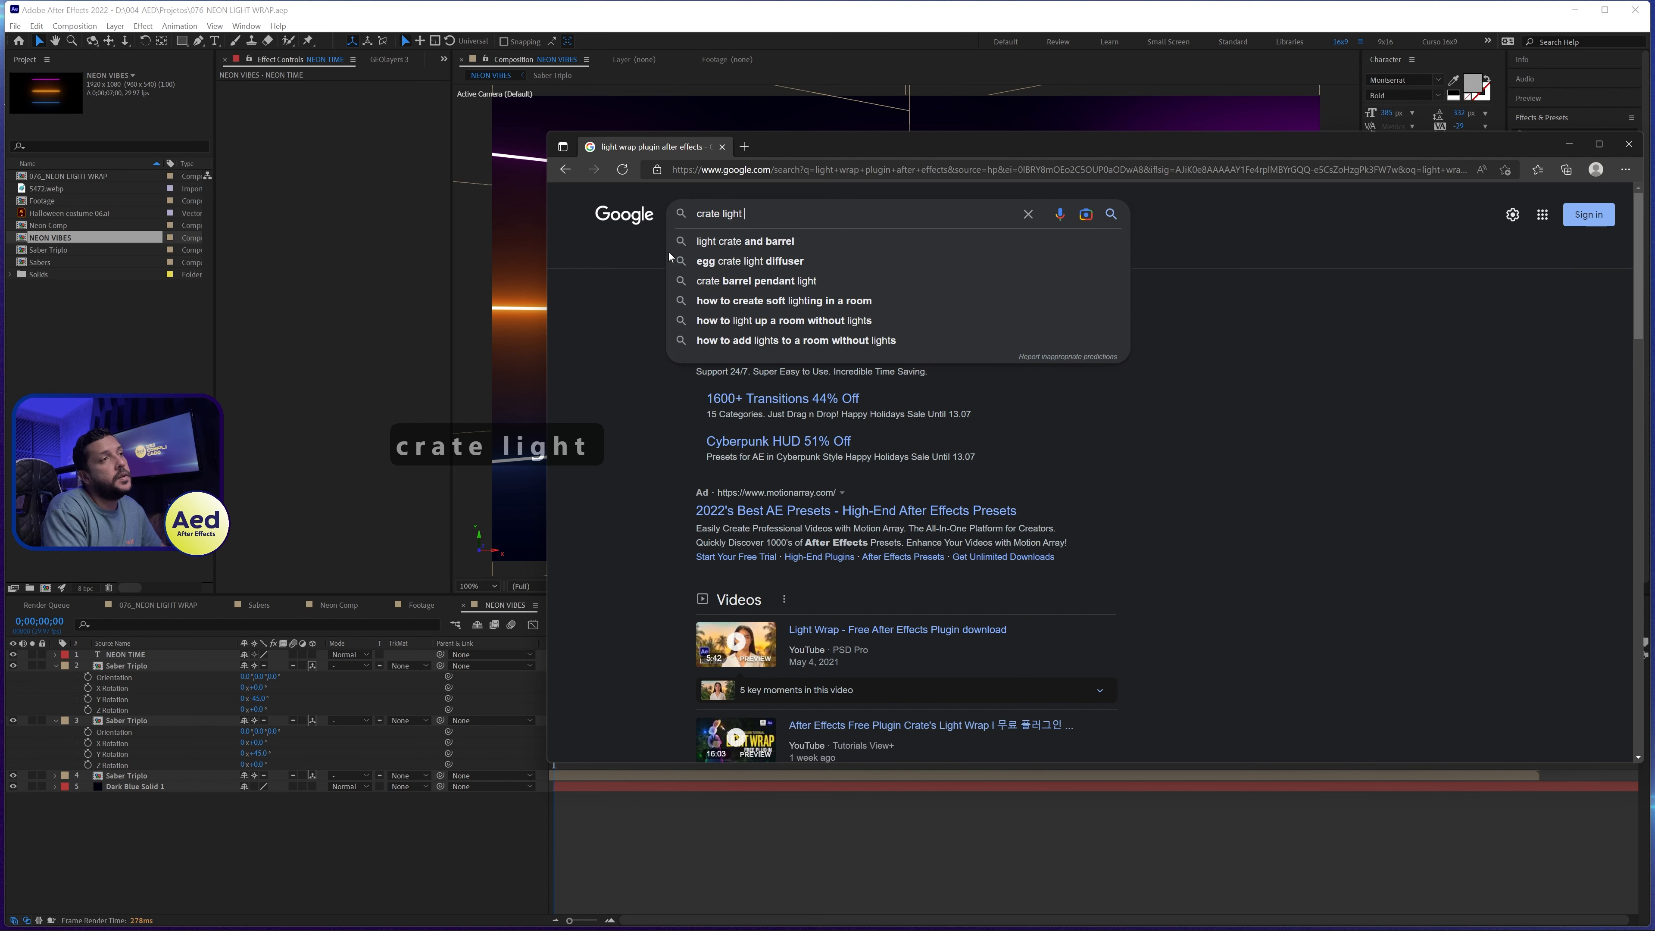
pyautogui.write(' wt')
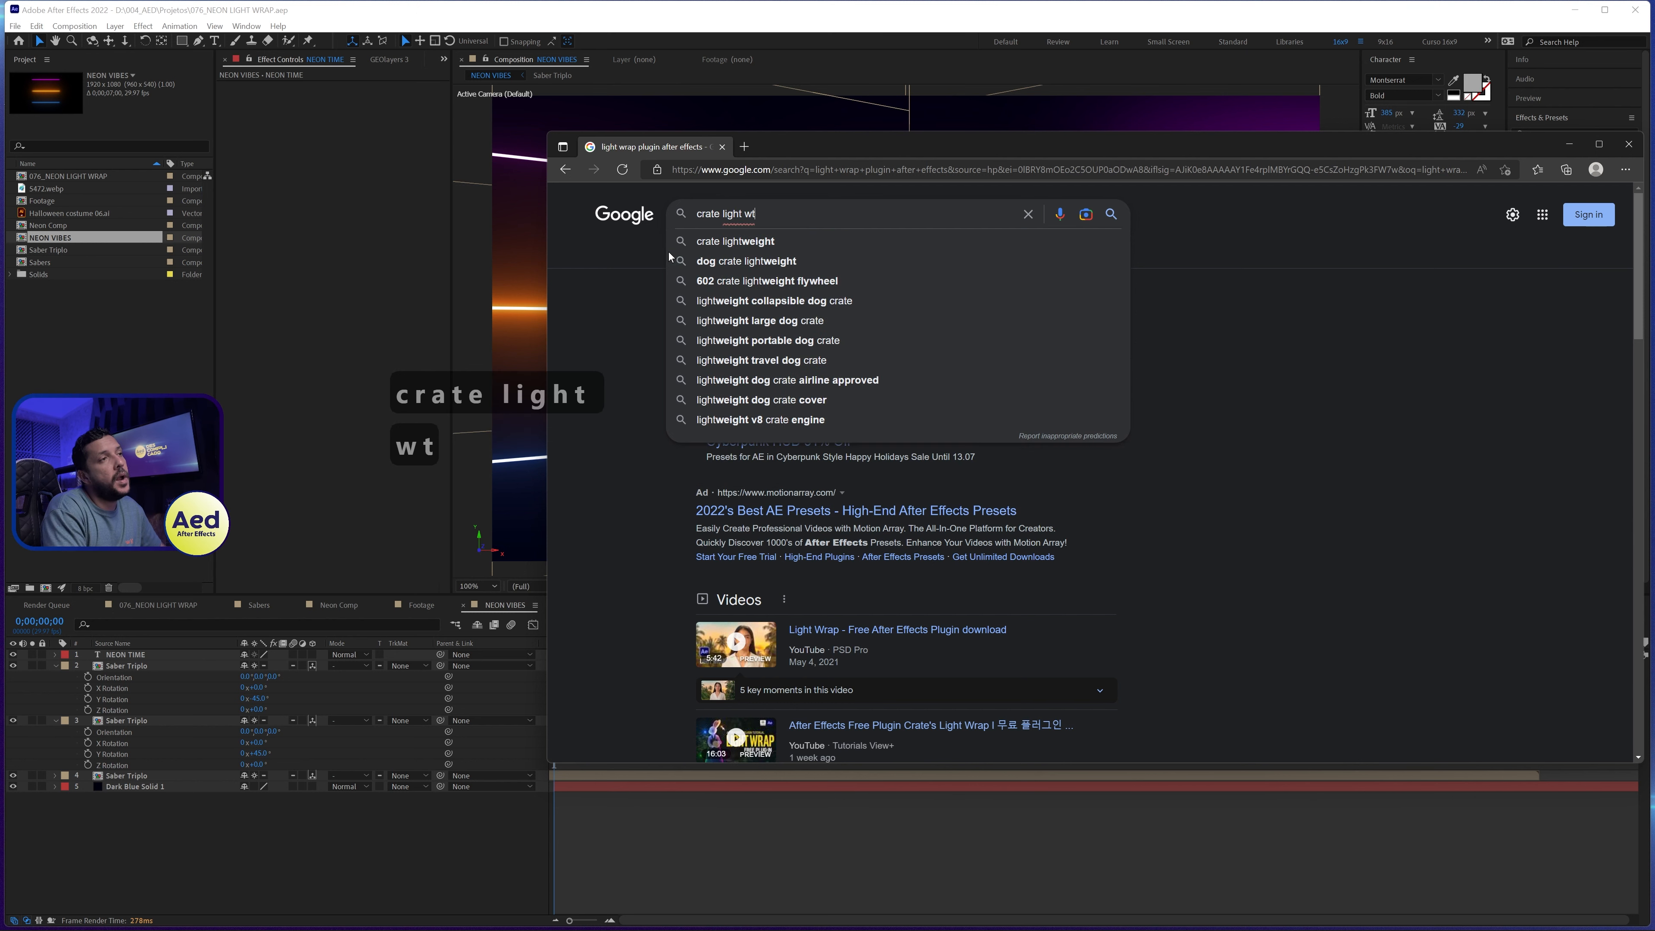
pyautogui.press('BackSpace')
pyautogui.write('rap')
pyautogui.press('Return')
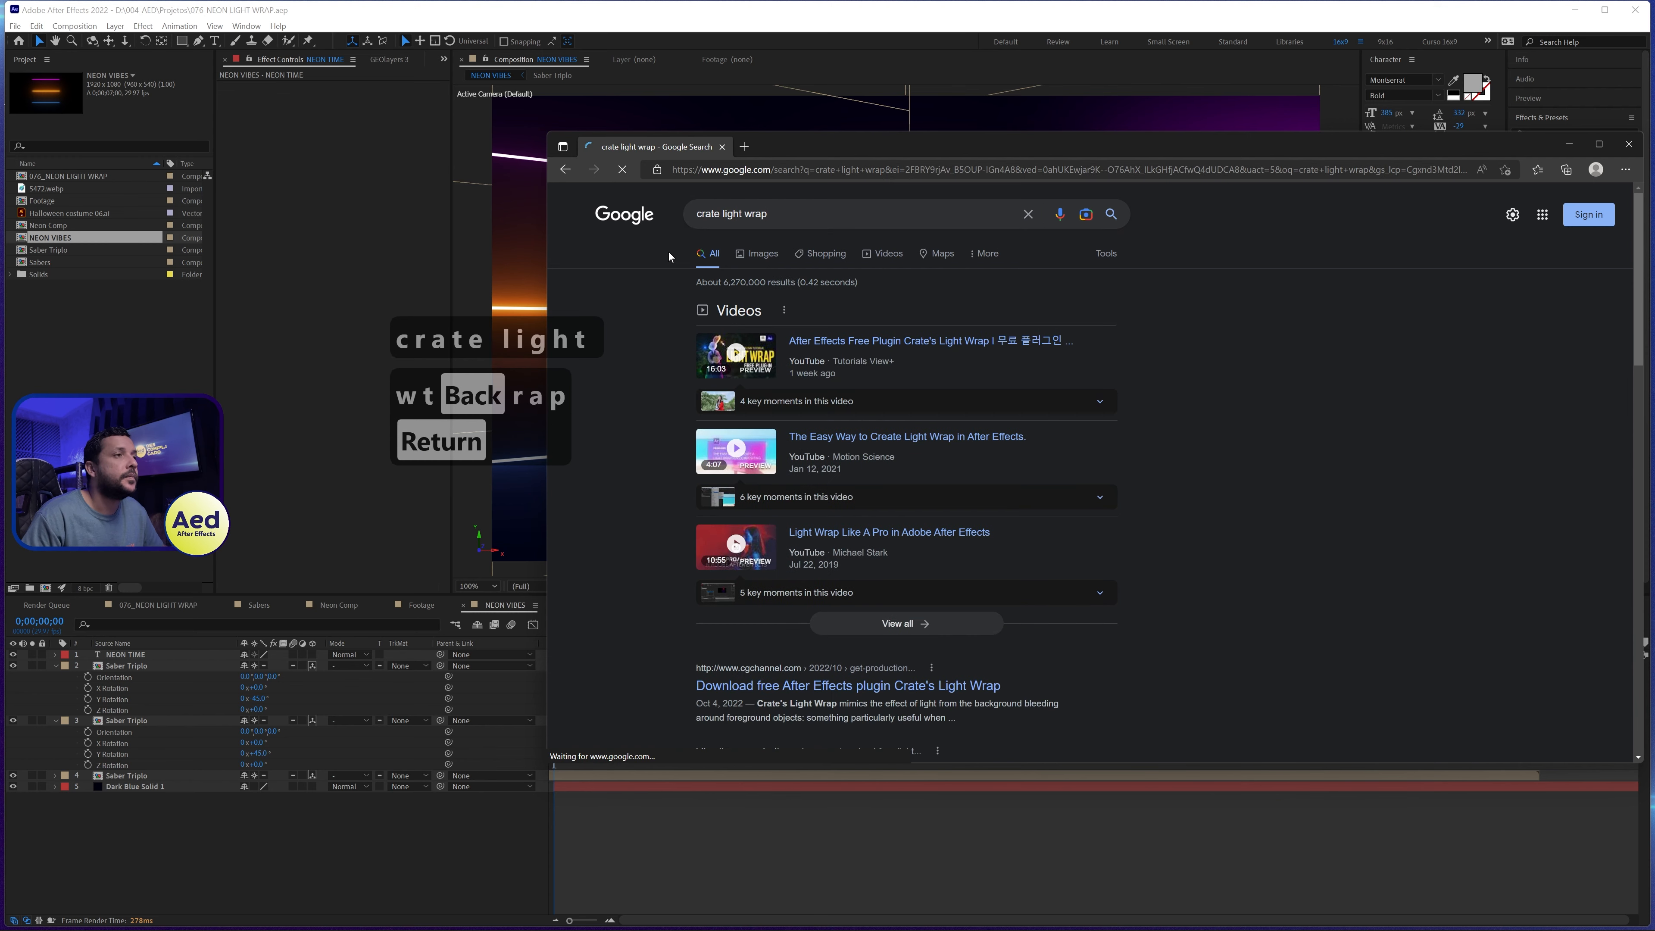
# Step: Open ProductionCrate's page for Crate's Light Wrap Script from the search results and follow its free script download link
pyautogui.scroll(-5, 680, 443)
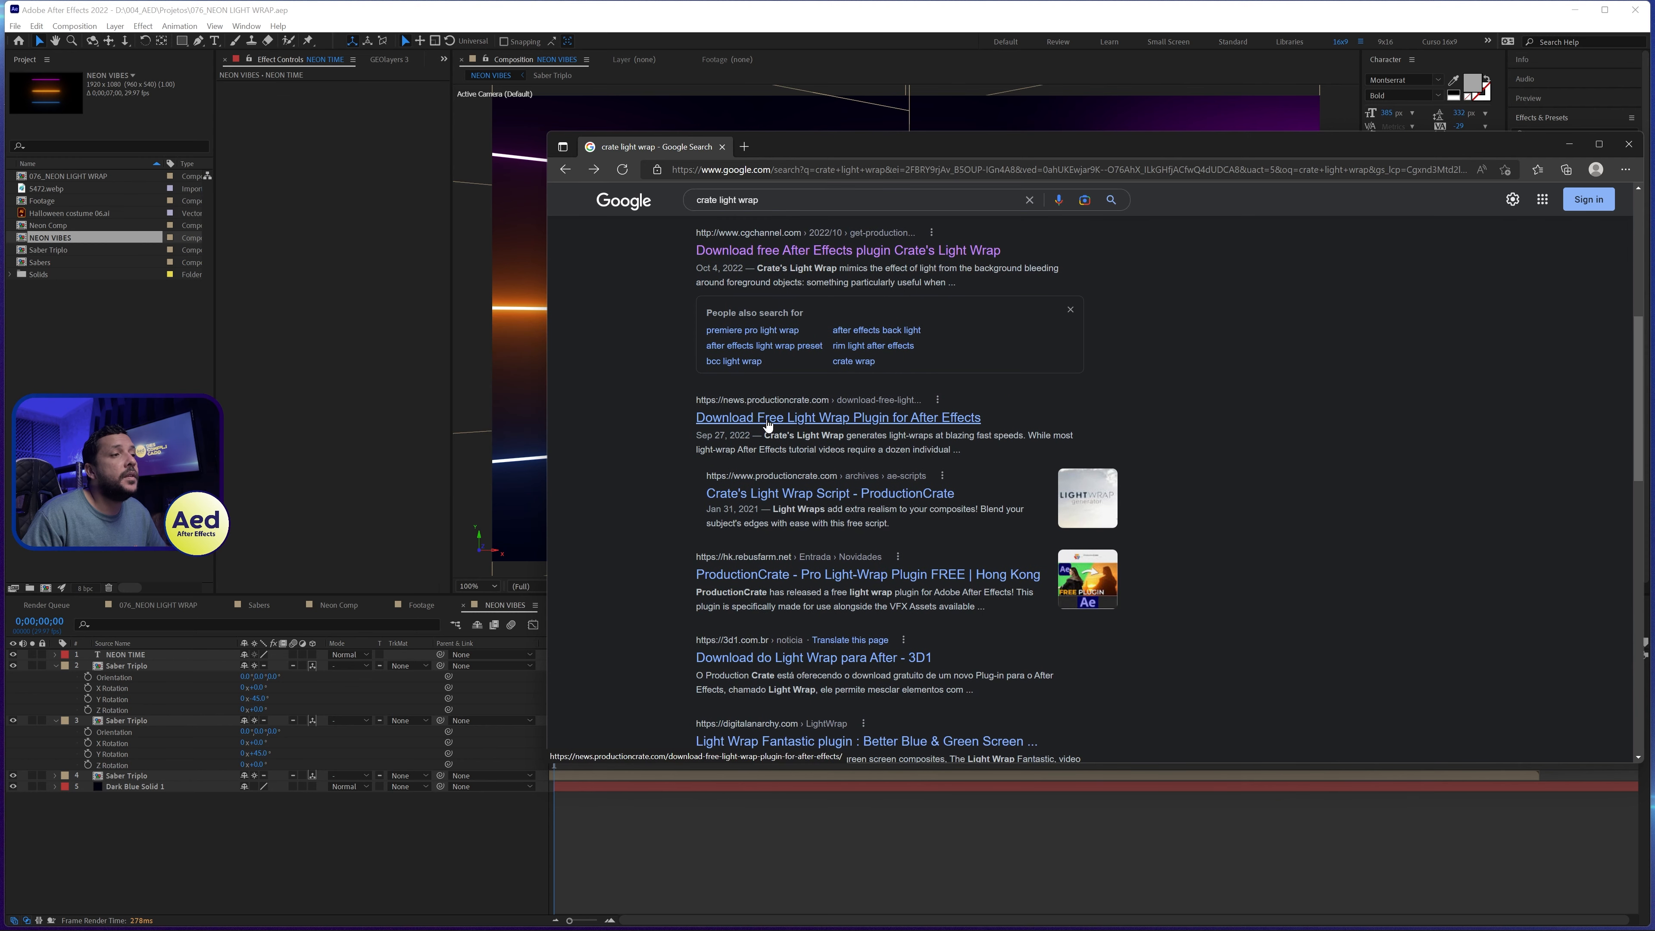
pyautogui.click(811, 497)
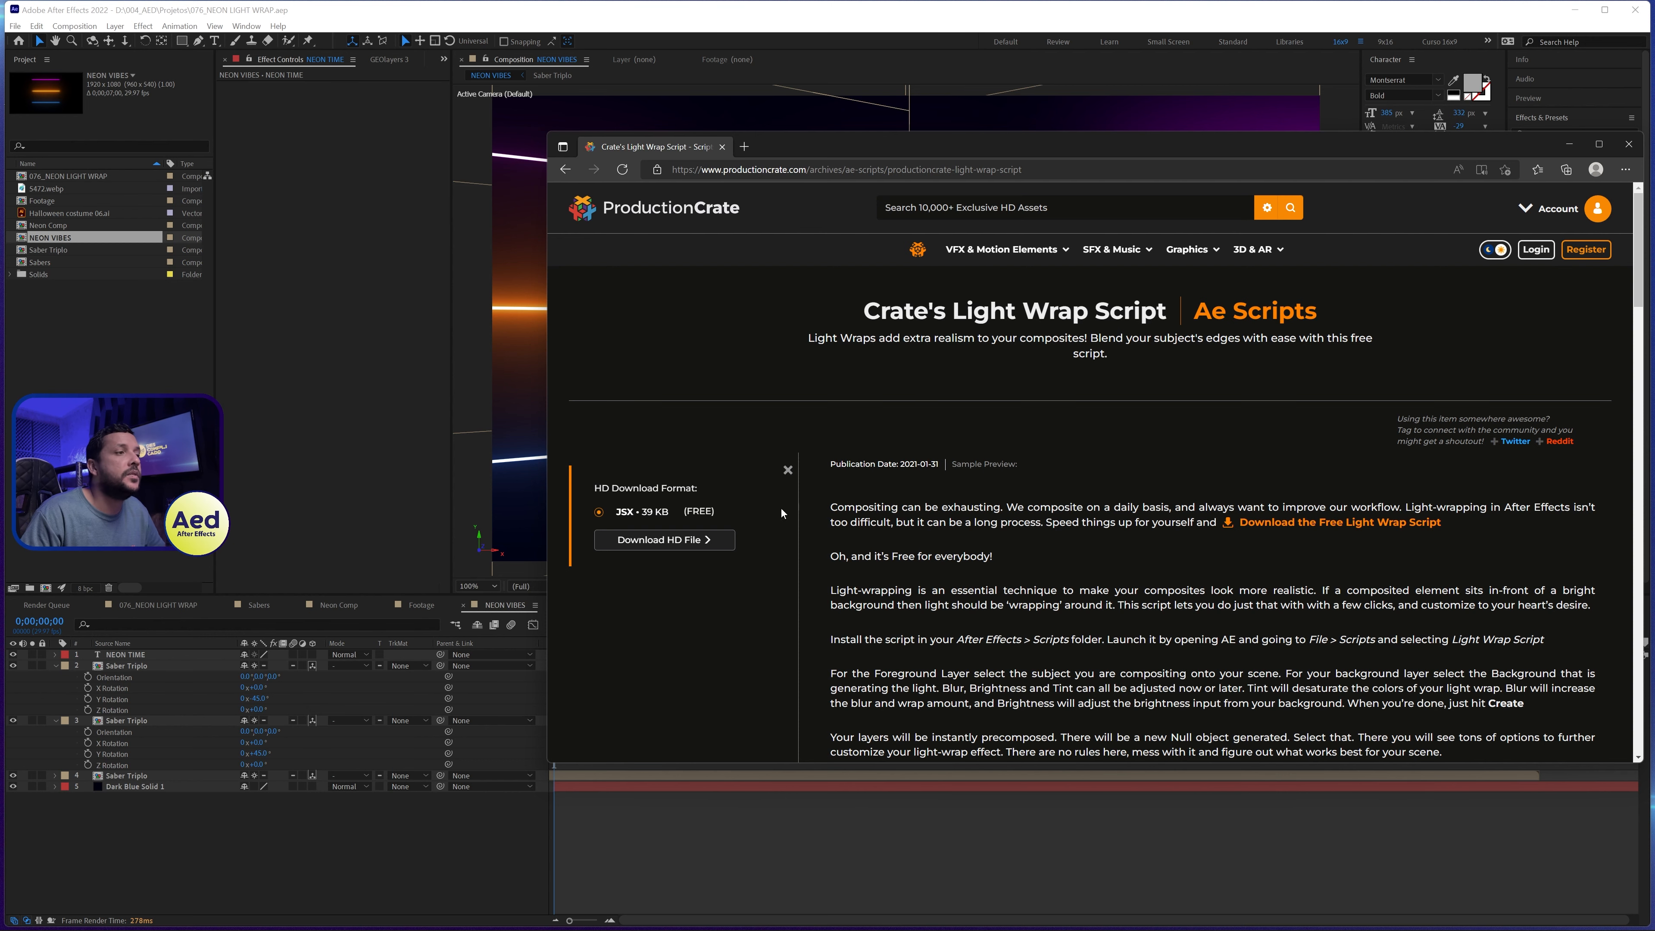
pyautogui.scroll(-1, 753, 510)
pyautogui.scroll(-2, 753, 510)
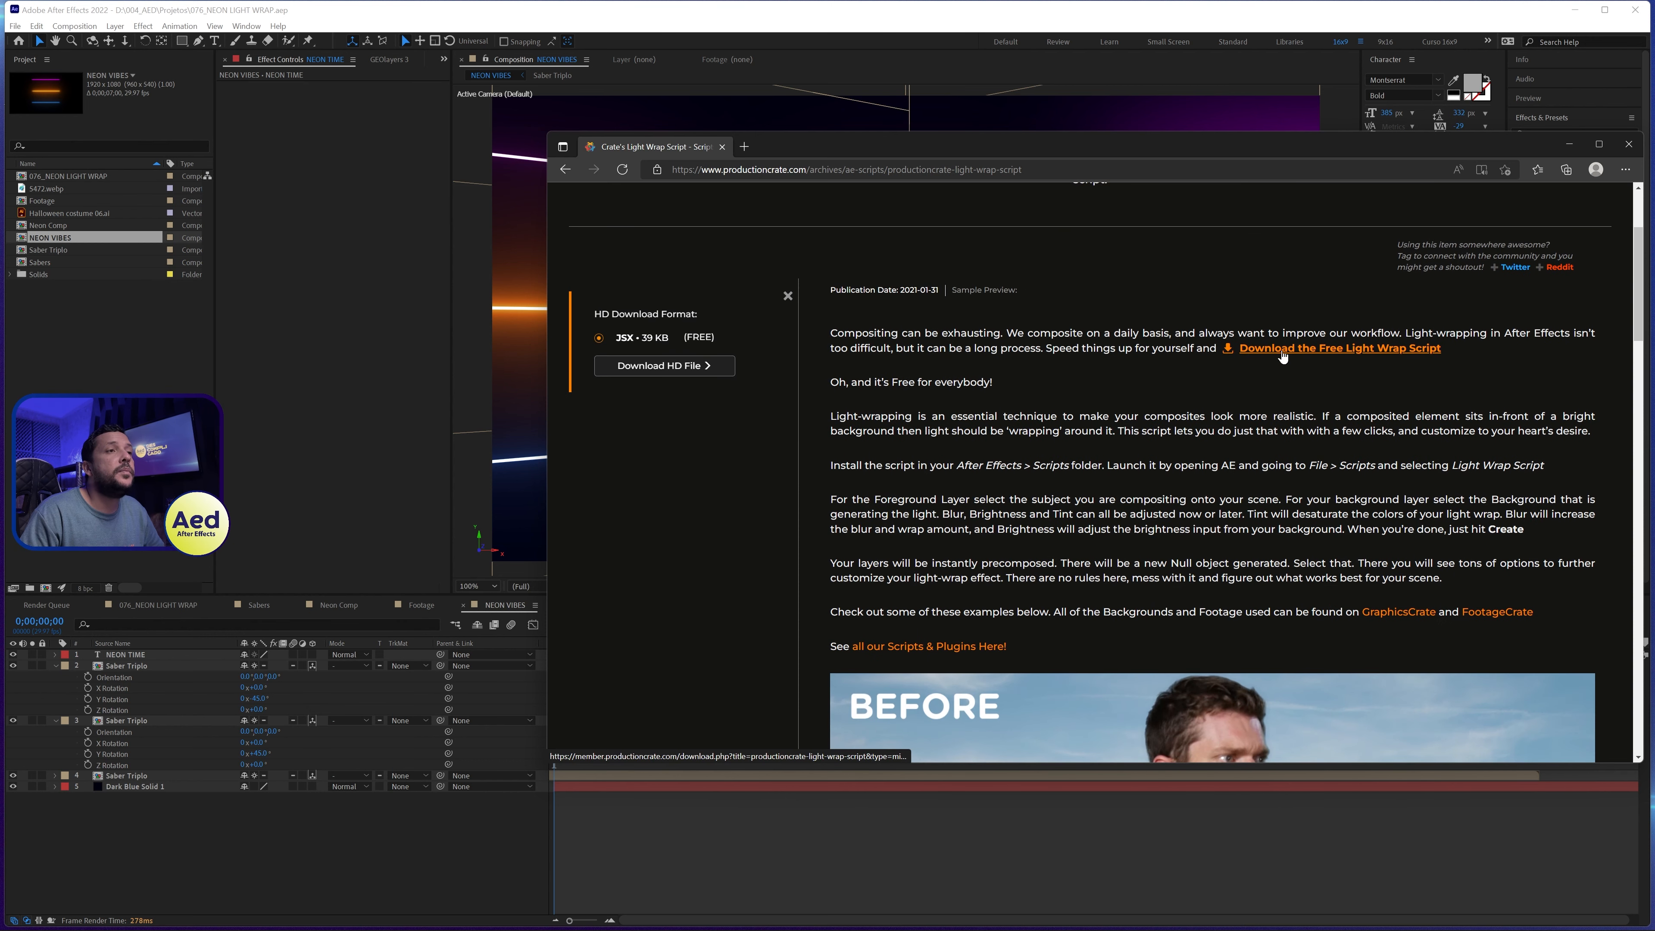
pyautogui.click(1326, 352)
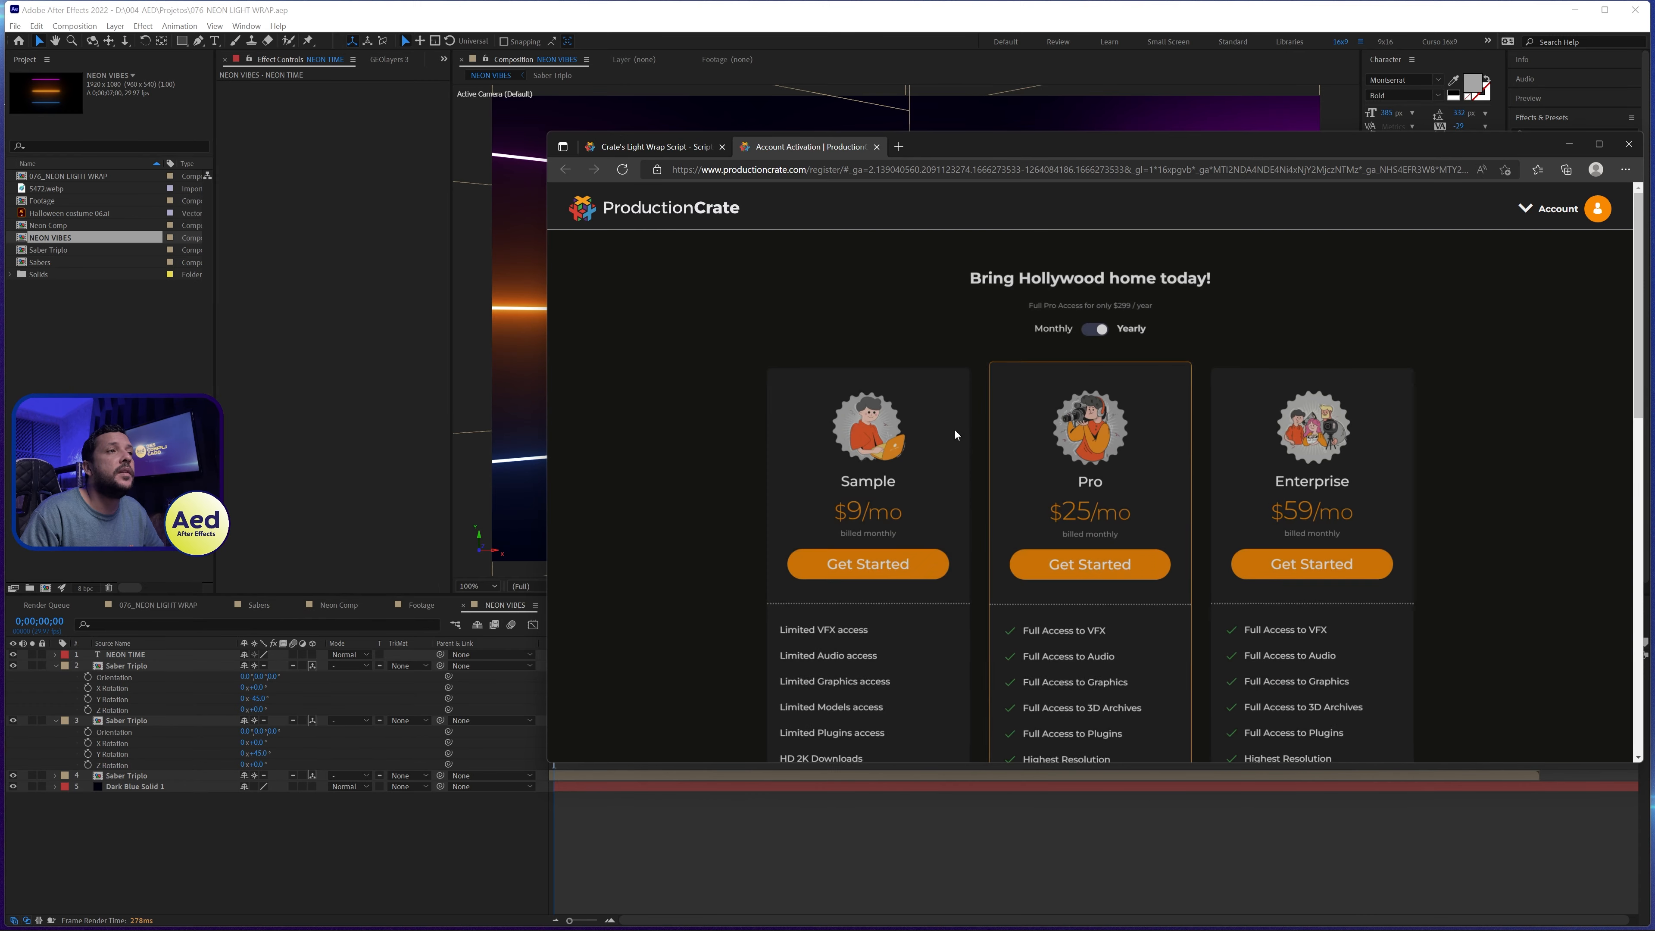
# Step: Examine the ProductionCrate membership plans and open the account login page
pyautogui.scroll(-7, 1141, 470)
pyautogui.scroll(5, 1041, 448)
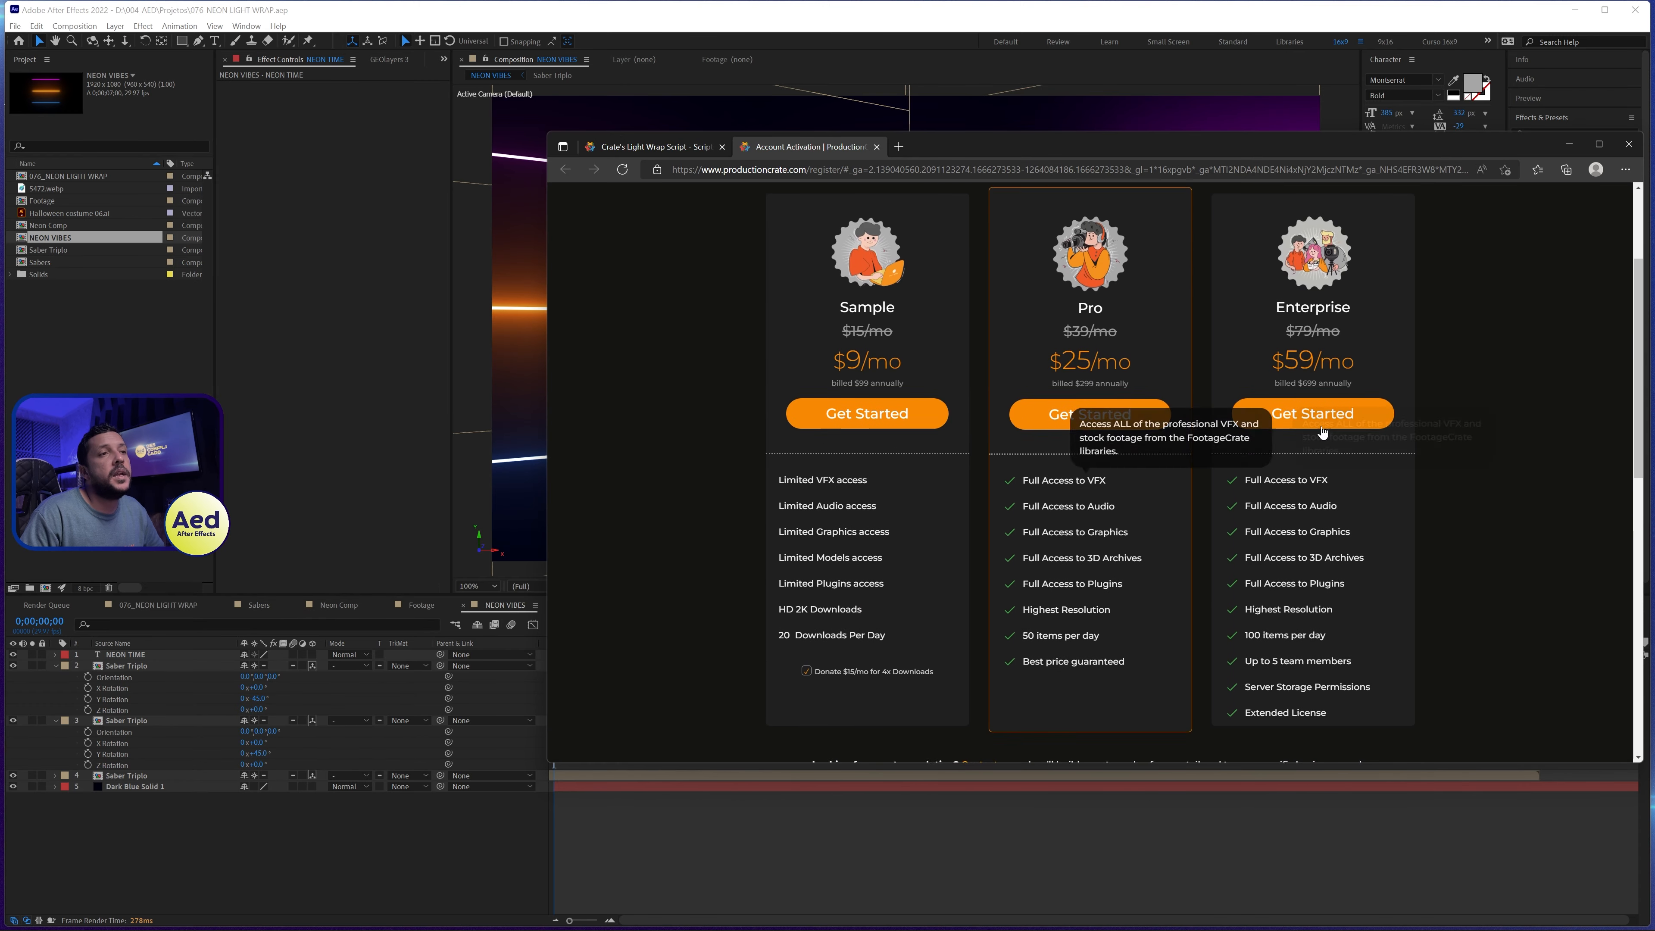
pyautogui.scroll(-2, 1129, 370)
pyautogui.scroll(4, 1291, 332)
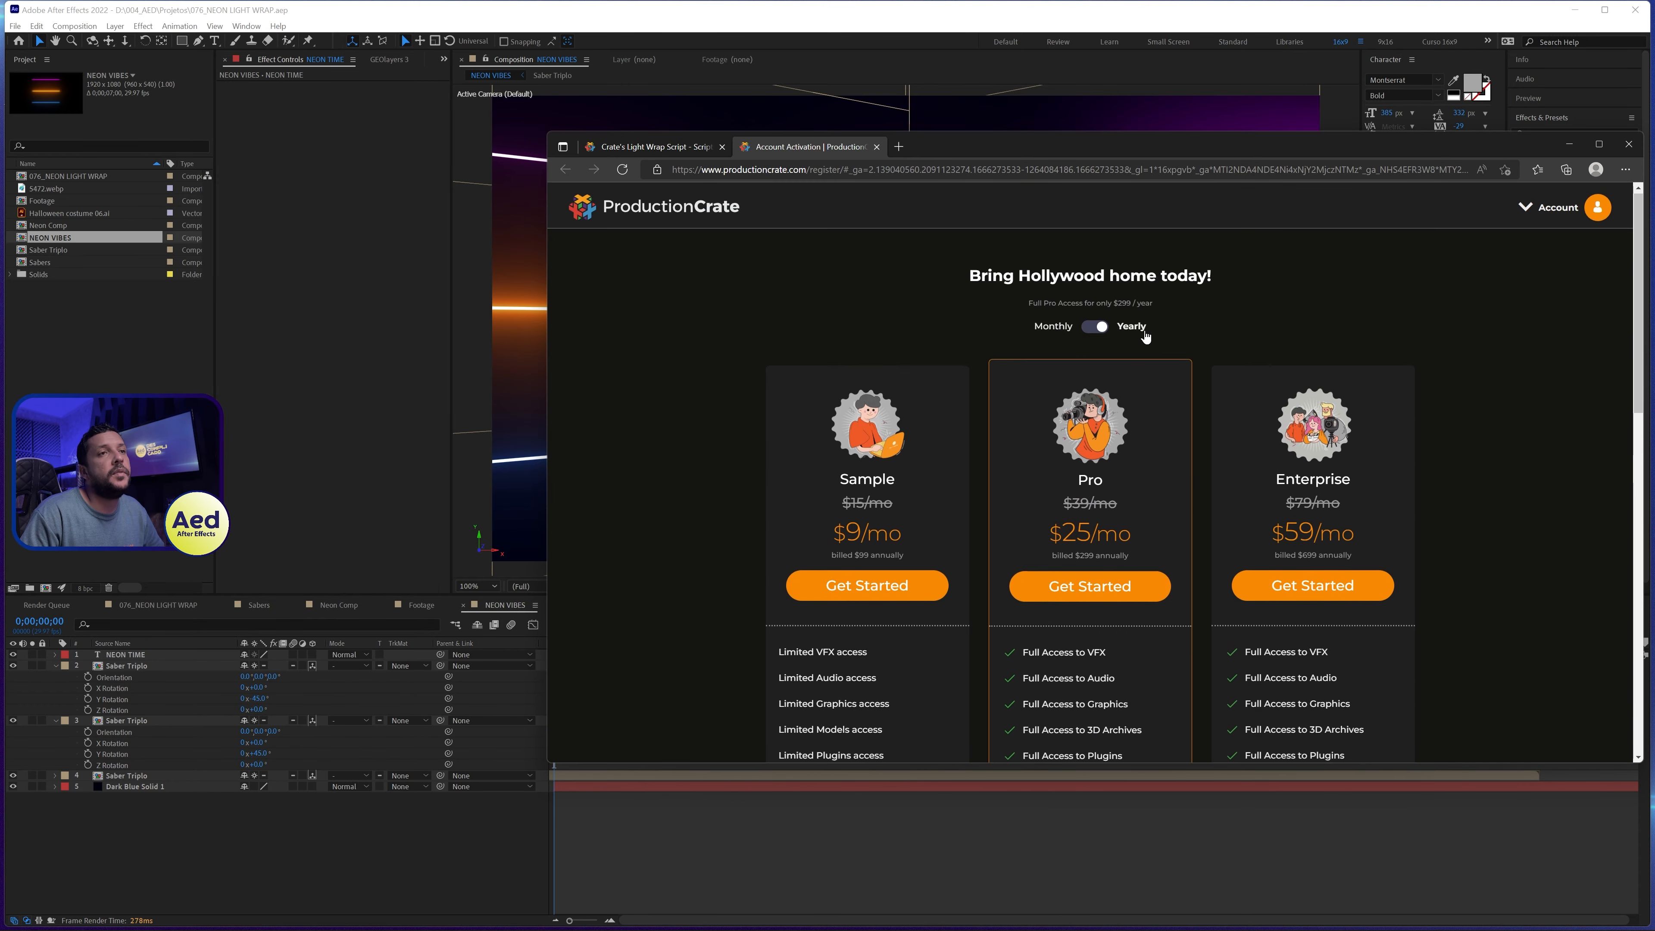
pyautogui.scroll(-1, 1170, 314)
pyautogui.scroll(-8, 1333, 373)
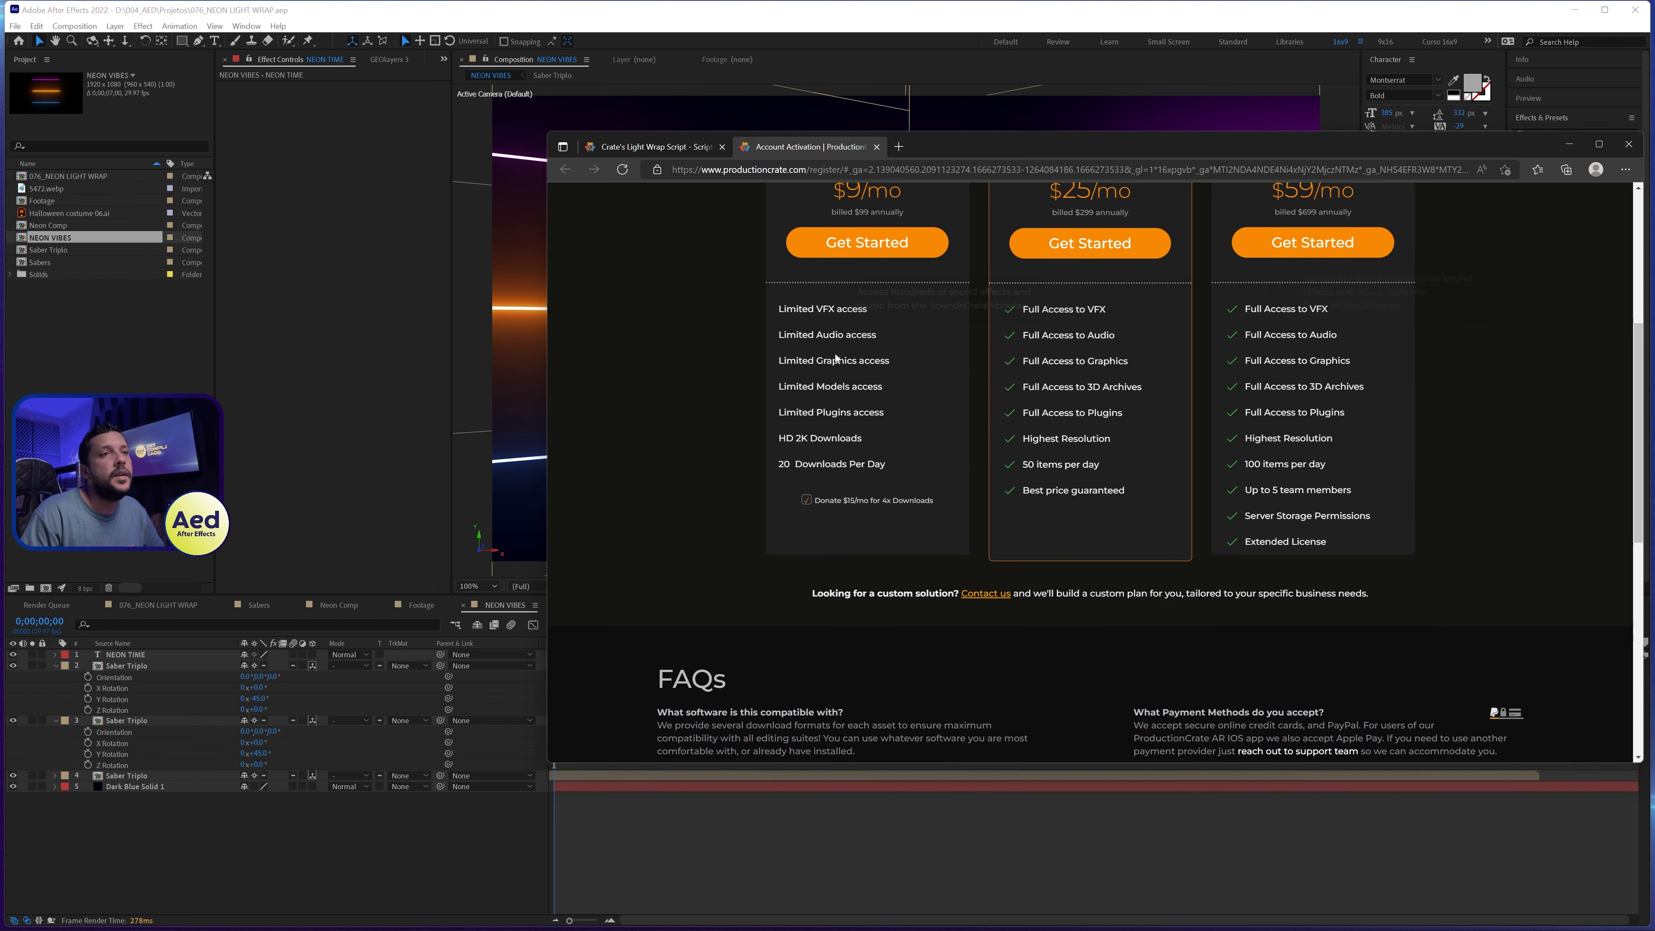
pyautogui.scroll(9, 1112, 465)
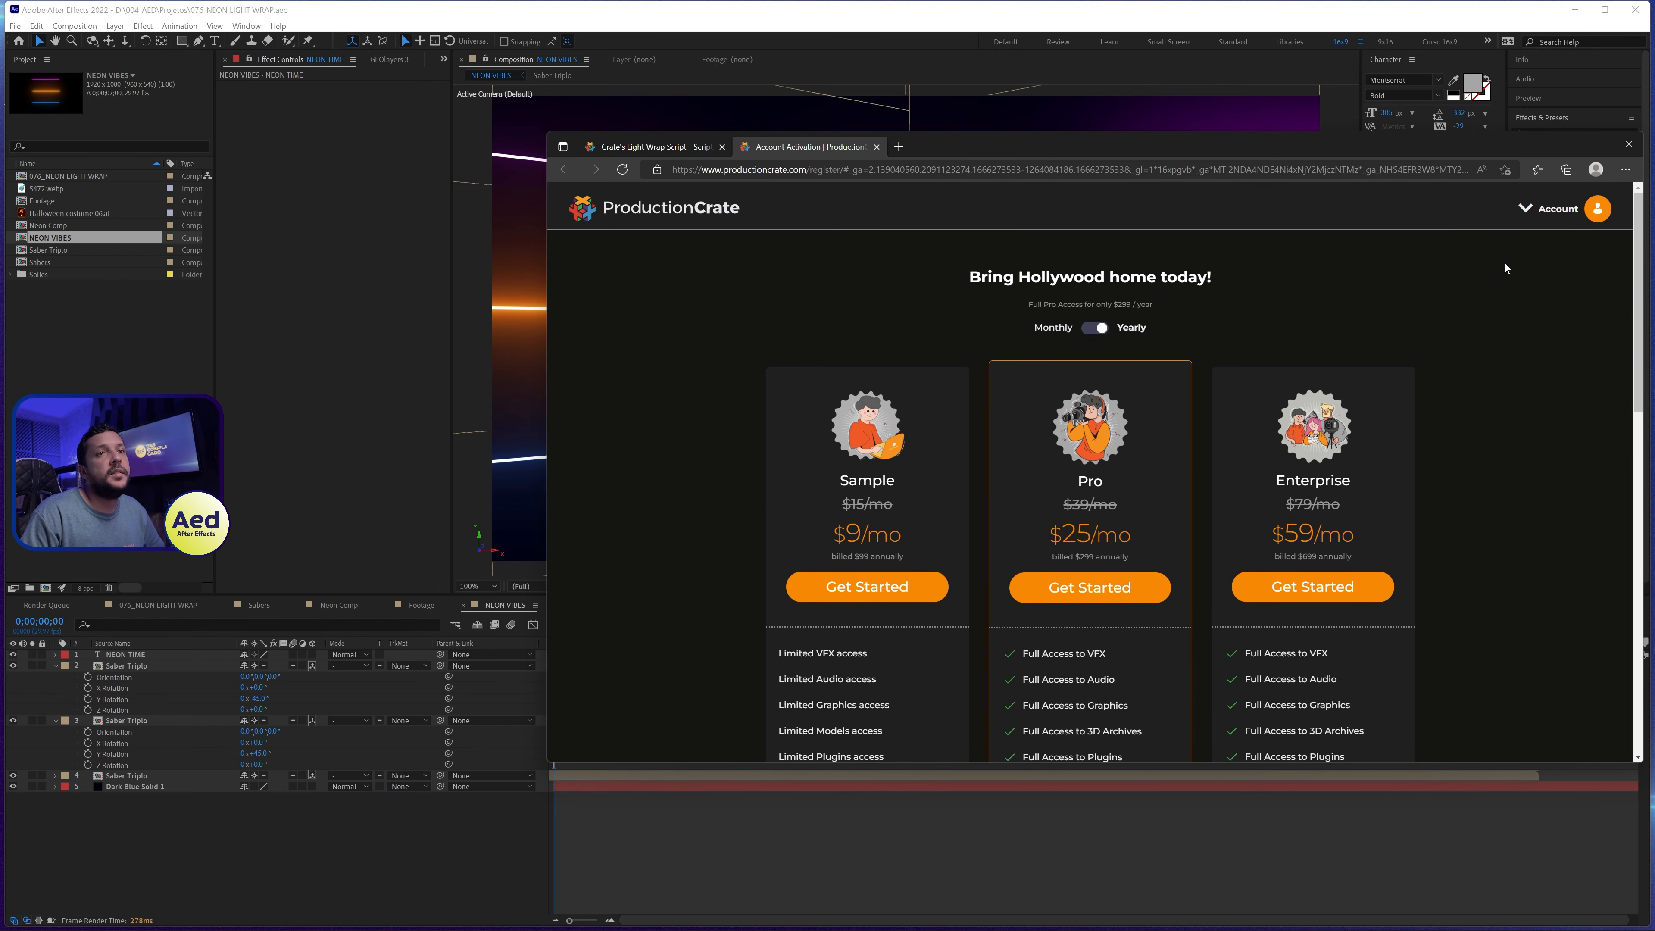
pyautogui.moveTo(1557, 209)
pyautogui.click(1531, 236)
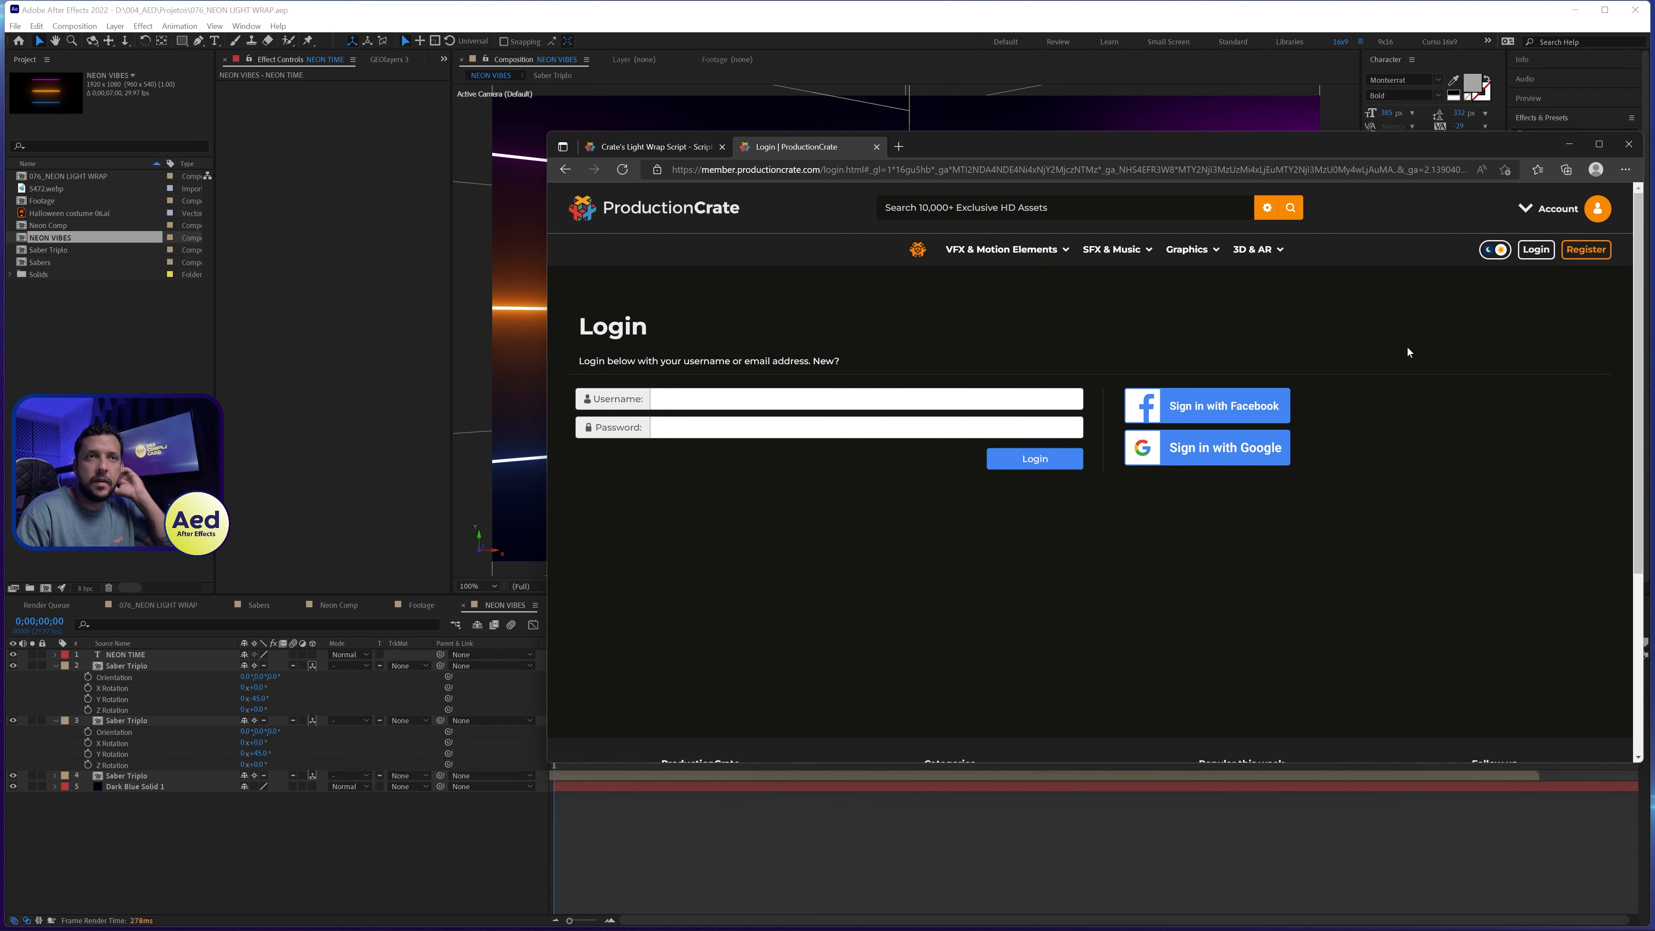
# Step: Close the browser, return to After Effects and preview the NEON VIBES composition
pyautogui.click(1628, 144)
pyautogui.press('space')
pyautogui.press('space')
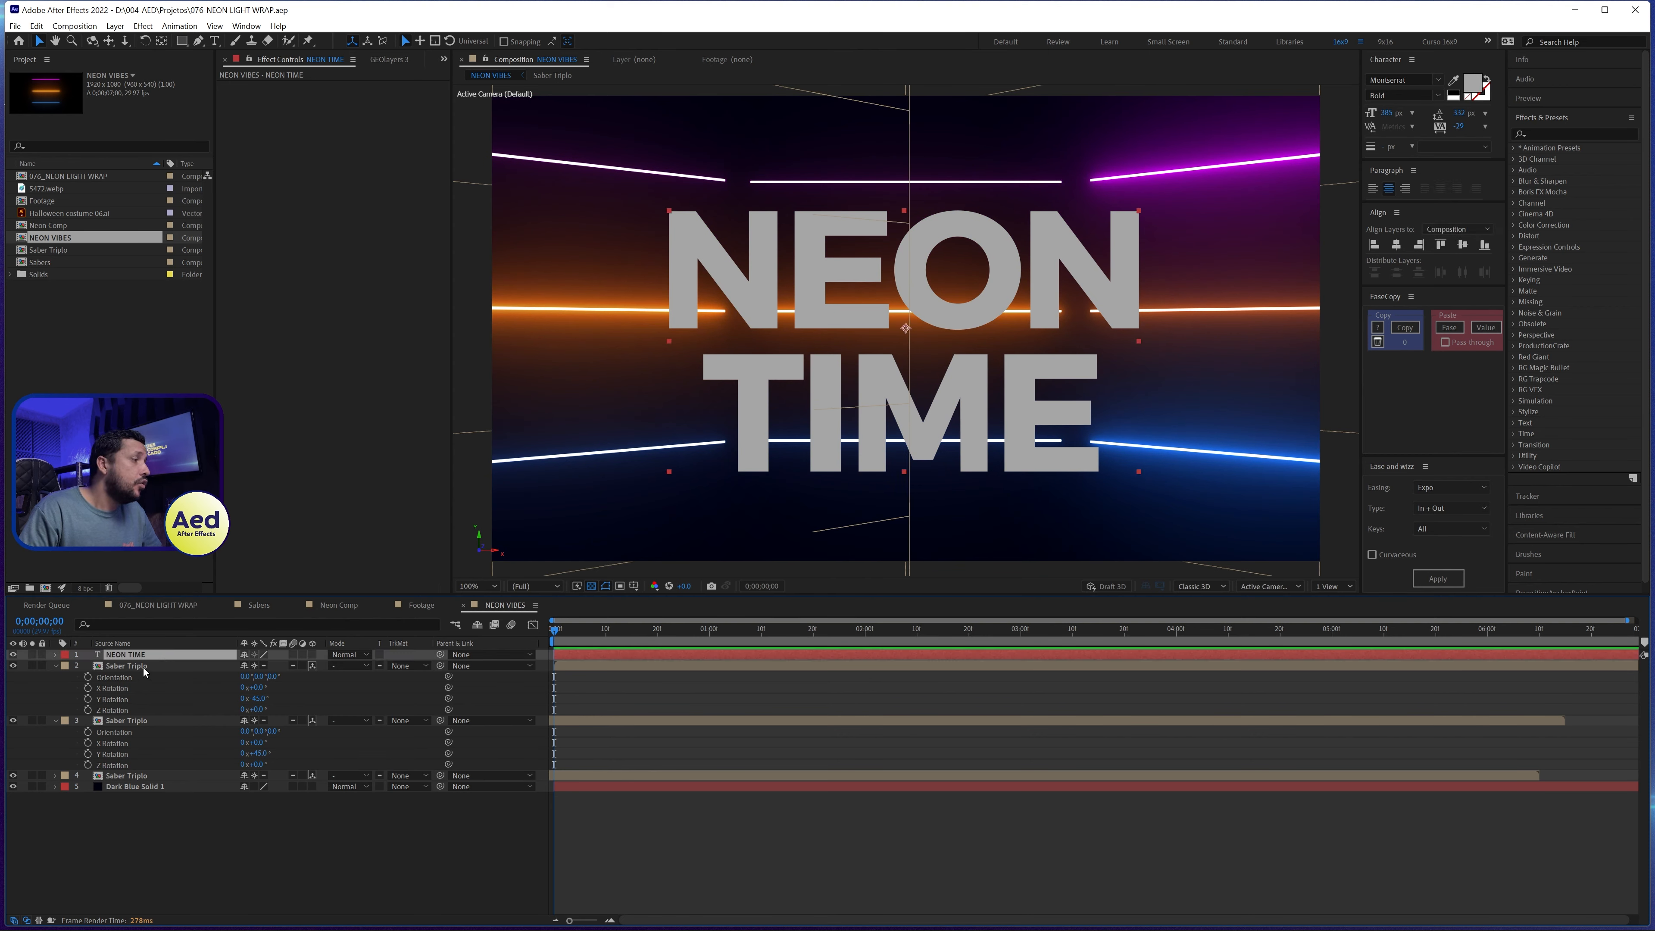
# Step: Pre-compose the three Saber Triple layers and Dark Blue Solid 1 into a composition named Neon Comp Final, moving all attributes
pyautogui.click(143, 666)
pyautogui.keyDown('shift'); pyautogui.click(145, 784); pyautogui.keyUp('shift')
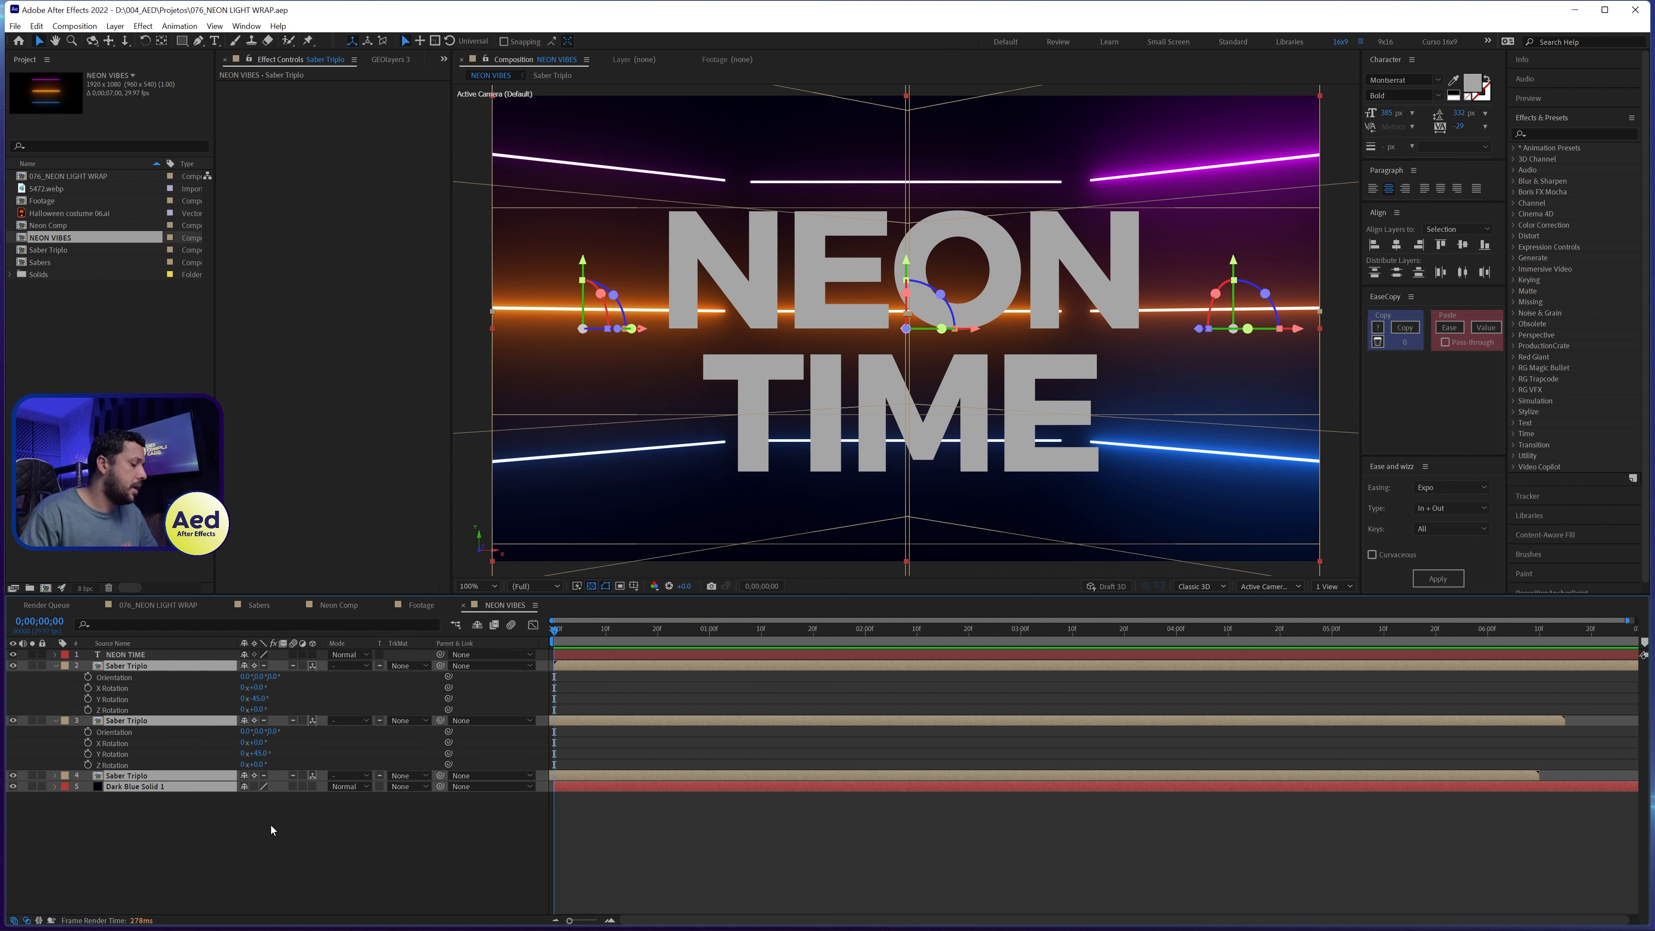
pyautogui.hotkey('ctrl', 'shift', 'c')
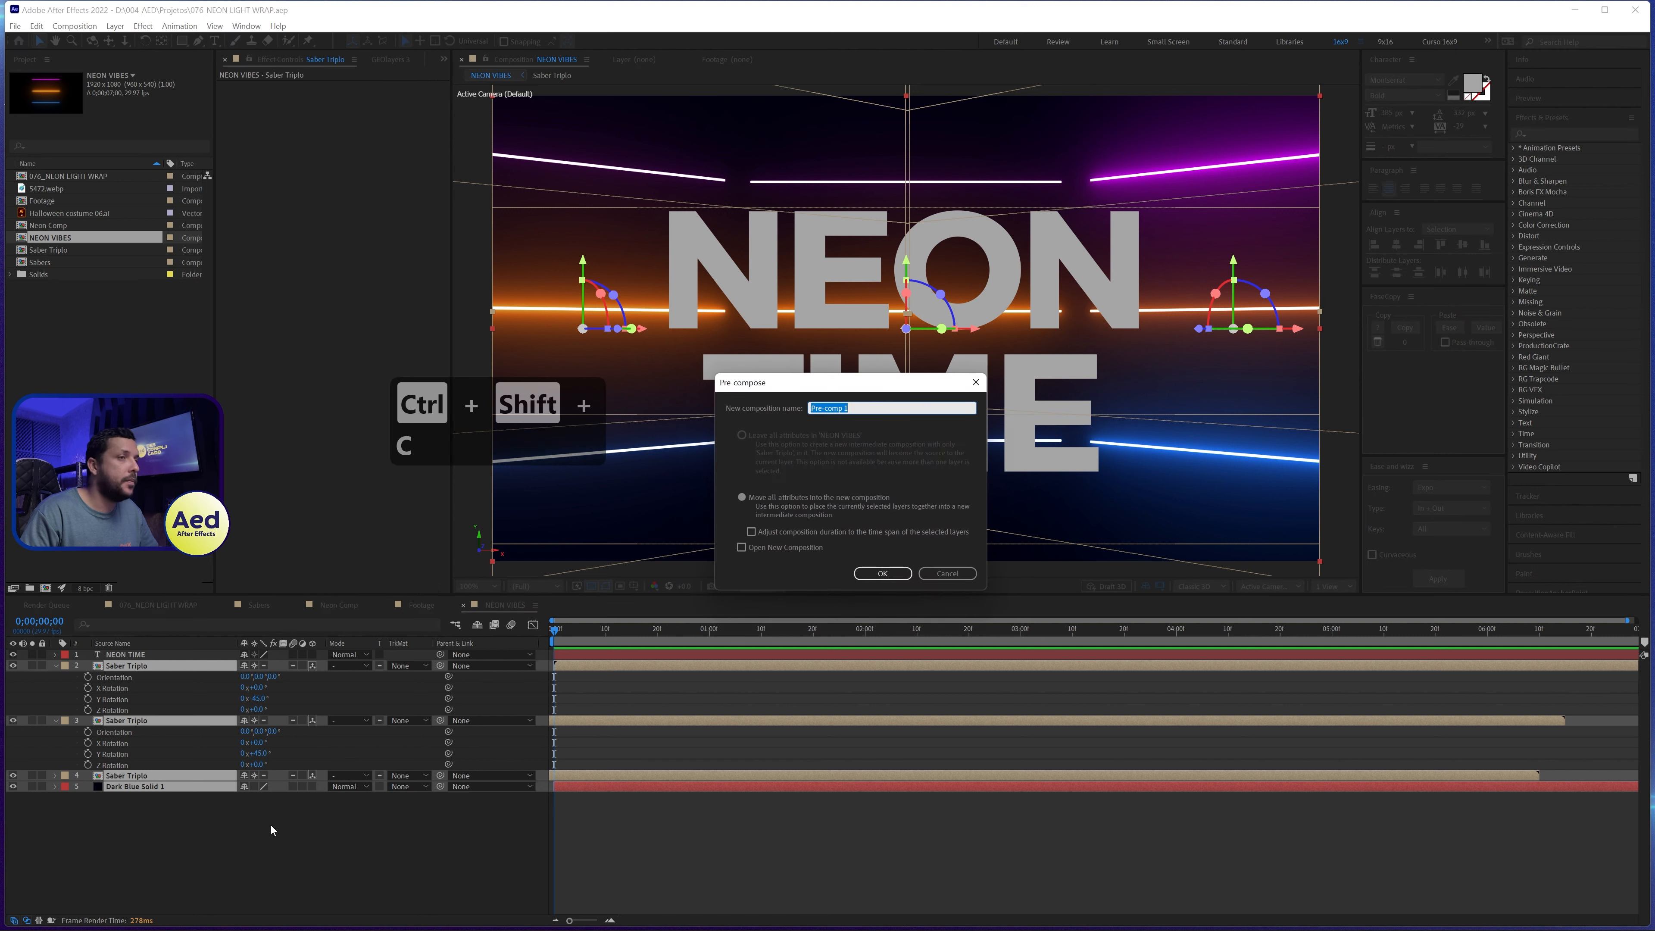
pyautogui.write('Neon COmp')
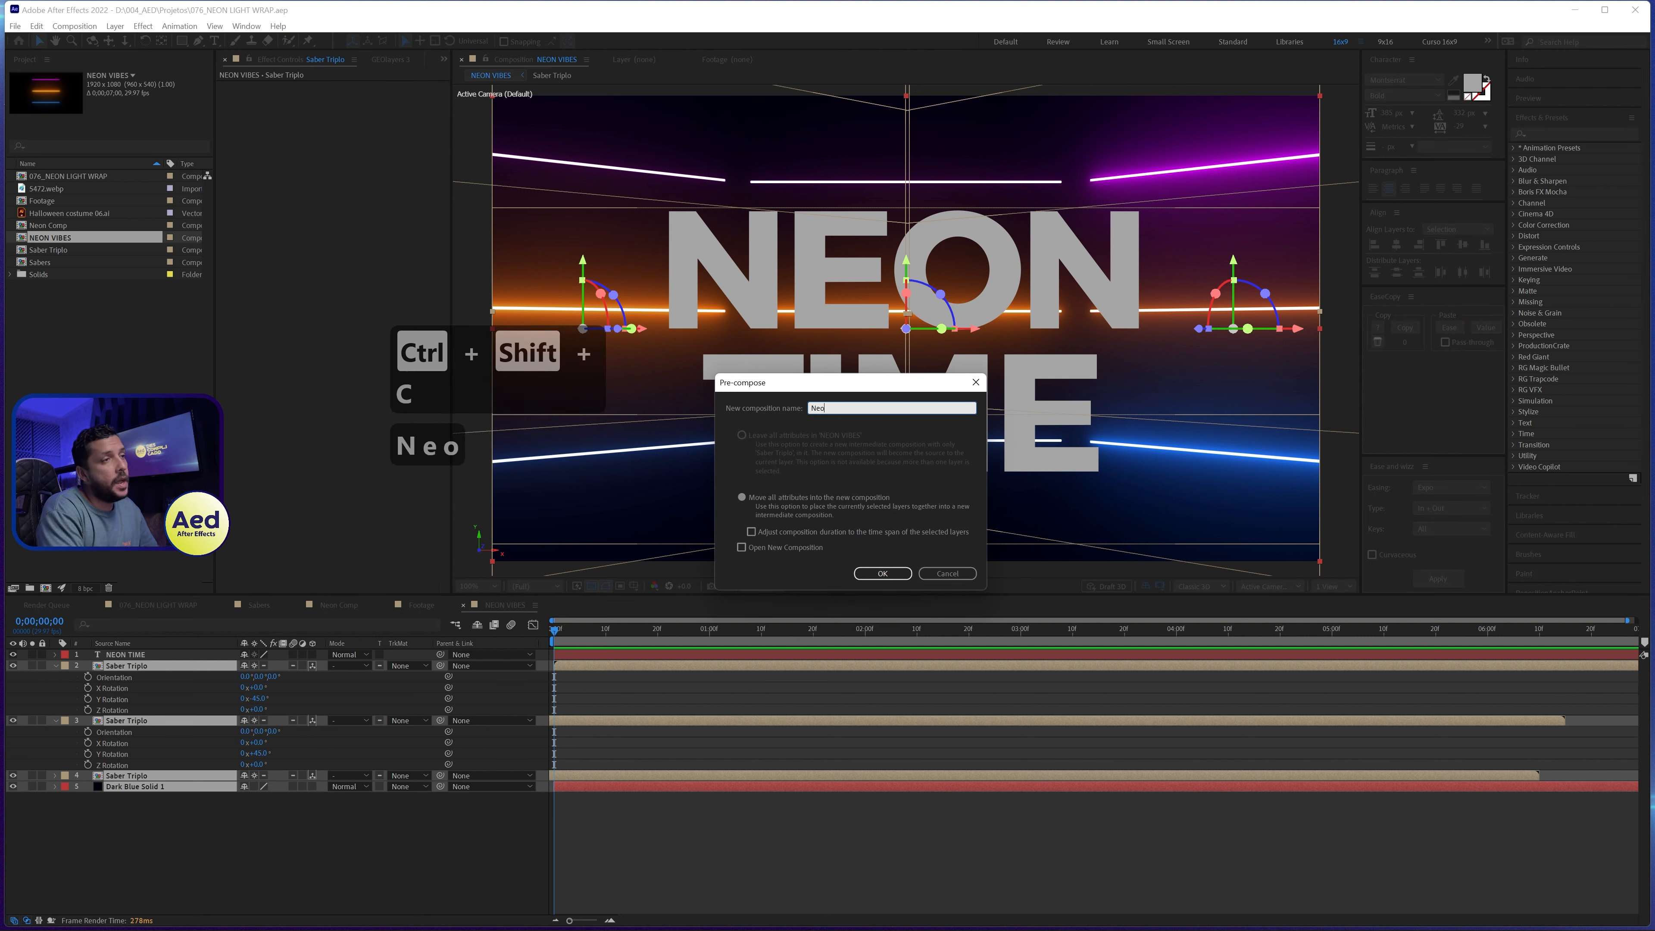
pyautogui.press('BackSpace')
pyautogui.press('BackSpace')
pyautogui.press('BackSpace')
pyautogui.press('BackSpace')
pyautogui.write('Comp Final')
pyautogui.press('Return')
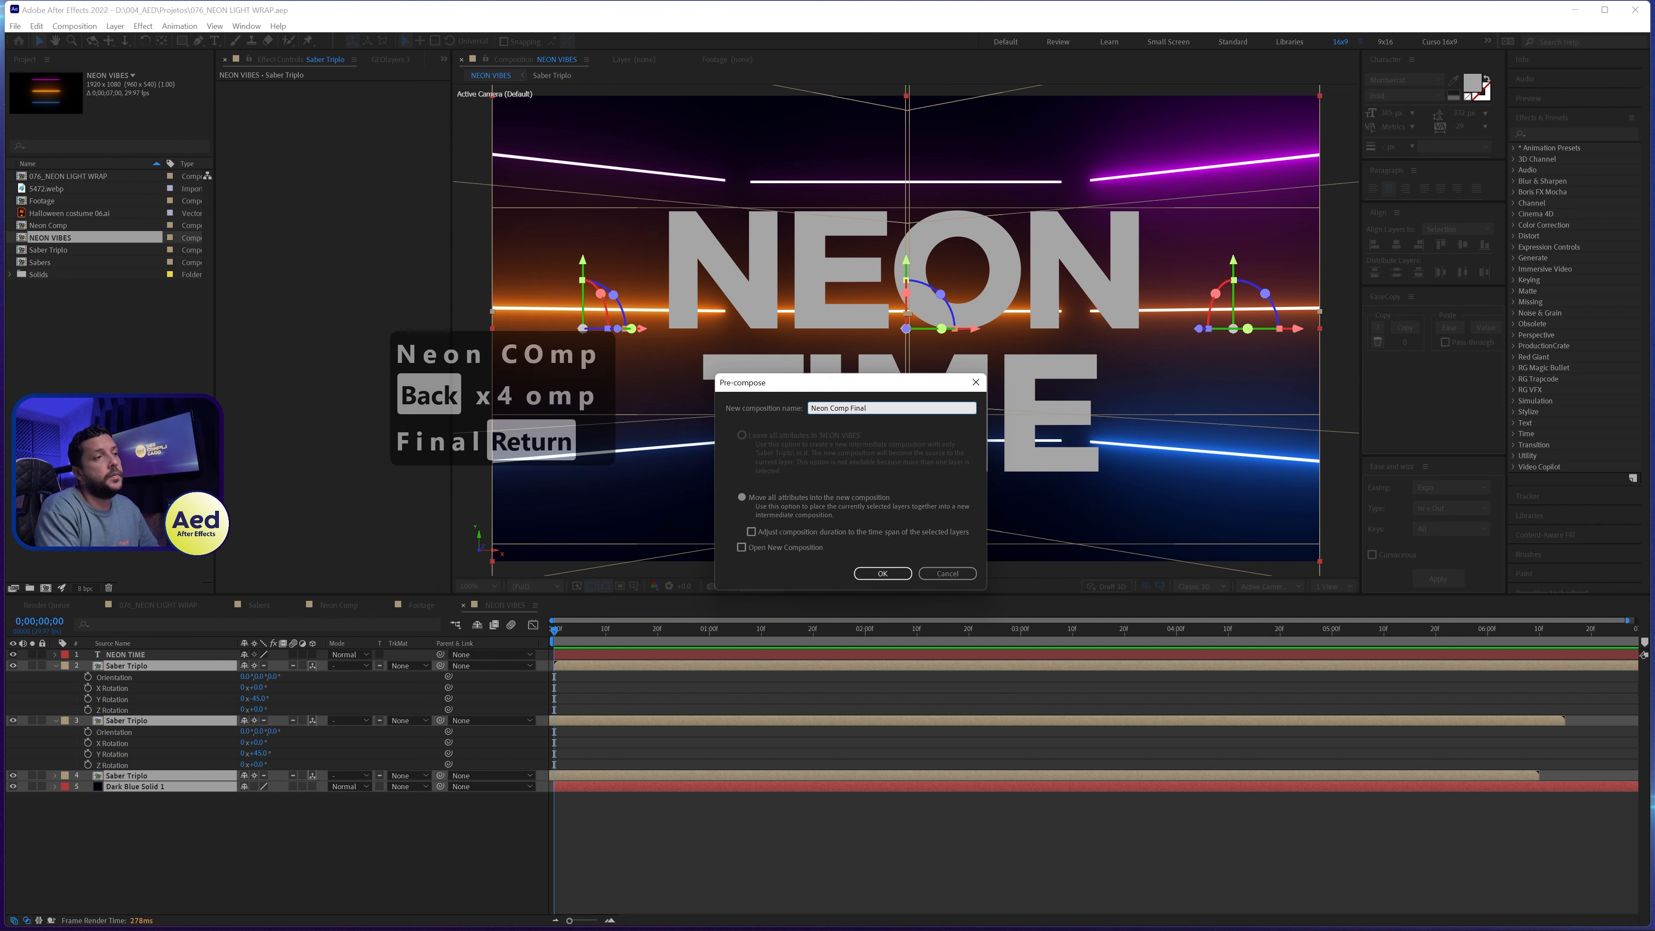
# Step: Scrub through the neon animation with the Neon Comp Final layer selected, stopping at 0;00;01;02
pyautogui.click(189, 662)
pyautogui.click(254, 665)
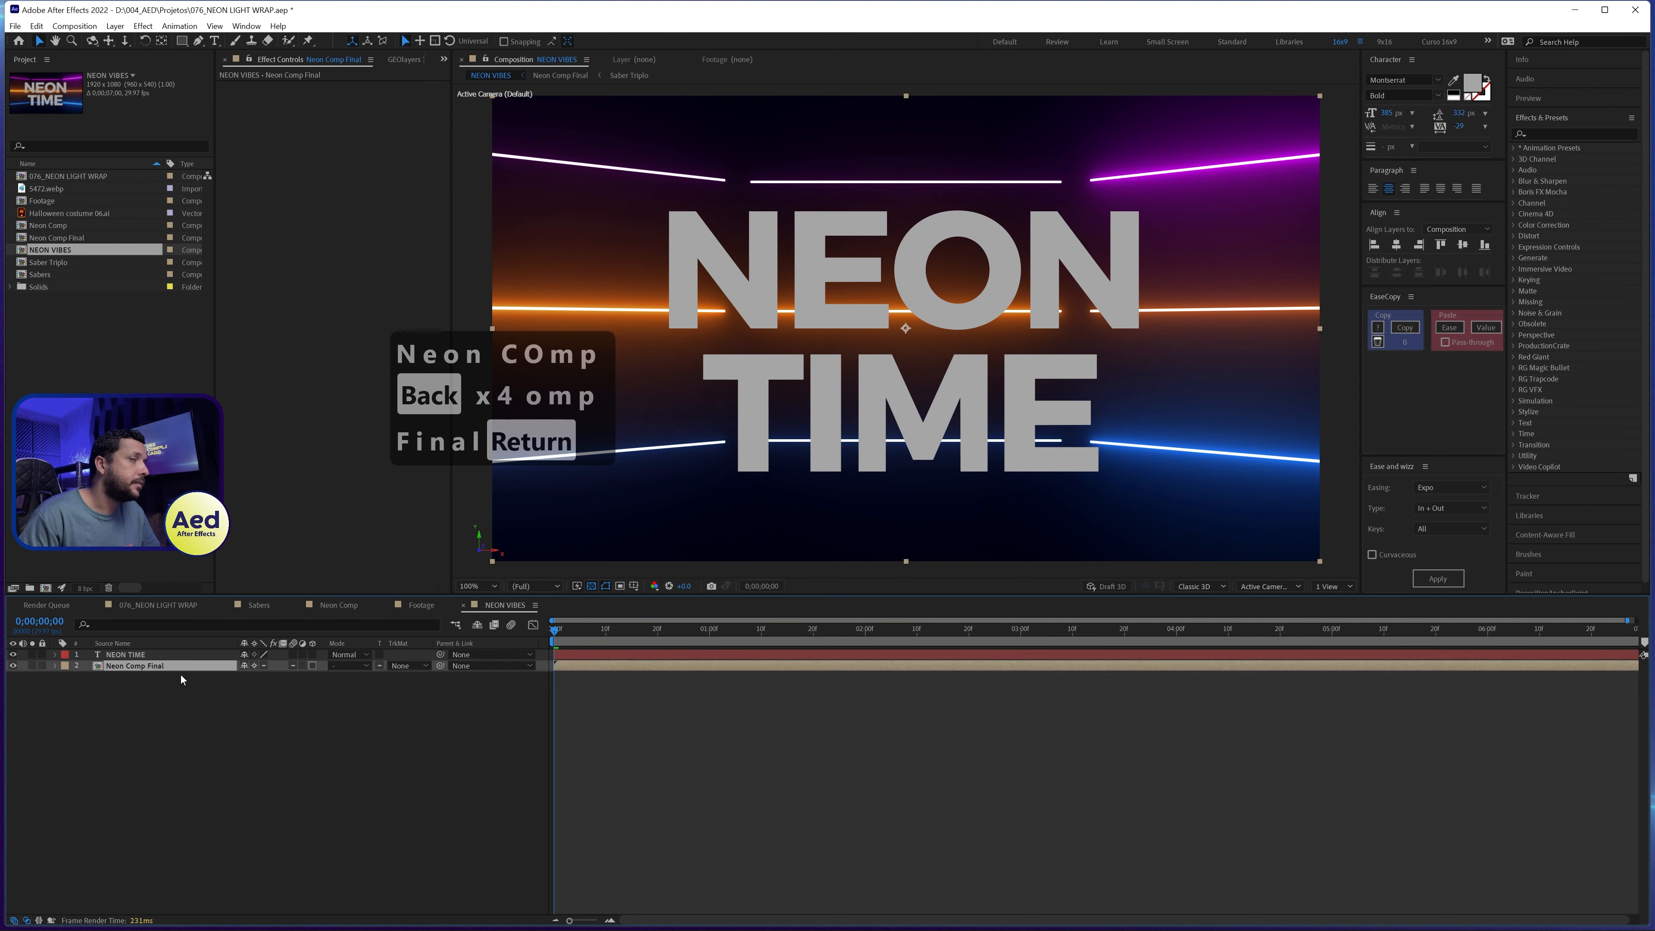
pyautogui.moveTo(636, 623); pyautogui.dragTo(711, 635)
pyautogui.moveTo(600, 622); pyautogui.dragTo(572, 623)
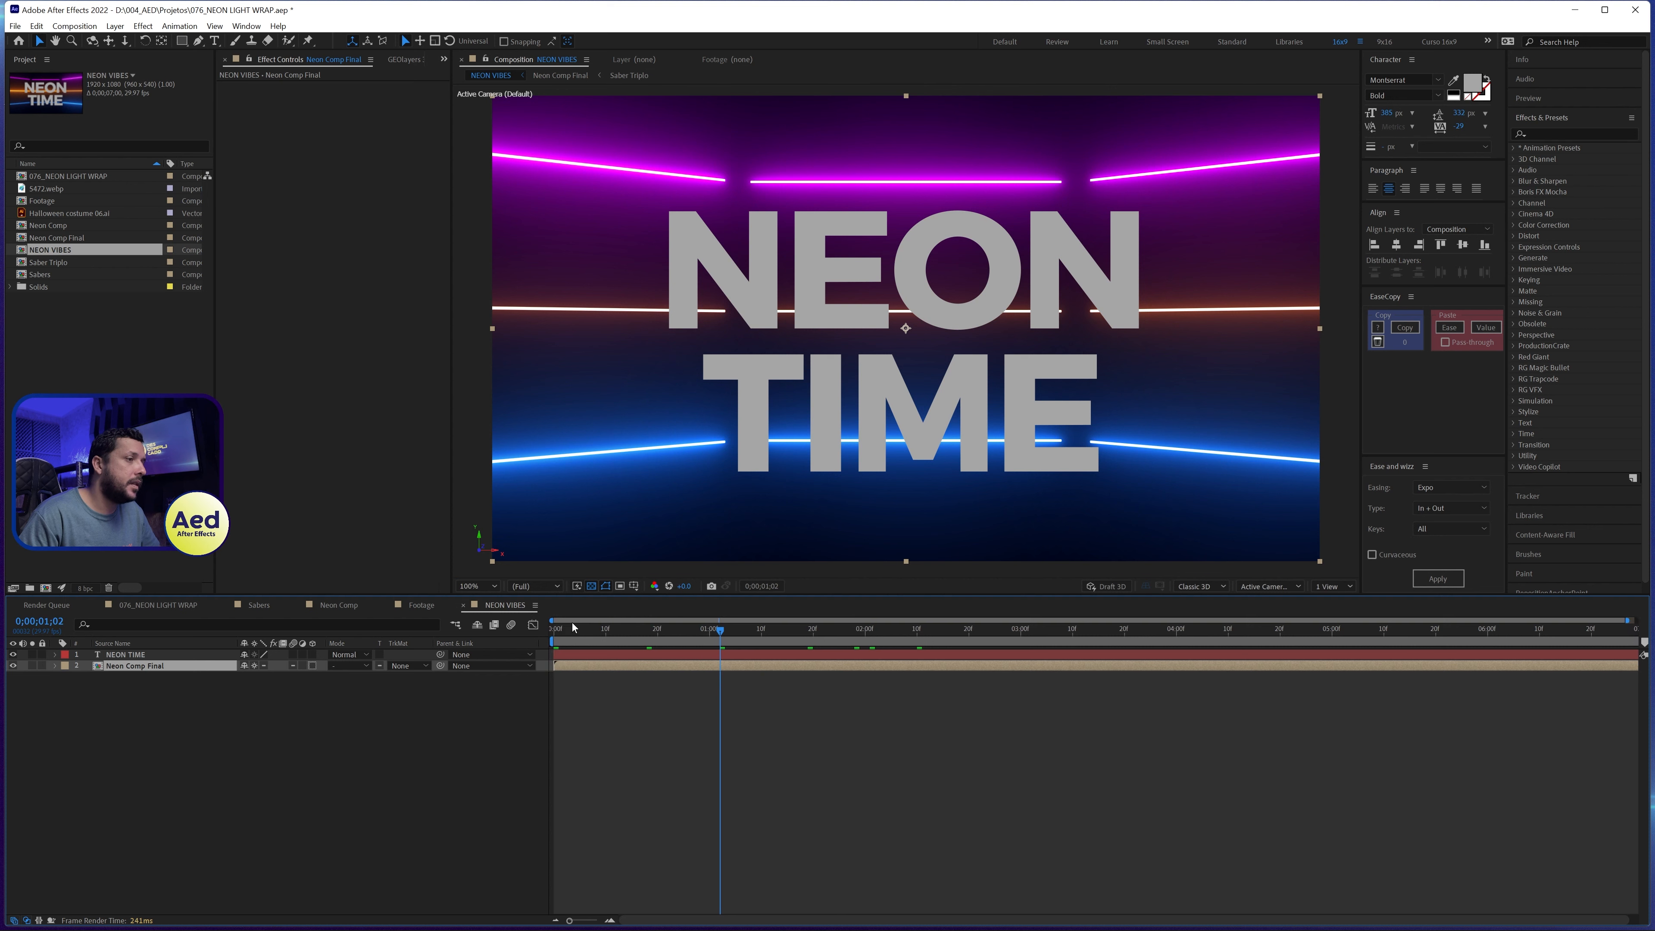
# Step: Pre-compose the NEON TIME text layer into a composition named Footage, moving all attributes
pyautogui.click(210, 654)
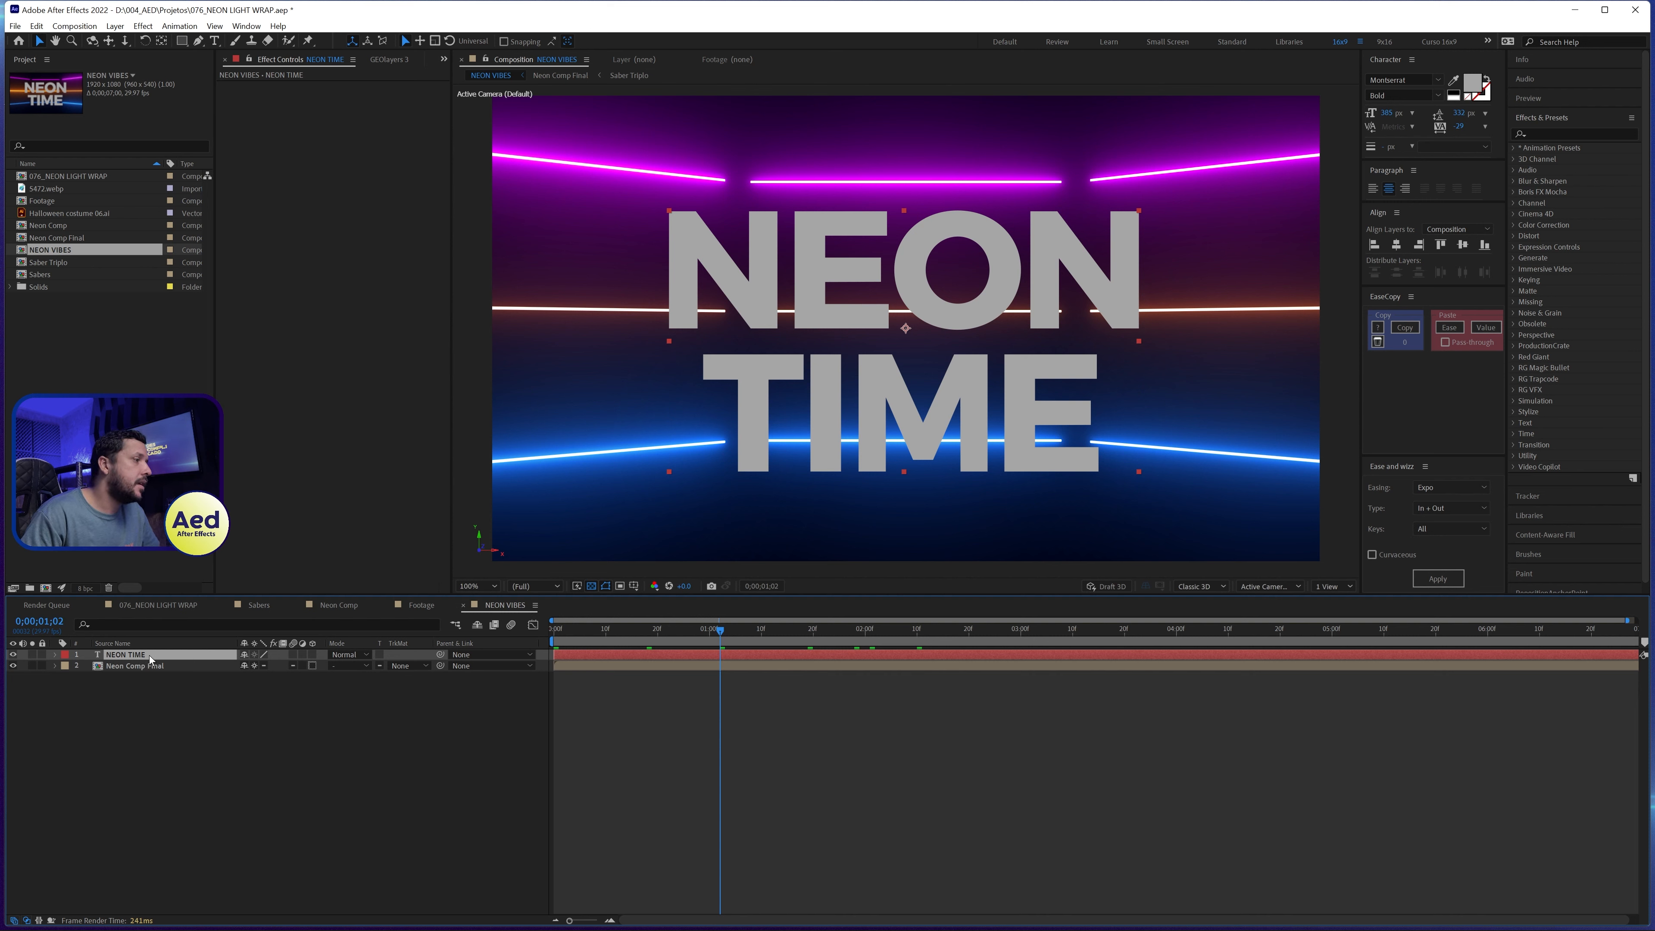
pyautogui.hotkey('ctrl', 'shift', 'c')
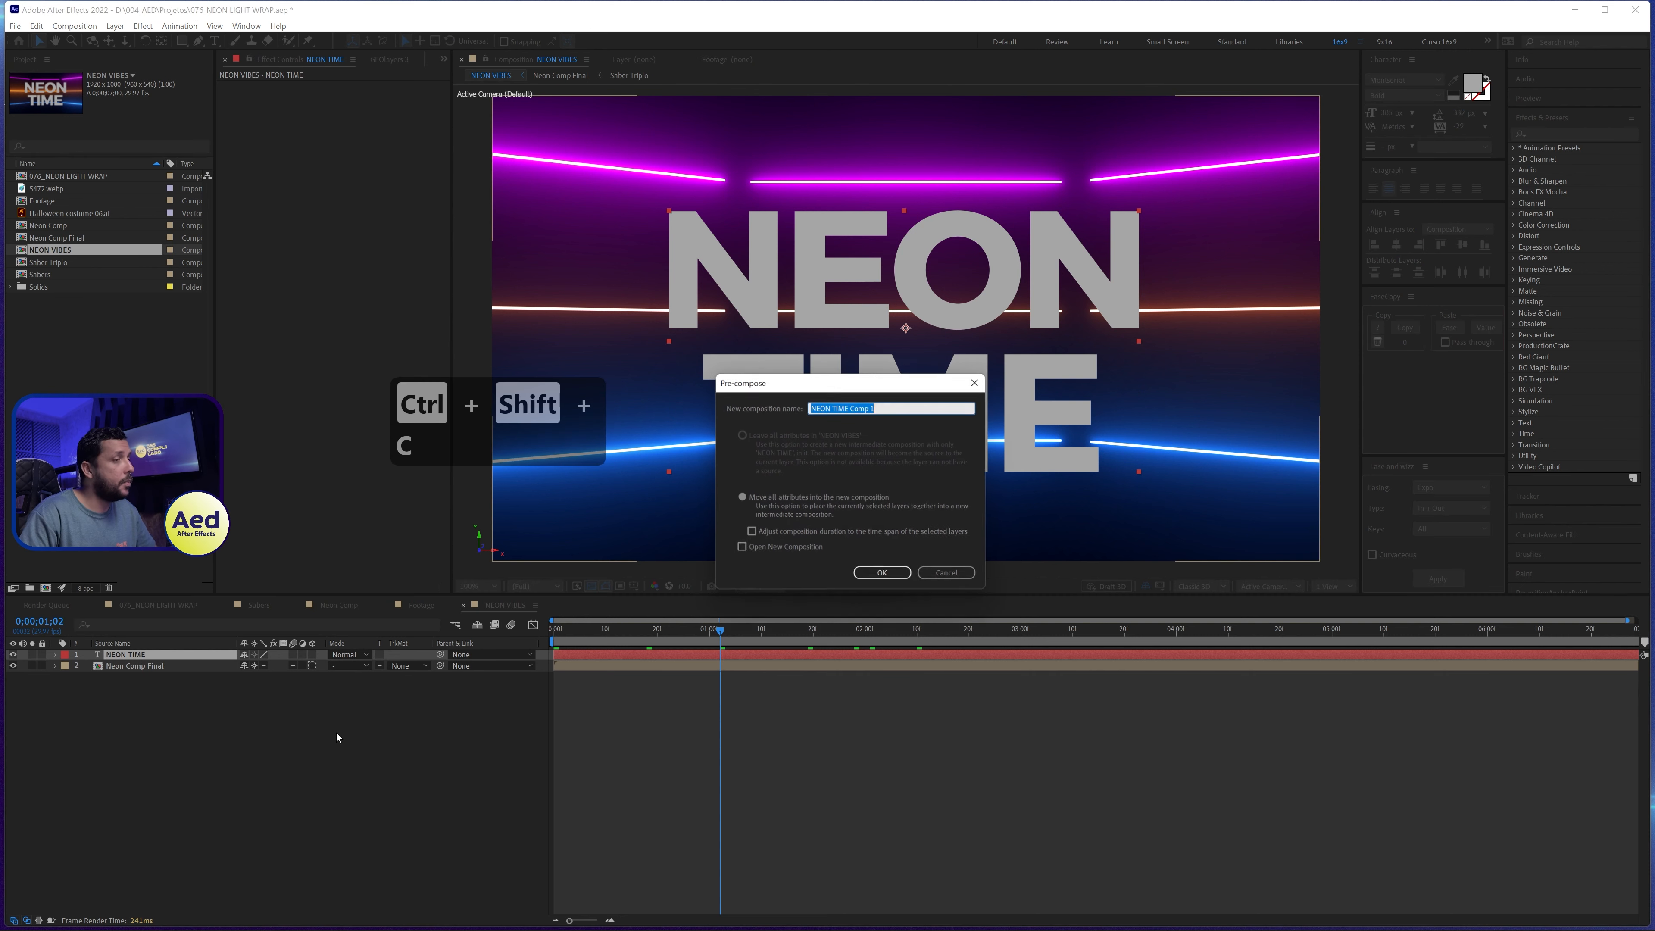
pyautogui.write('Foot')
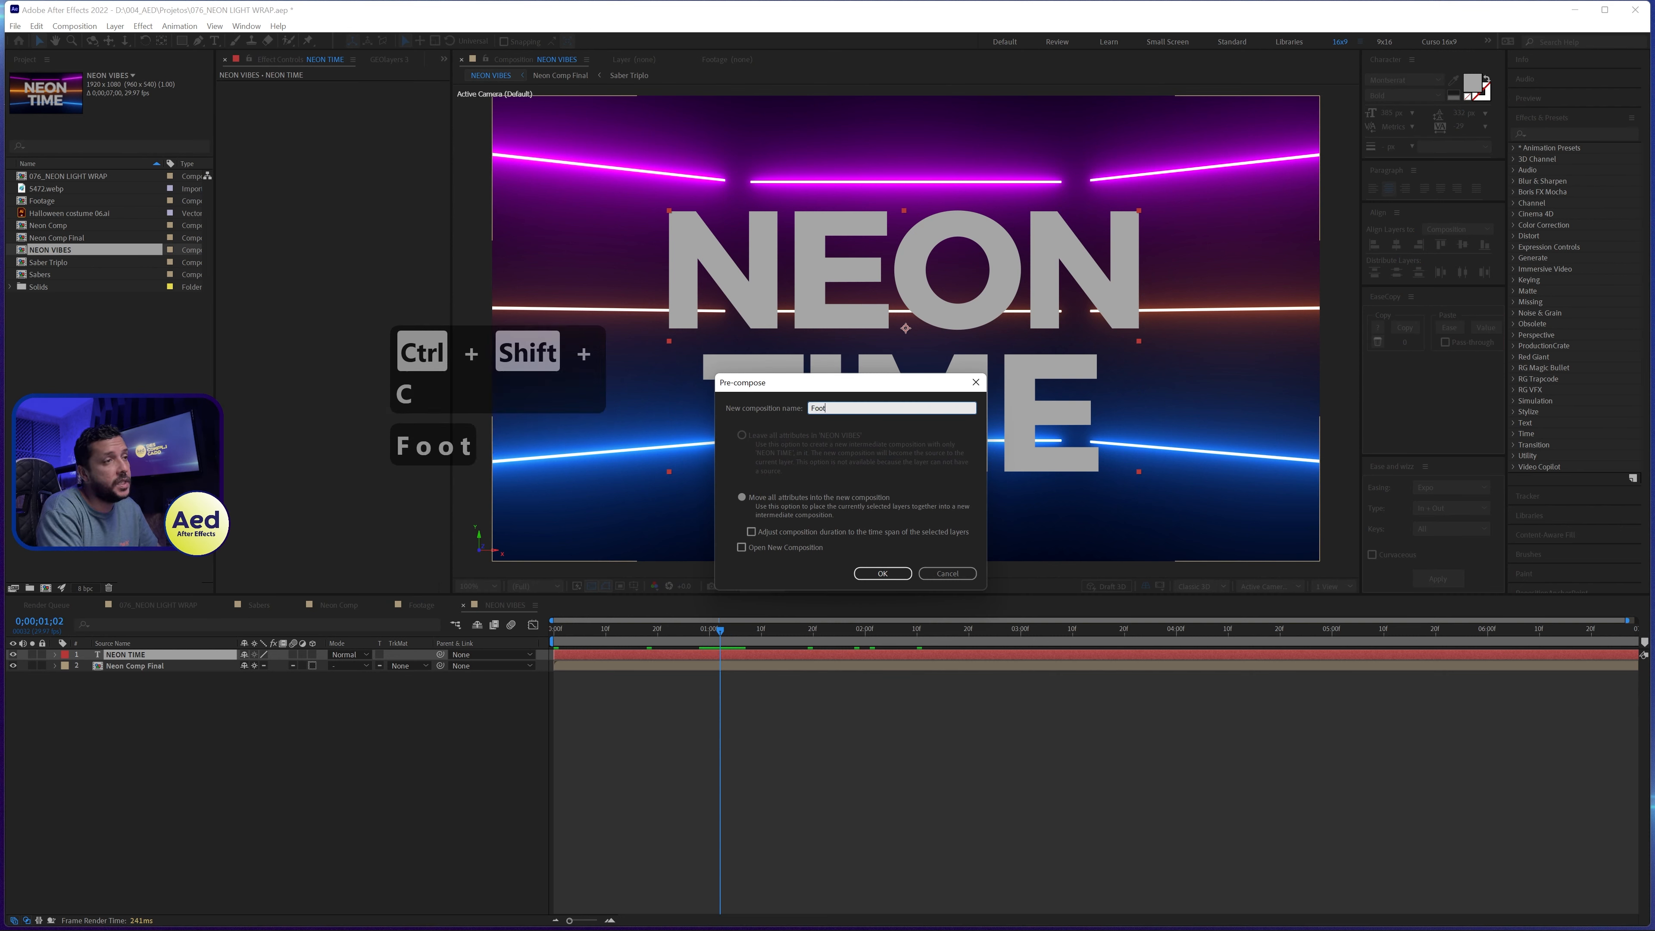
pyautogui.write('age')
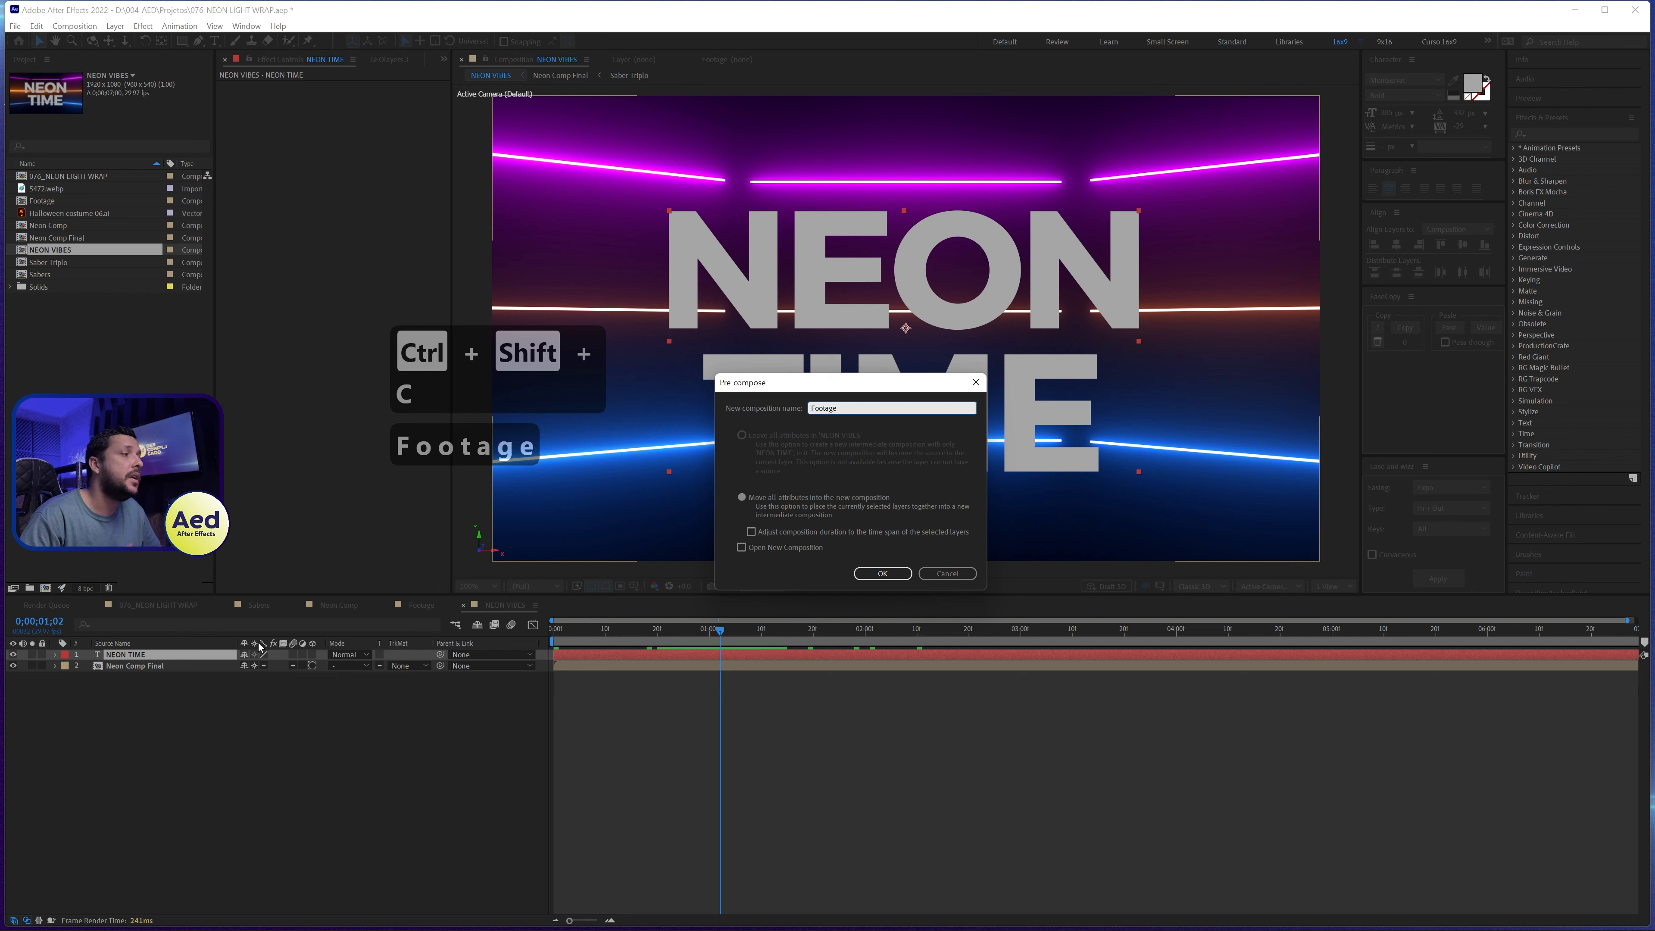
pyautogui.click(874, 576)
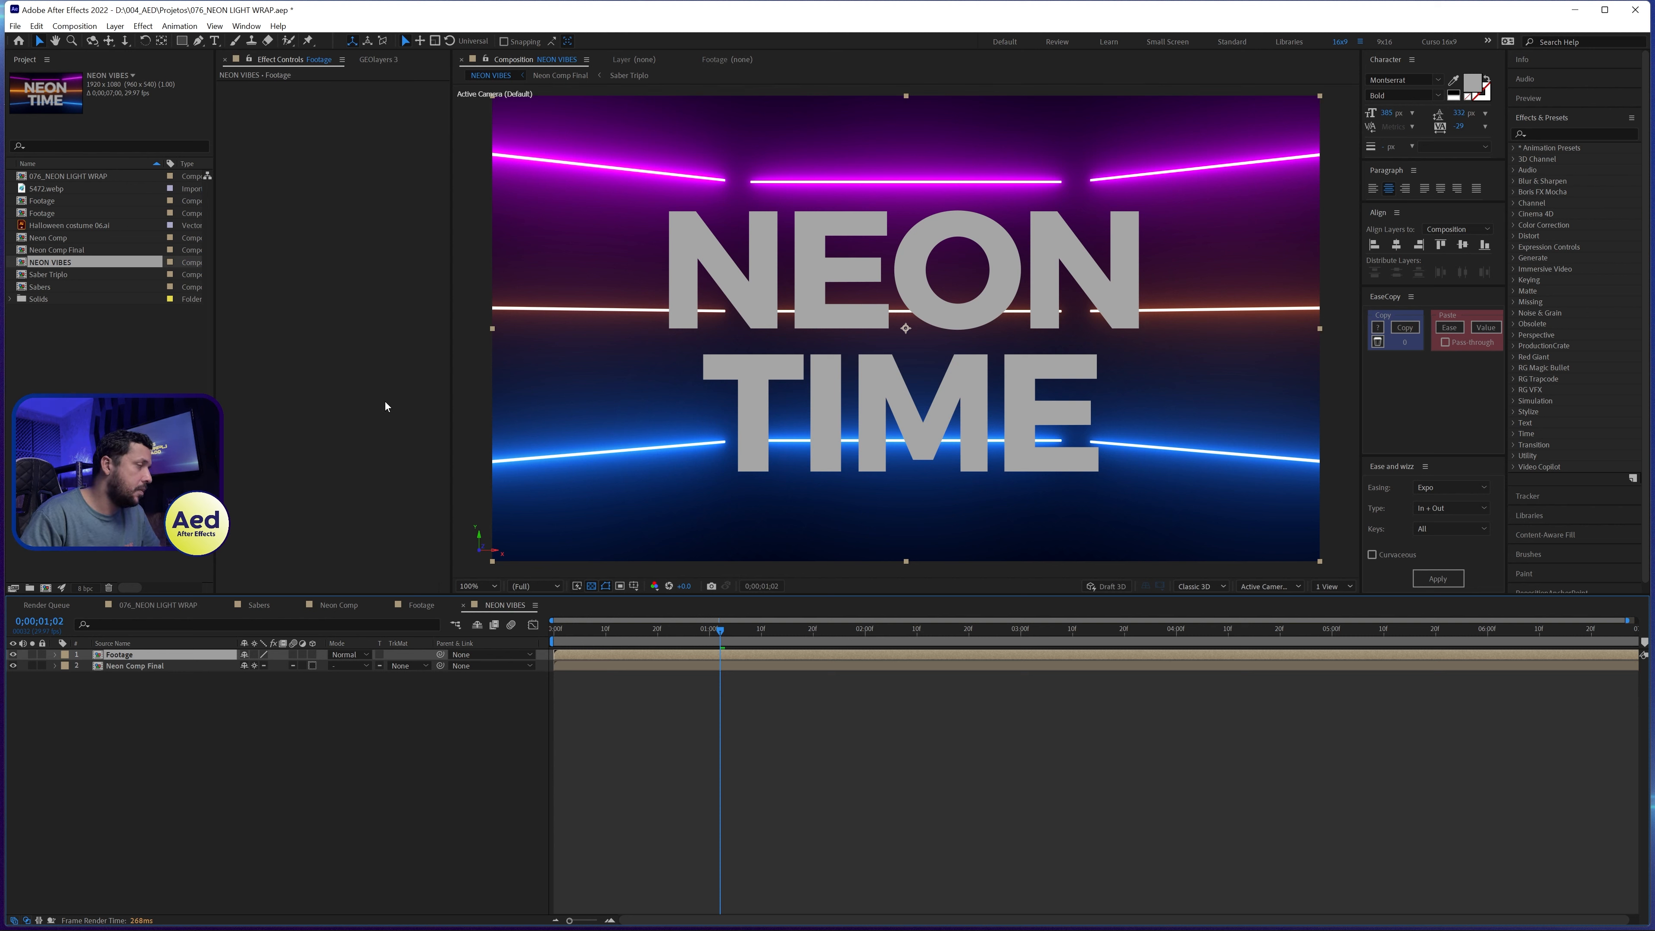
# Step: Apply the Crate's Light Wrap effect to the Footage layer with Neon Comp Final as its background layer
pyautogui.rightClick(355, 238)
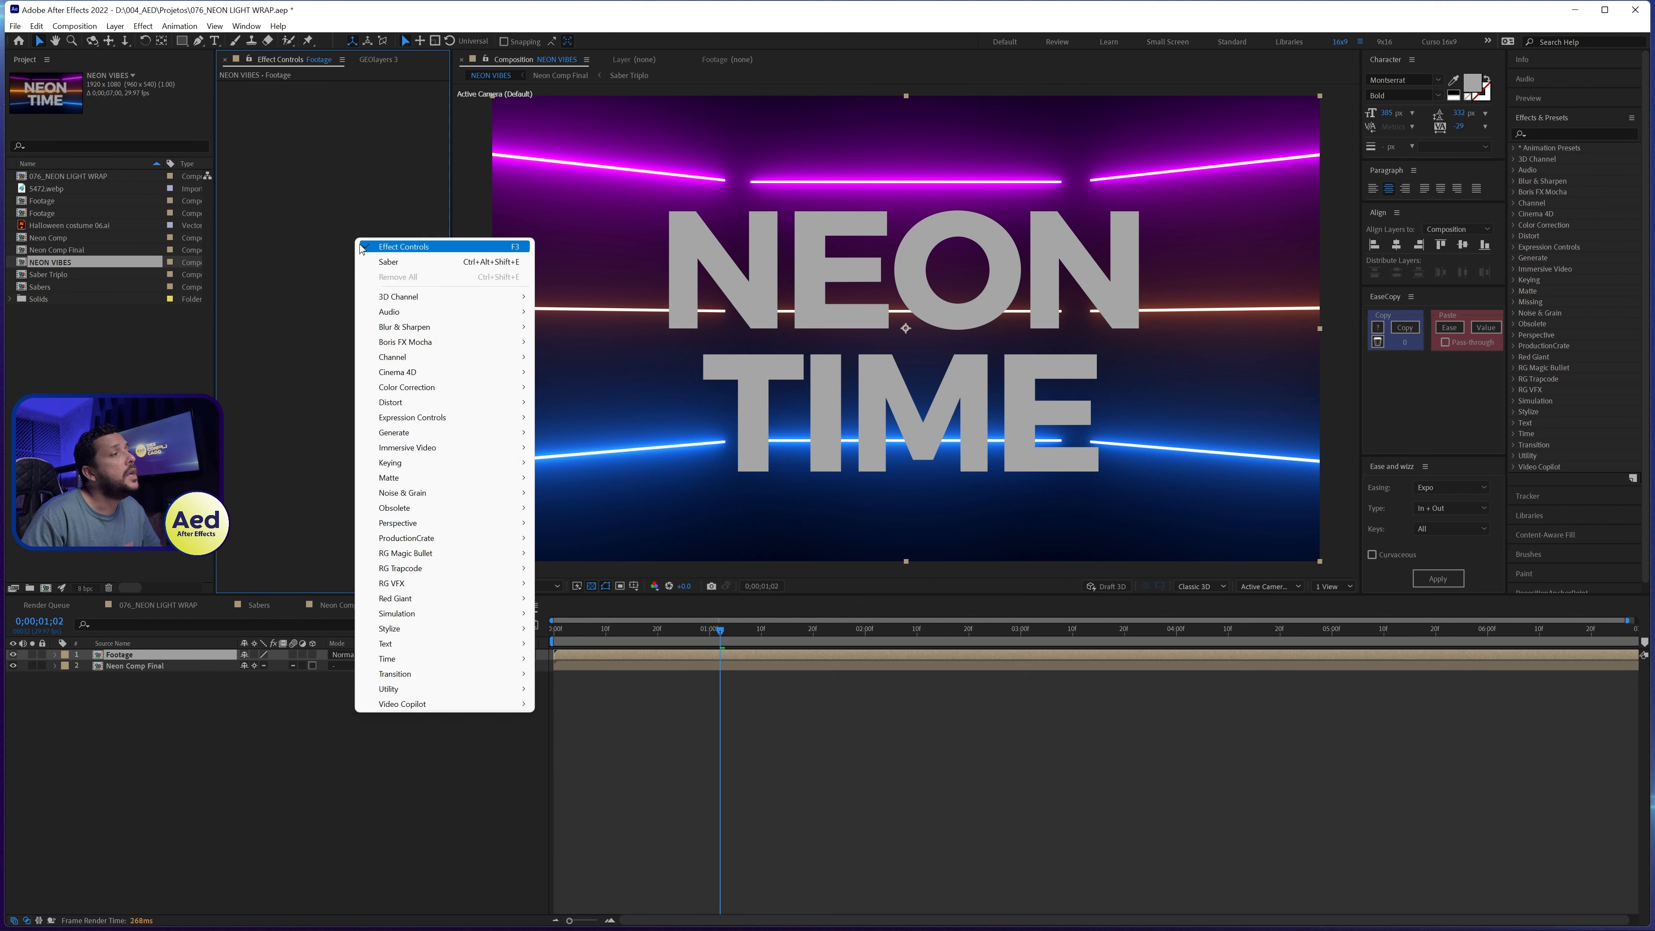
pyautogui.moveTo(427, 538)
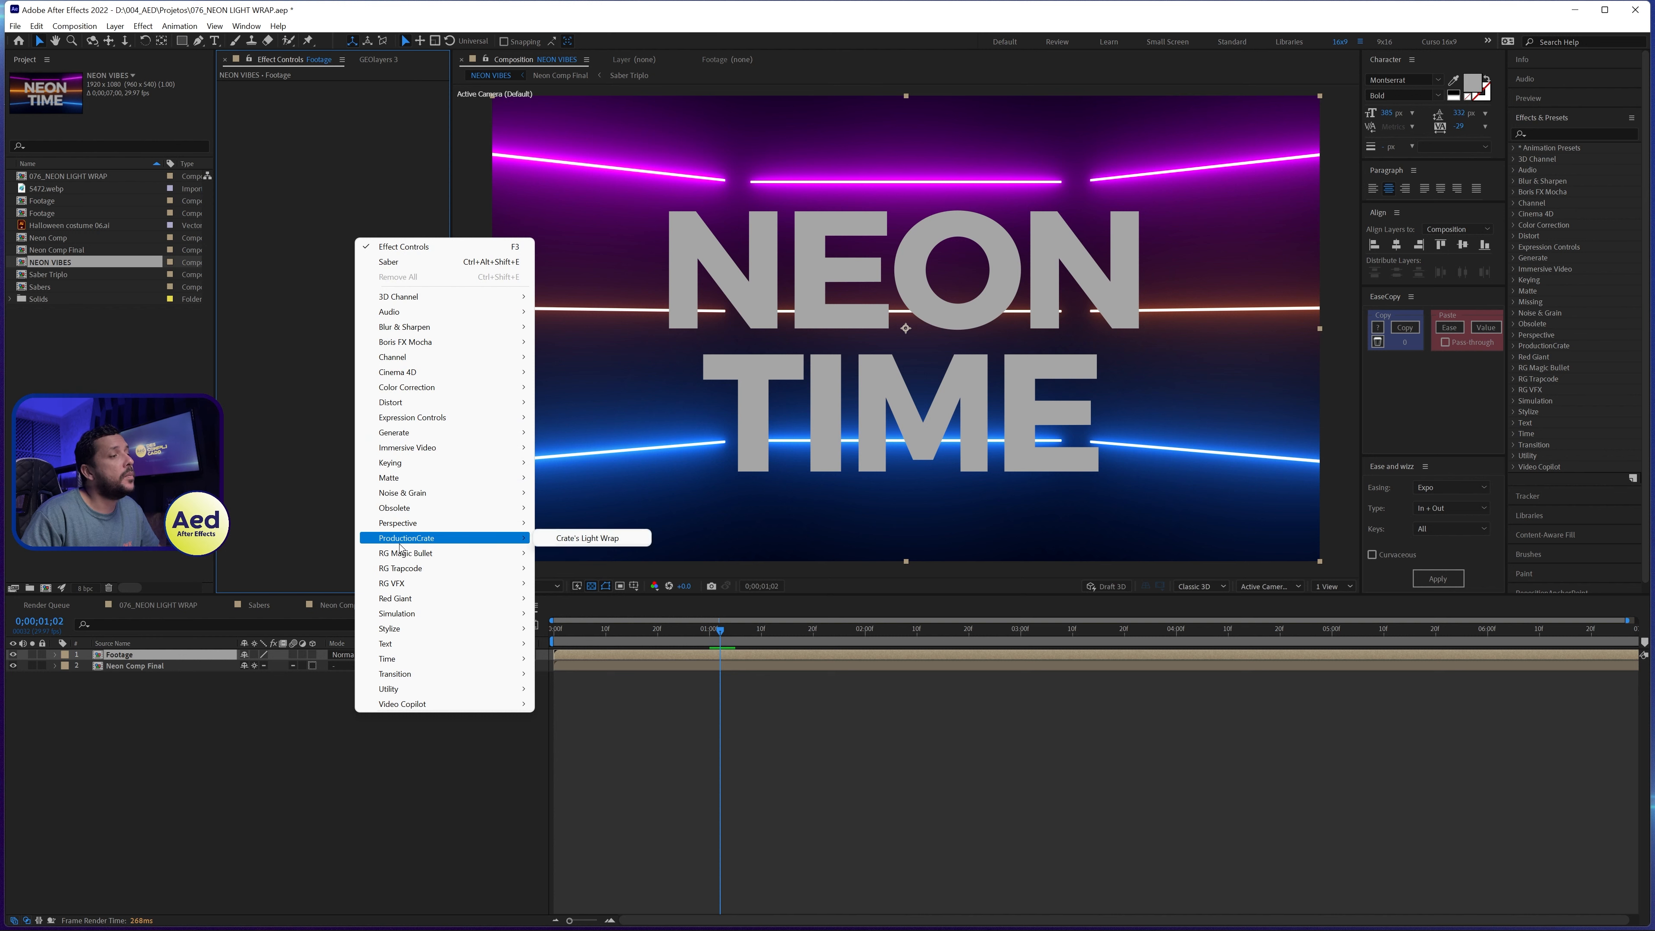
pyautogui.click(596, 539)
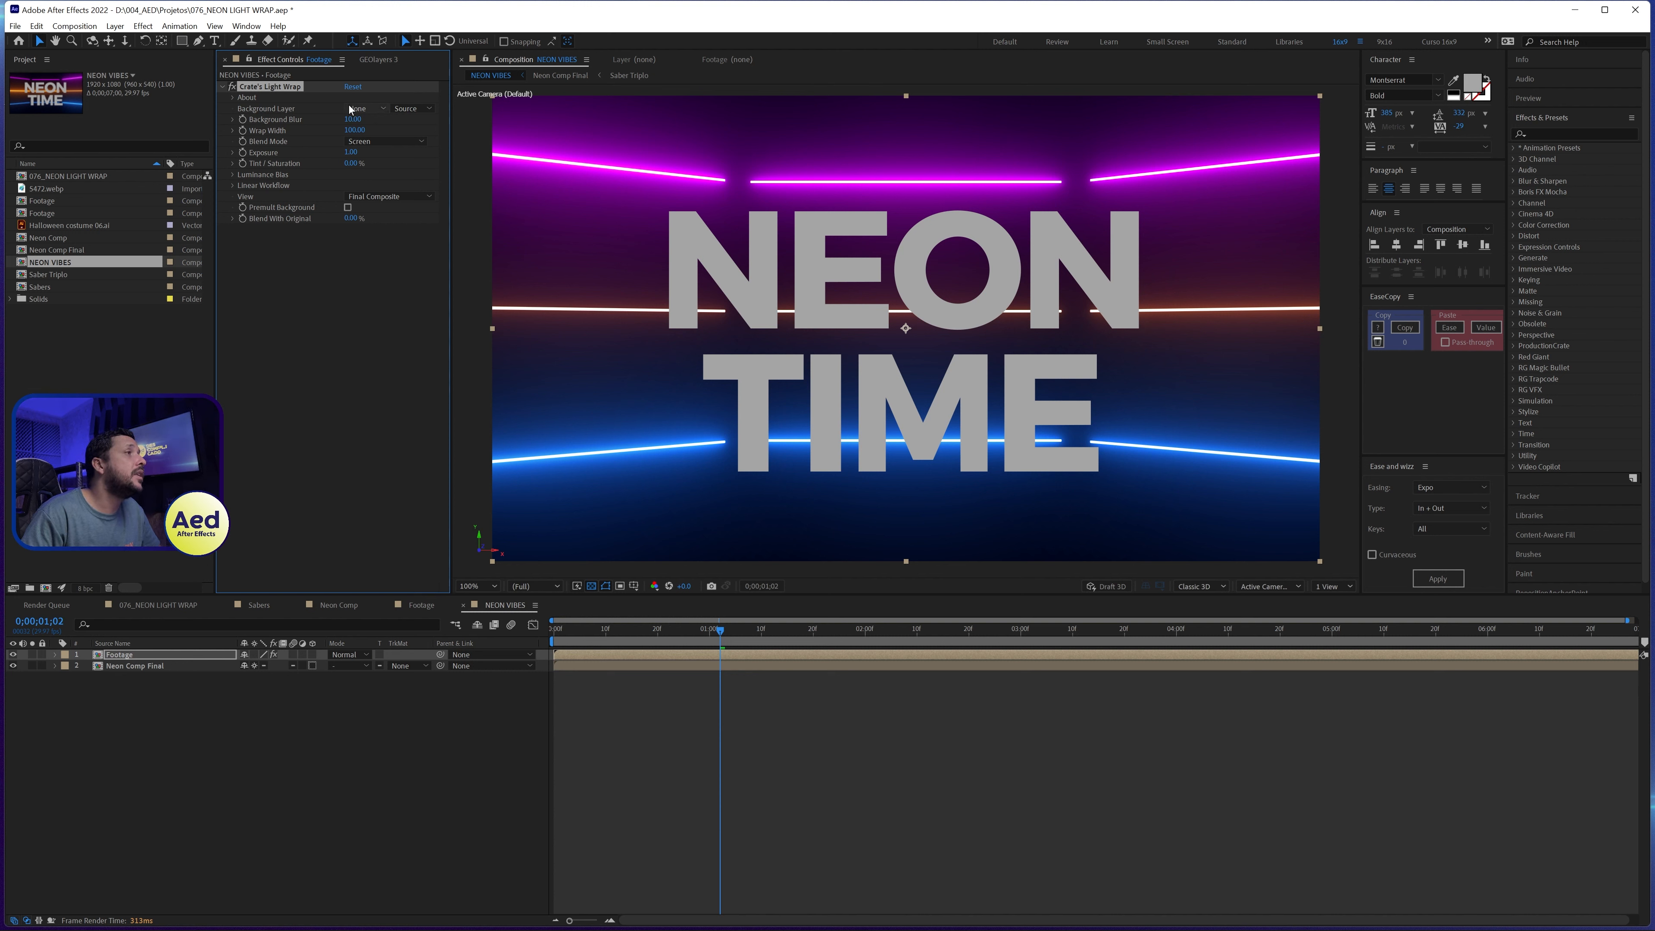
pyautogui.click(382, 109)
pyautogui.click(395, 158)
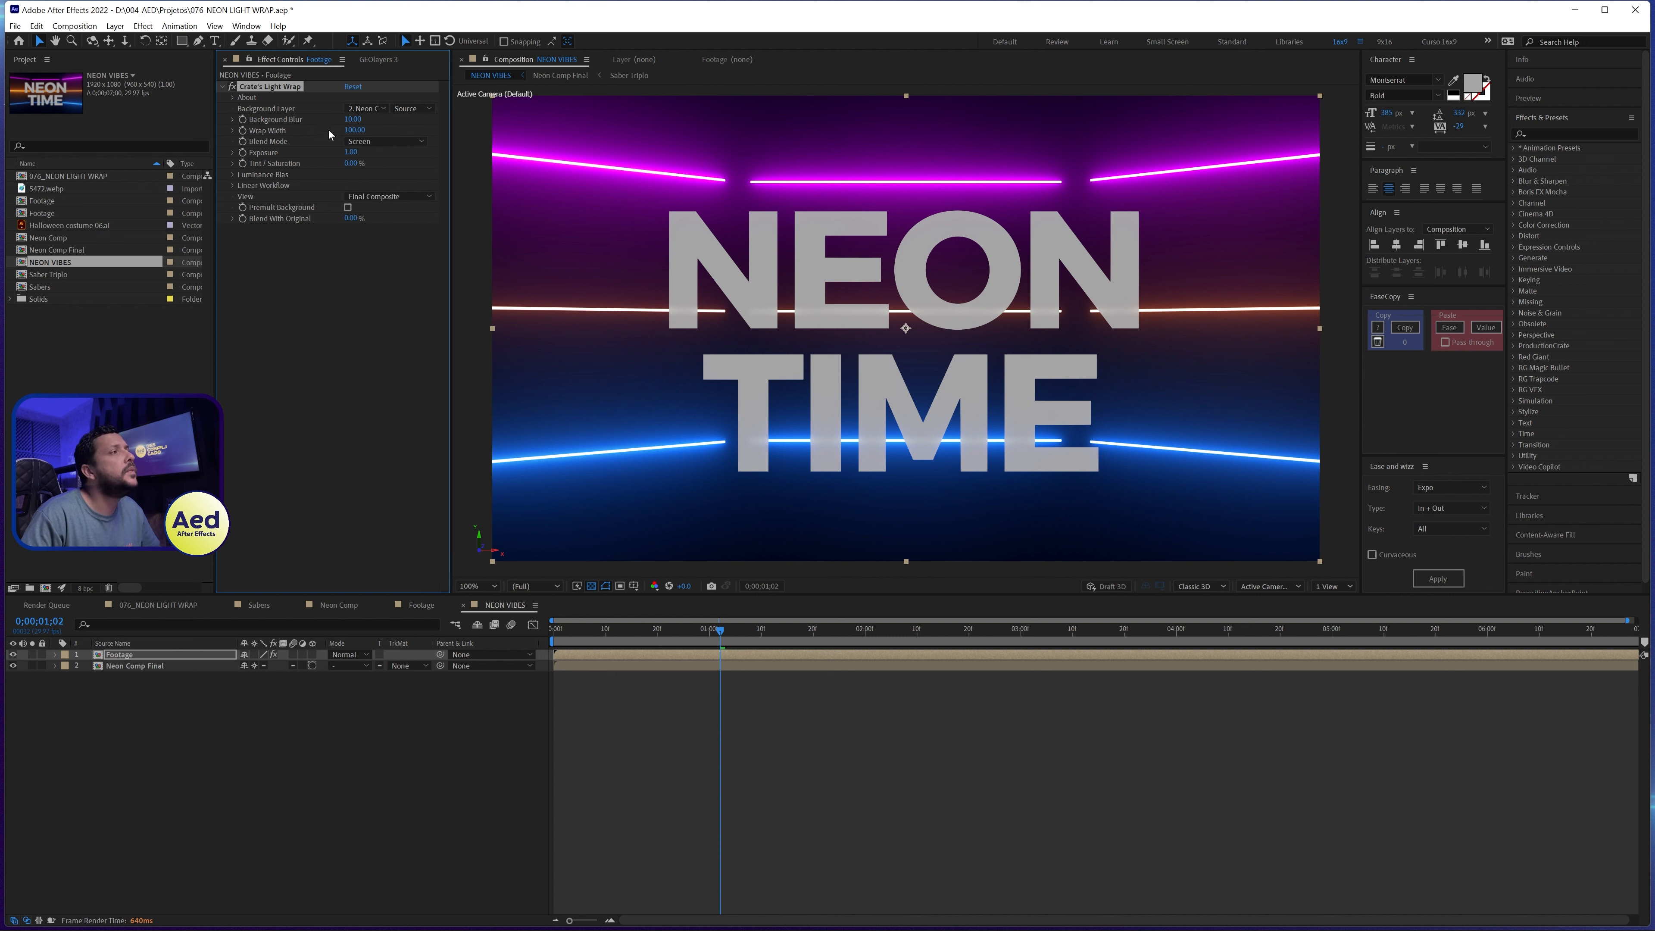
# Step: Set the Light Wrap's Background Blur to 5 and play the animation up to 0;00;01;24
pyautogui.moveTo(346, 120); pyautogui.dragTo(272, 118)
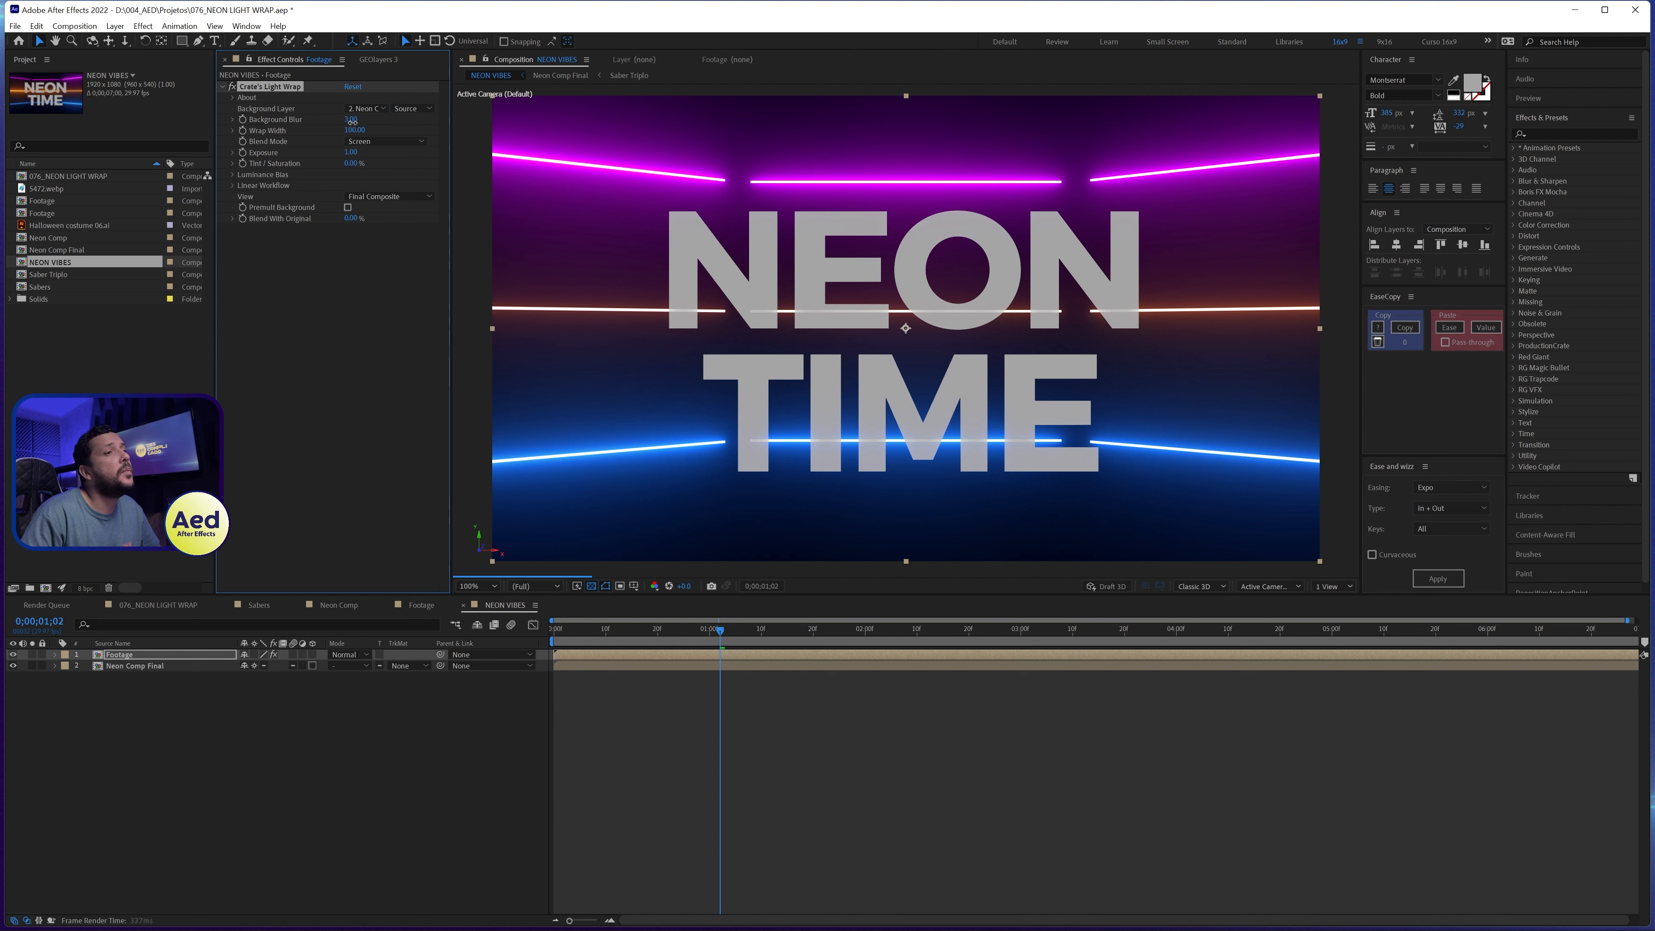
pyautogui.moveTo(352, 119); pyautogui.dragTo(363, 119)
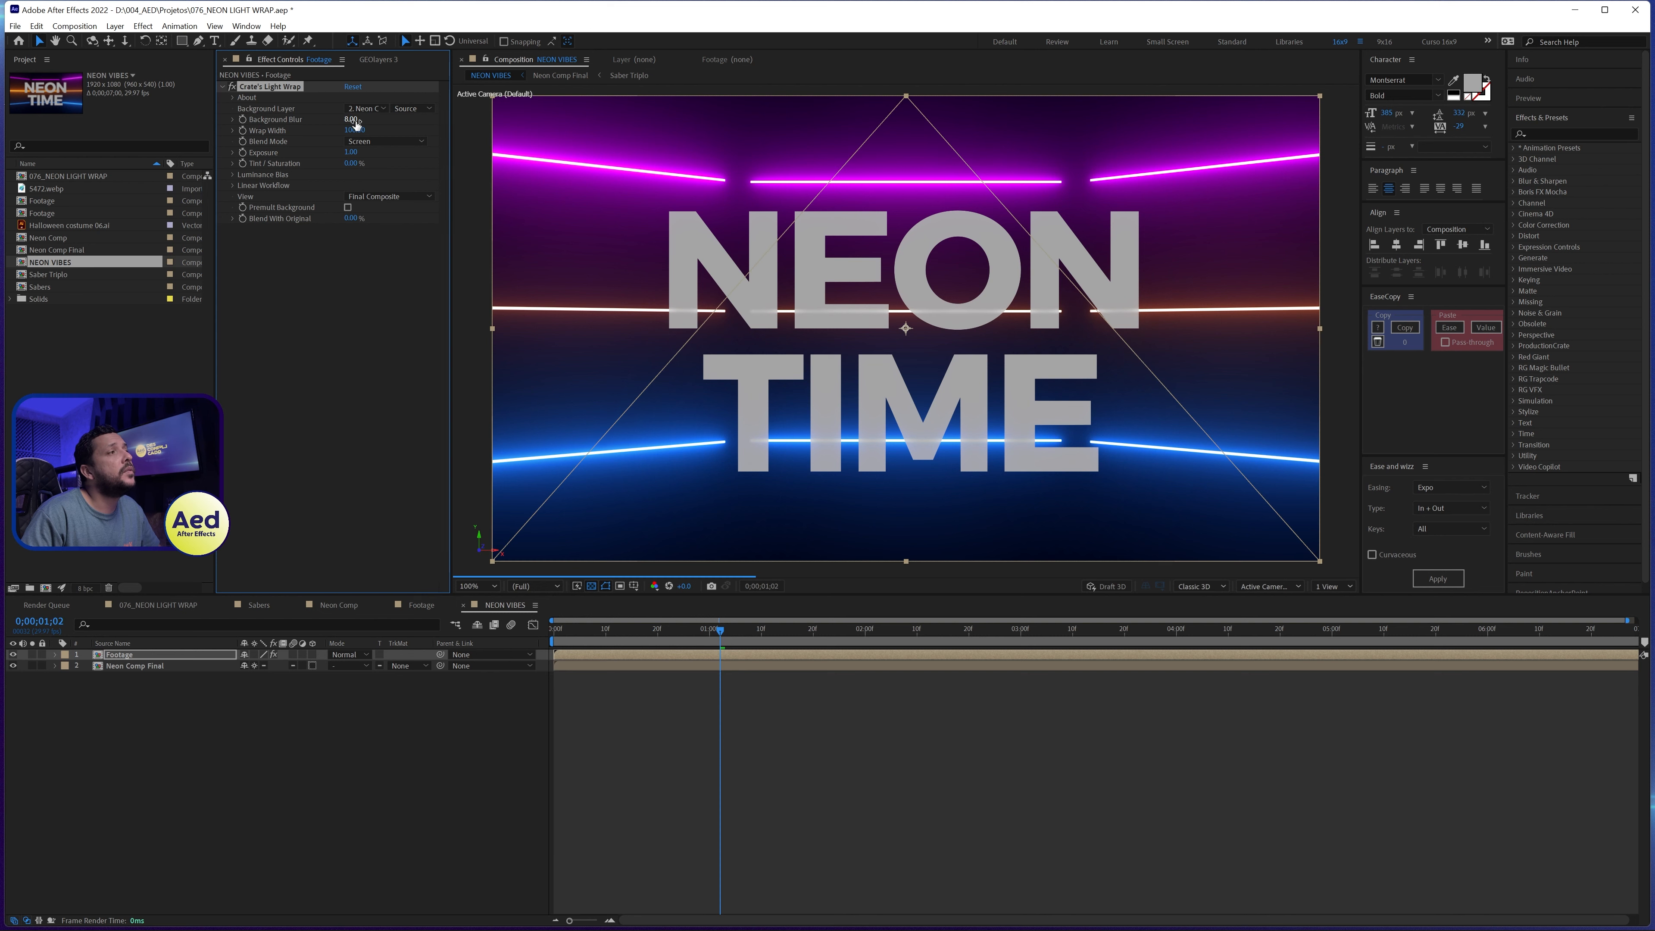
pyautogui.click(350, 119)
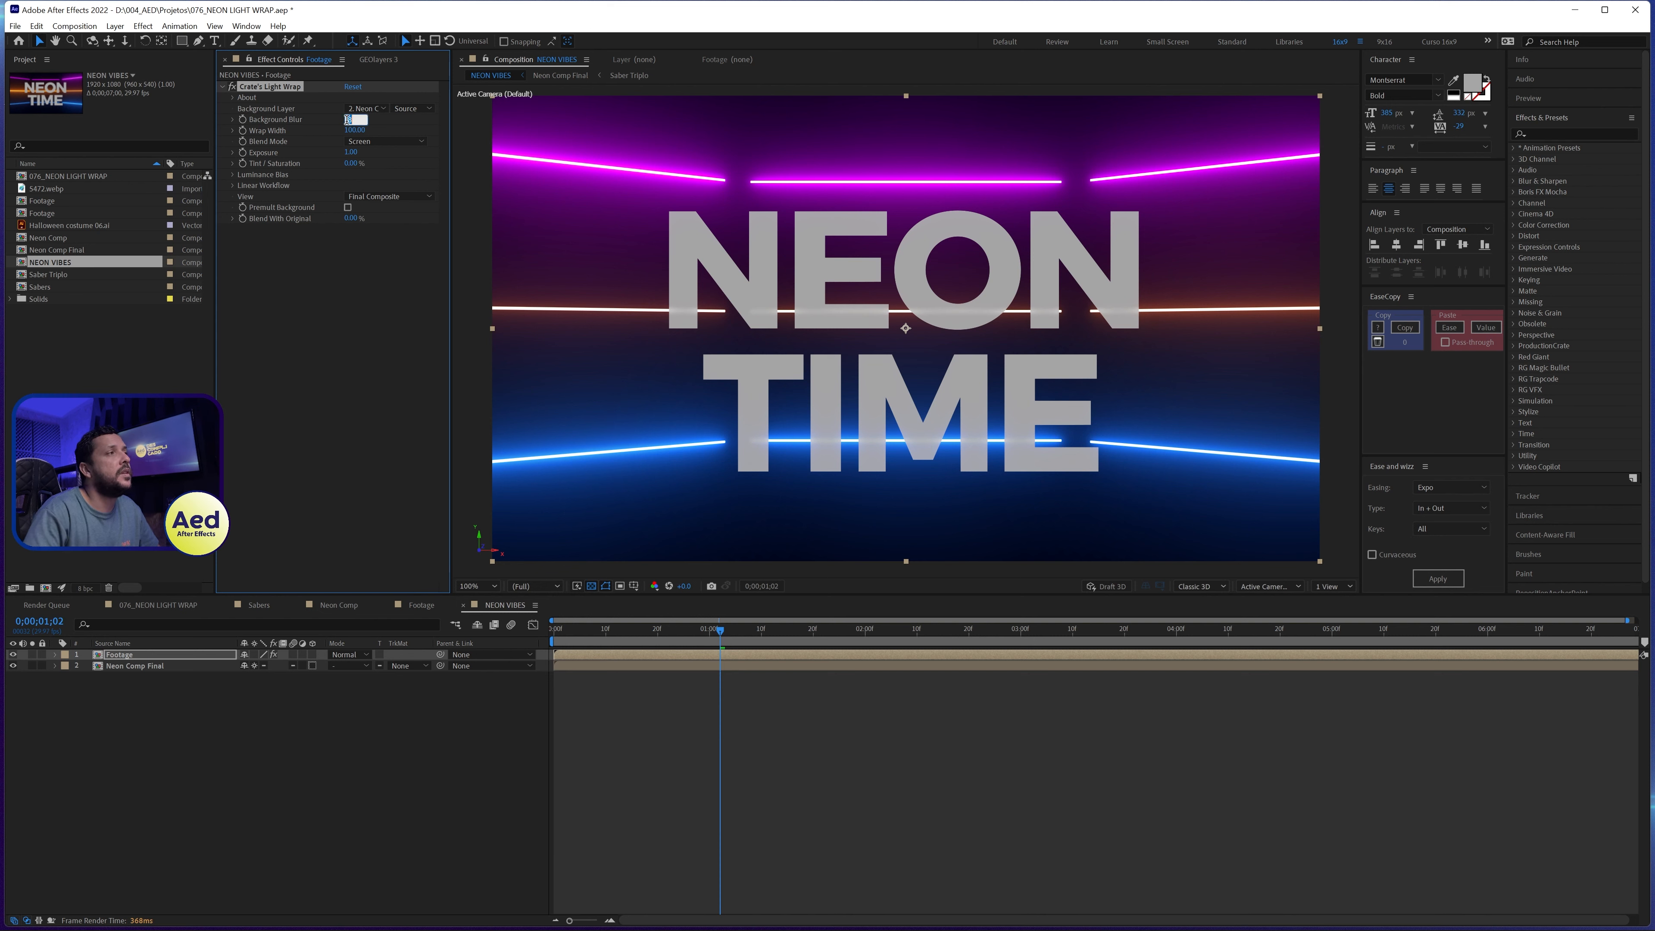
pyautogui.write('5')
pyautogui.press('Return')
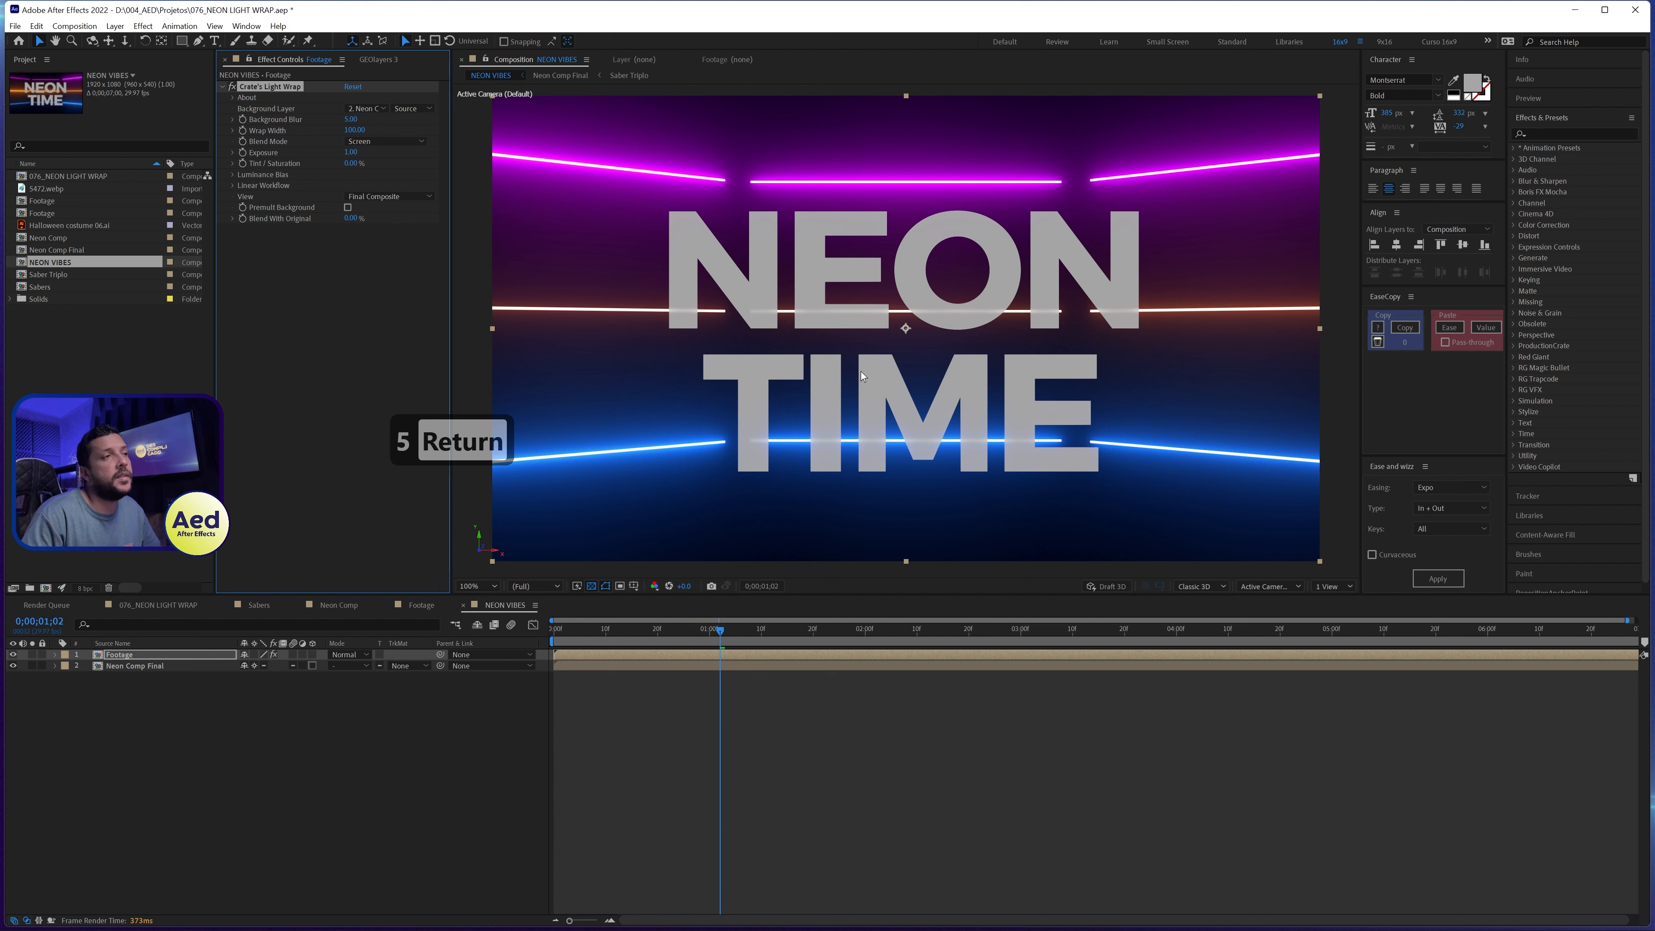
pyautogui.press('space')
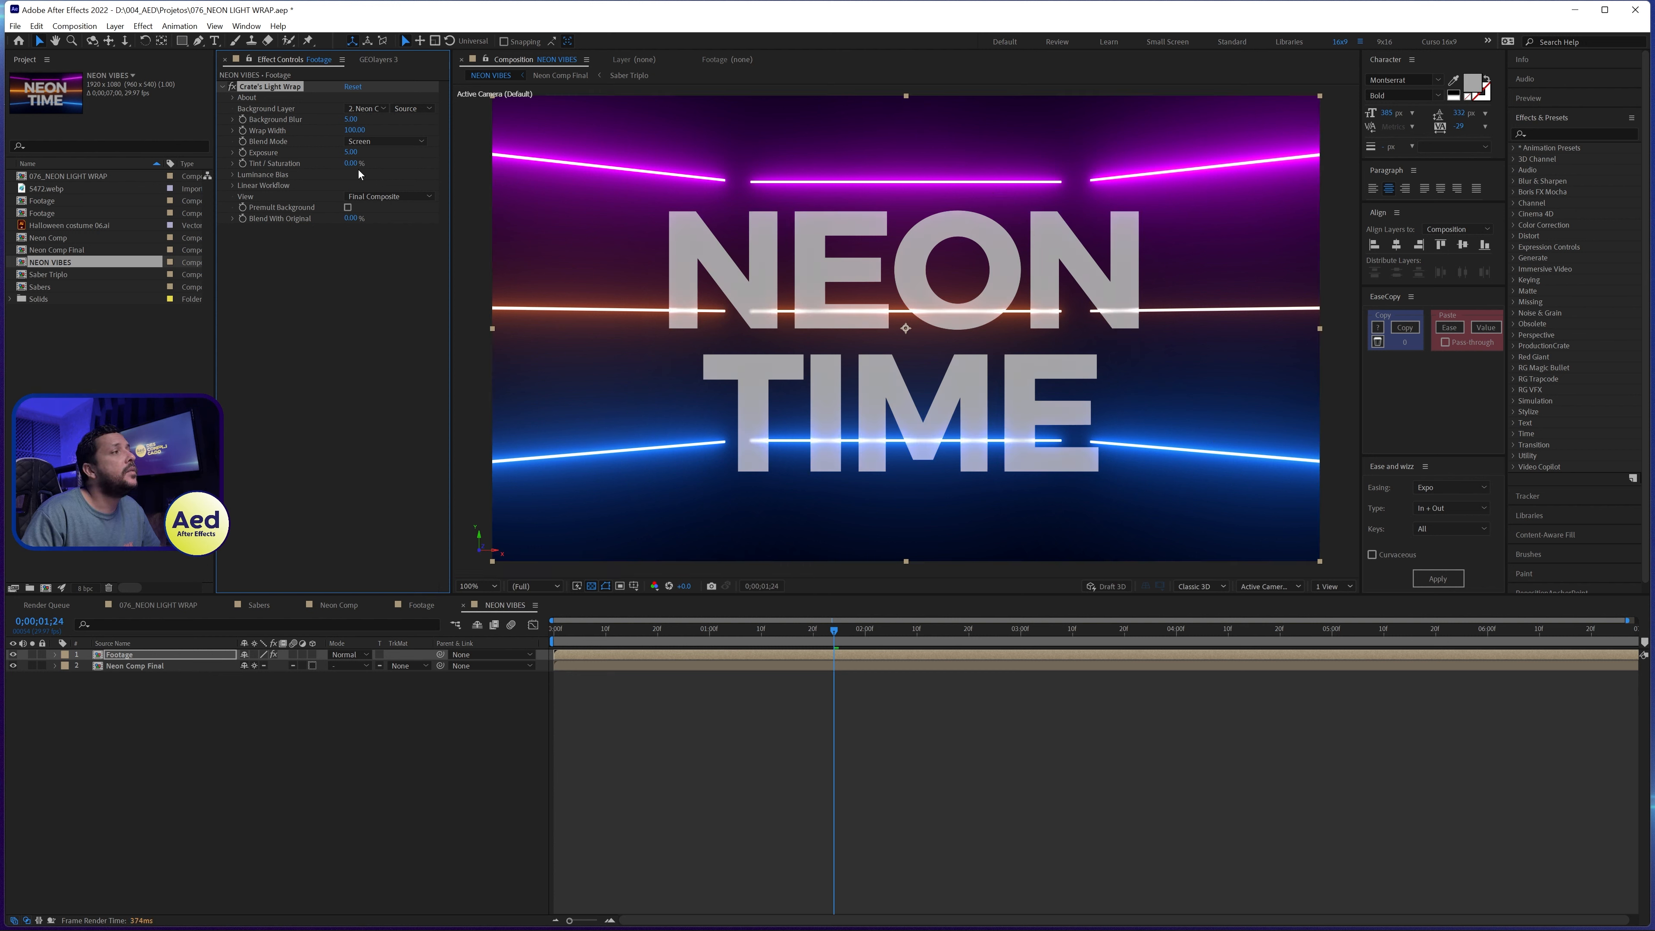
# Step: Set the Light Wrap's Background Blur to 10 and increase its Wrap Width to about 565
pyautogui.click(350, 119)
pyautogui.write('10')
pyautogui.press('Return')
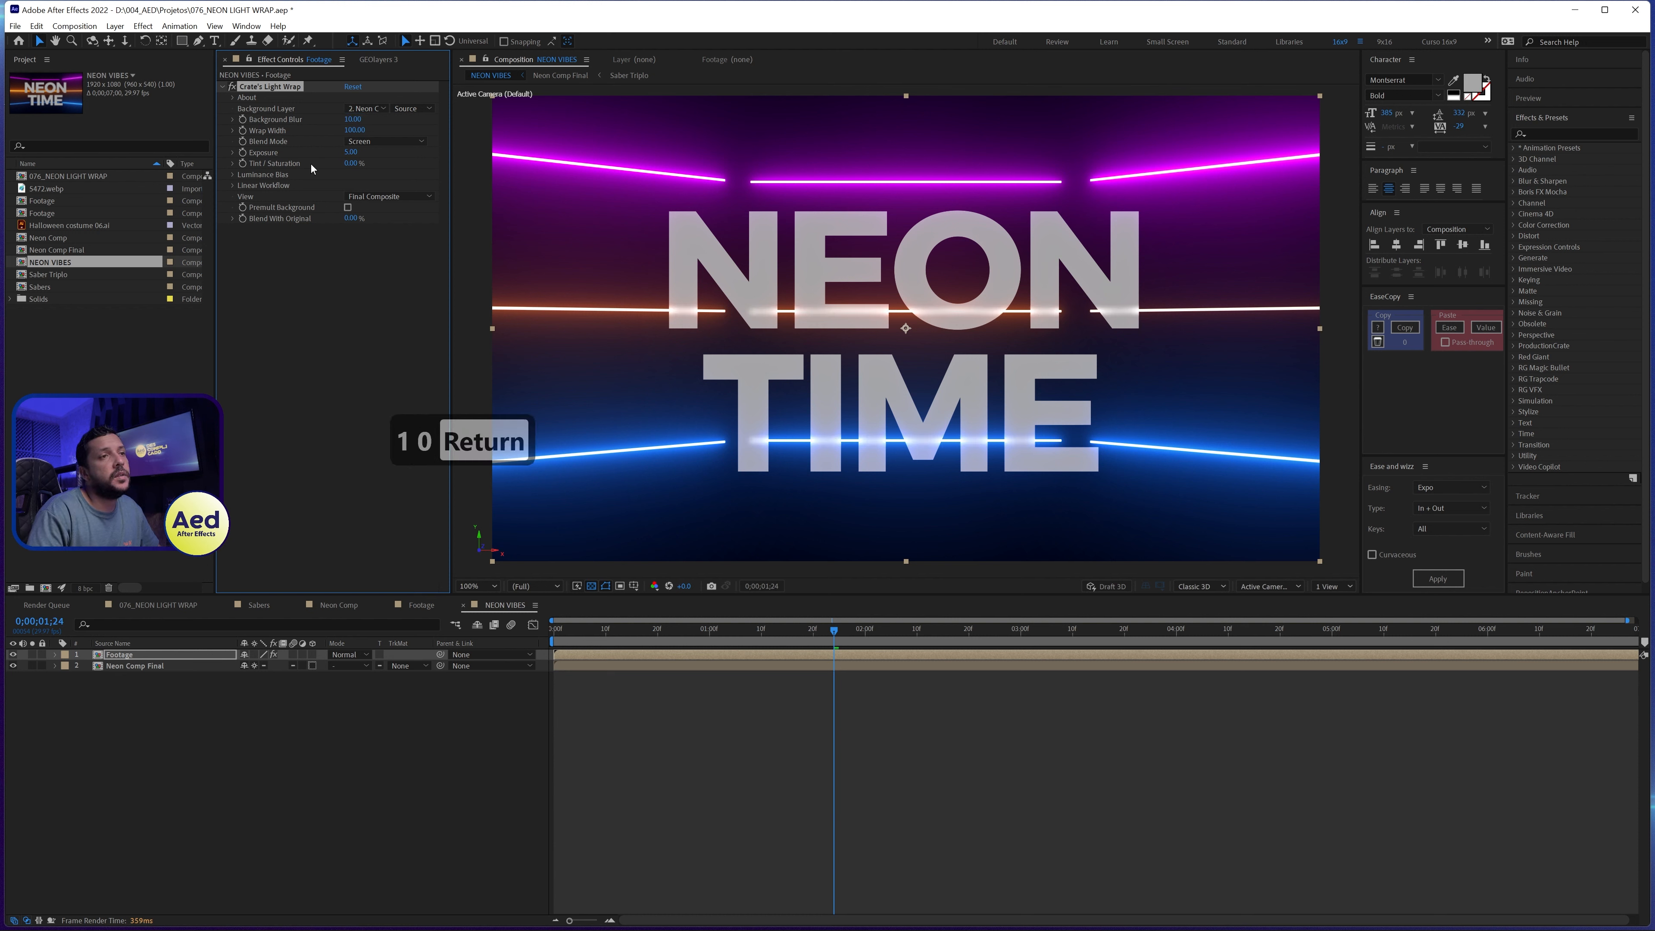
pyautogui.click(359, 131)
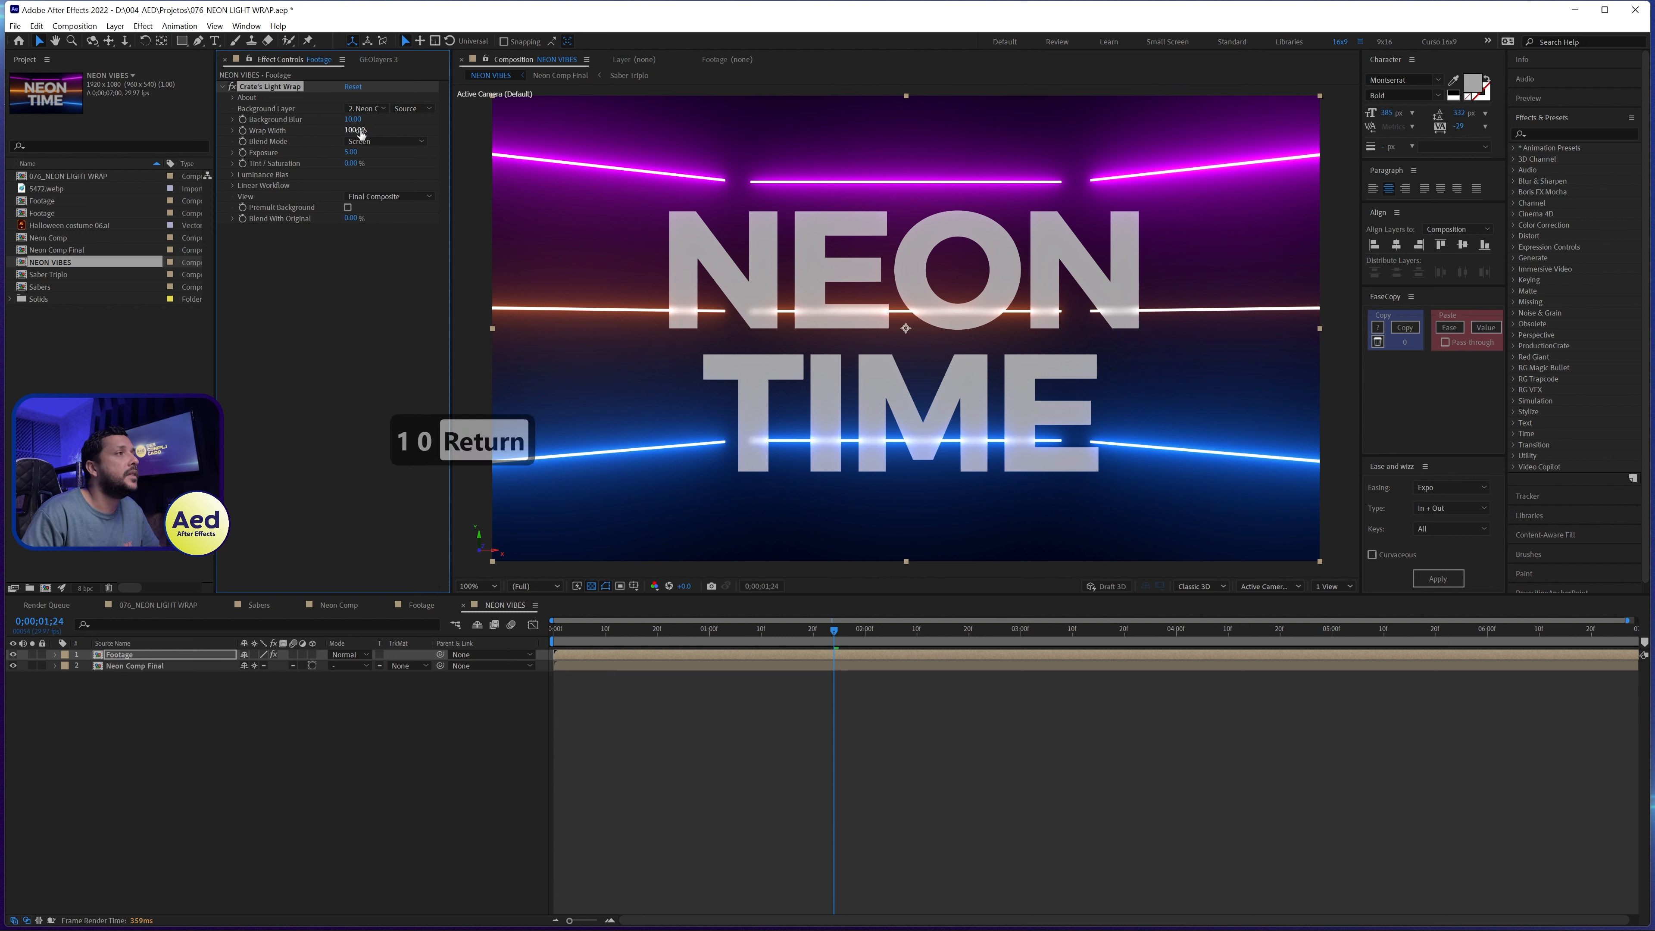
pyautogui.moveTo(358, 131); pyautogui.dragTo(687, 139)
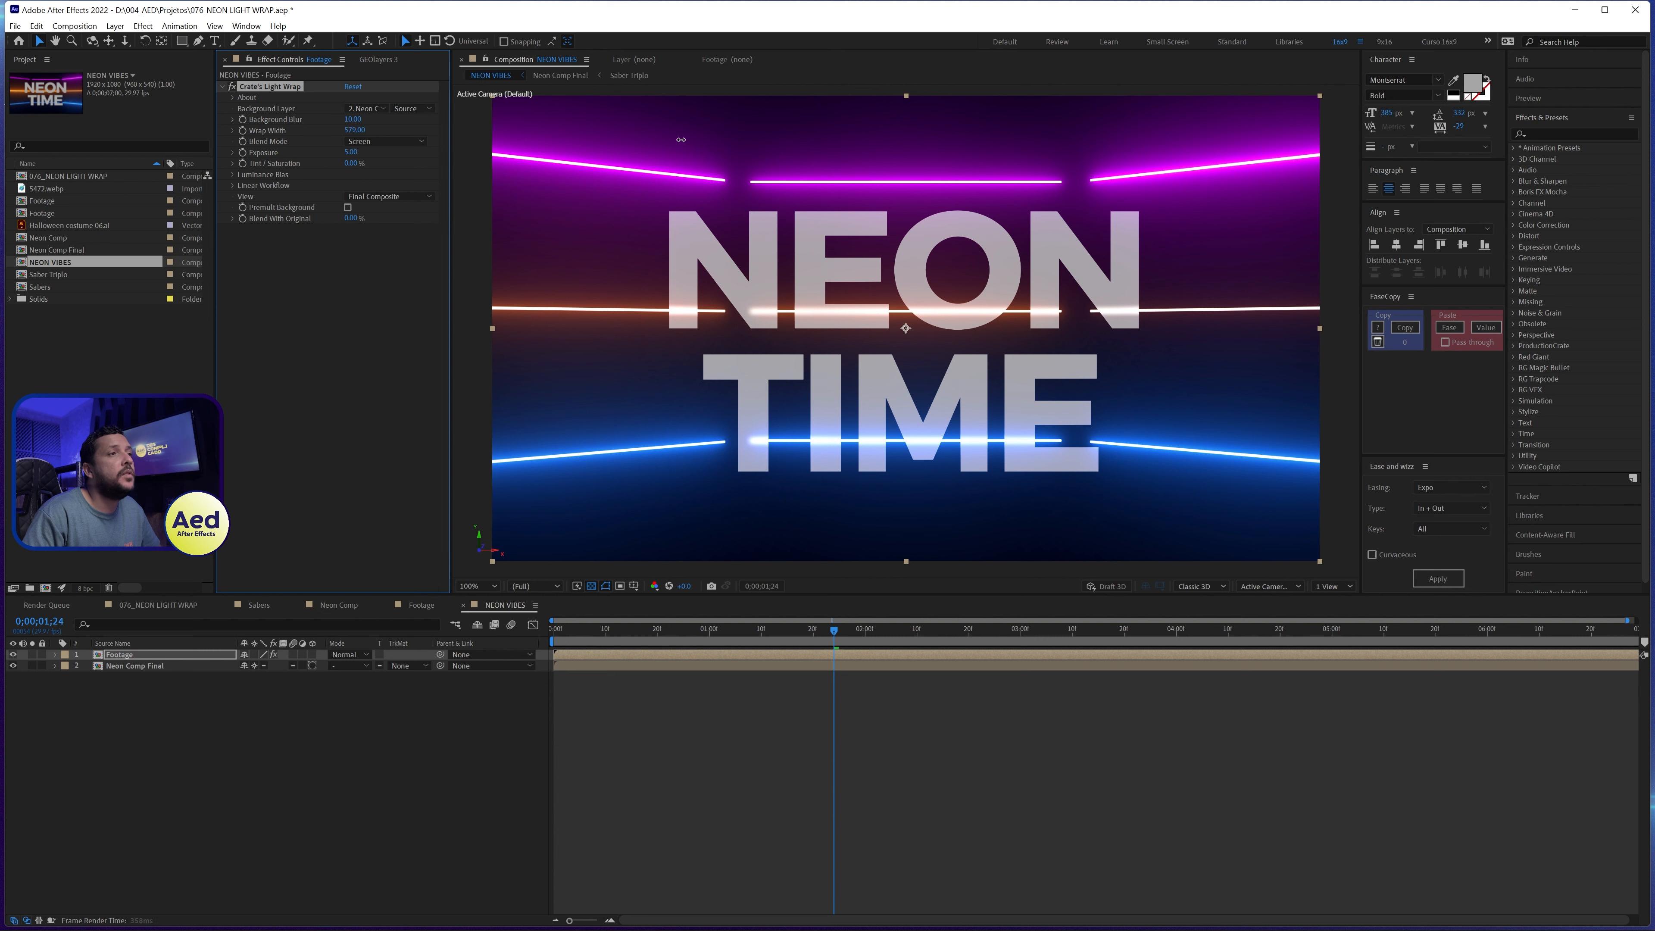
pyautogui.moveTo(687, 139)
pyautogui.mouseDown()
pyautogui.moveTo(770, 148)
pyautogui.moveTo(661, 152)
pyautogui.mouseUp()
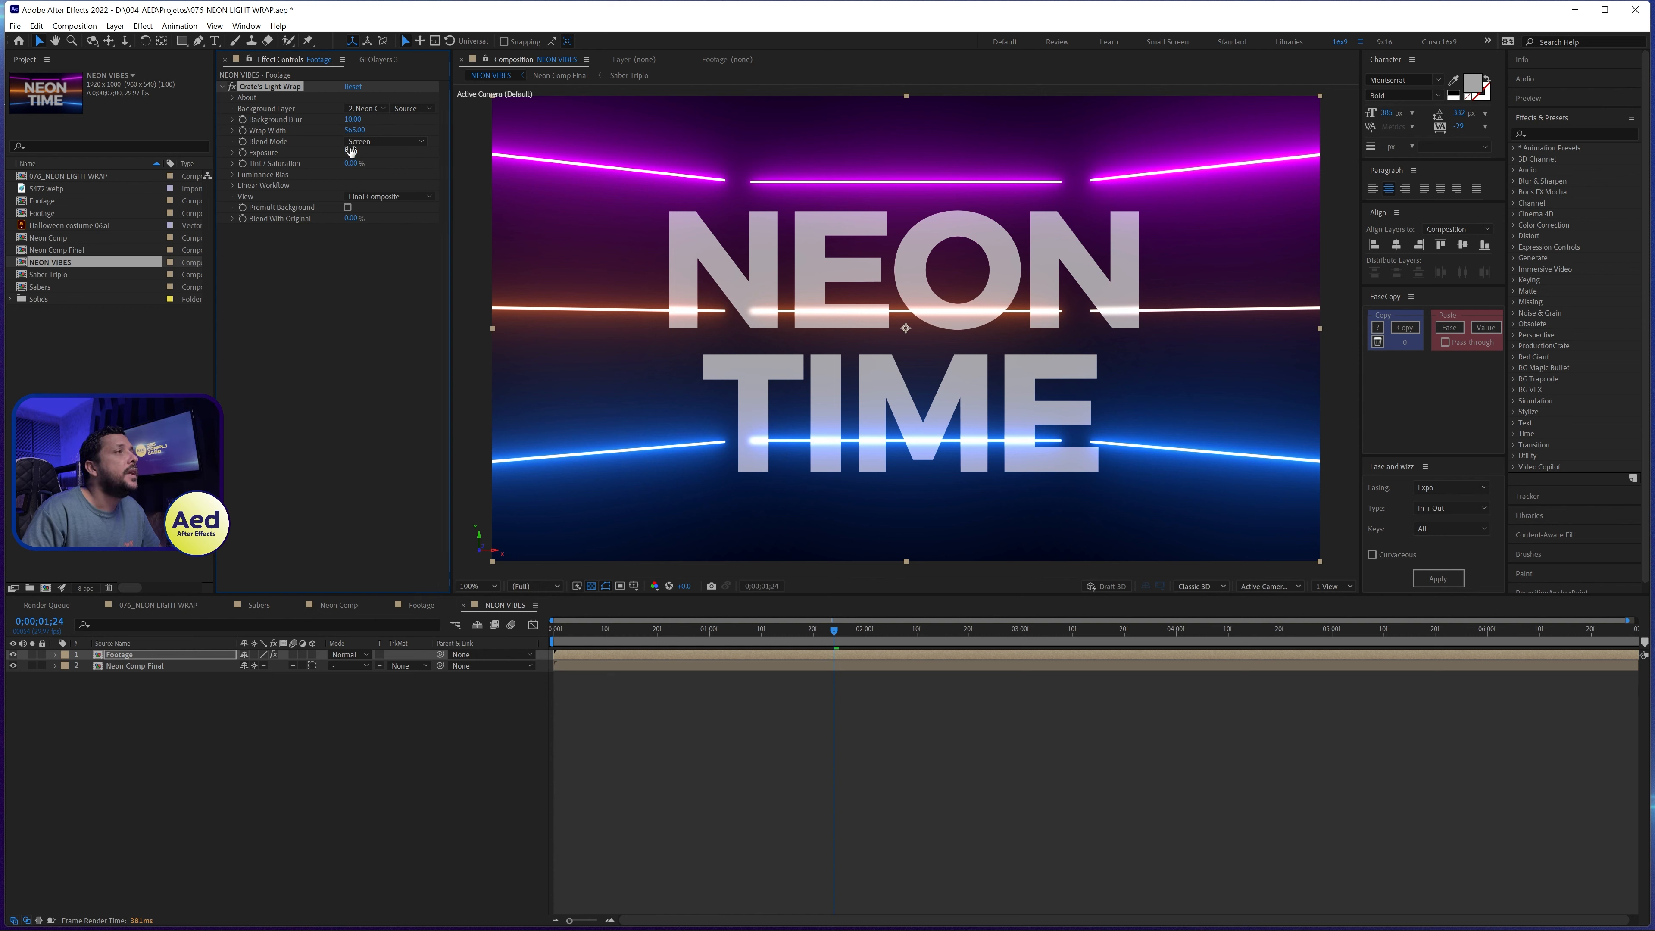
# Step: Set the Light Wrap's Background Blur to 20, save the project and preview the neon reflections on the title
pyautogui.click(351, 120)
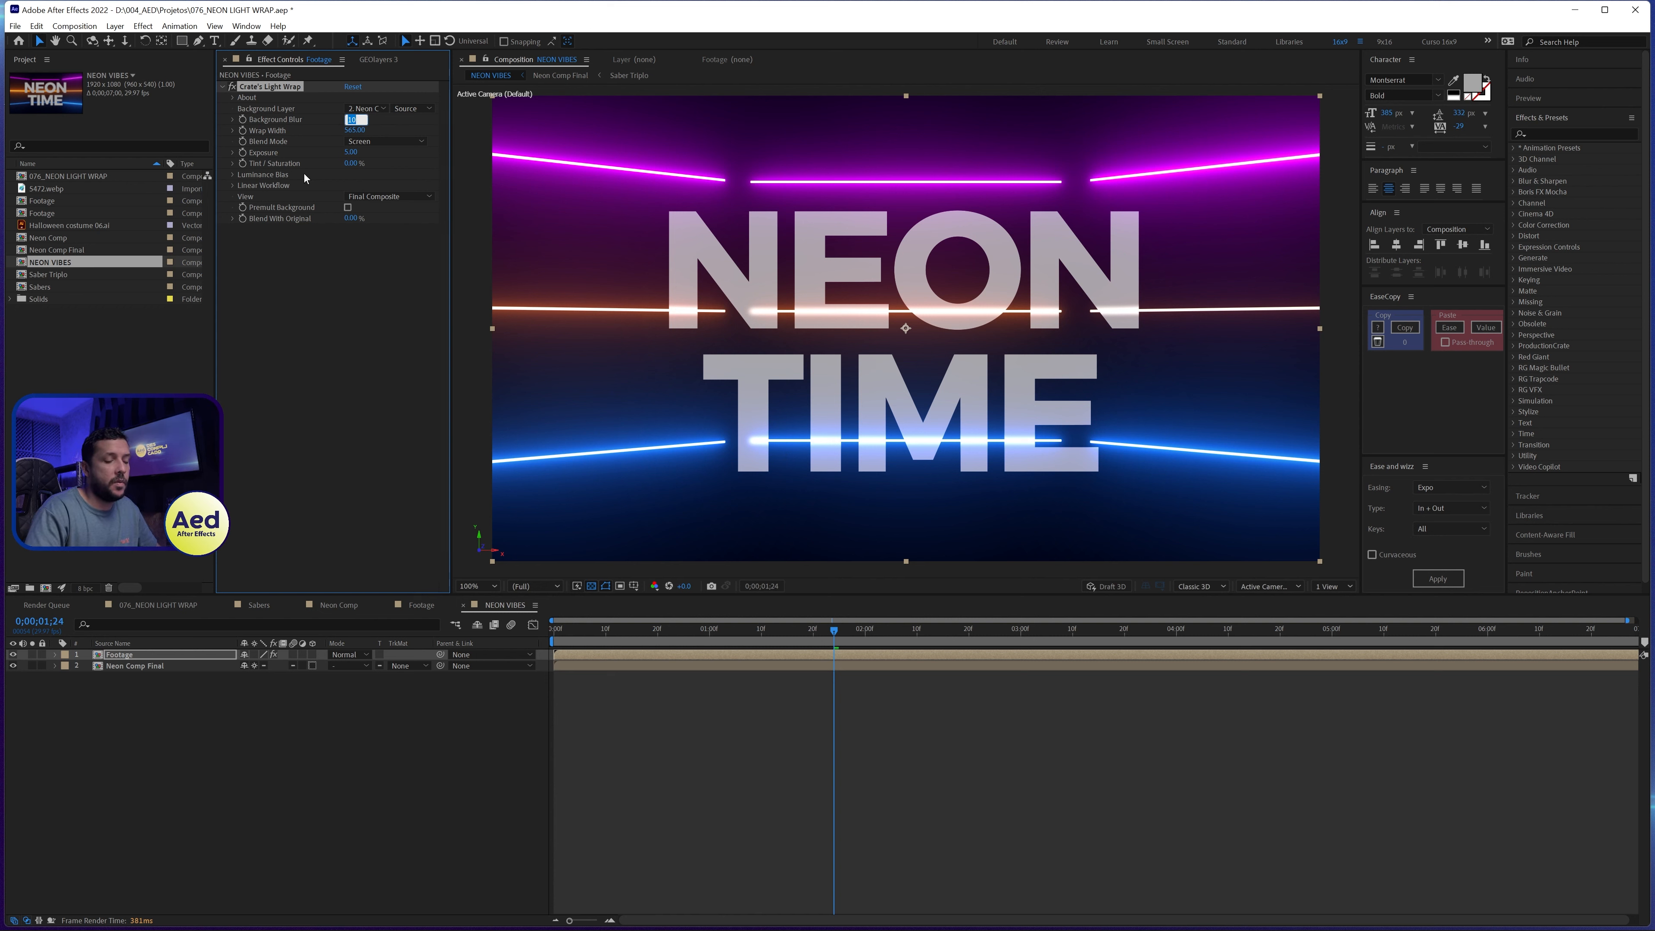
pyautogui.write('20')
pyautogui.press('Return')
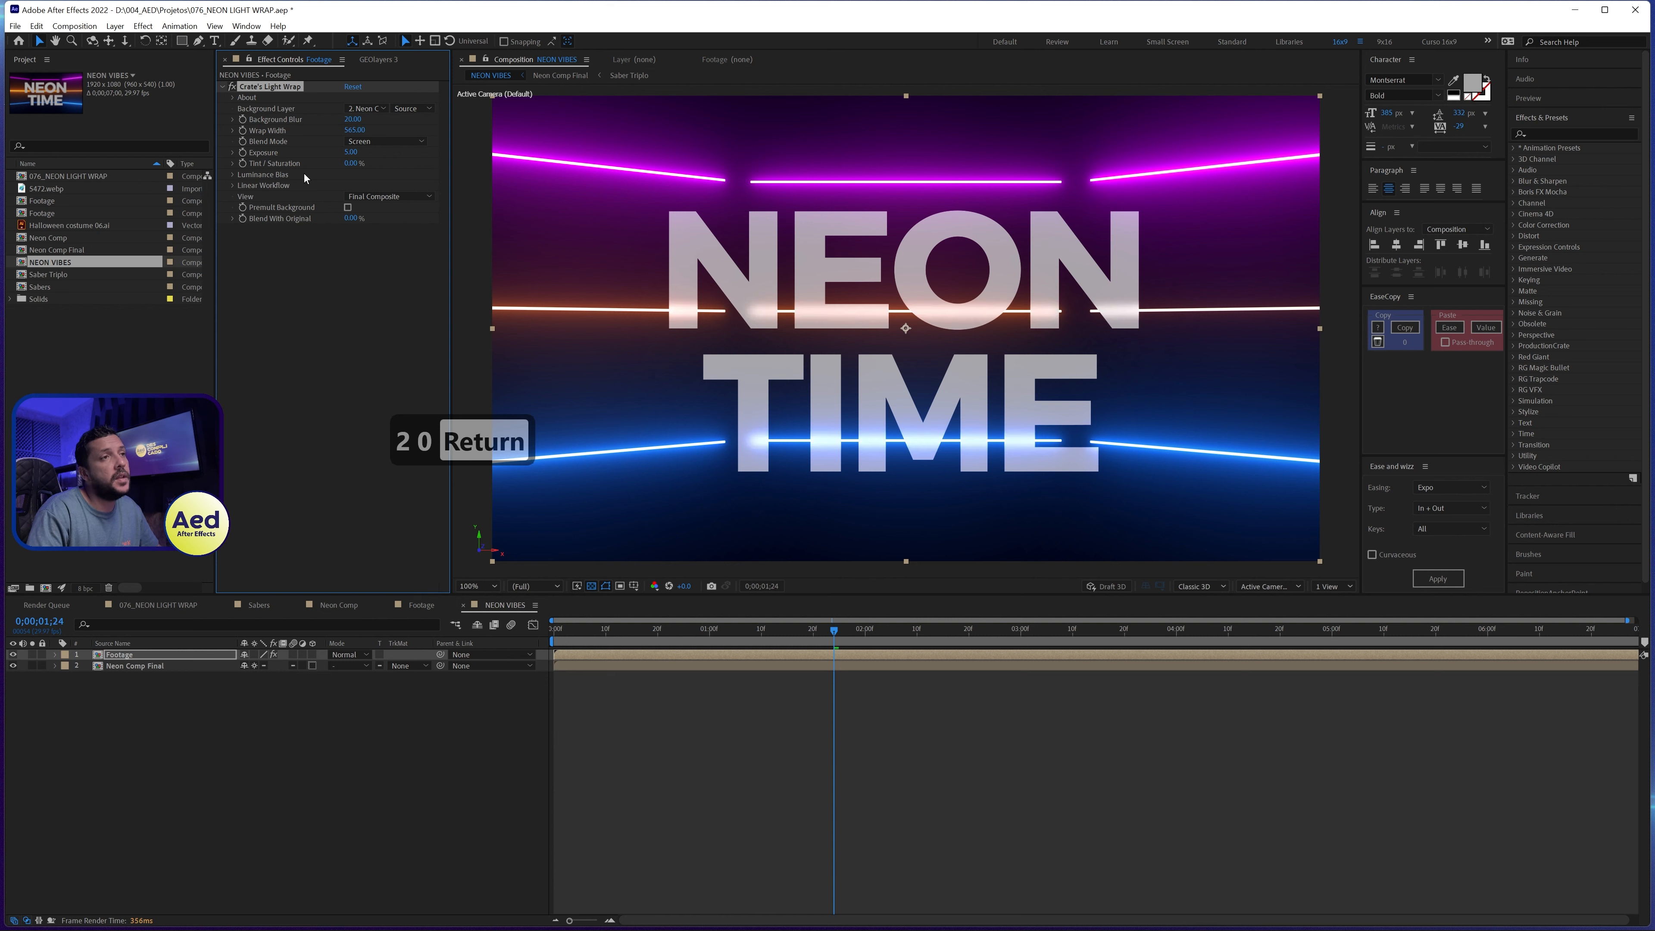
pyautogui.hotkey('ctrl', 's')
pyautogui.press('0')
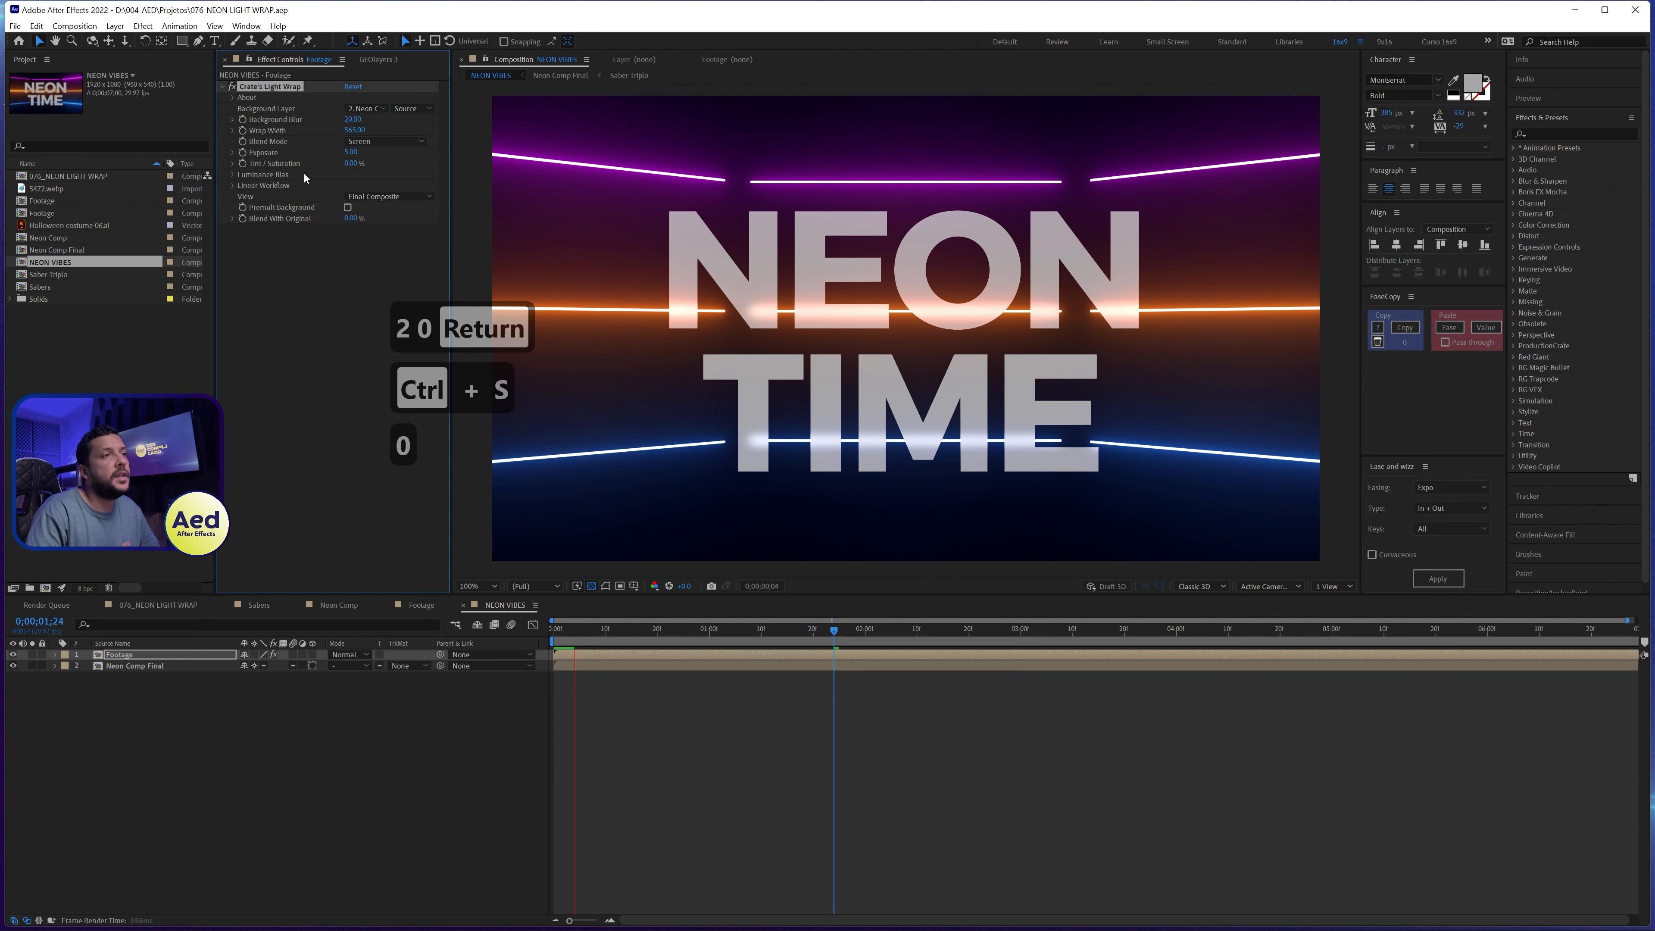
pyautogui.press('0')
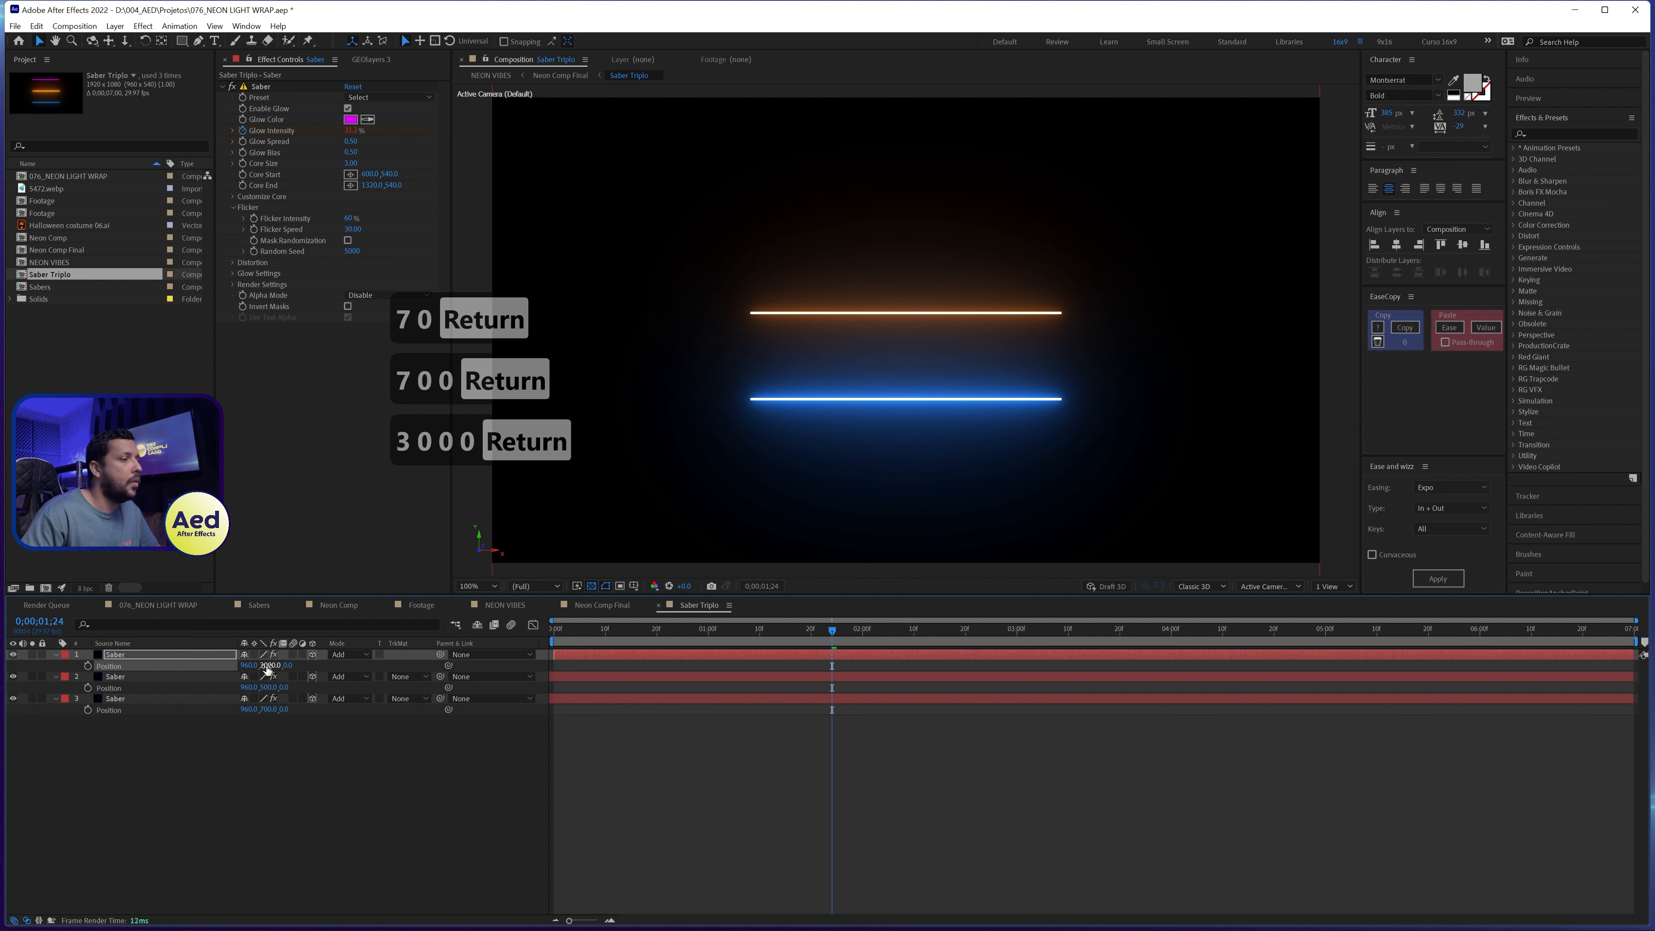
# Step: Set the Y position of the magenta Saber layer in the Saber Triple composition to 300
pyautogui.click(271, 665)
pyautogui.write('300')
pyautogui.press('Return')
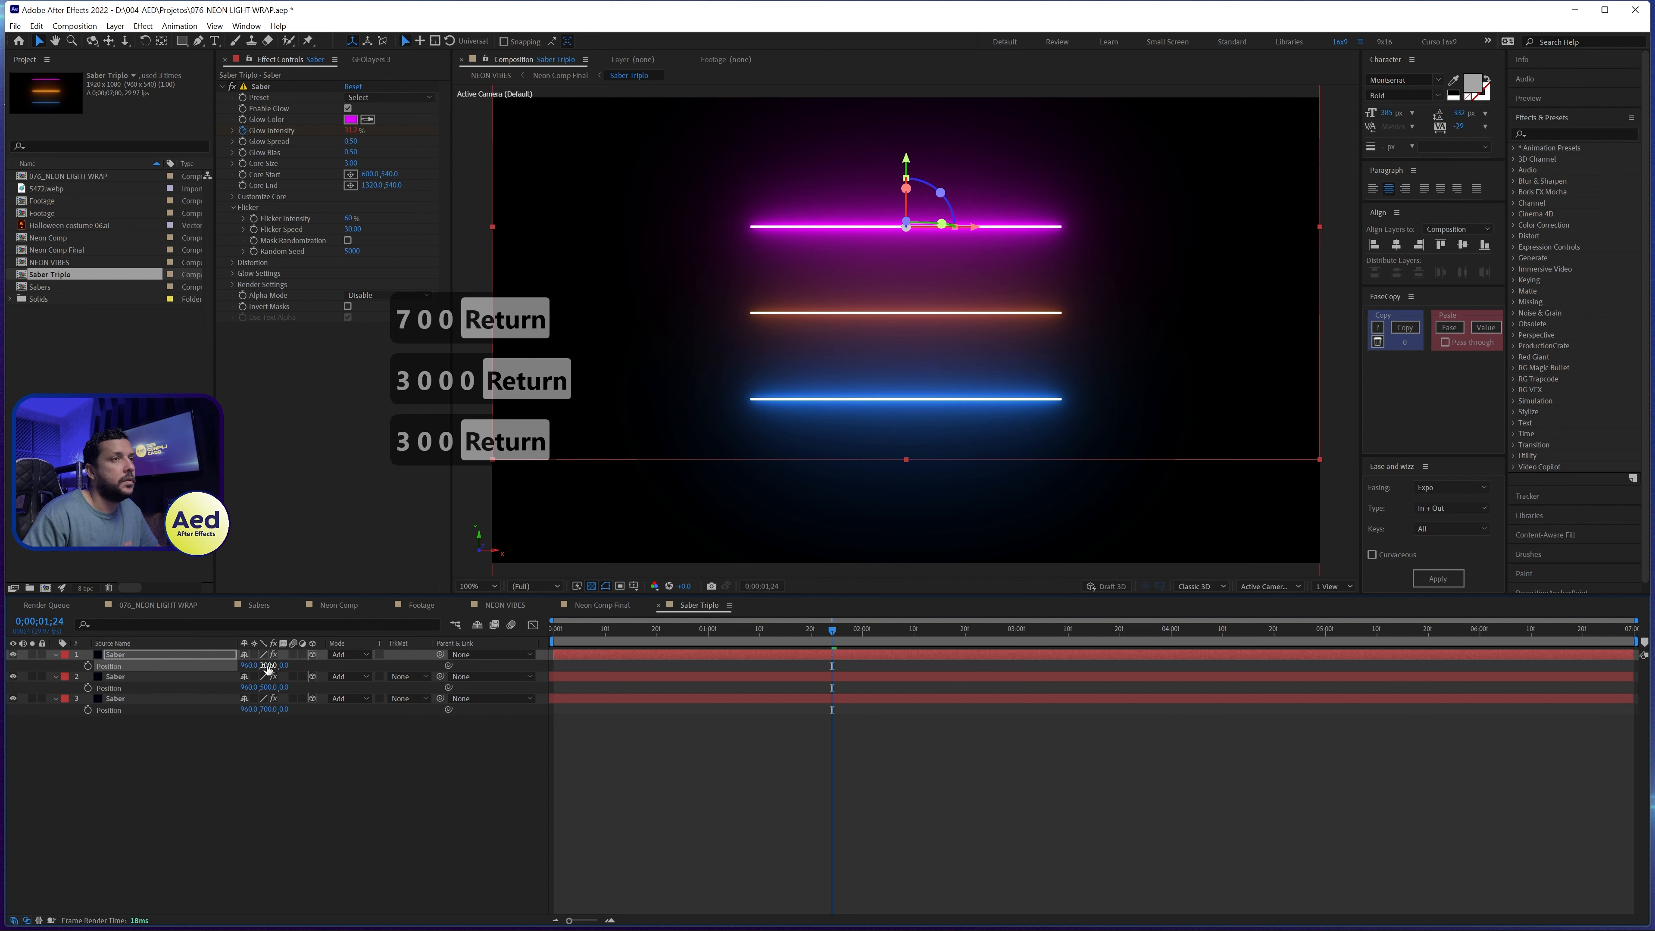
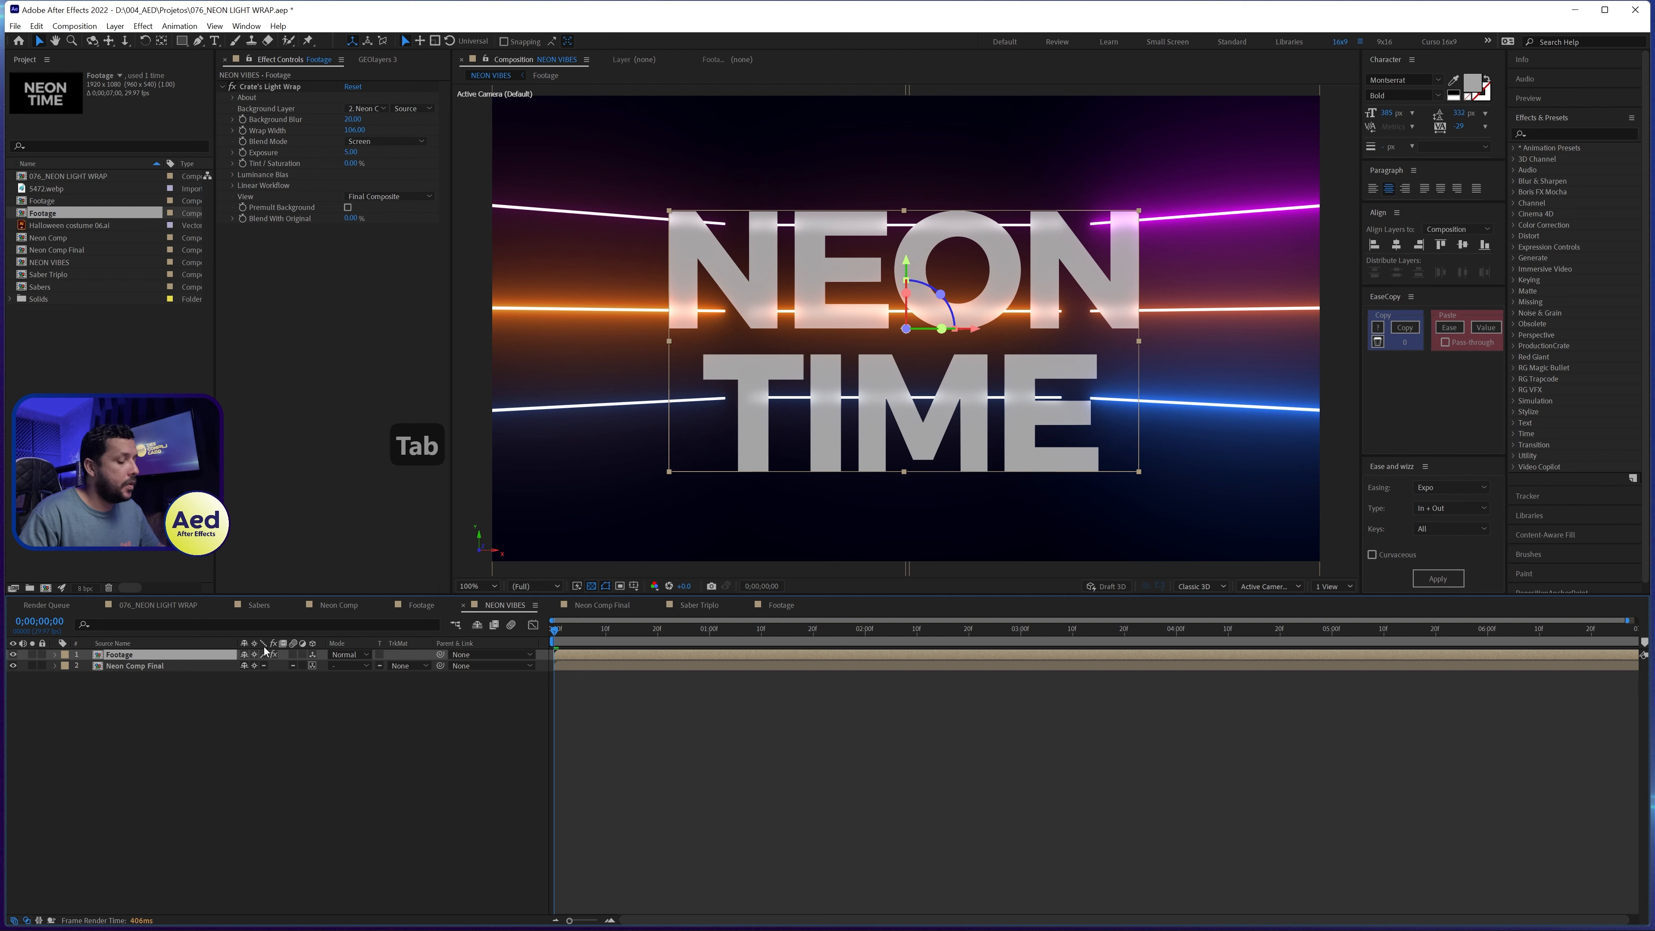
# Step: Bring the Footage layer forward in 3D space by setting its Z position to -800
pyautogui.moveTo(202, 688); pyautogui.dragTo(2, 759)
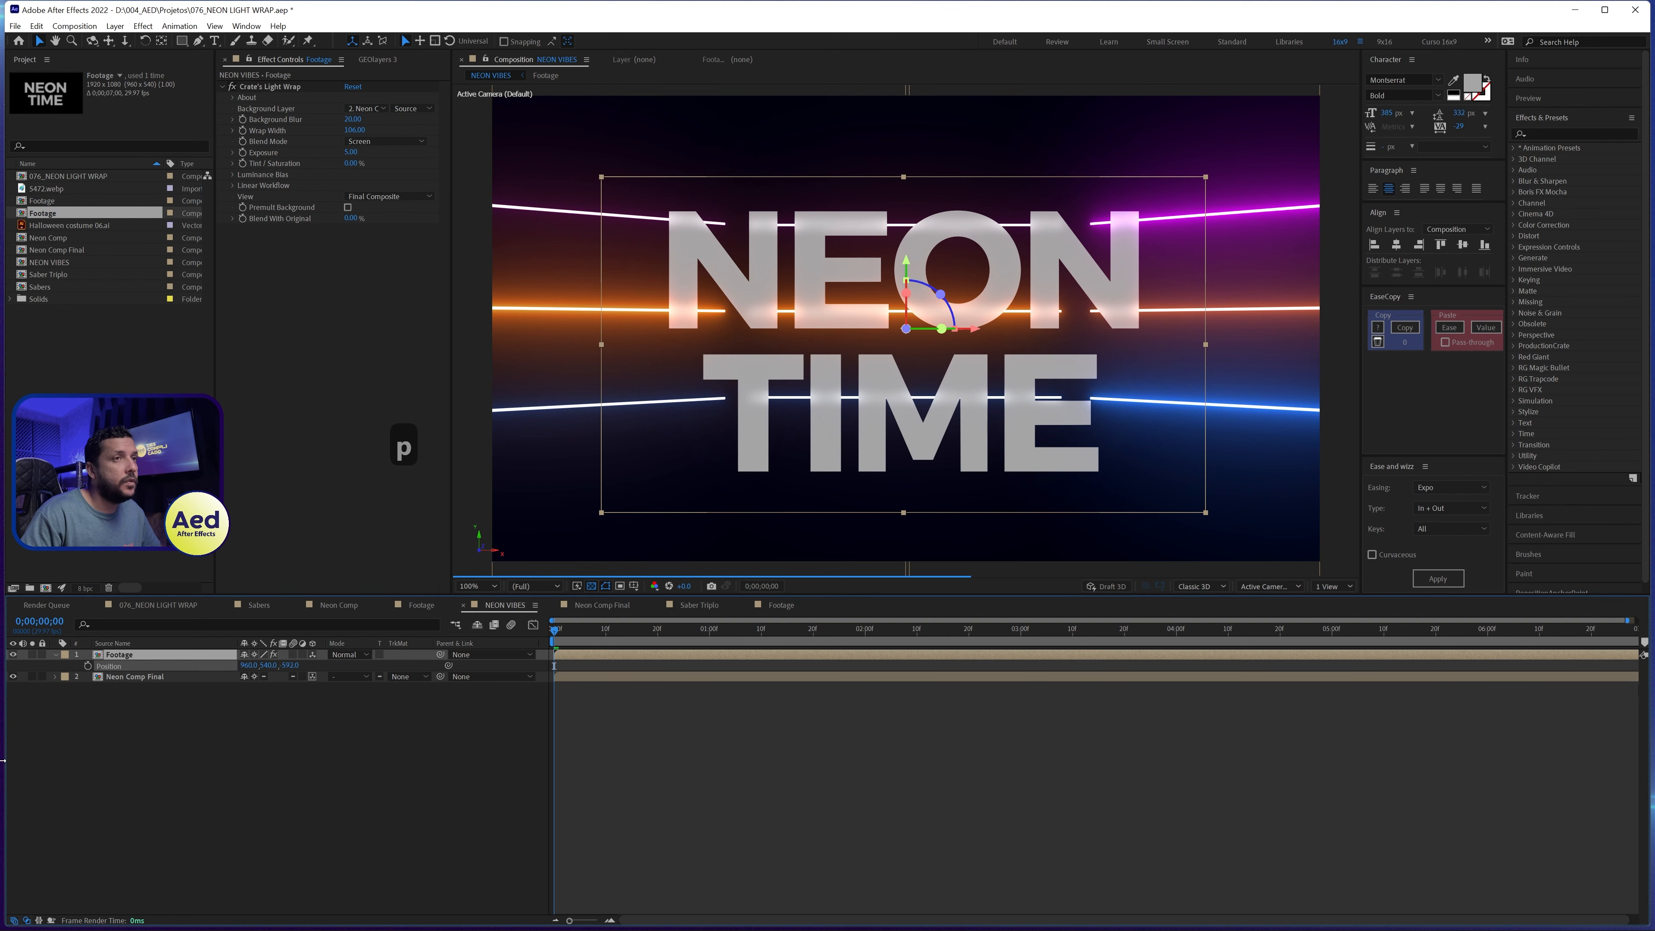
pyautogui.click(290, 665)
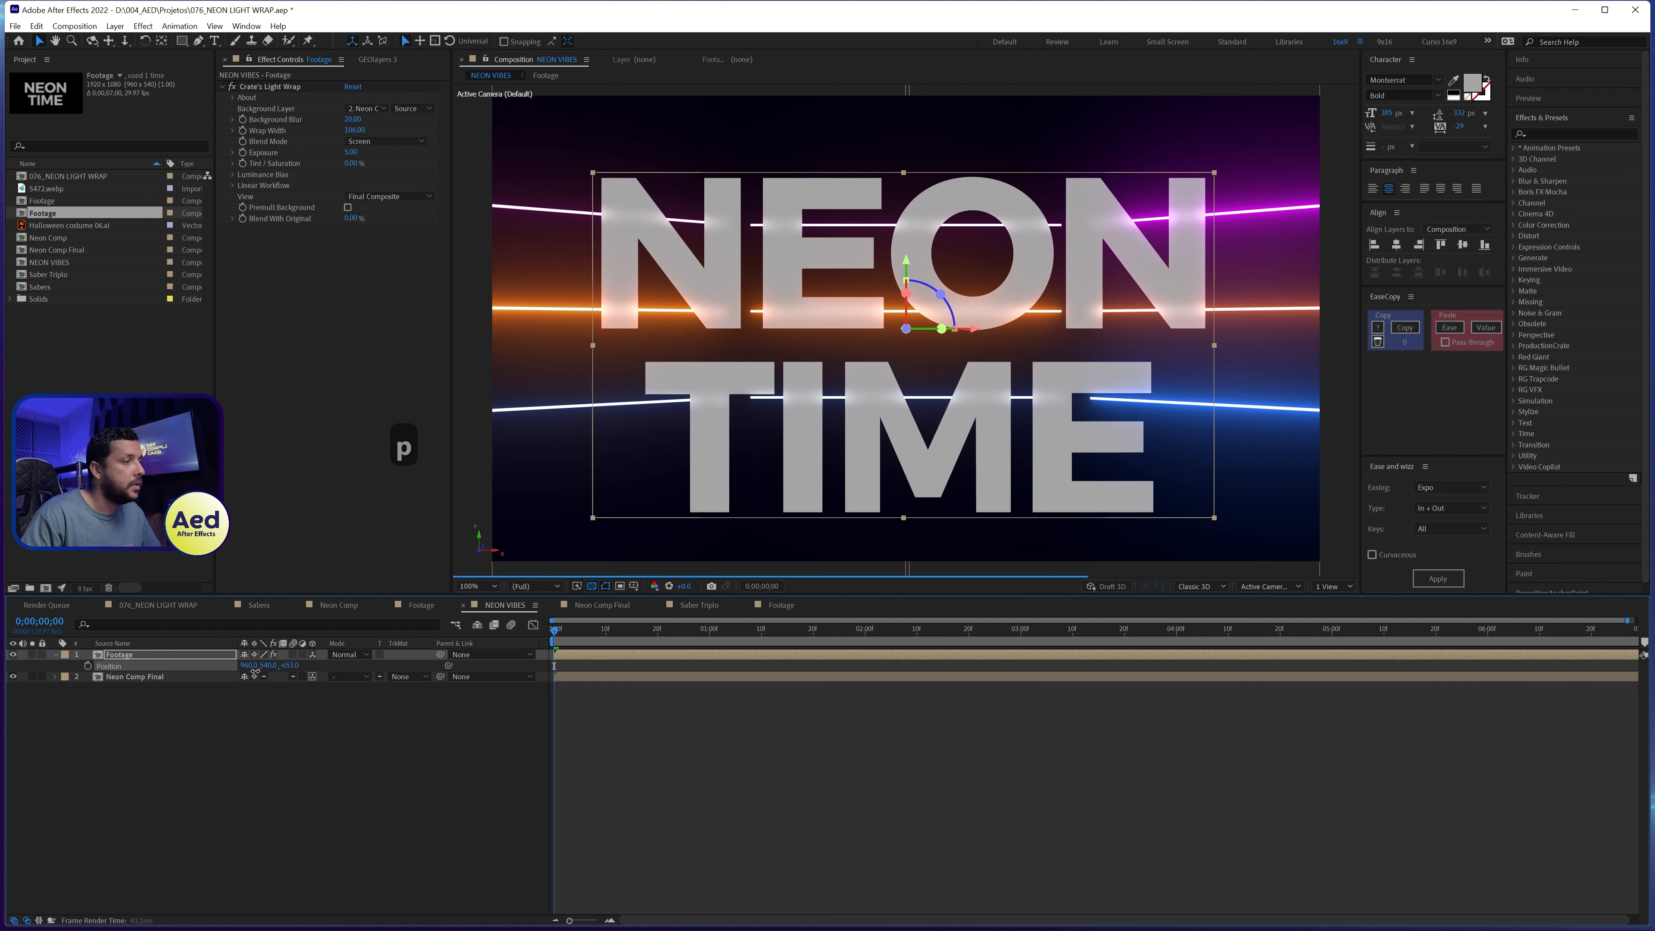
pyautogui.write('-800')
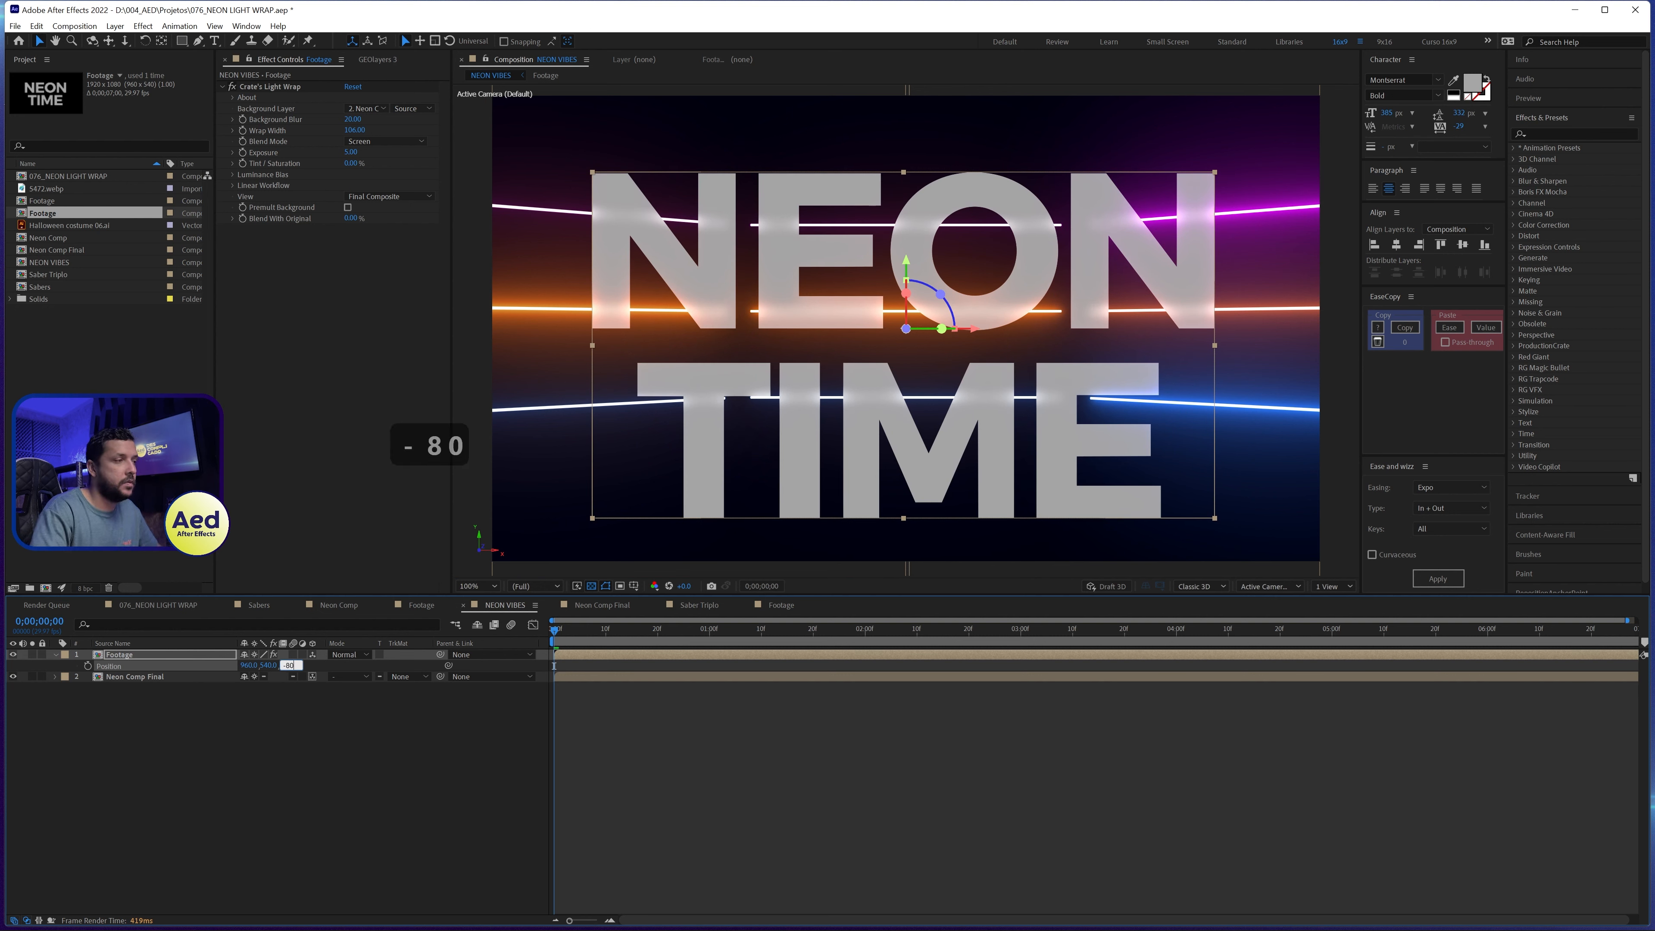
pyautogui.press('Return')
# Step: Scale the Footage layer to 70% on all axes and move the title slightly upward
pyautogui.press('s')
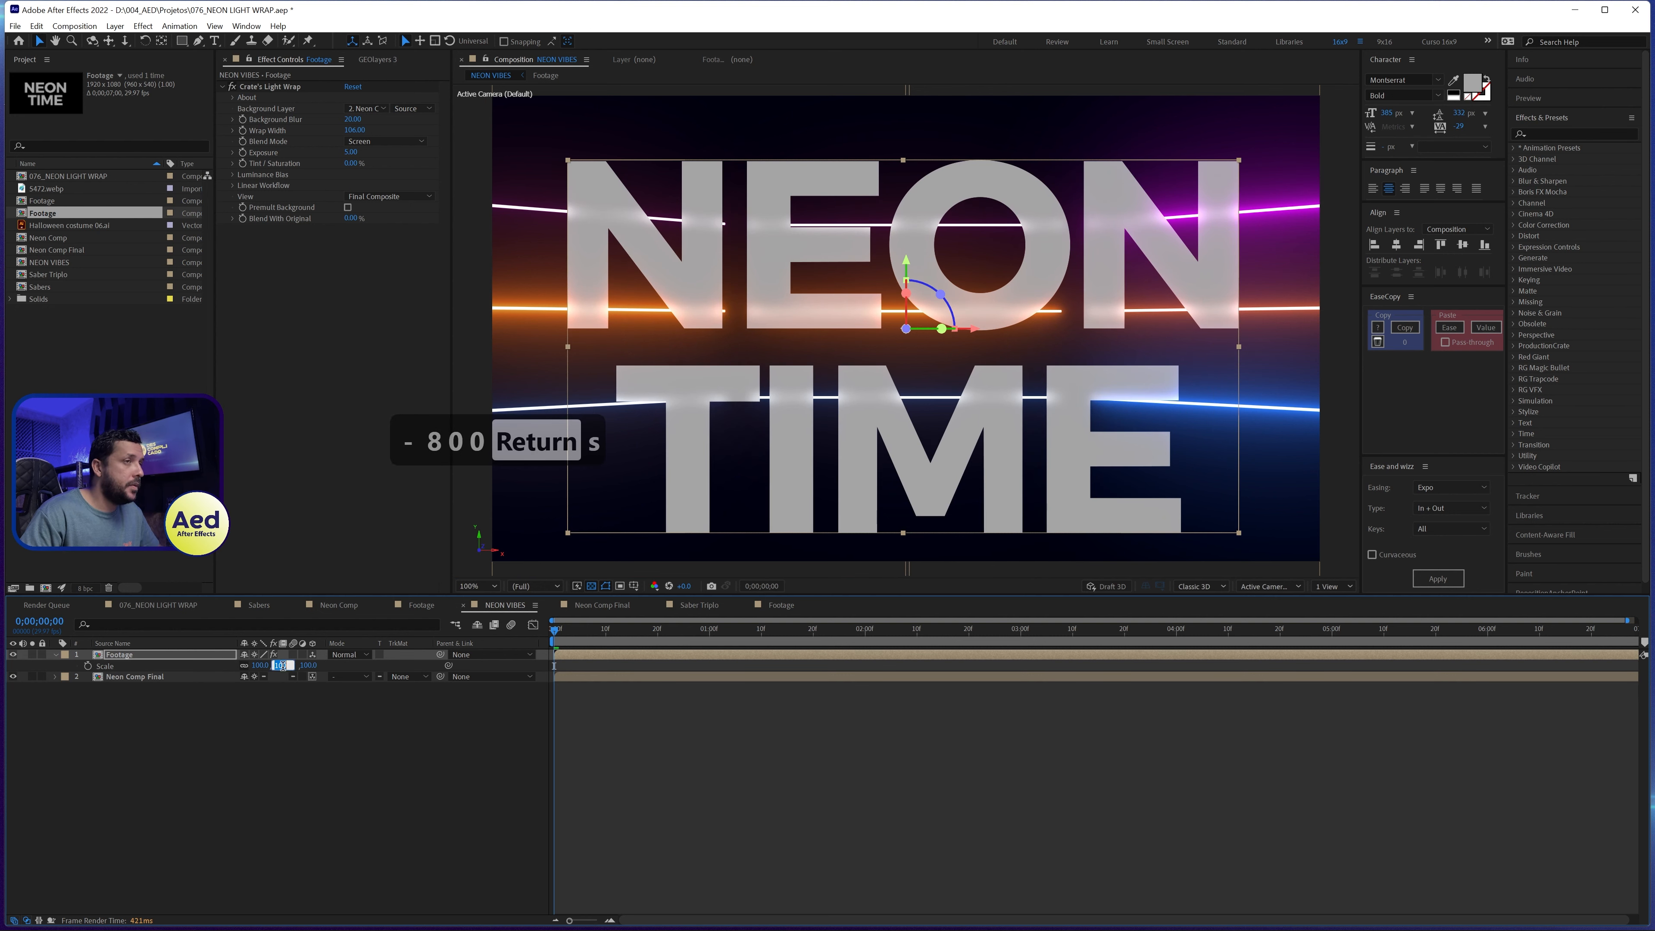
pyautogui.write('60')
pyautogui.press('Return')
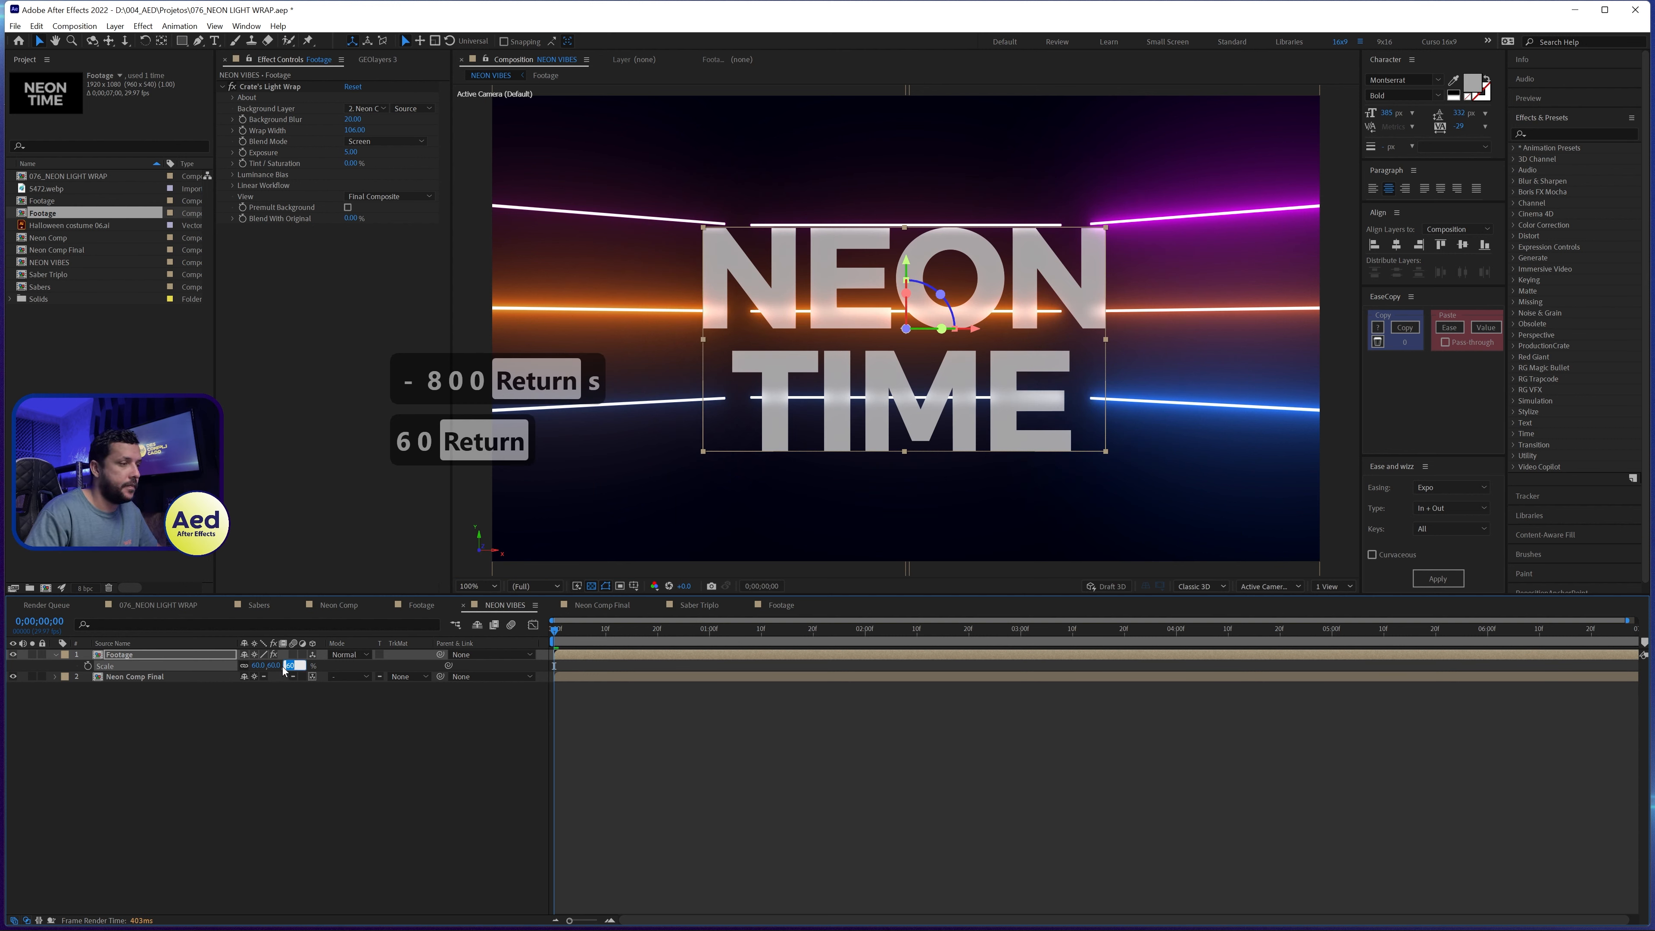
pyautogui.write('70')
pyautogui.press('Return')
pyautogui.moveTo(906, 262); pyautogui.dragTo(906, 249)
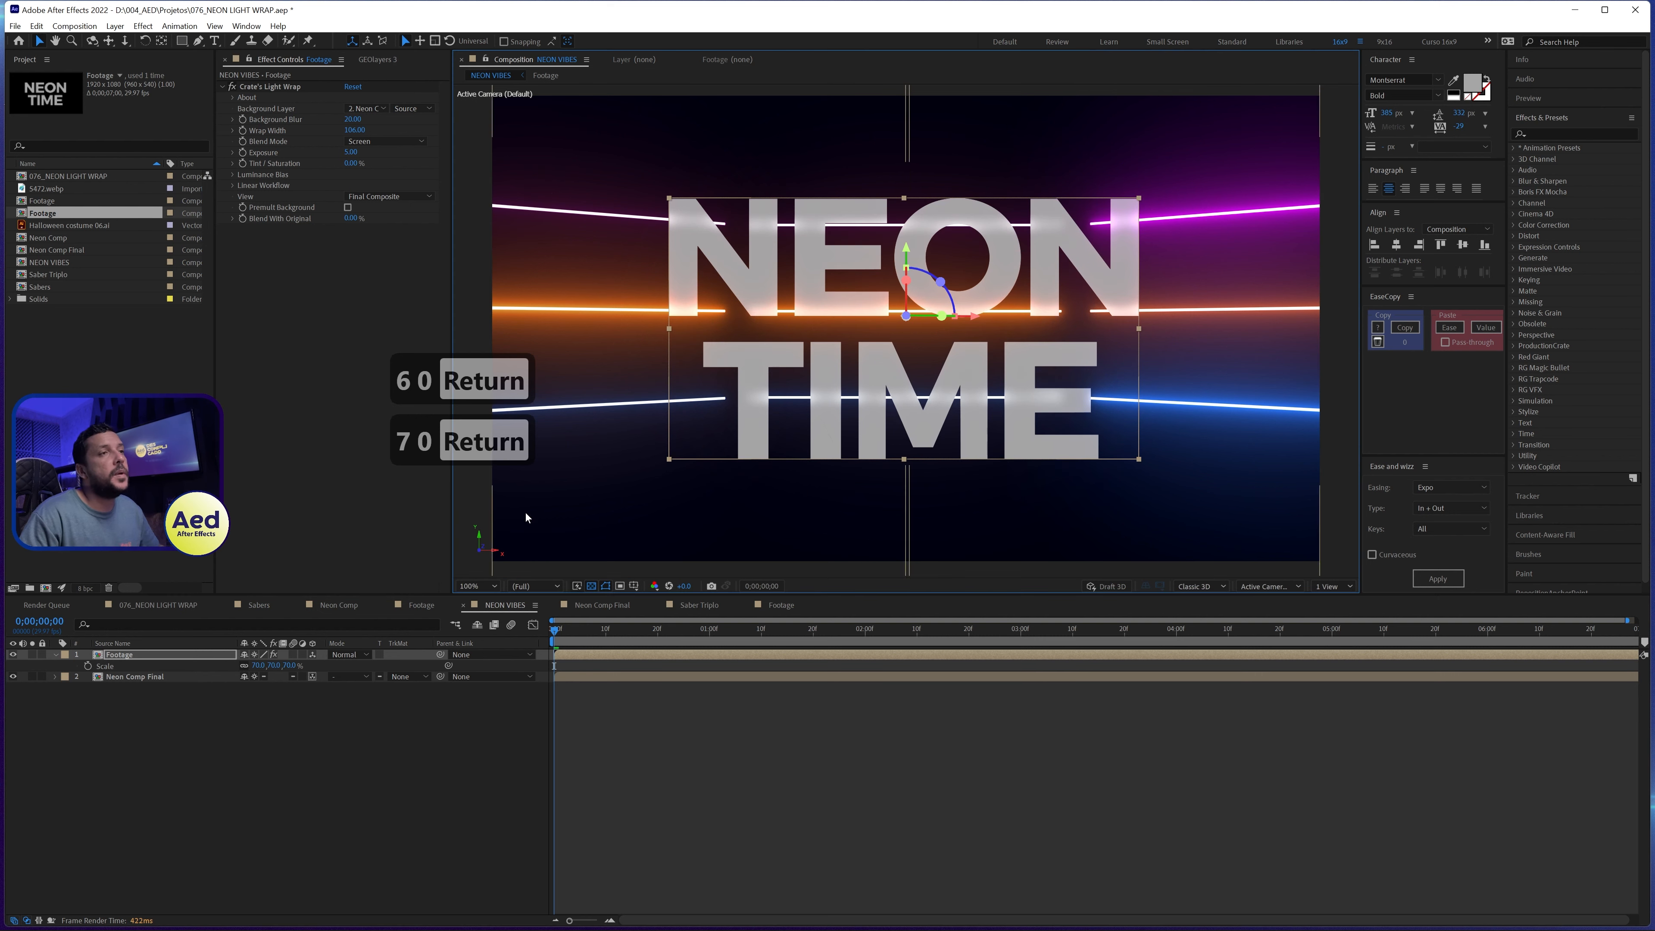
# Step: Create a two-node camera with the 28mm preset in the NEON VIBES composition
pyautogui.rightClick(168, 710)
pyautogui.moveTo(287, 718)
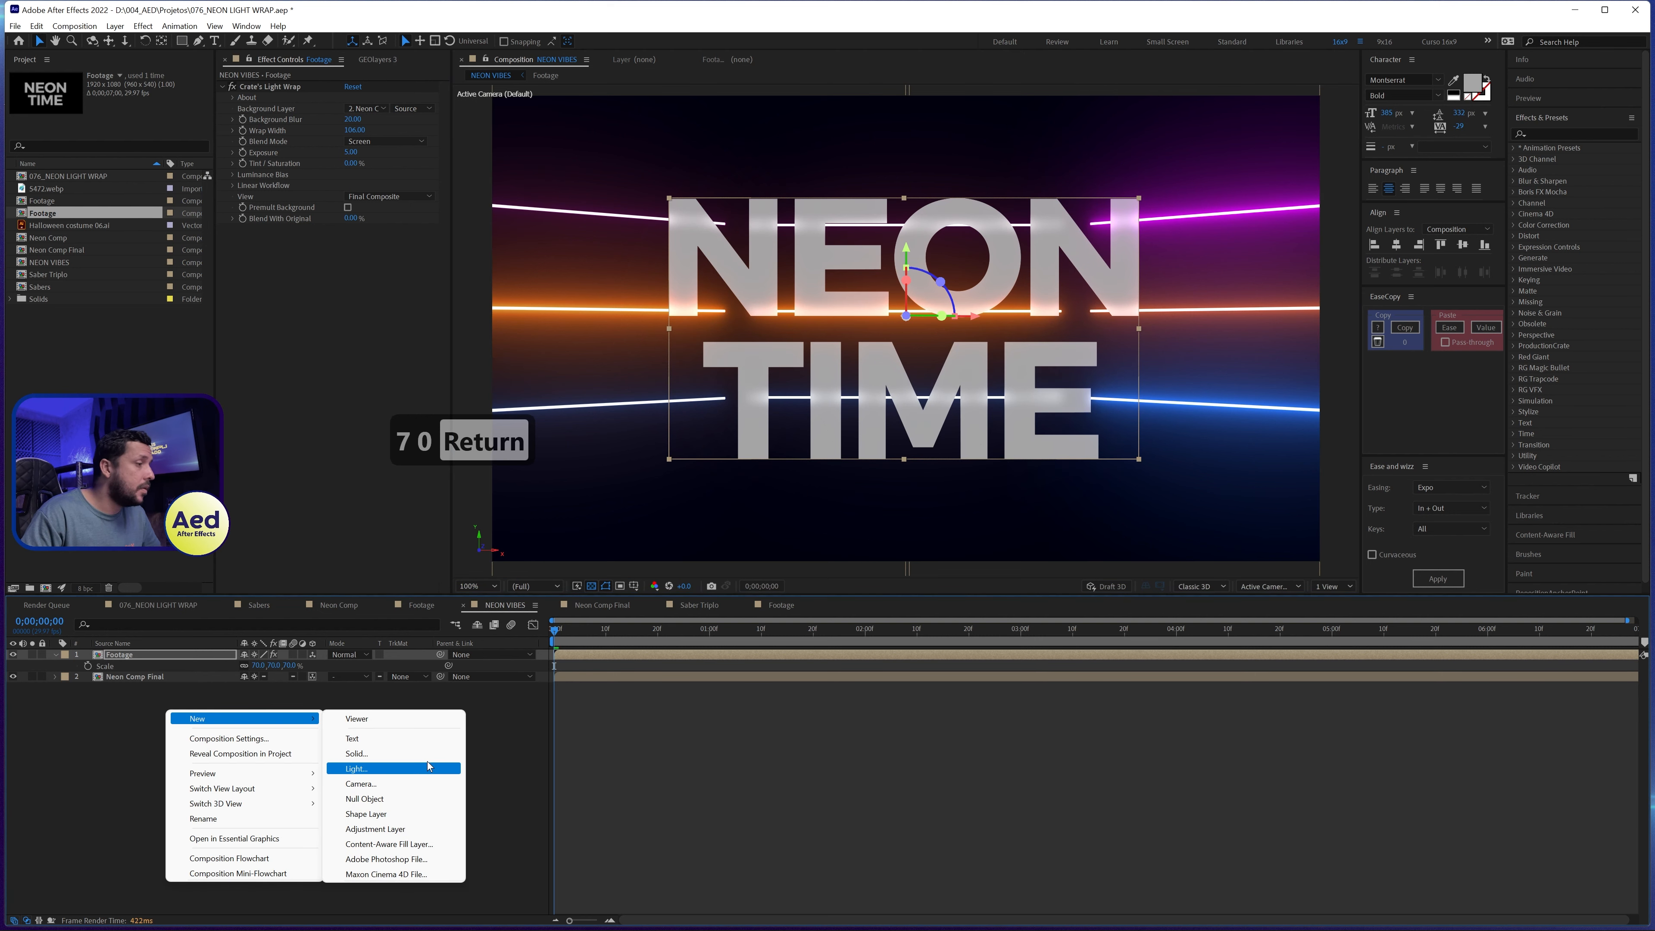
pyautogui.click(424, 784)
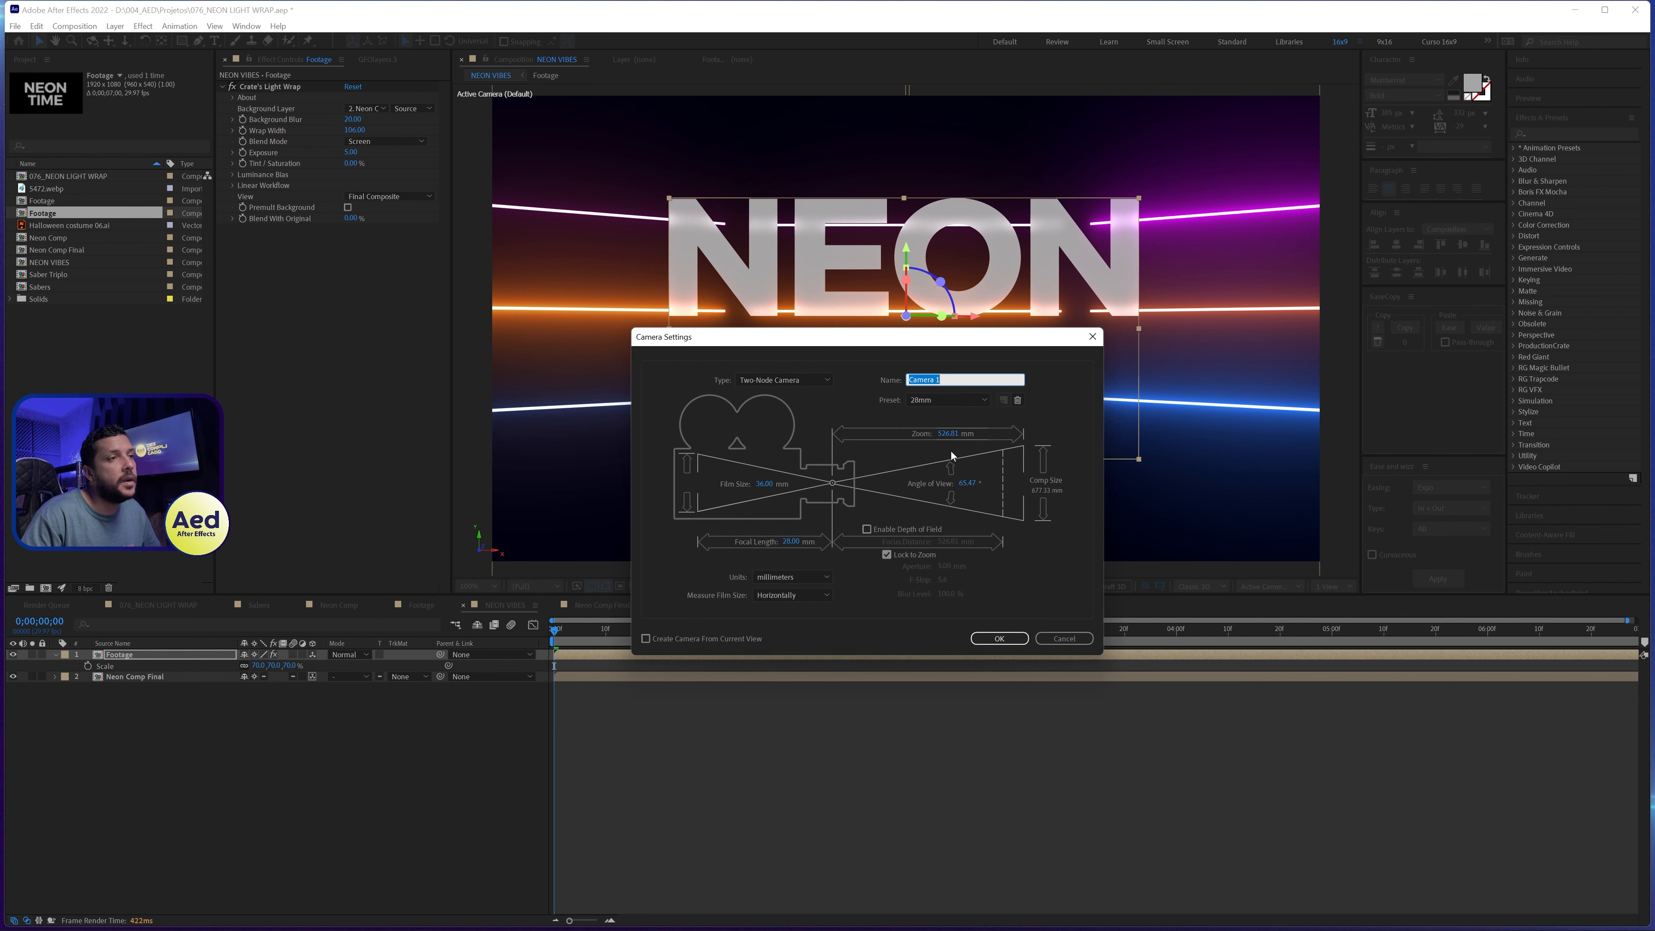
pyautogui.click(989, 642)
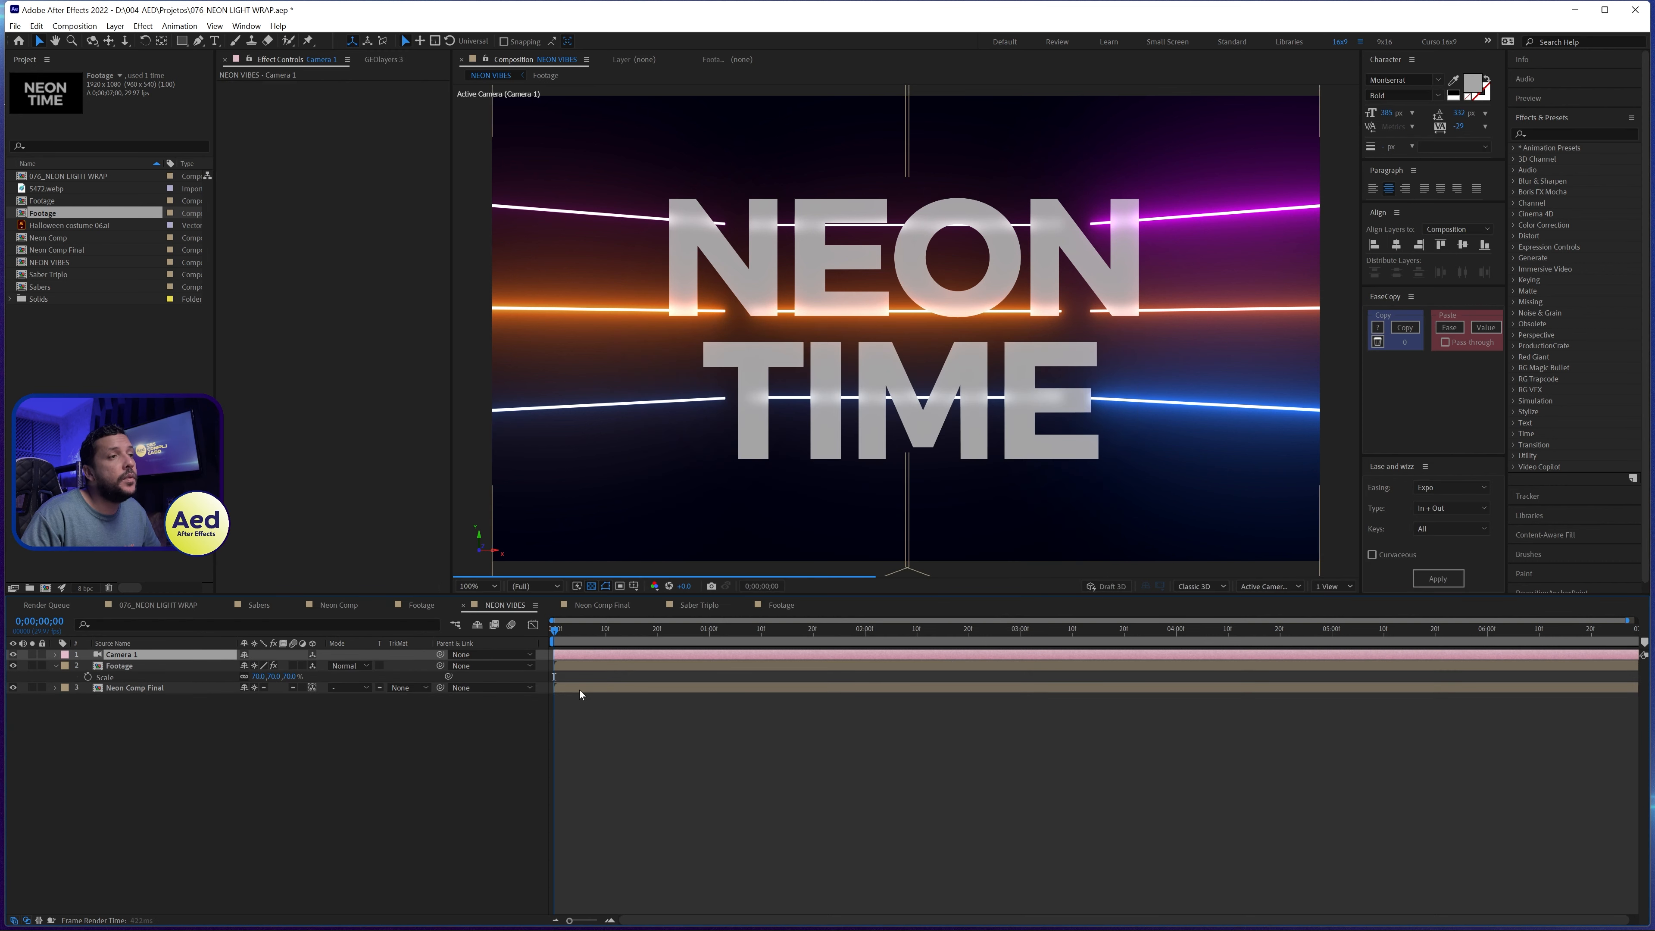
pyautogui.click(54, 655)
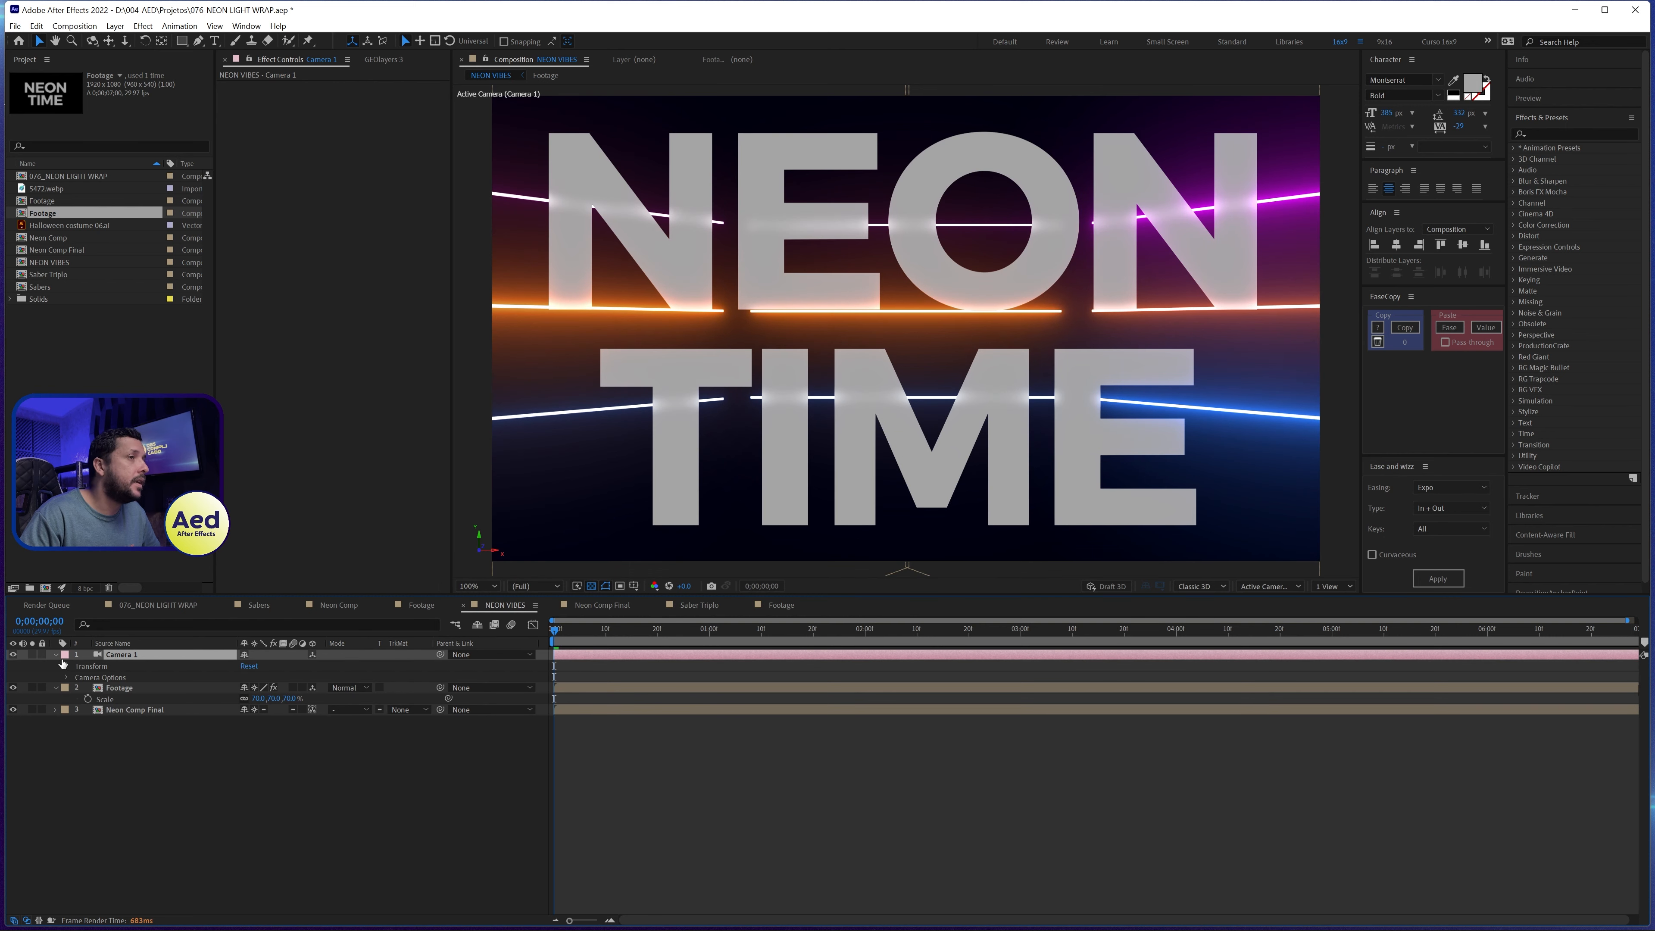
pyautogui.click(186, 655)
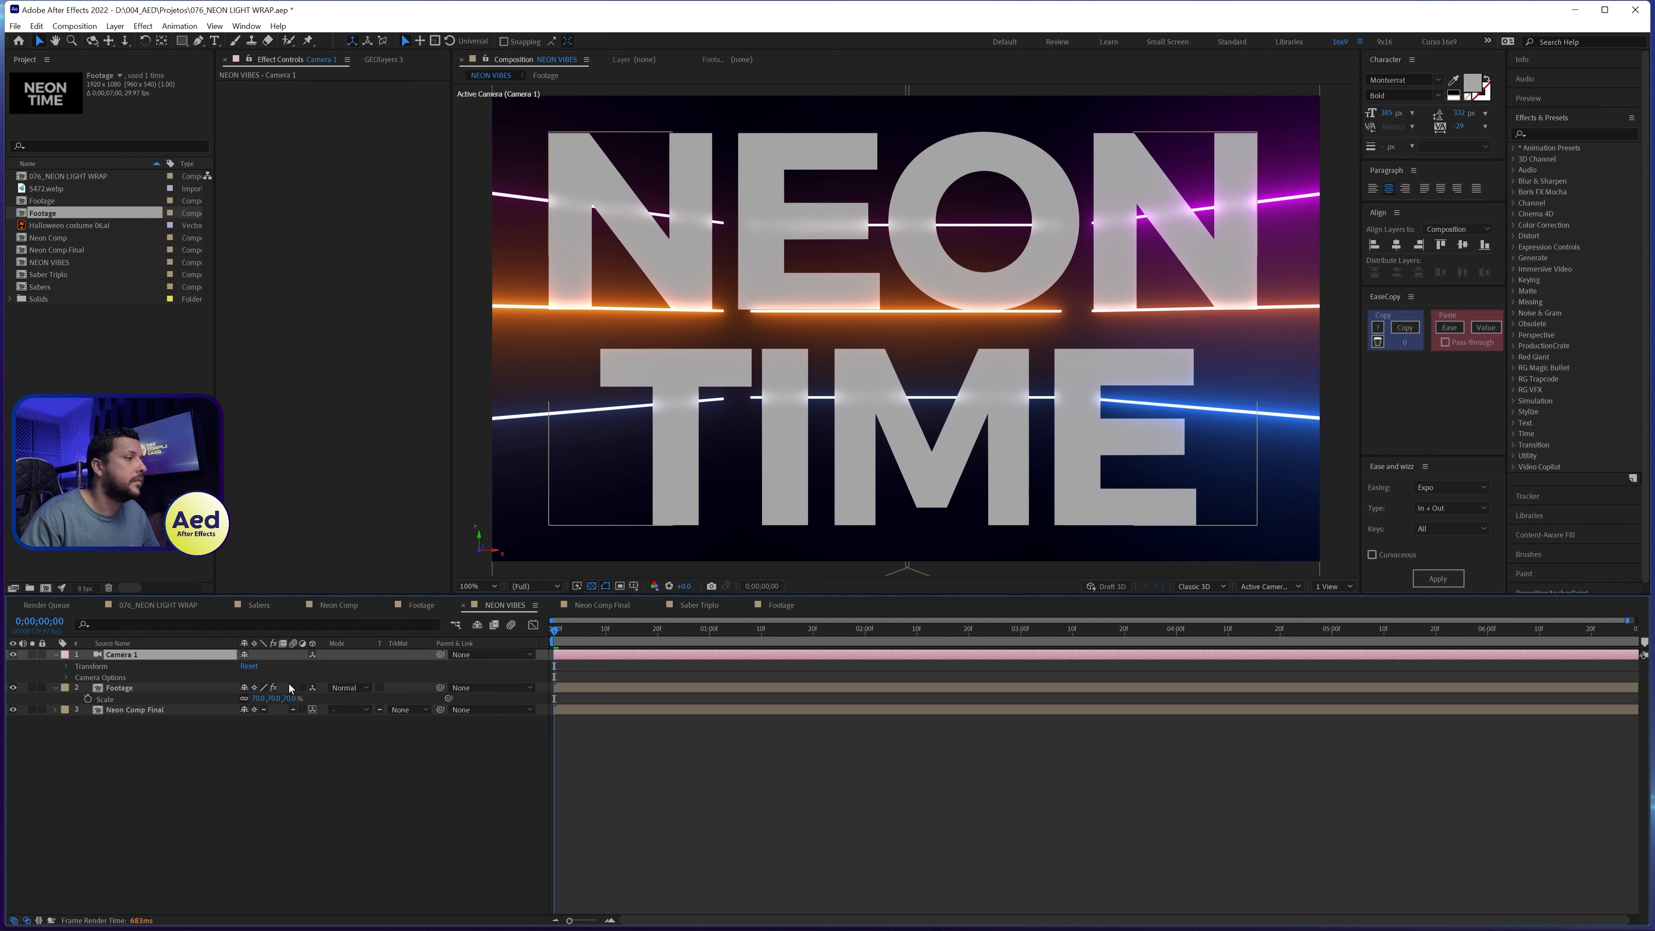
pyautogui.hotkey('ctrl', 'z')
pyautogui.hotkey('ctrl', 'shift', 'z')
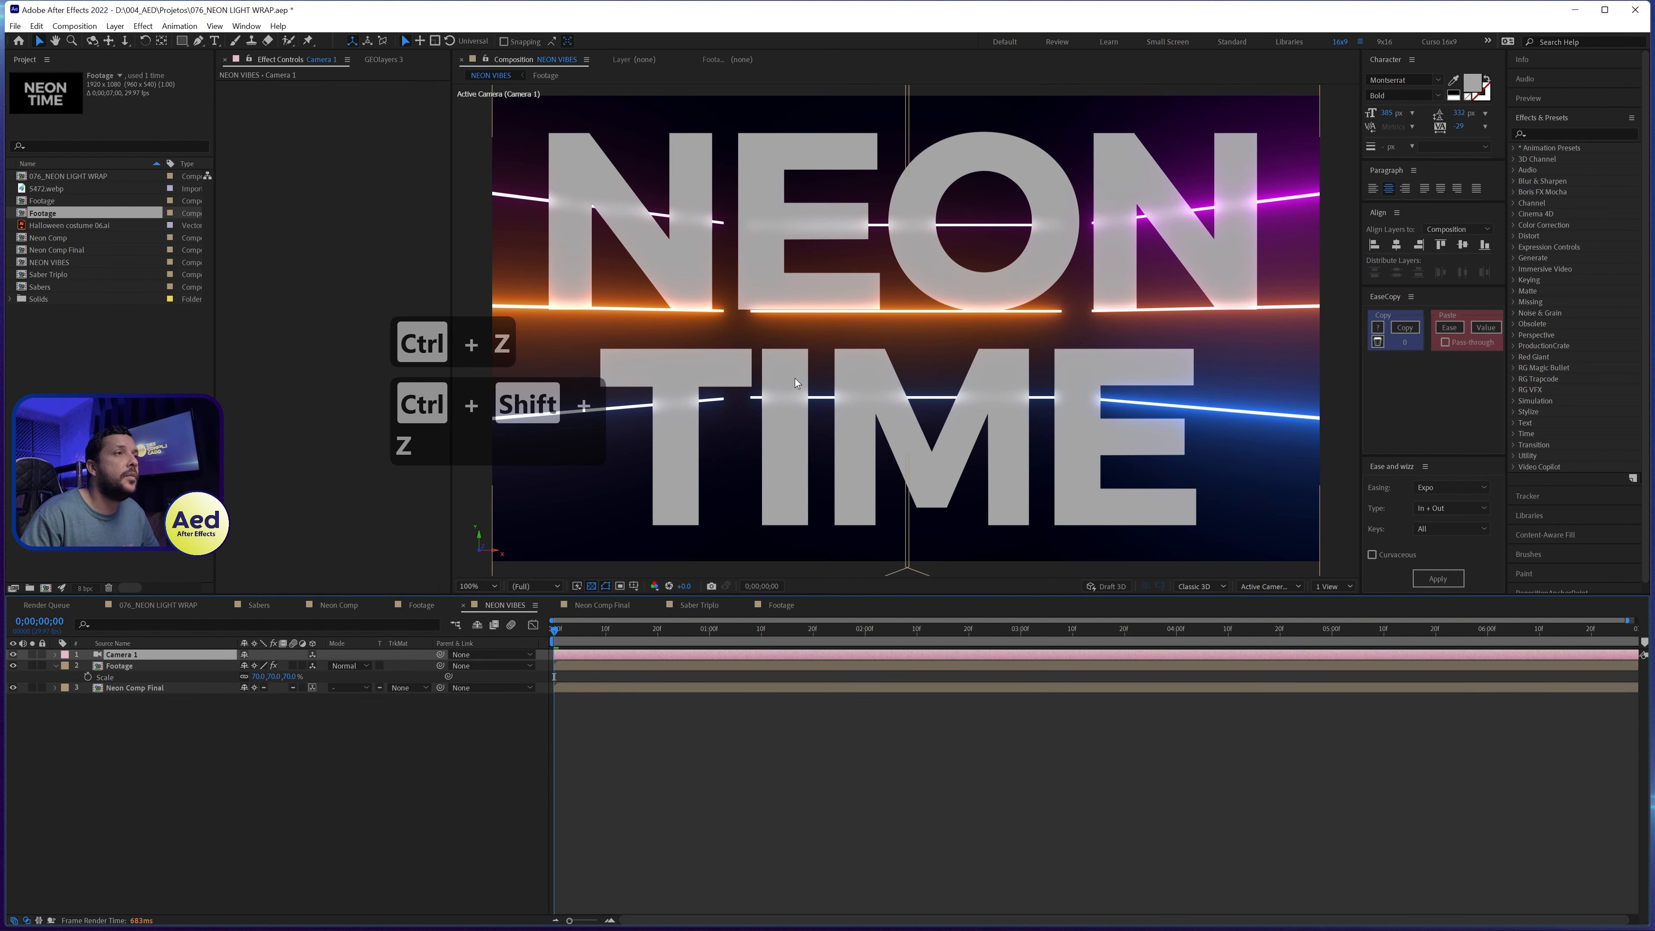
# Step: Add Point of Interest and Position keyframes to Camera 1 at 0;00;00;00
pyautogui.click(55, 654)
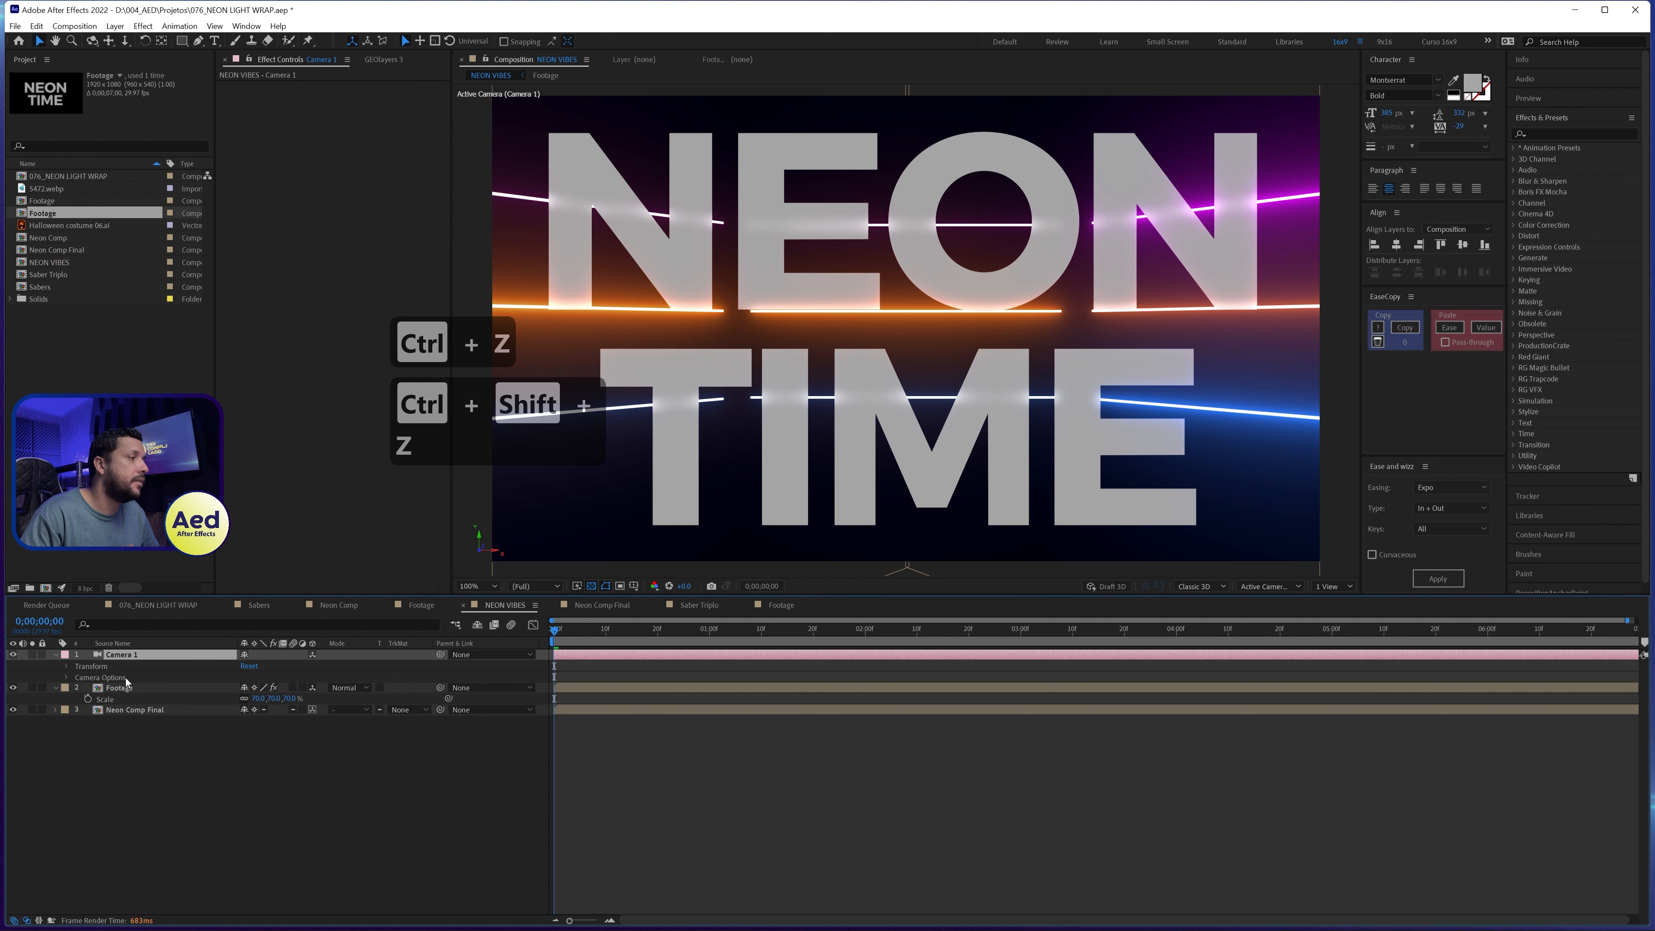
pyautogui.click(66, 666)
pyautogui.press('c')
pyautogui.press('c')
pyautogui.press('c')
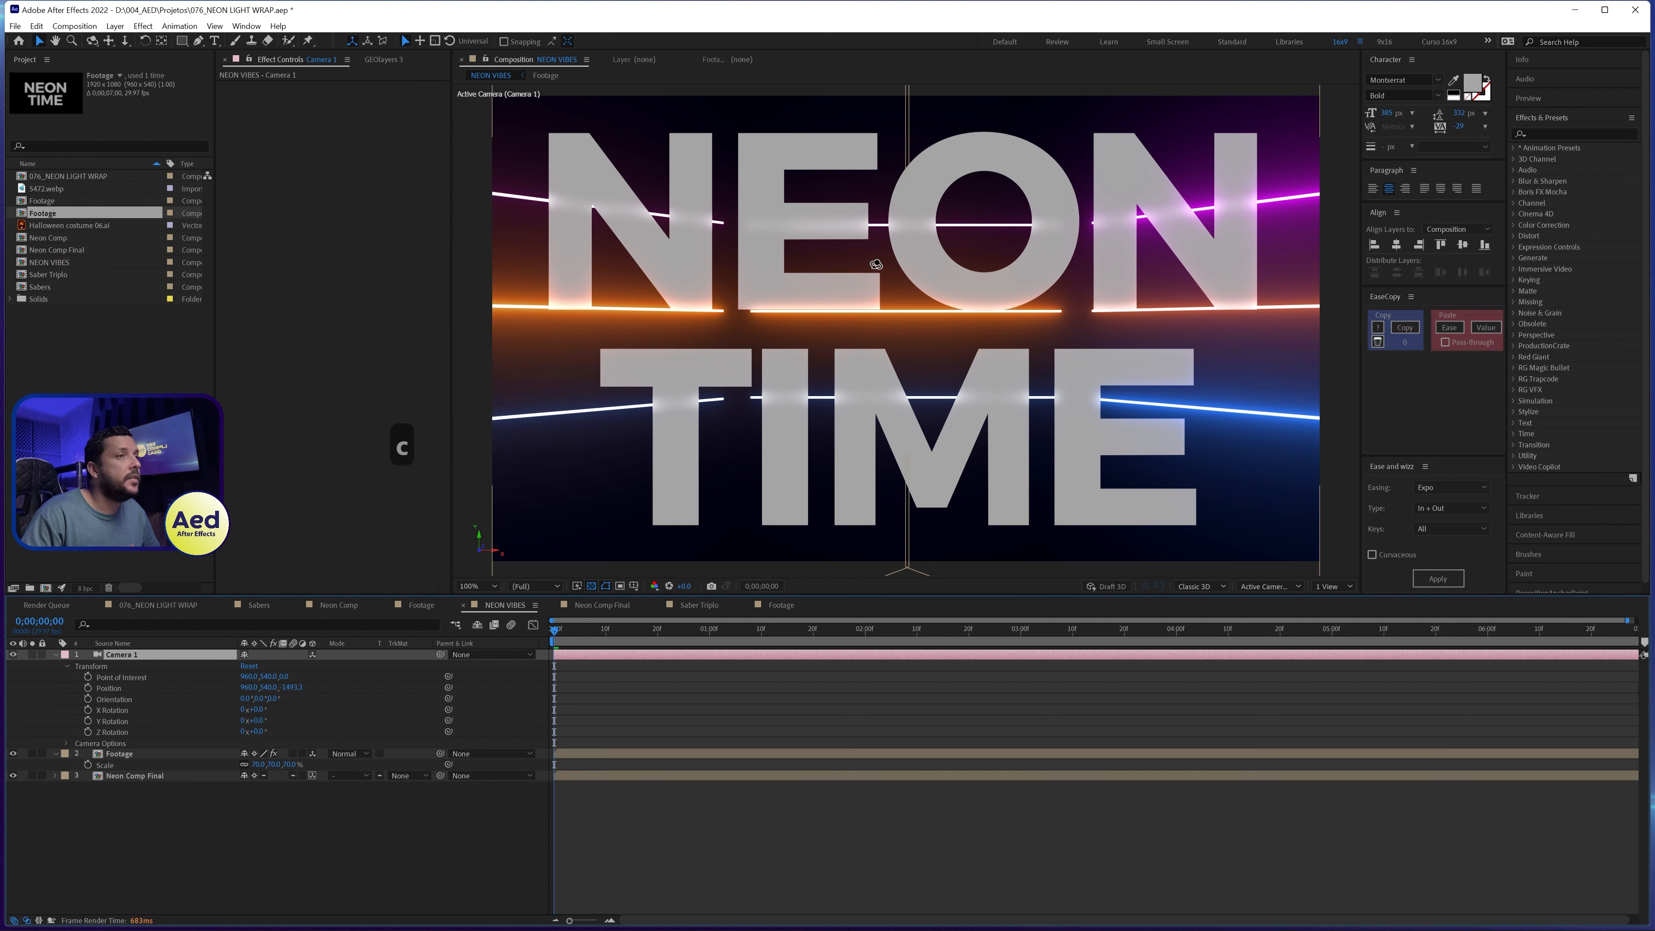
pyautogui.click(88, 677)
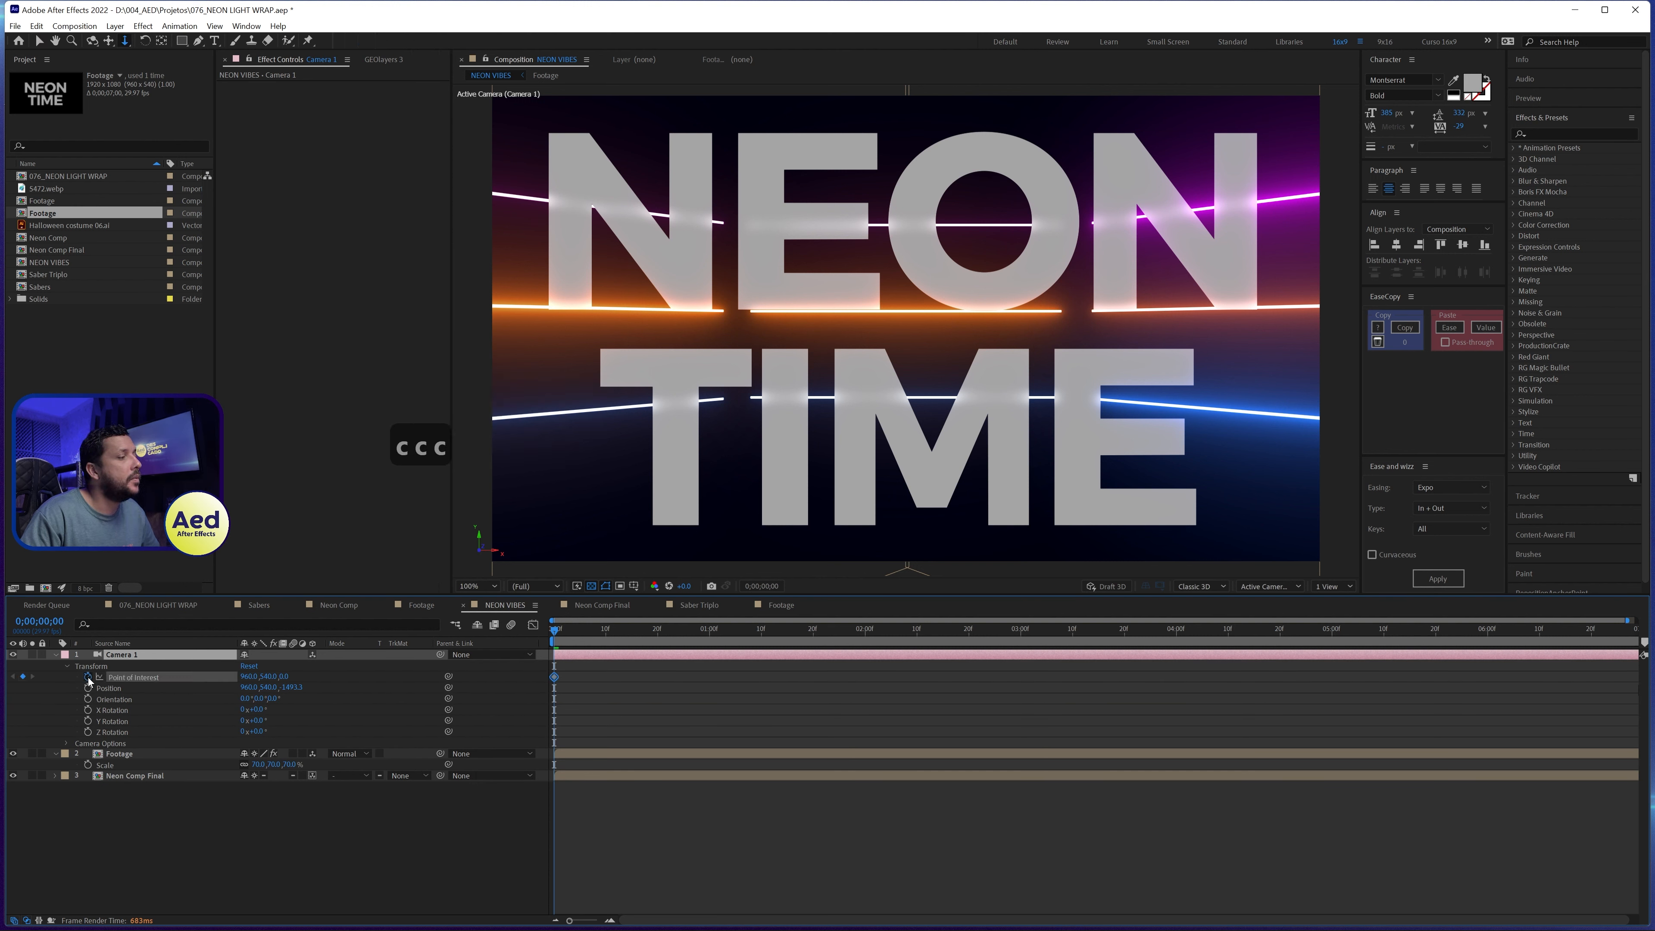
pyautogui.click(88, 688)
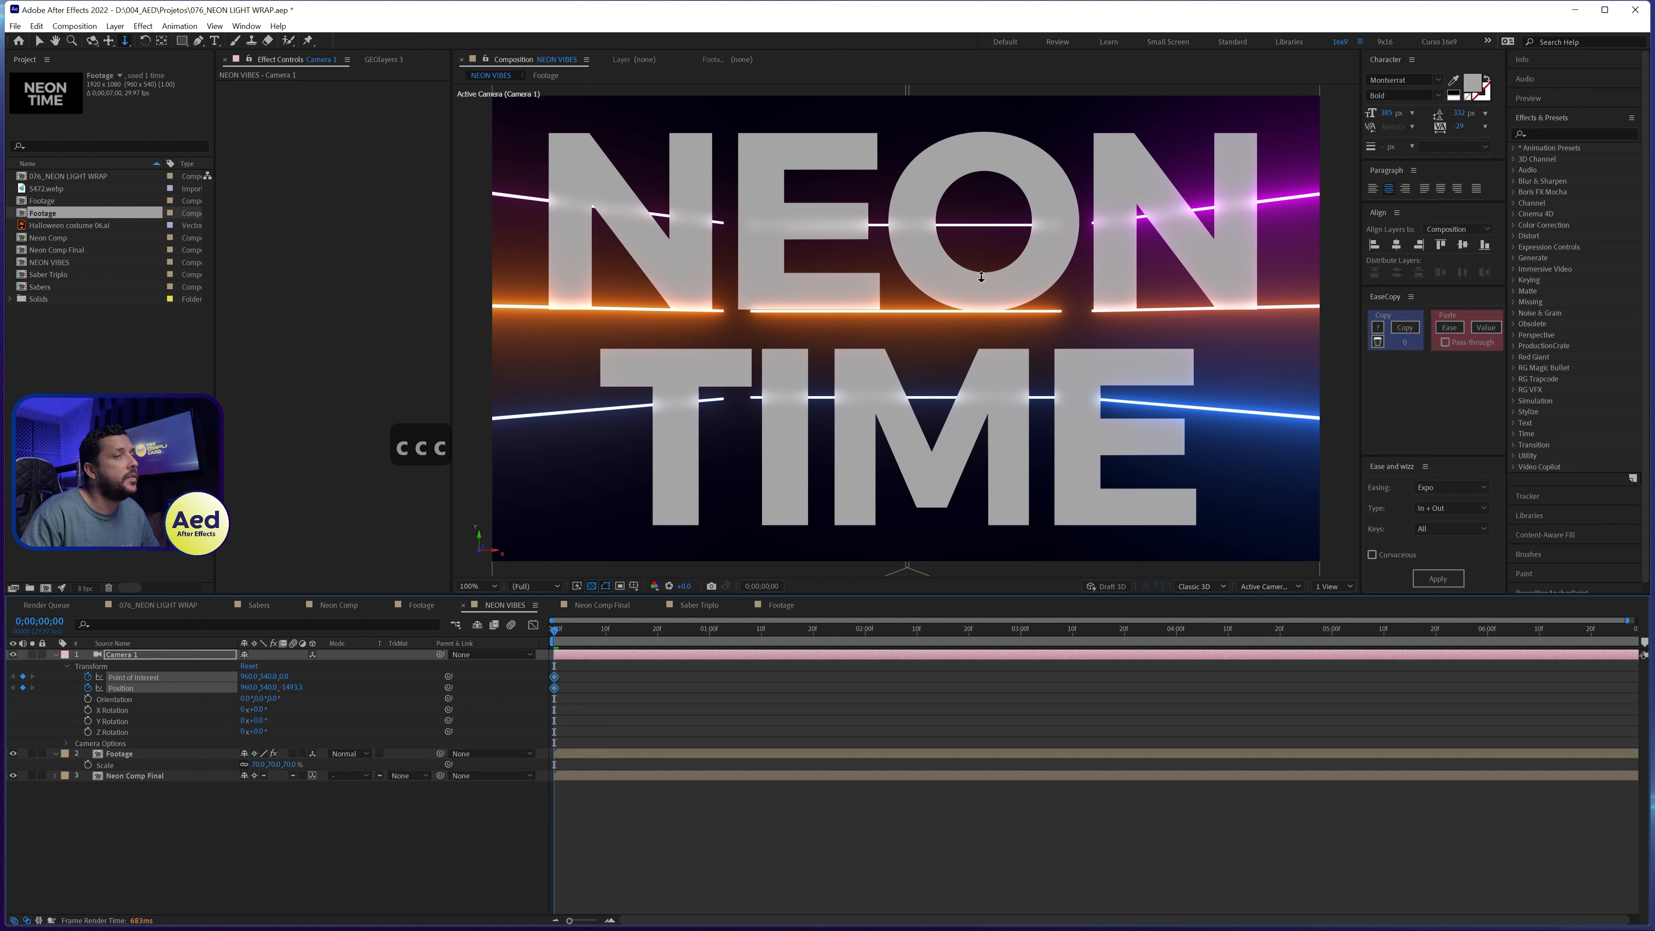
# Step: Dolly Camera 1 back at 0;00;00;00 until the NEON TIME title sits well inside the frame
pyautogui.press('c')
pyautogui.press('c')
pyautogui.press('c')
pyautogui.moveTo(938, 287); pyautogui.dragTo(933, 367)
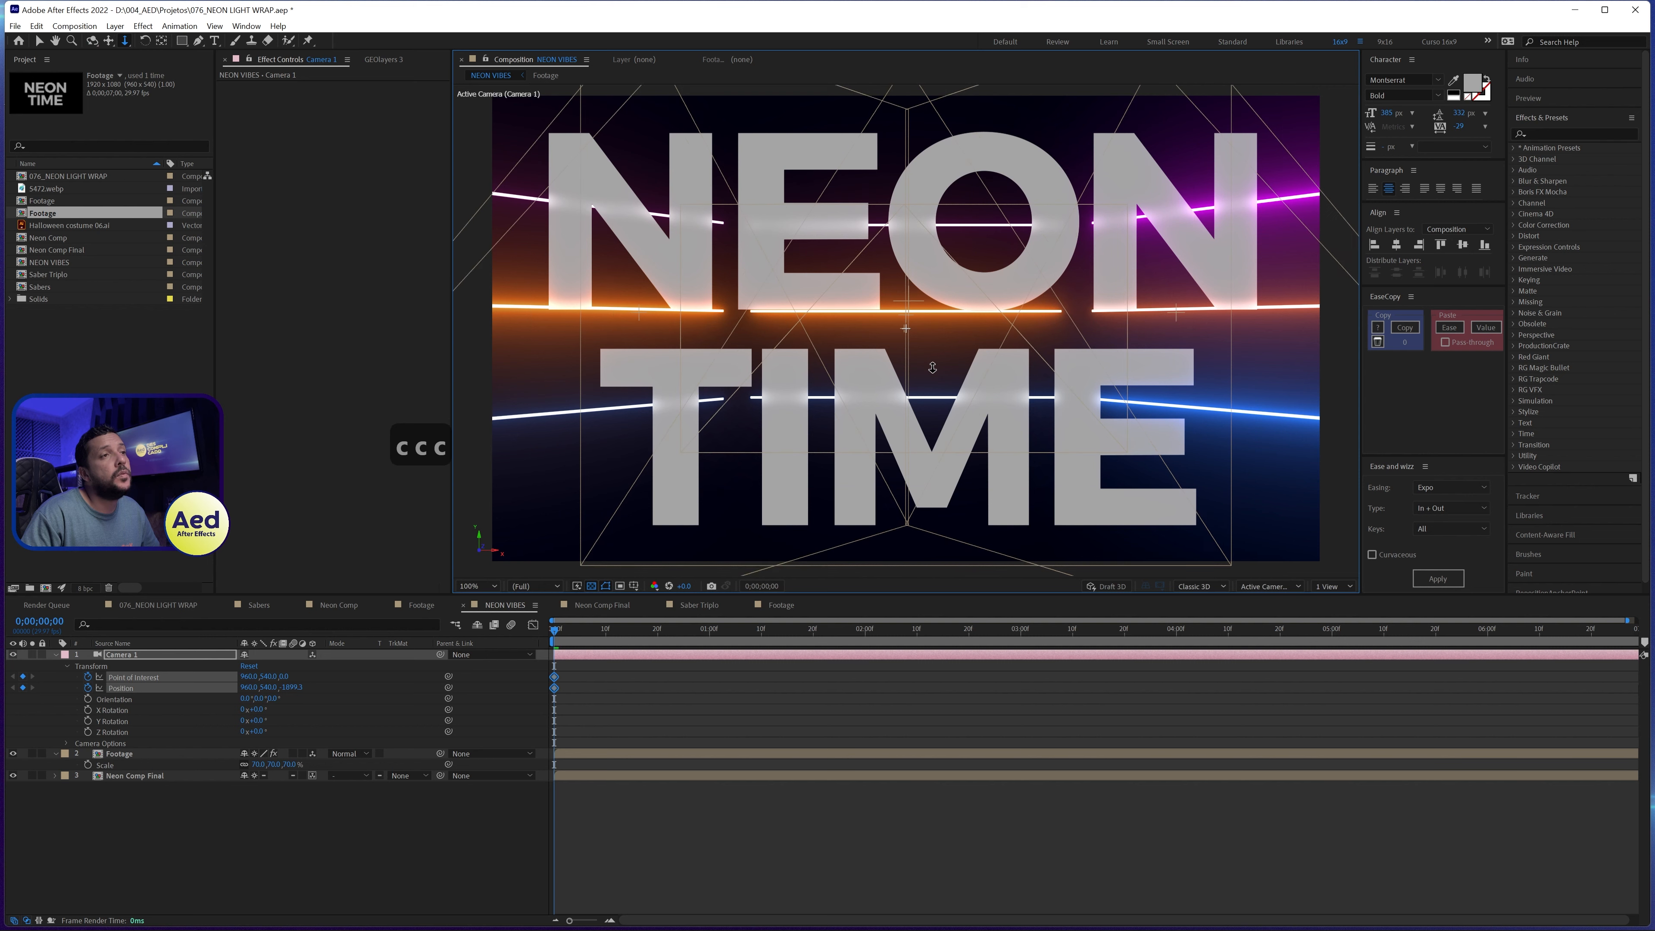
pyautogui.moveTo(932, 367); pyautogui.dragTo(932, 358)
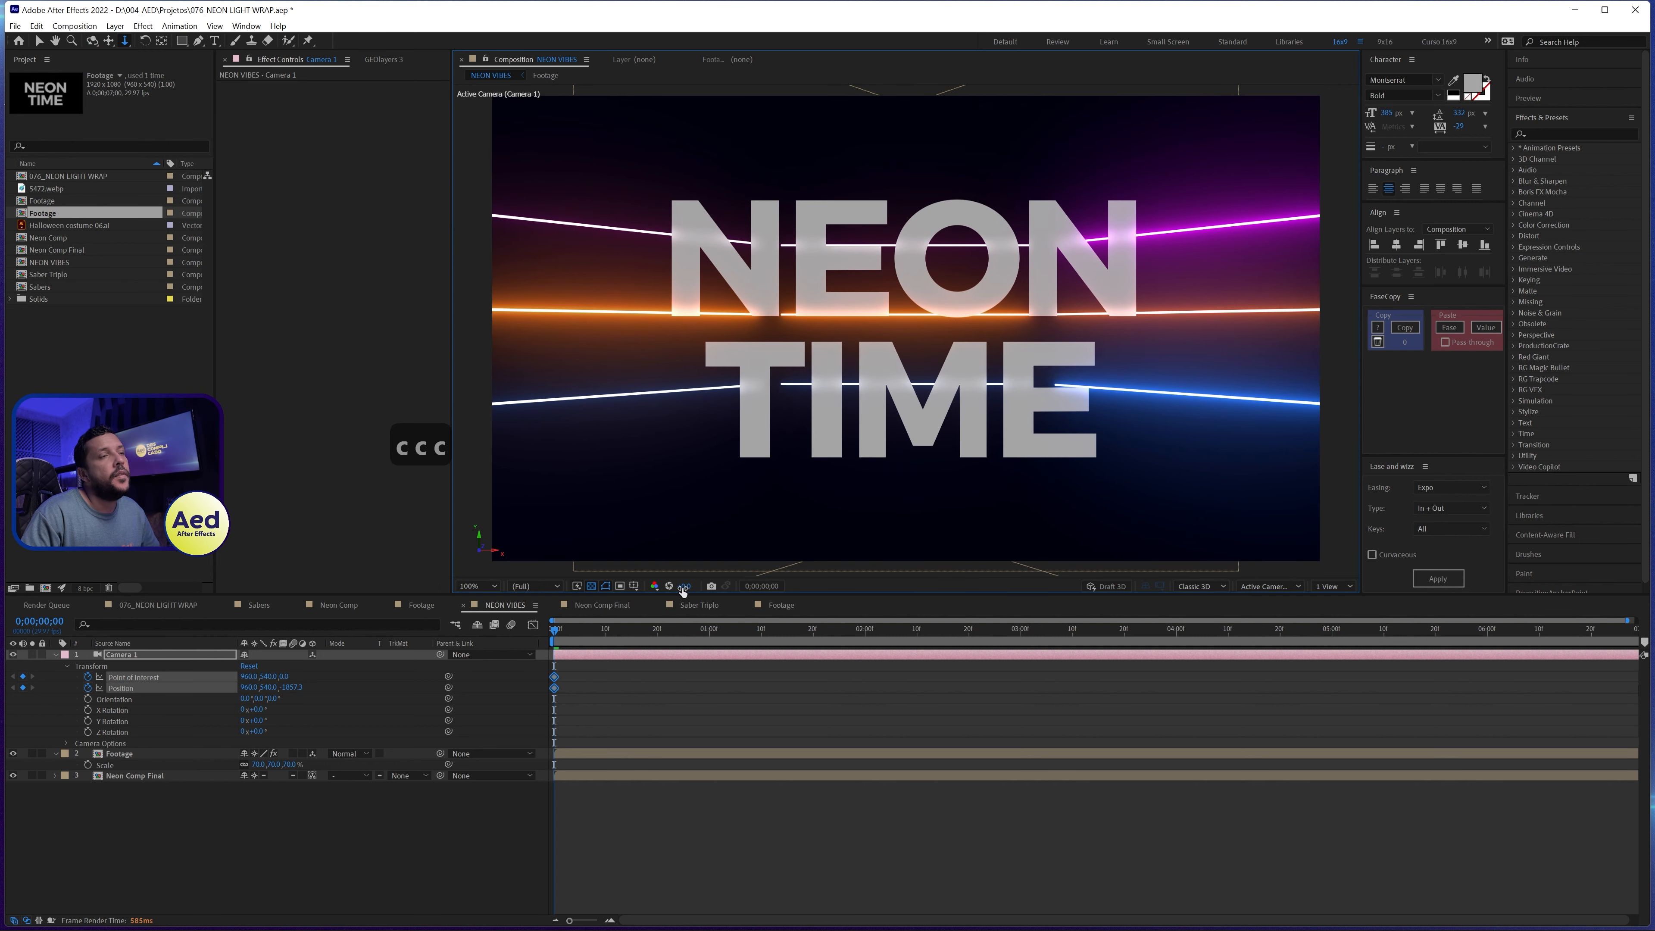
# Step: Keyframe a camera push-in by dollying Camera 1 toward the title at 0;00;05;00, and save the project
pyautogui.moveTo(577, 634); pyautogui.dragTo(1333, 672)
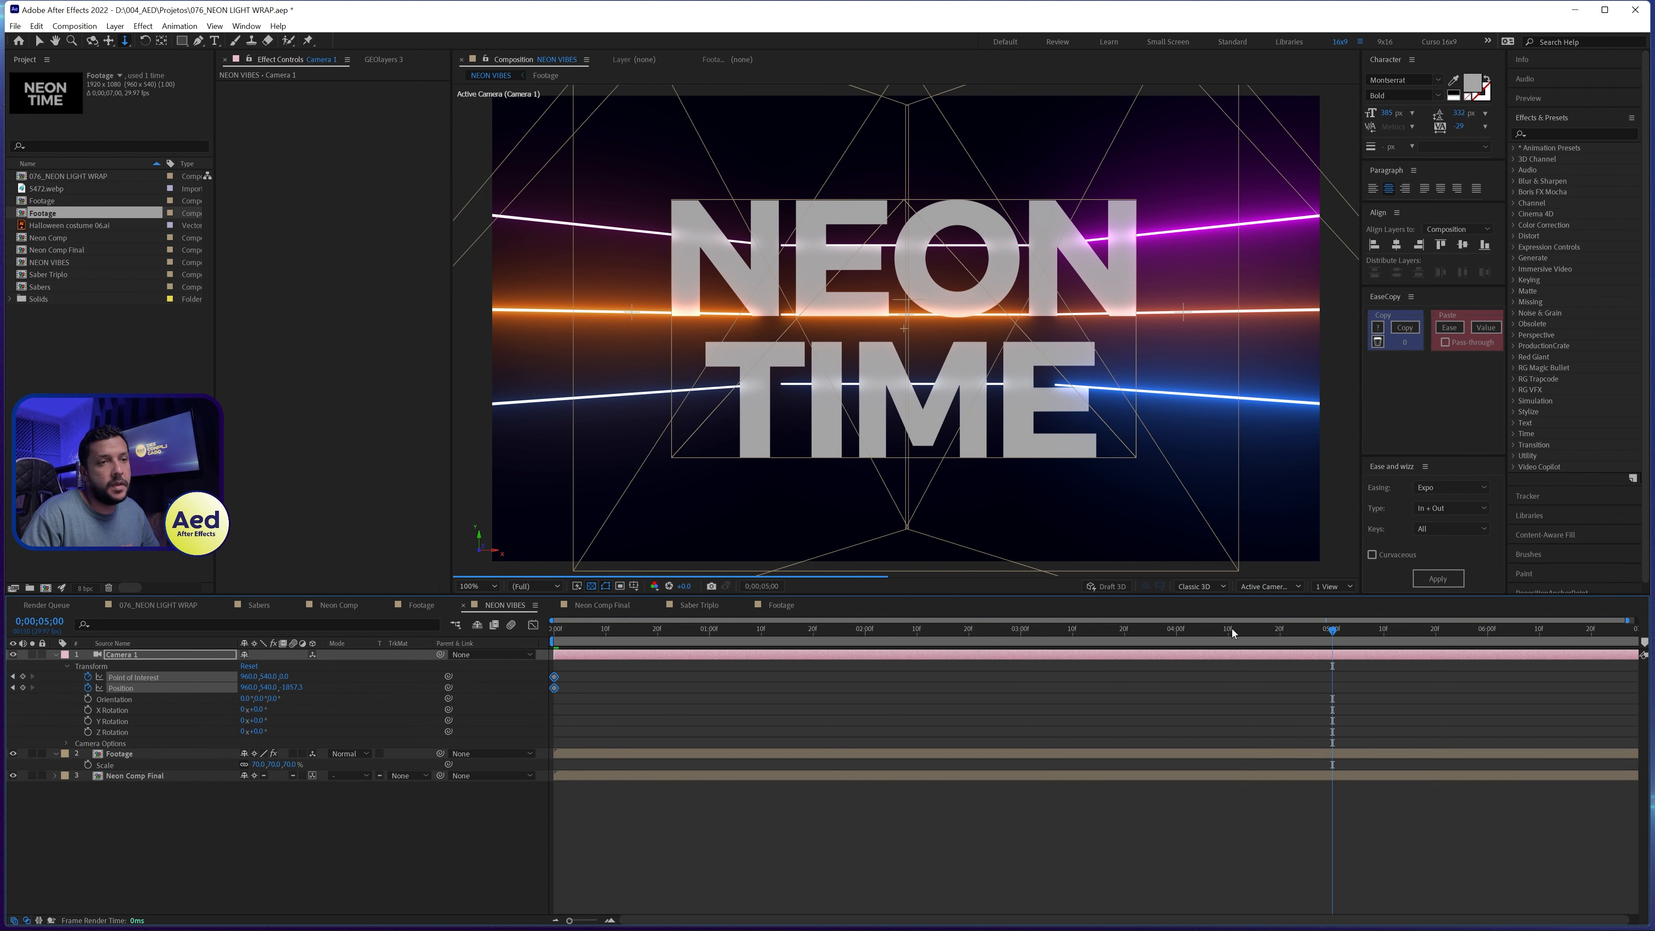
pyautogui.press('c')
pyautogui.press('c')
pyautogui.press('c')
pyautogui.press('c')
pyautogui.press('c')
pyautogui.press('c')
pyautogui.moveTo(900, 346); pyautogui.dragTo(899, 314)
pyautogui.hotkey('ctrl', 's')
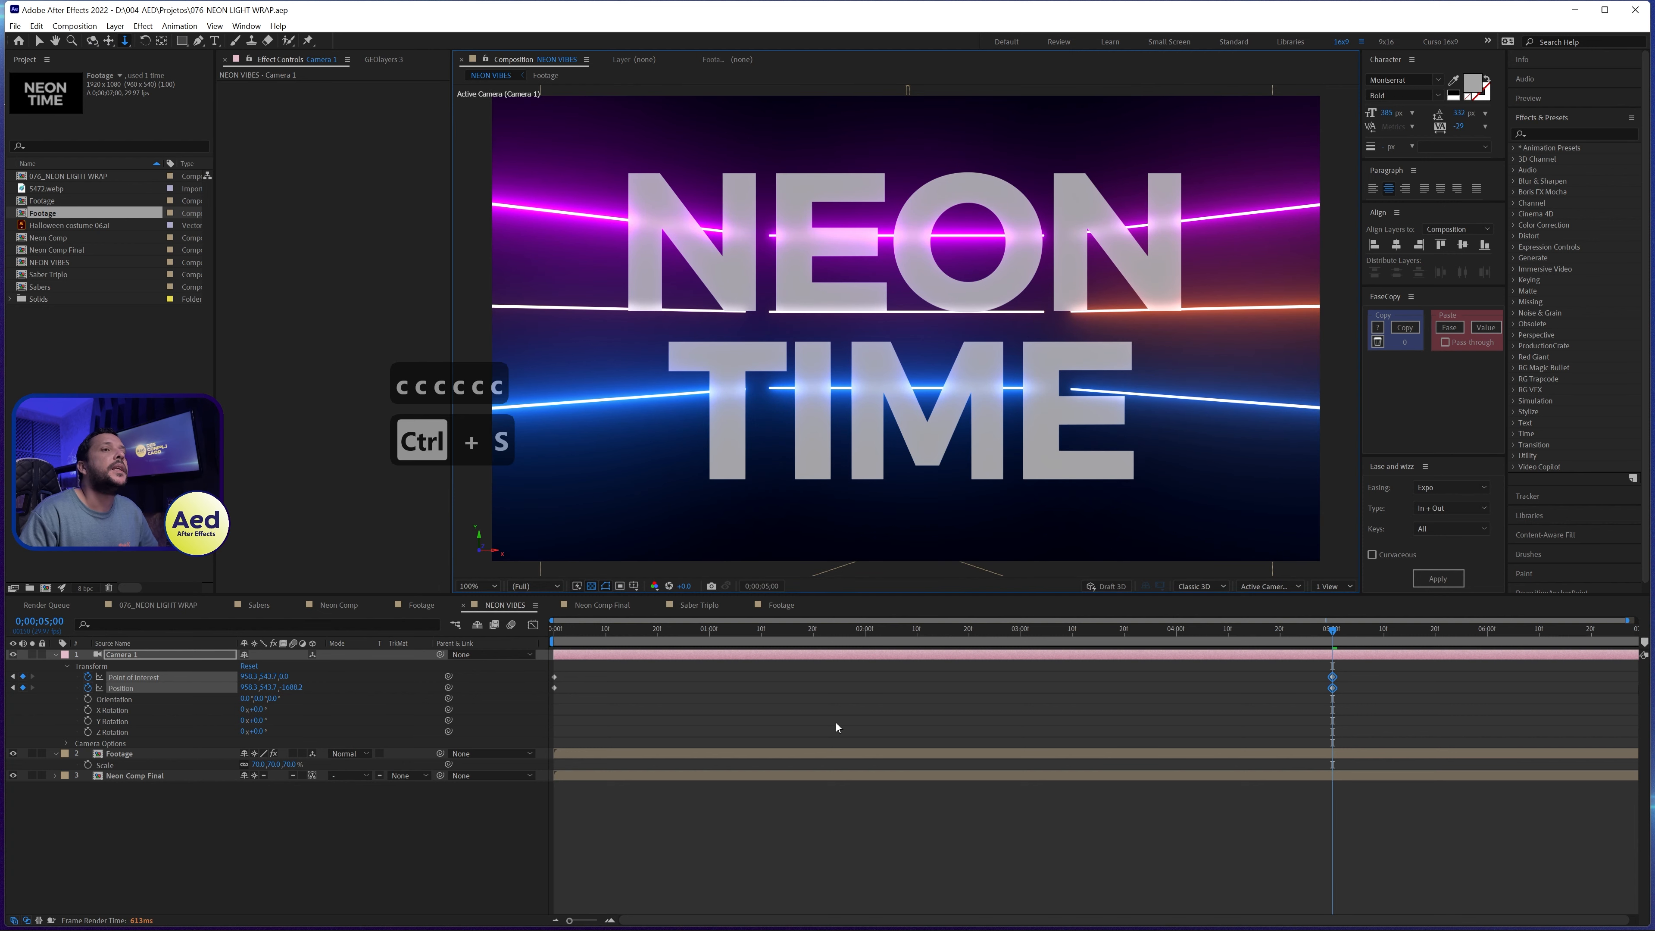
# Step: Preview the camera push-in over the NEON TIME title in the NEON VIBES composition
pyautogui.press('KP_0')
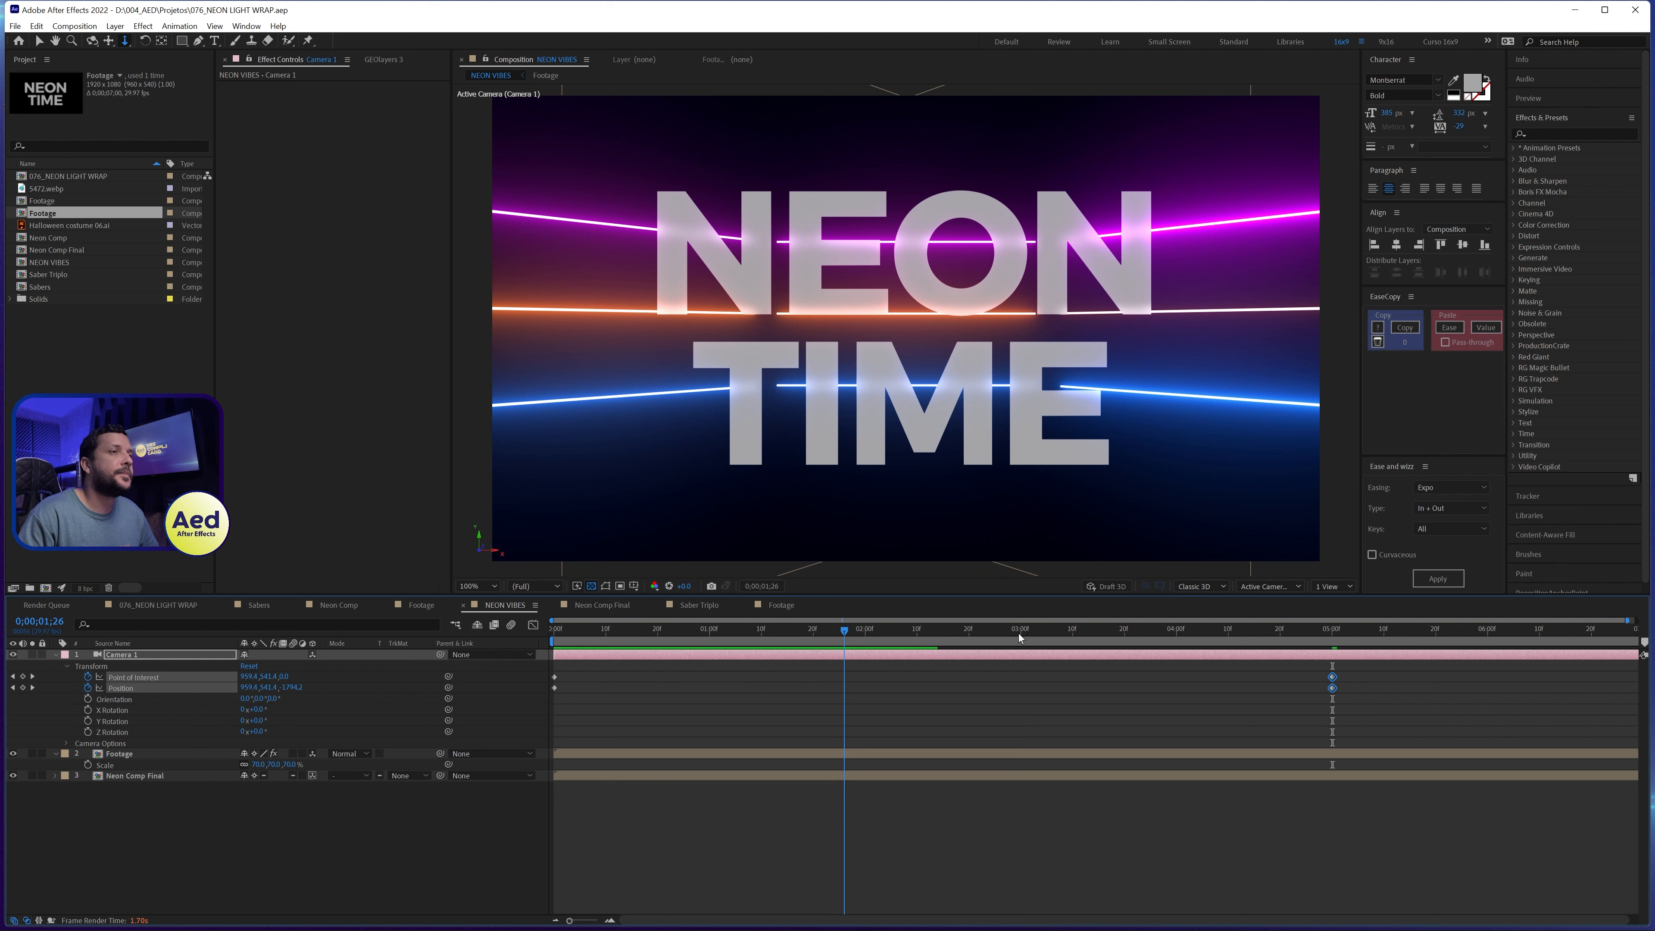
pyautogui.press('space')
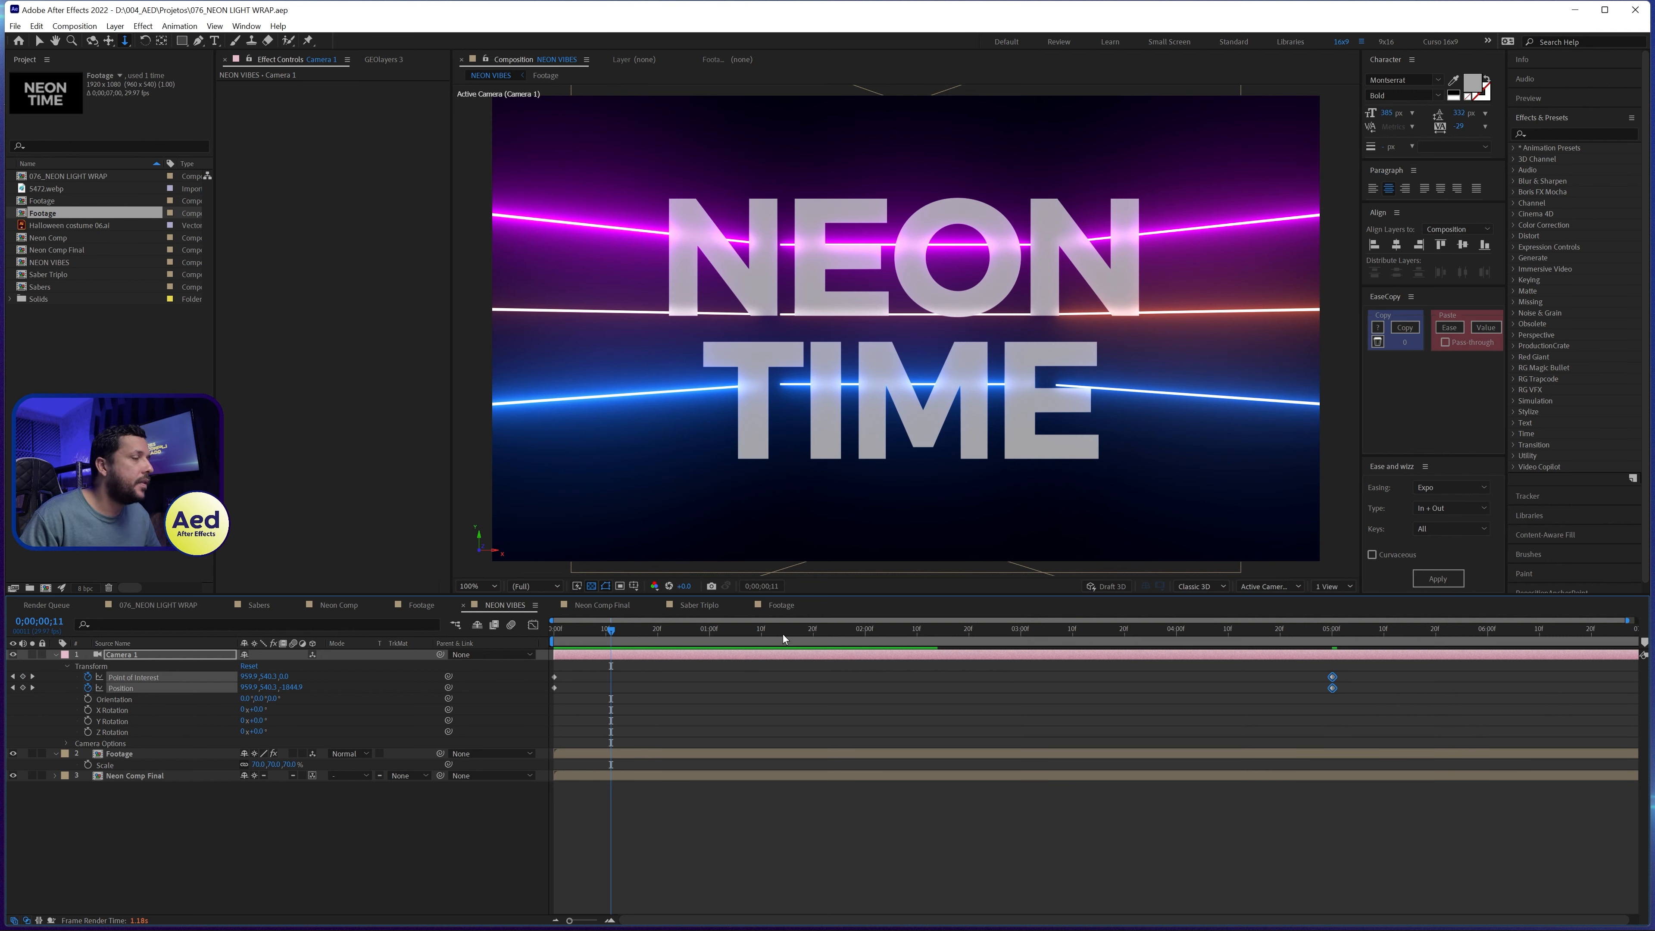
# Step: In the Saber Triplo composition inside Neon Comp Final, draw a wide elliptical mask around the magenta line on the first Saber layer
pyautogui.click(128, 762)
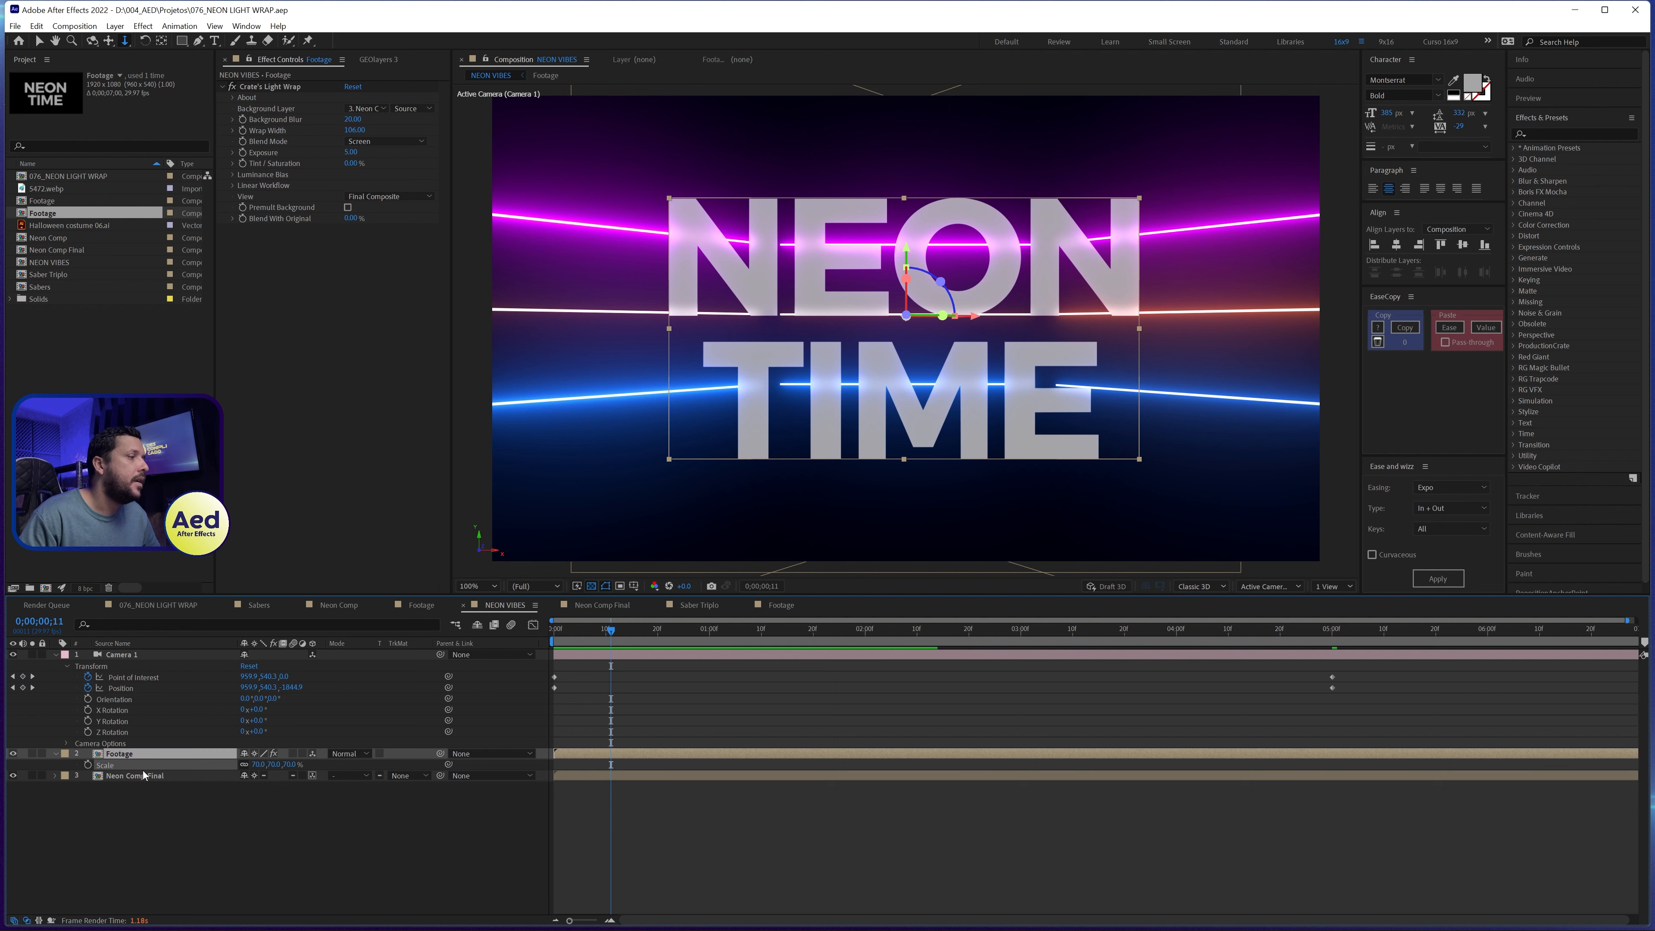
pyautogui.doubleClick(145, 776)
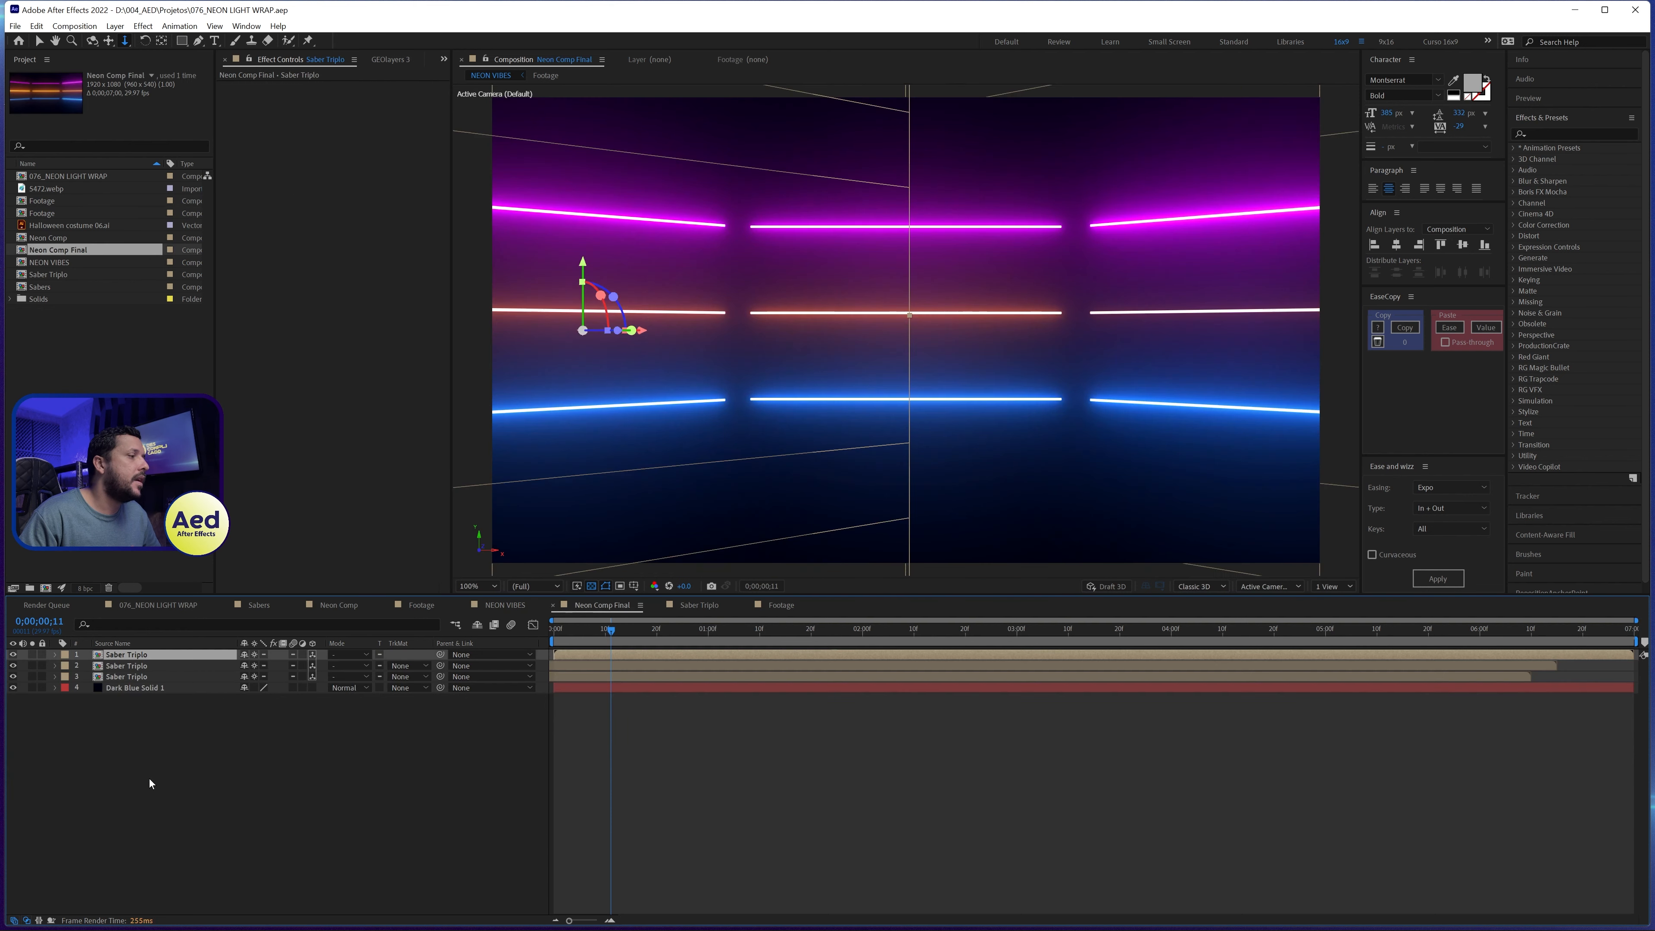
pyautogui.doubleClick(150, 657)
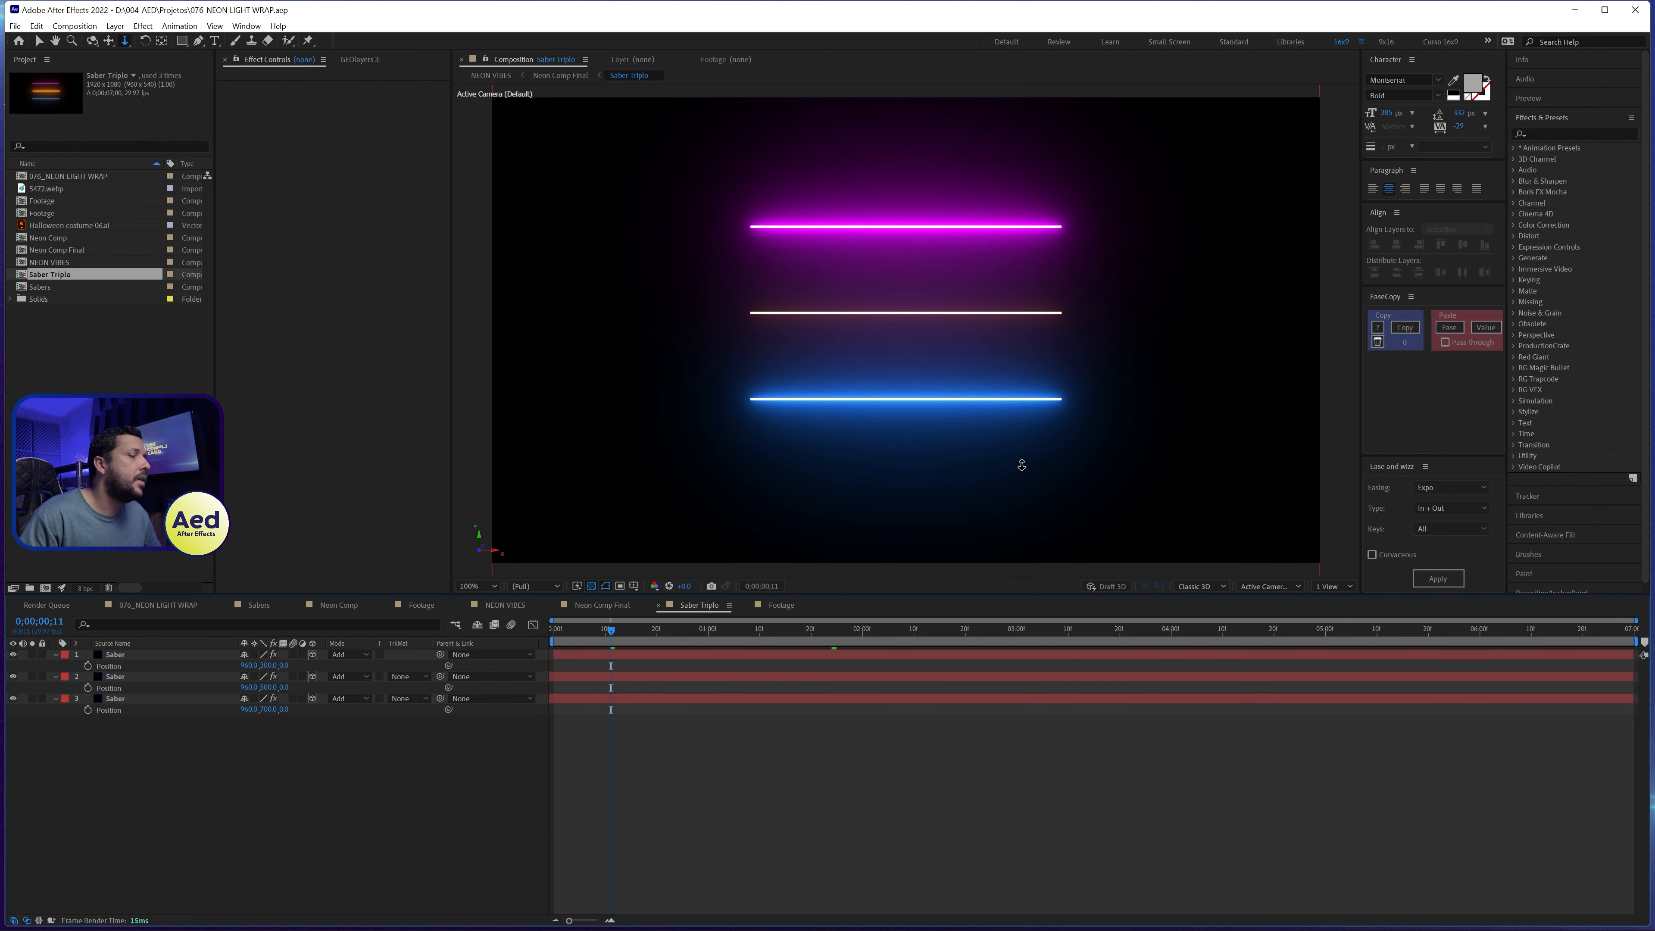
pyautogui.click(137, 656)
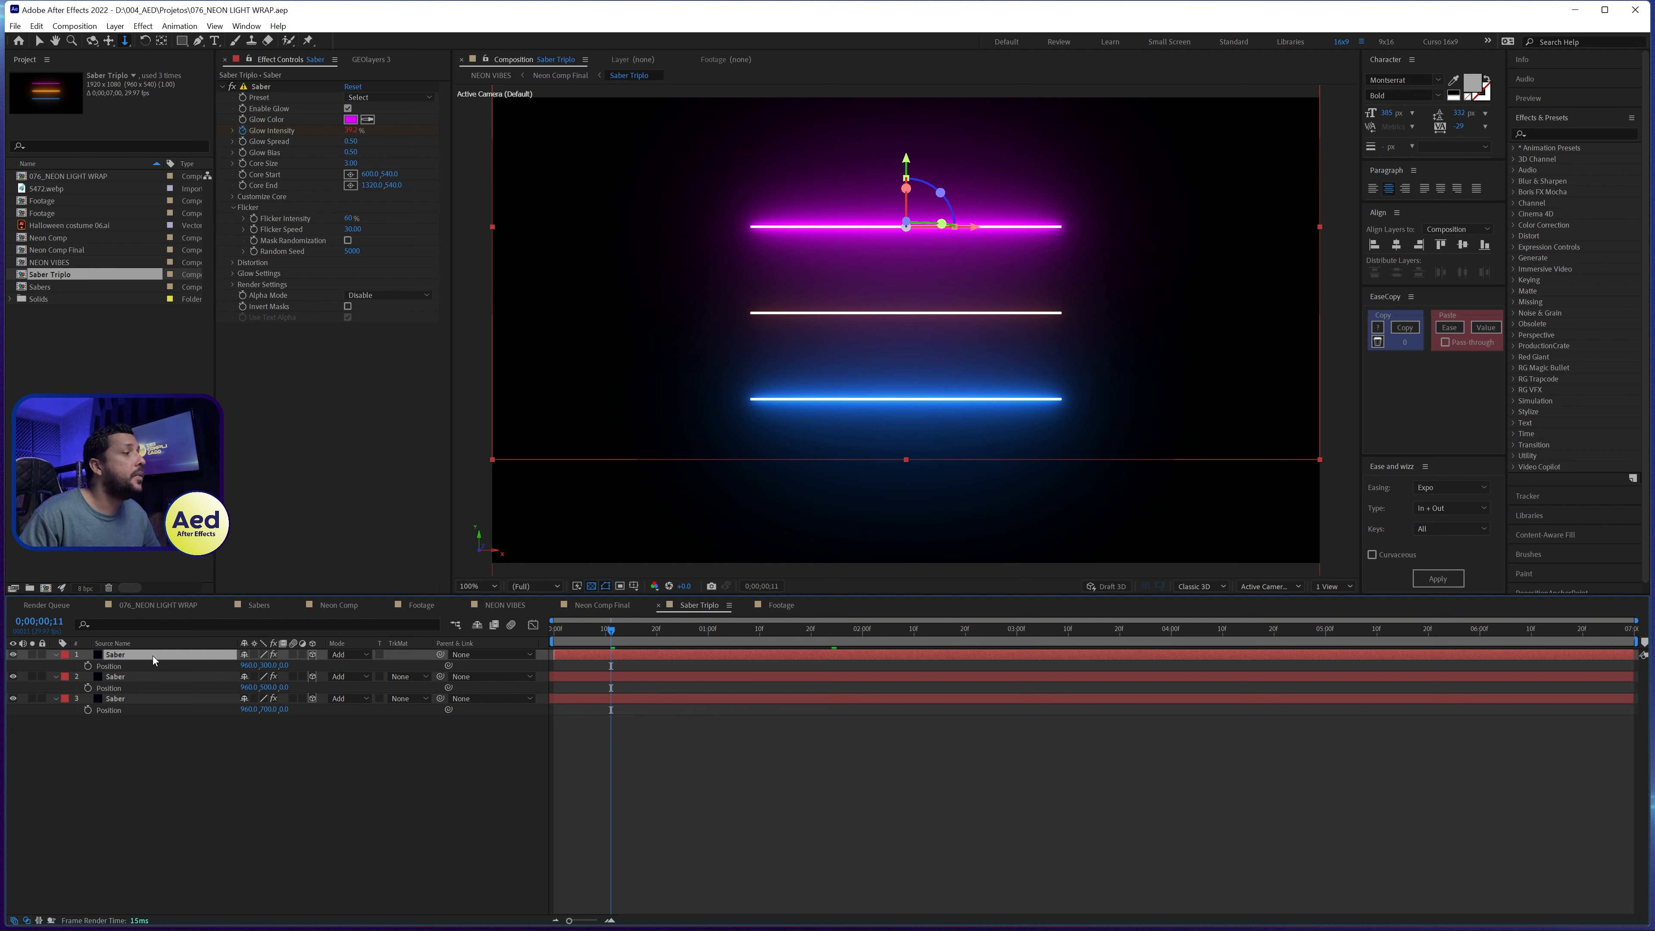
pyautogui.moveTo(182, 40); pyautogui.dragTo(221, 68)
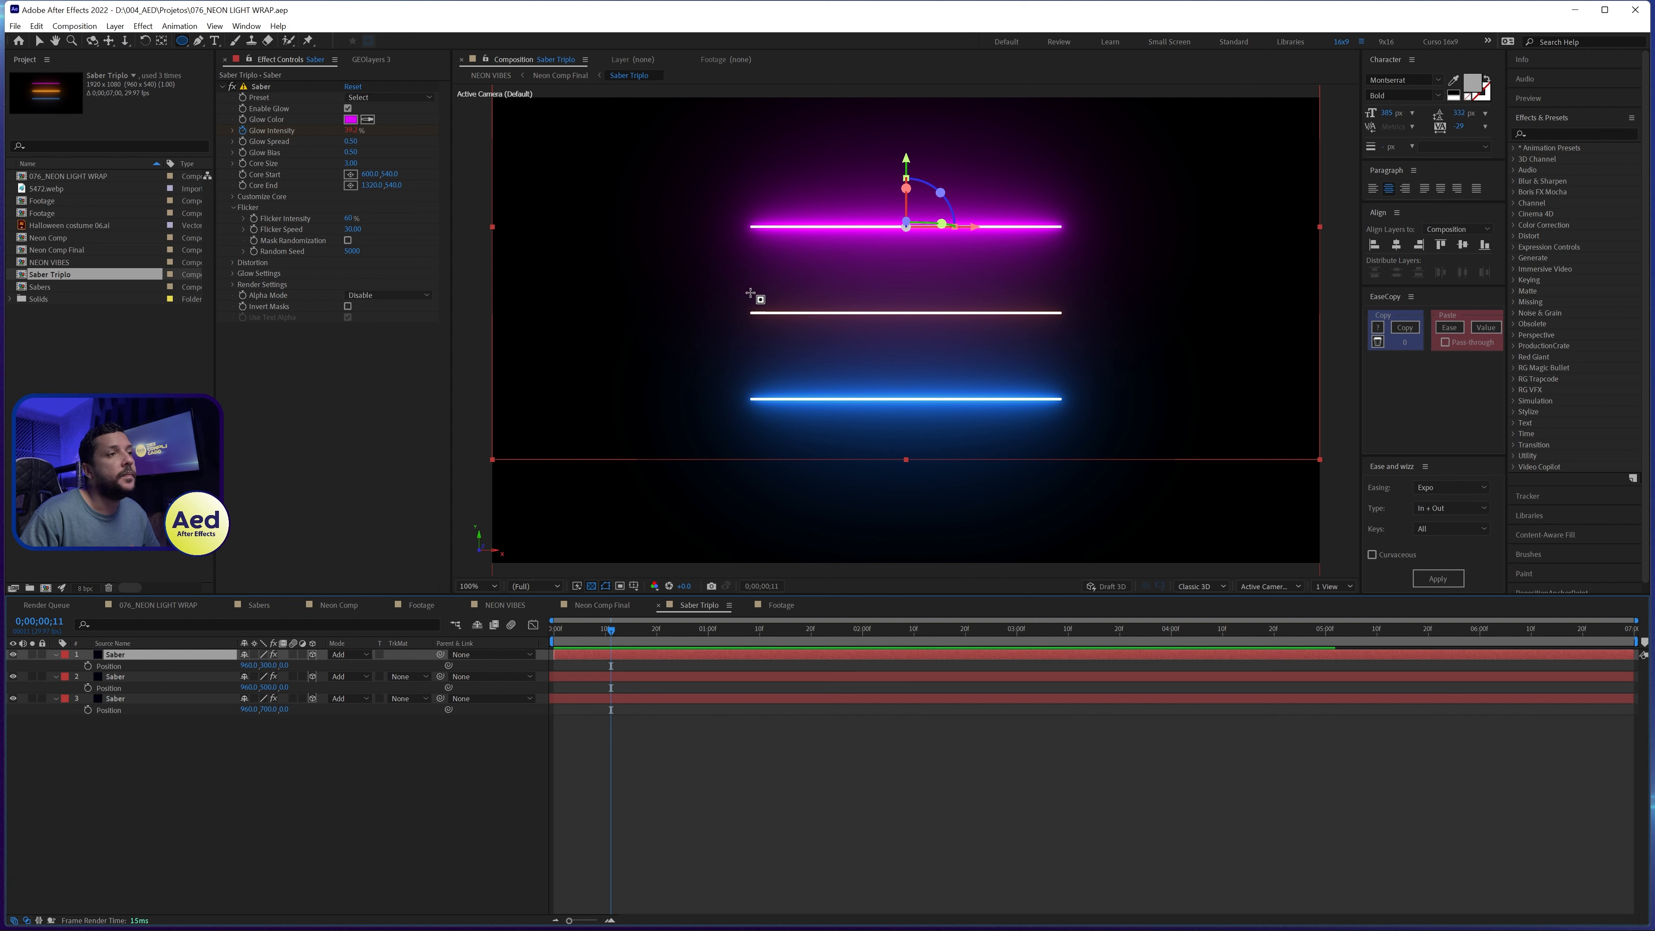
pyautogui.moveTo(691, 165); pyautogui.dragTo(1119, 302)
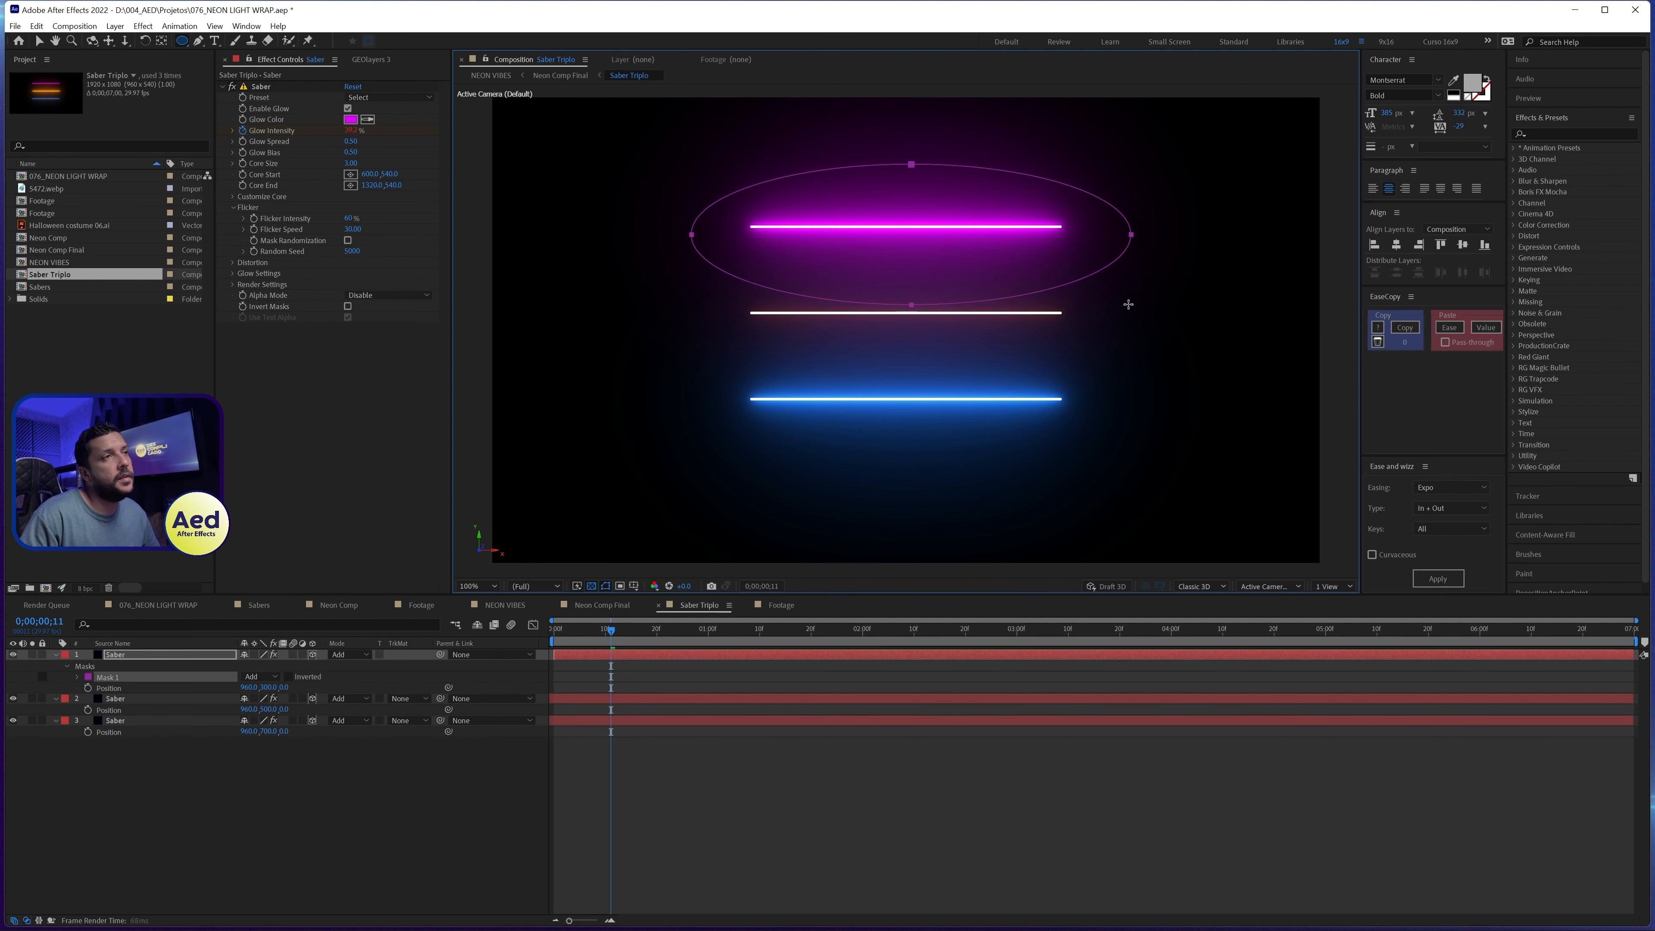
pyautogui.press('v')
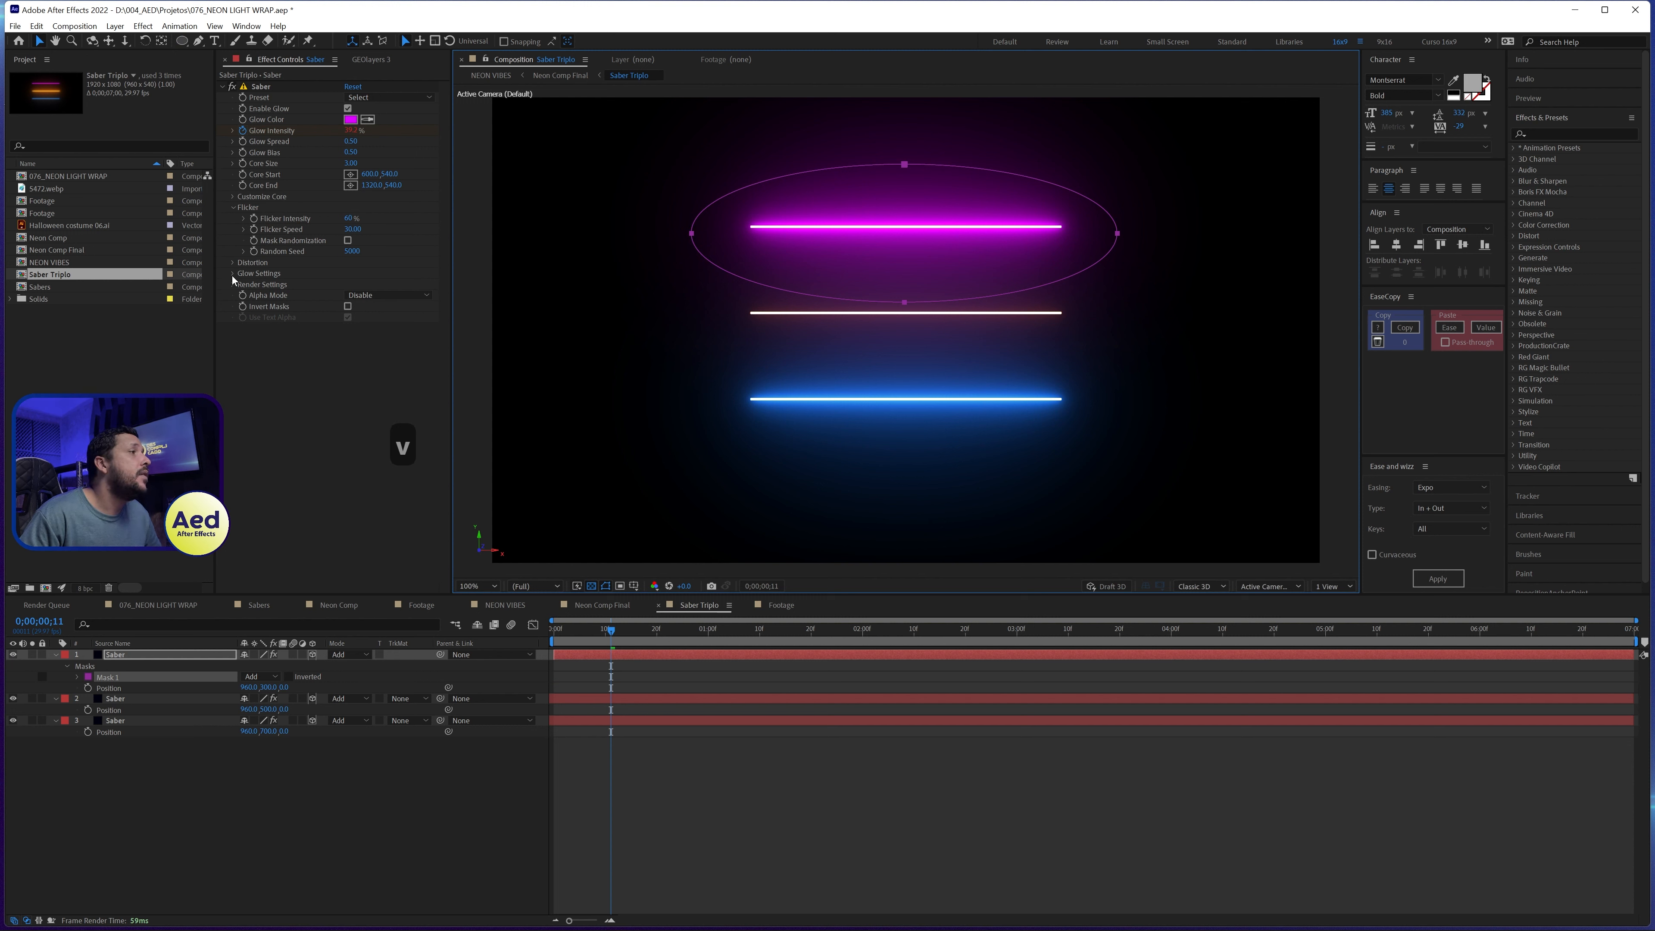
# Step: Set the masked Saber effect's Core Type to Layer Masks so the neon follows the ellipse
pyautogui.click(233, 196)
pyautogui.click(390, 206)
pyautogui.click(394, 237)
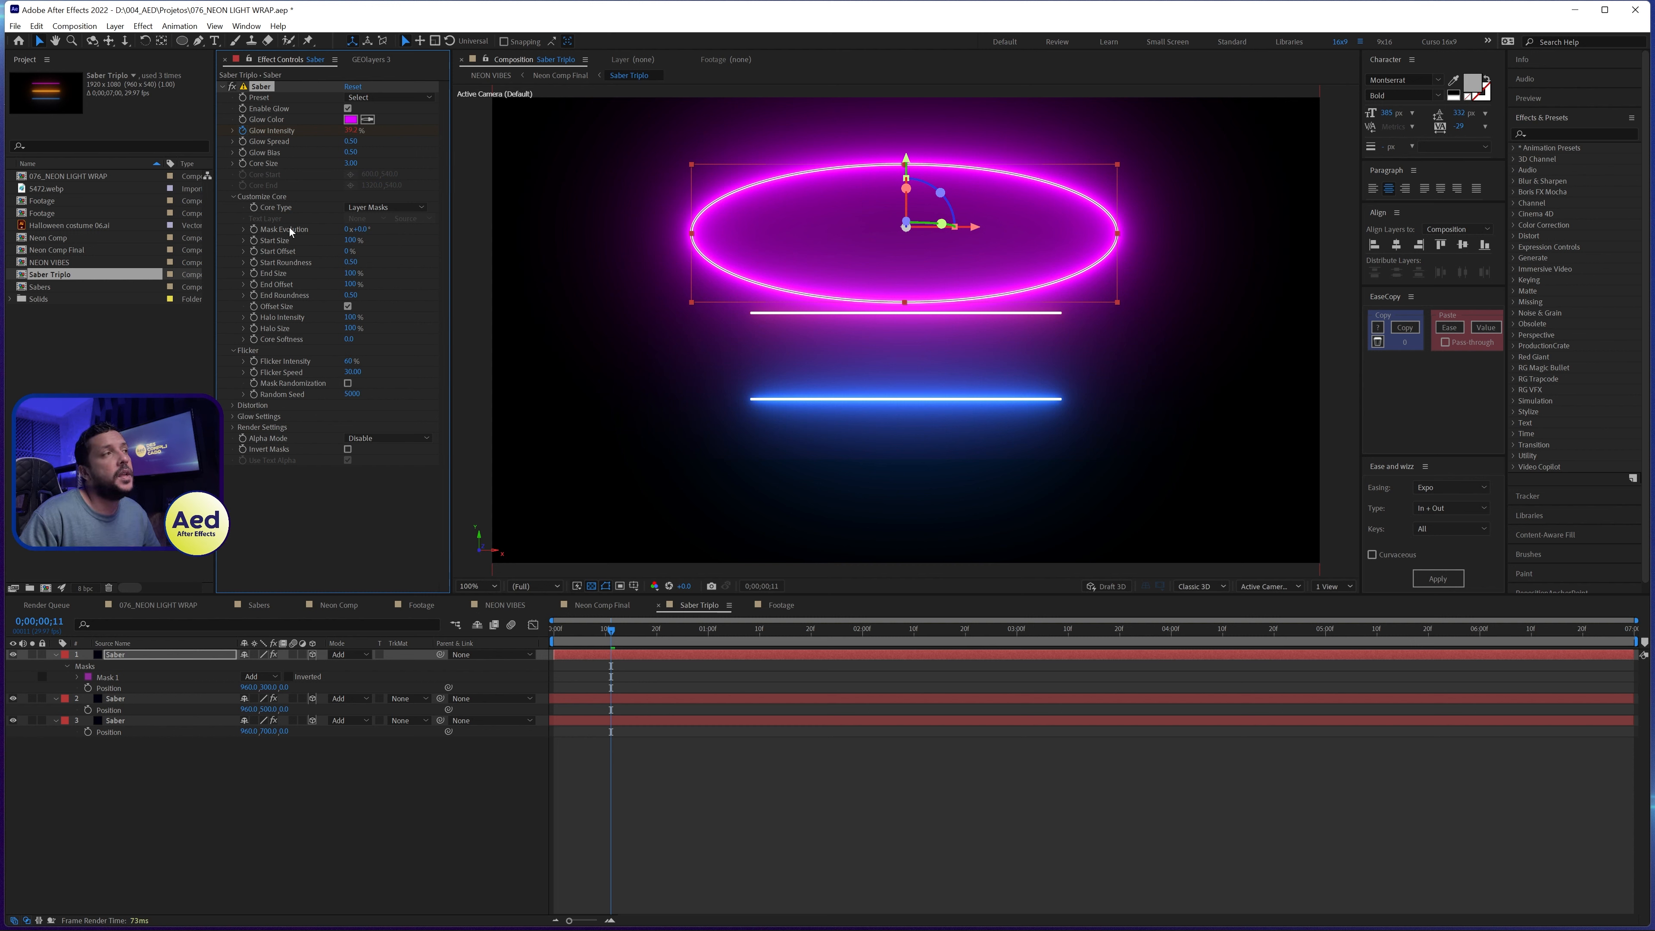
# Step: Delete the two unmasked Saber line layers and duplicate the masked ellipse layer twice
pyautogui.click(163, 696)
pyautogui.keyDown('shift'); pyautogui.click(161, 715); pyautogui.keyUp('shift')
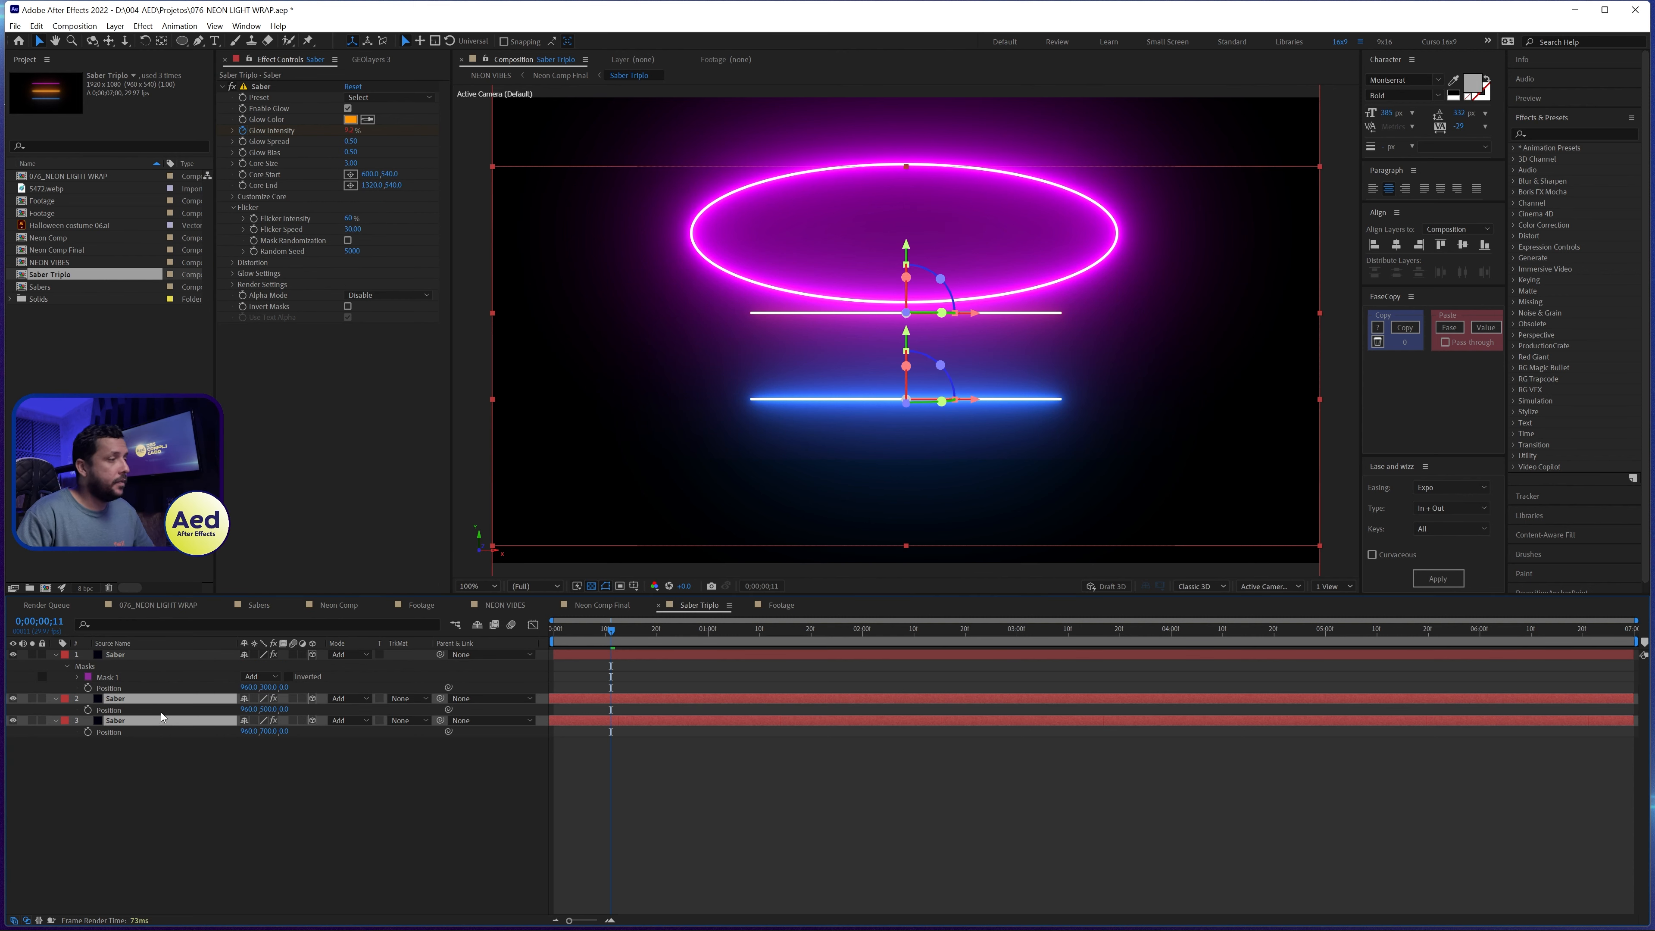
pyautogui.press('Delete')
pyautogui.click(135, 655)
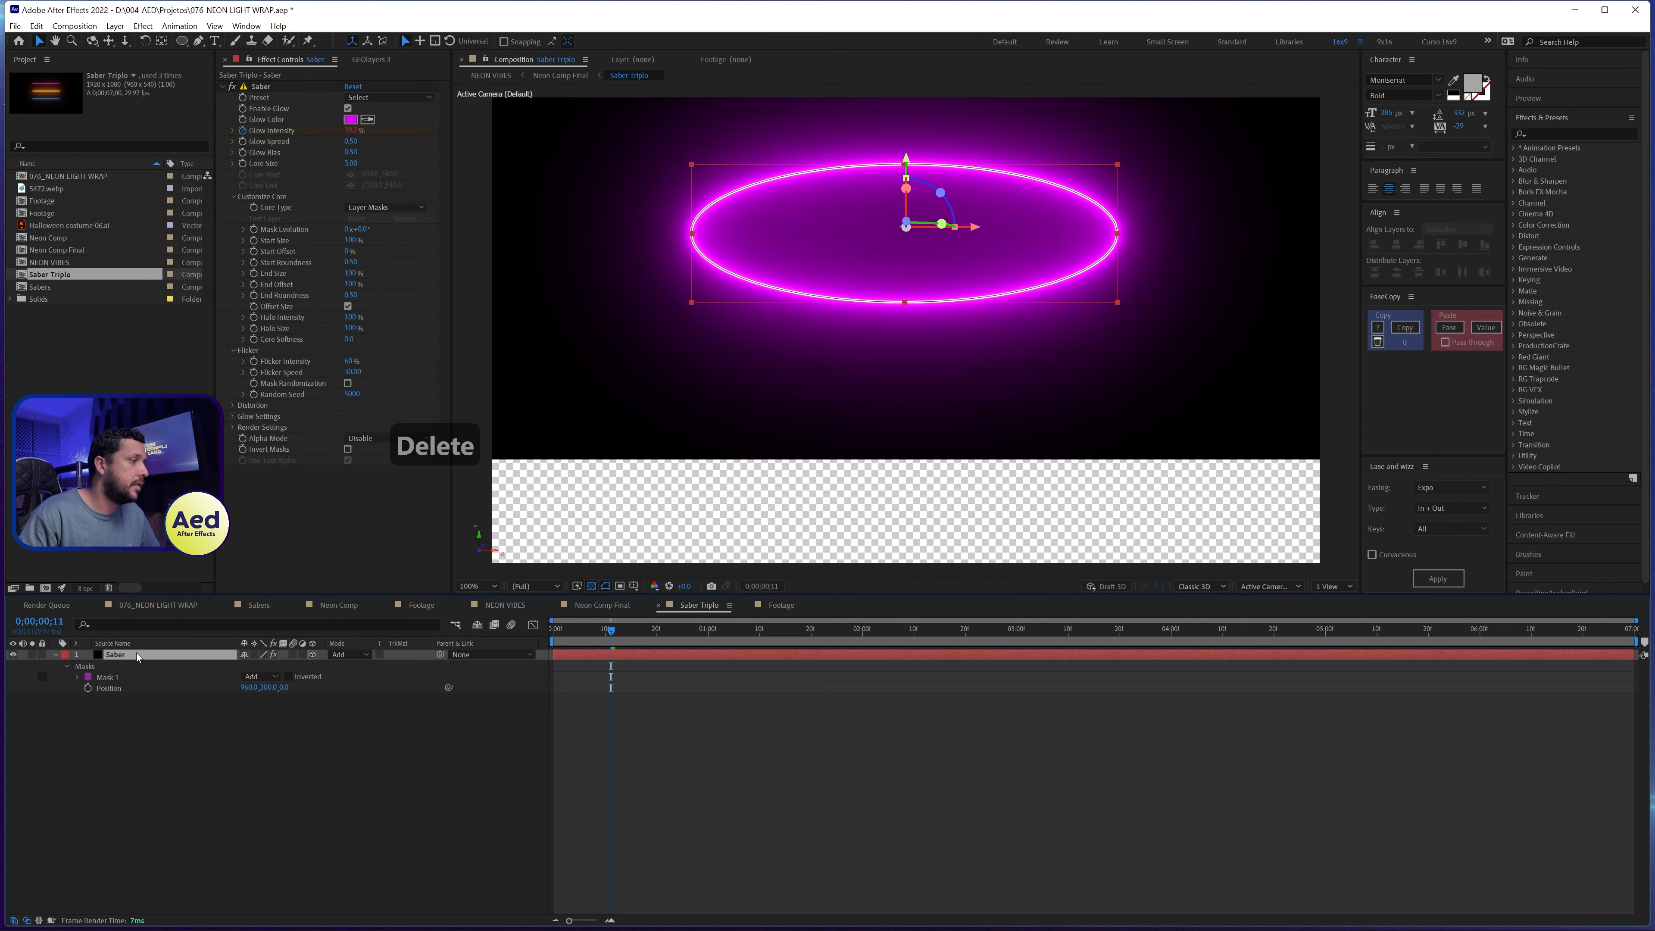
pyautogui.hotkey('ctrl', 'd')
pyautogui.hotkey('ctrl', 'd')
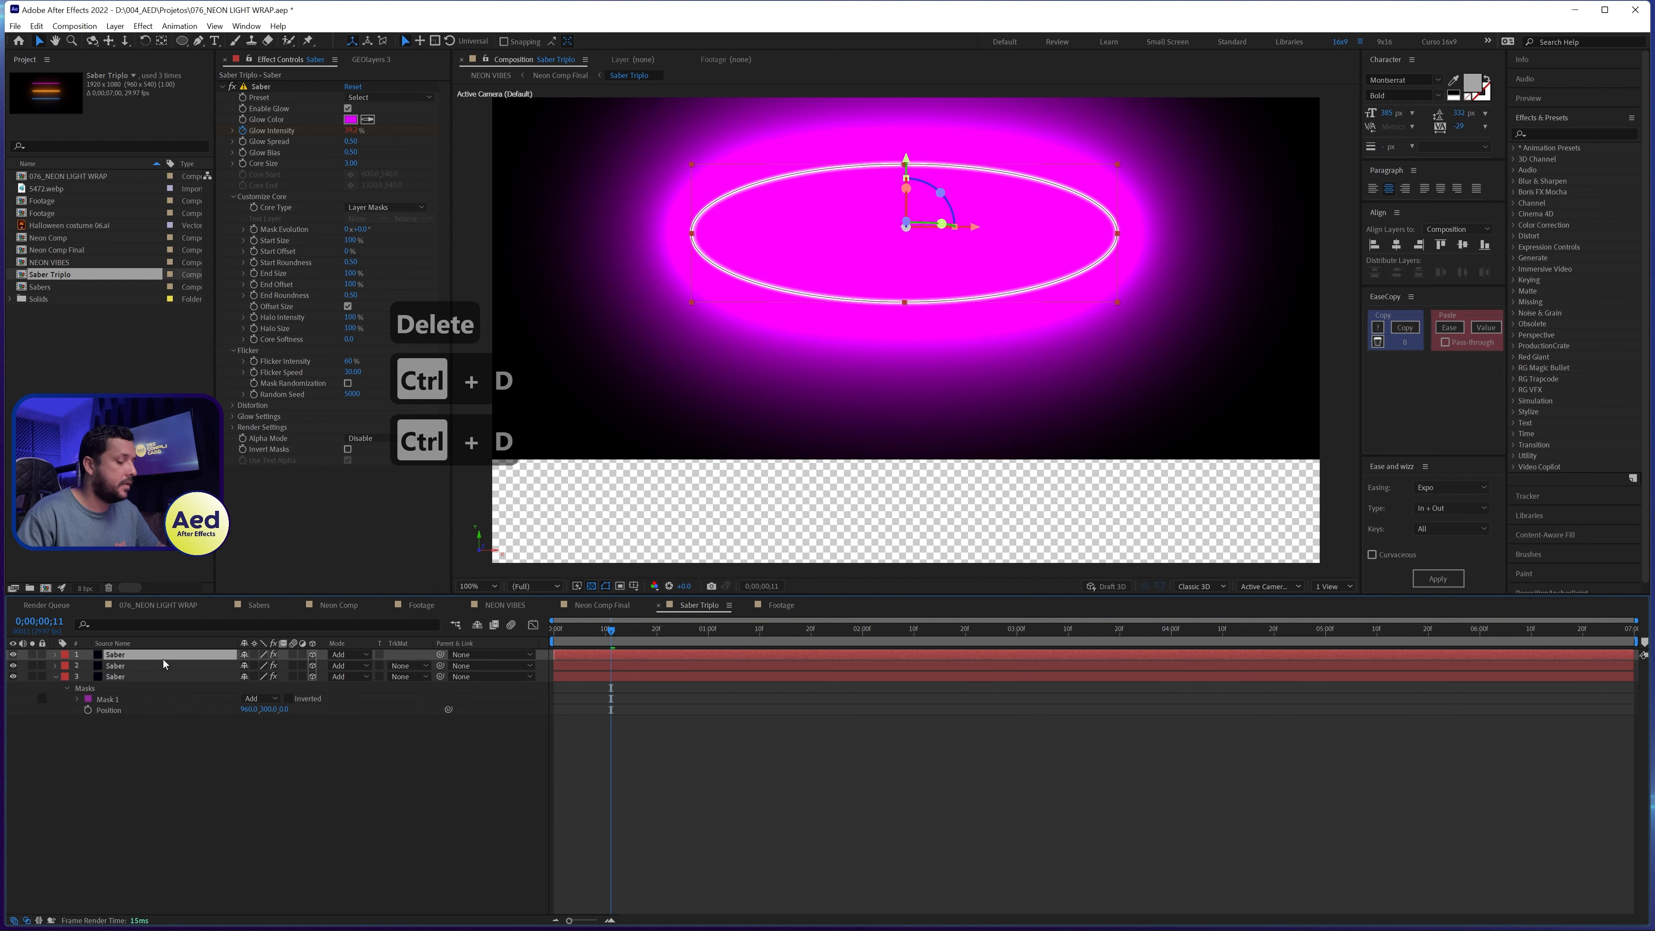
# Step: Show the Position property of all three Saber ellipse layers
pyautogui.press('p')
pyautogui.click(150, 680)
pyautogui.press('p')
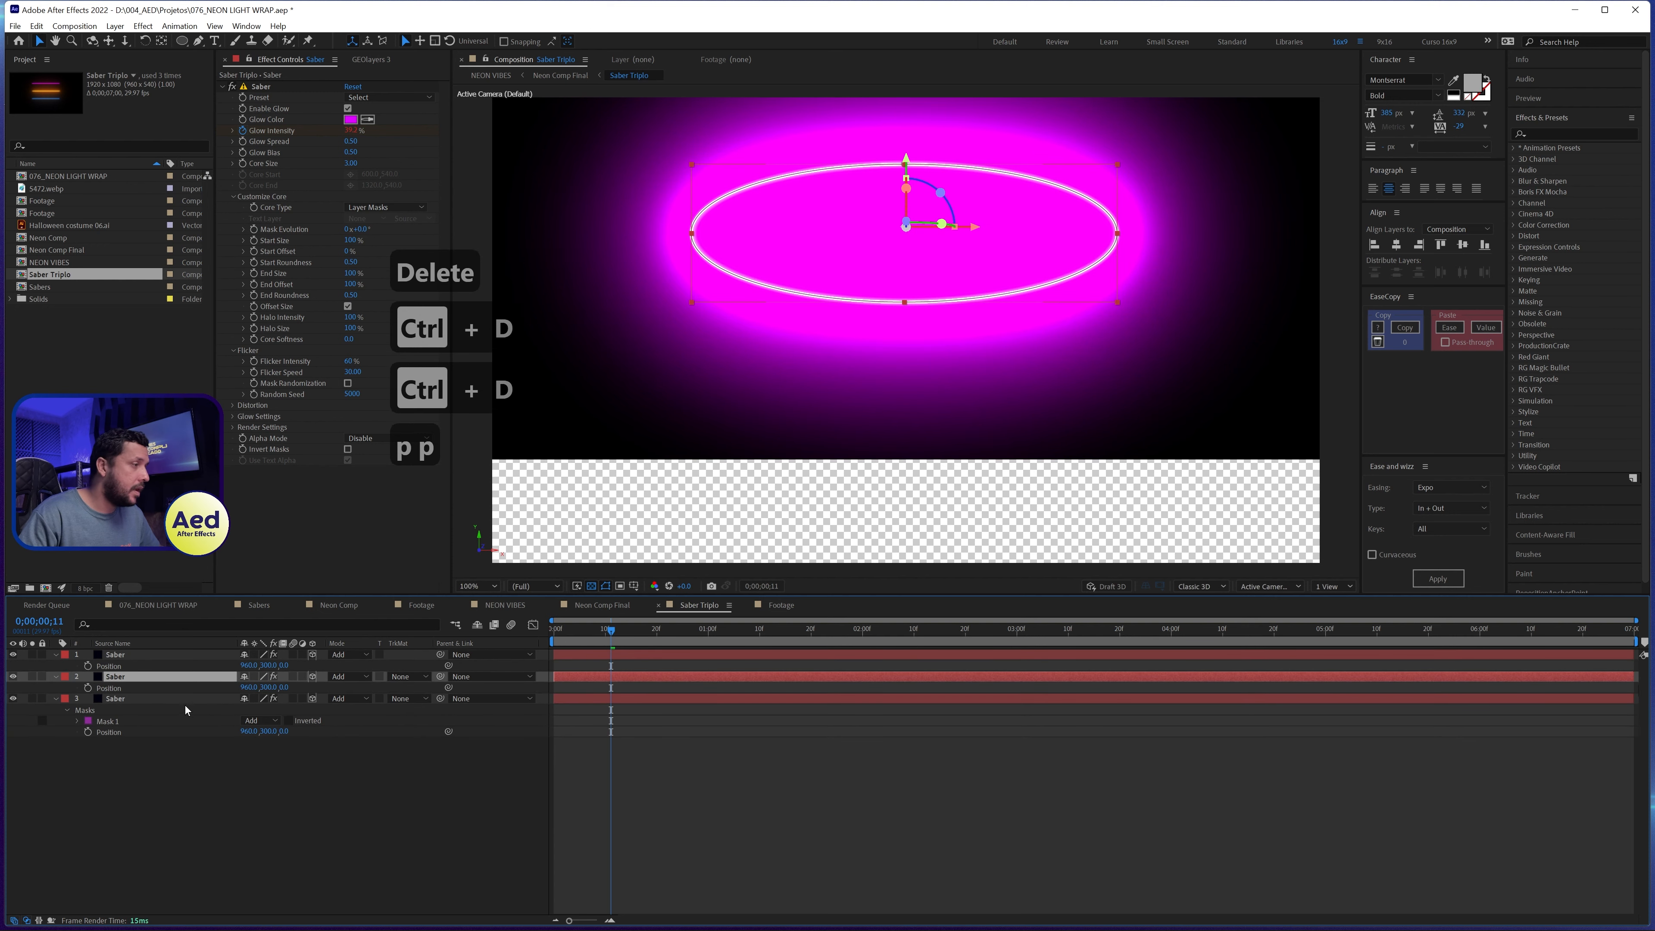
pyautogui.click(183, 702)
pyautogui.press('p')
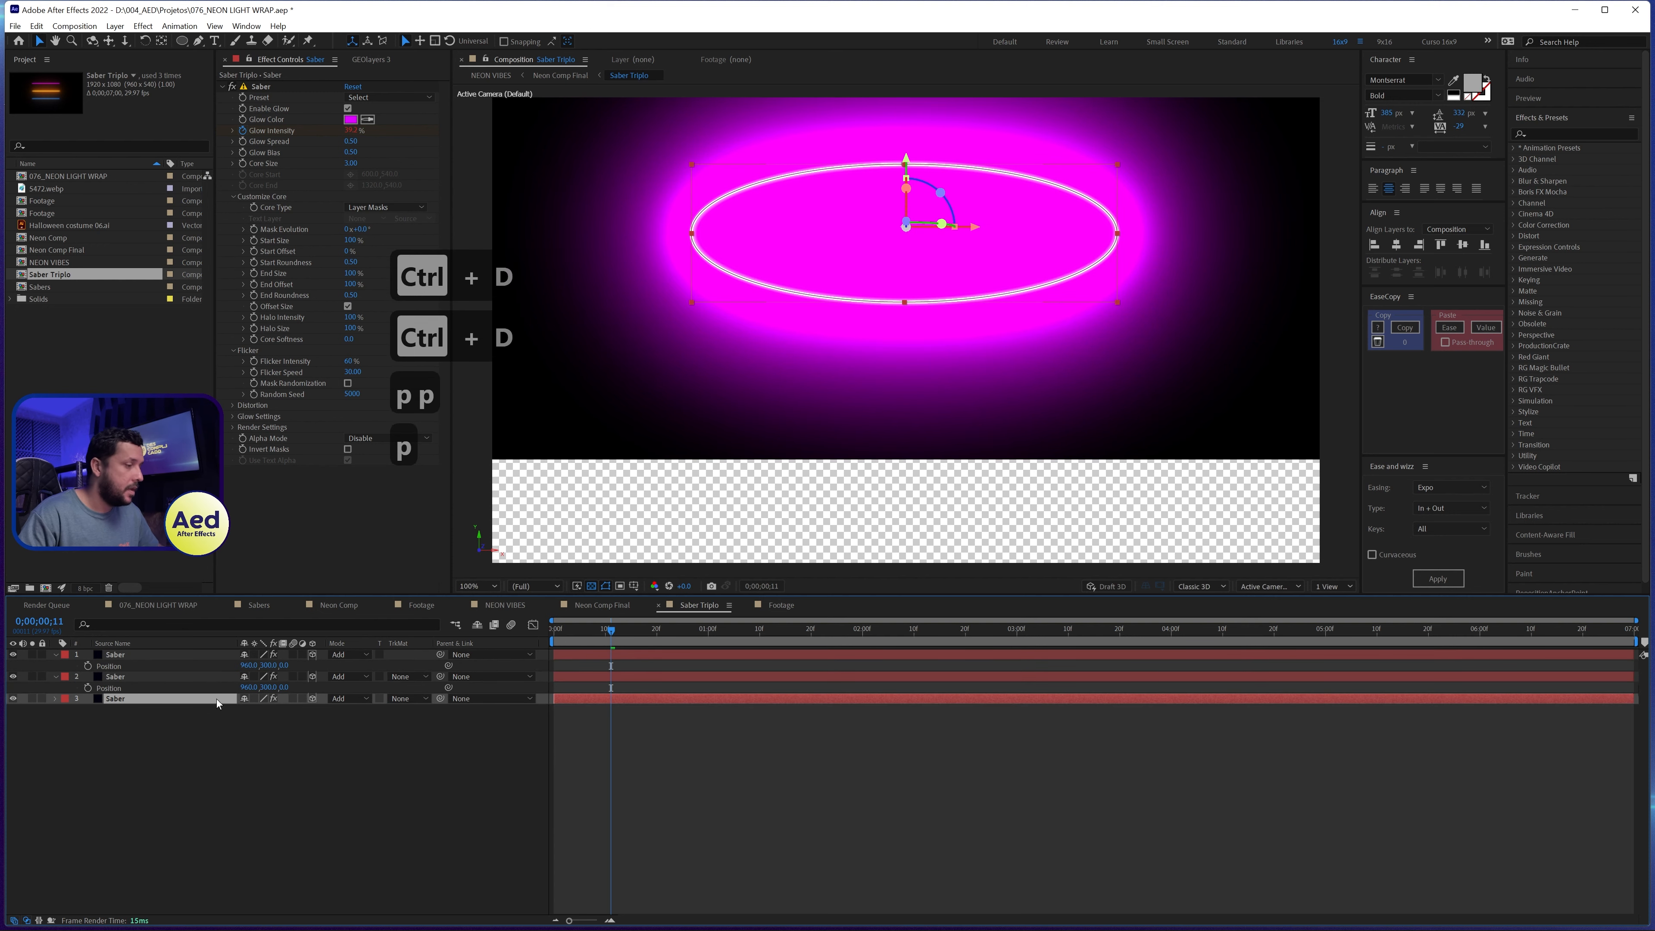
pyautogui.press('p')
# Step: Set the third Saber layer's Y position to 700
pyautogui.click(253, 733)
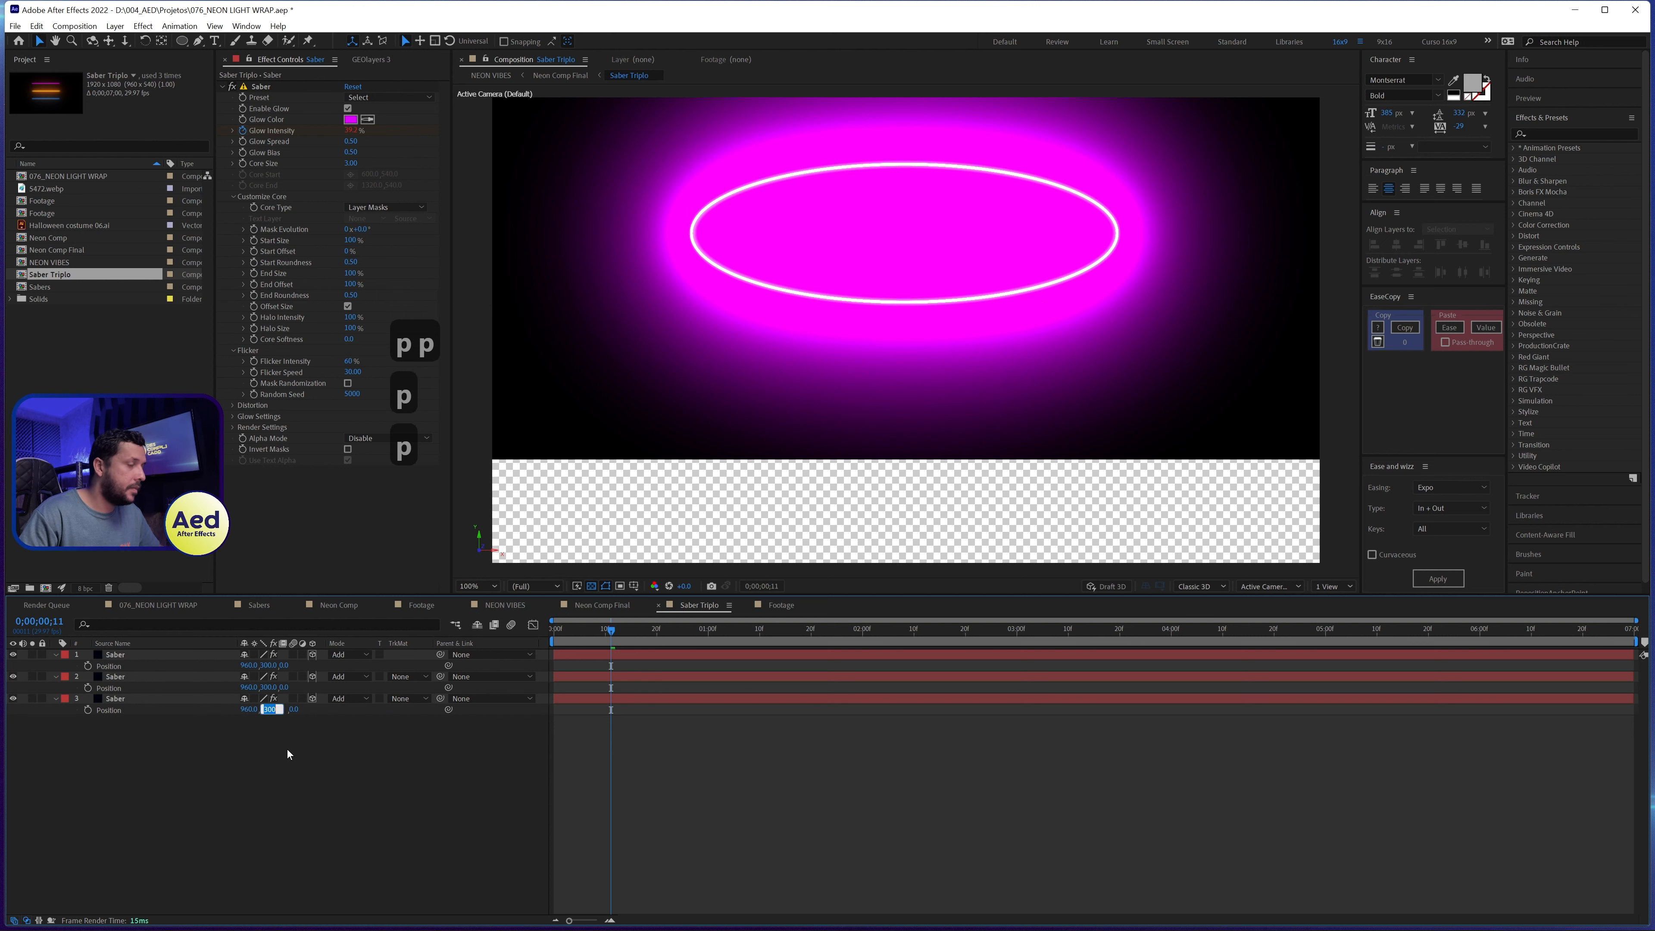
pyautogui.write('50')
pyautogui.press('Return')
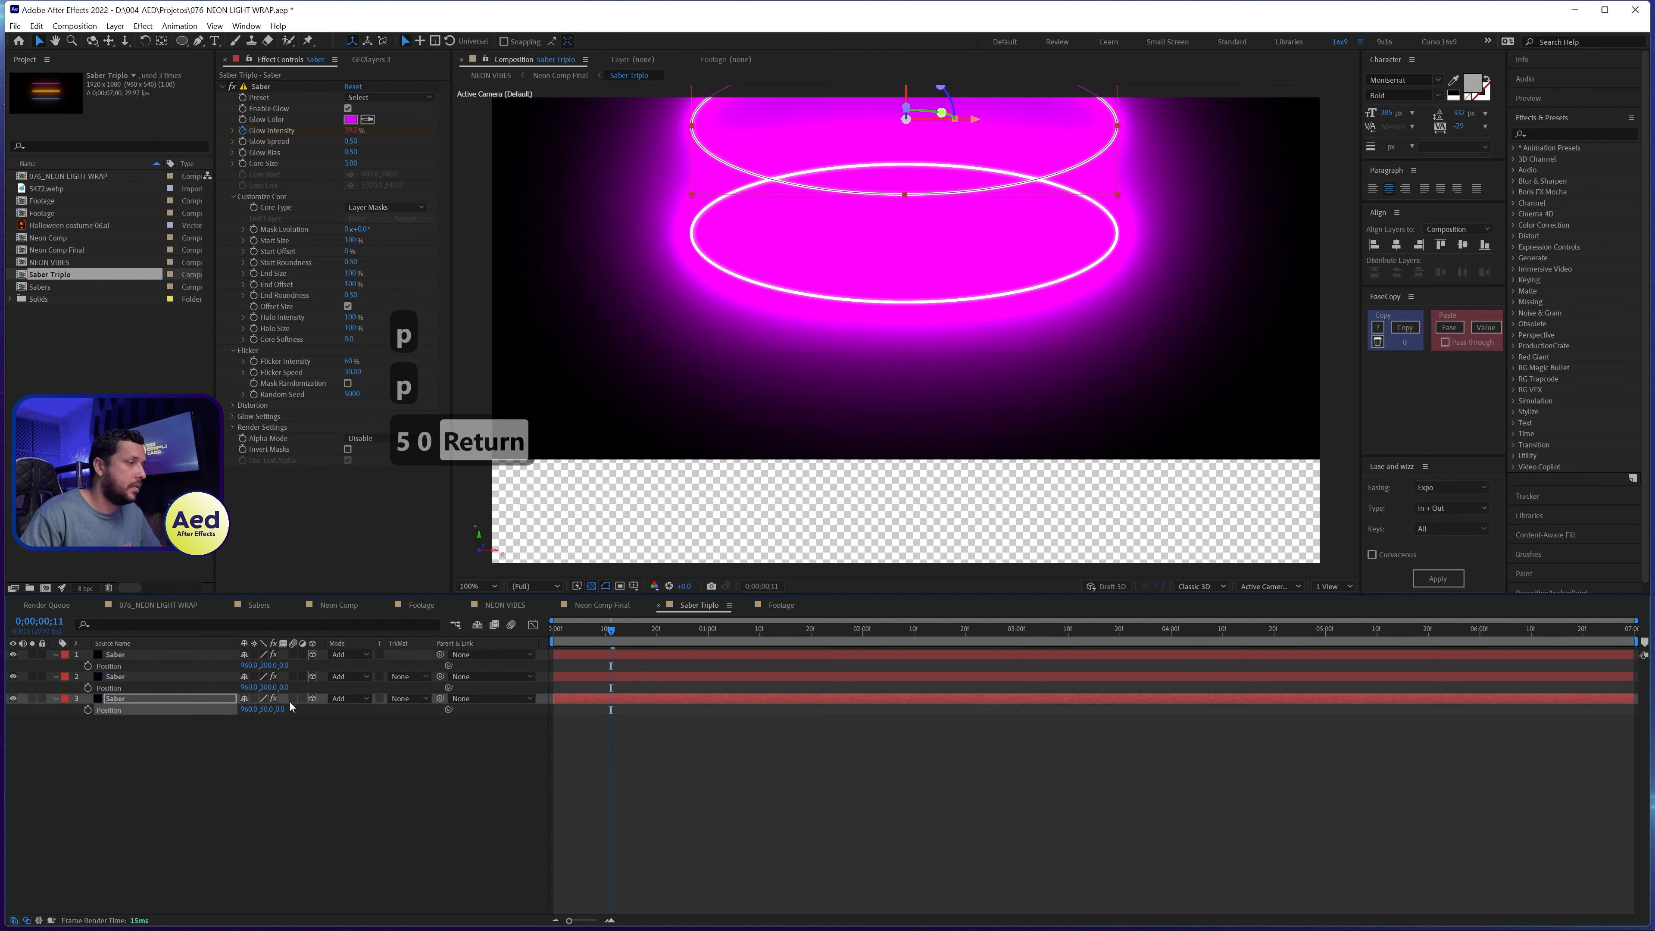
pyautogui.write('500')
pyautogui.press('Return')
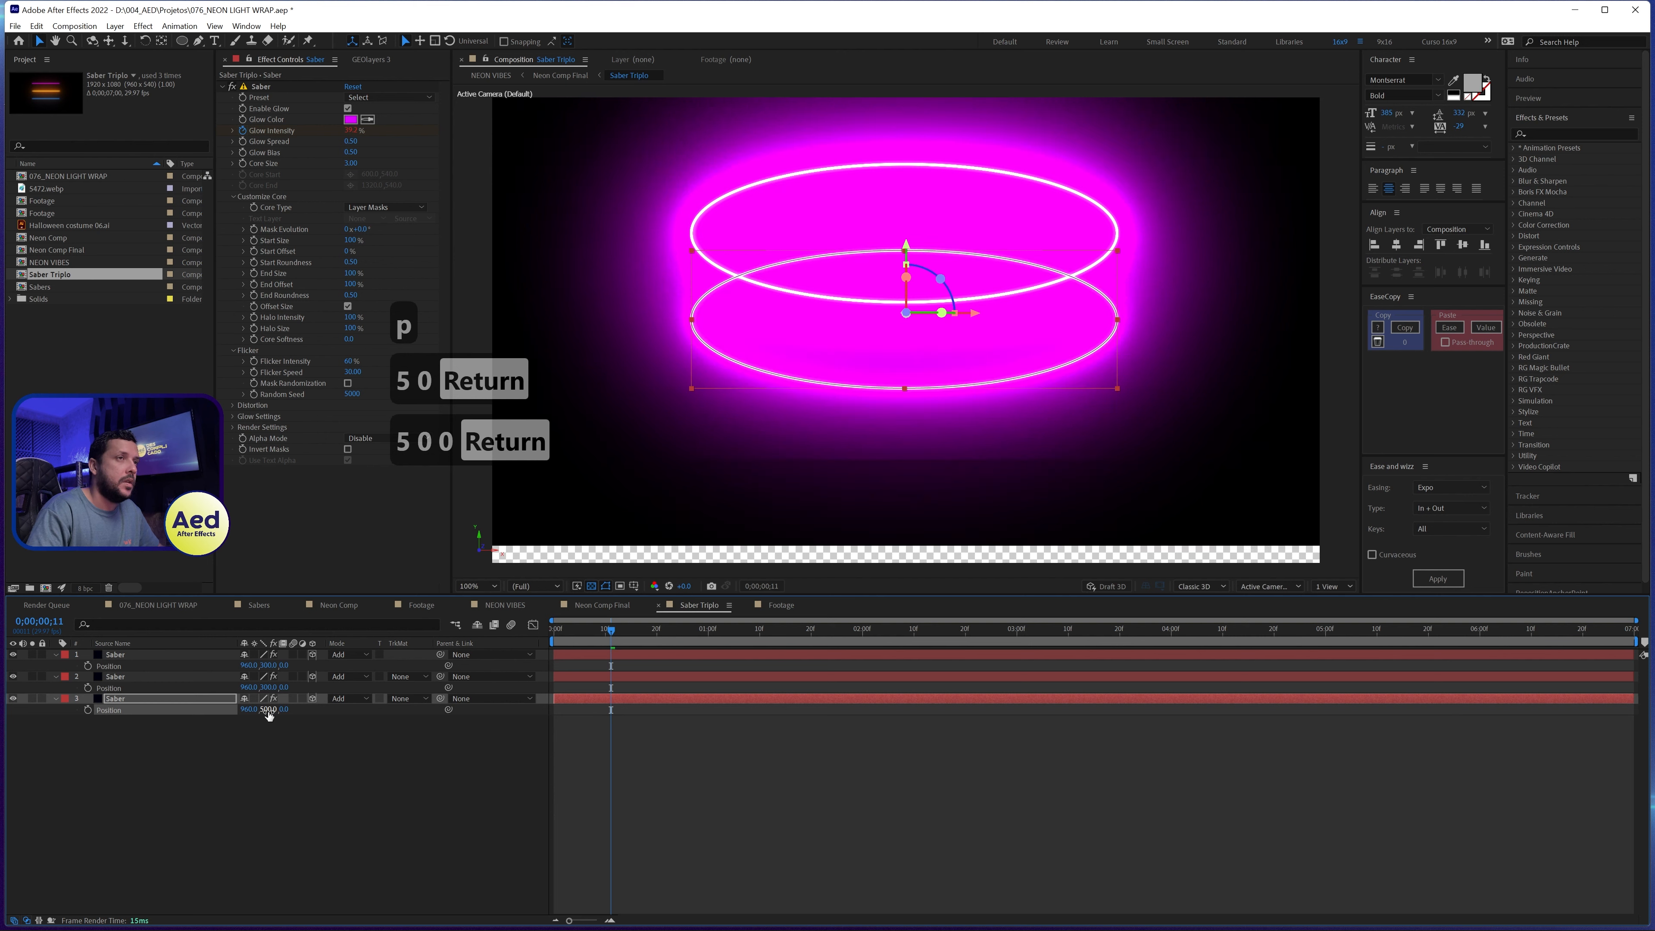
pyautogui.write('700')
pyautogui.press('Return')
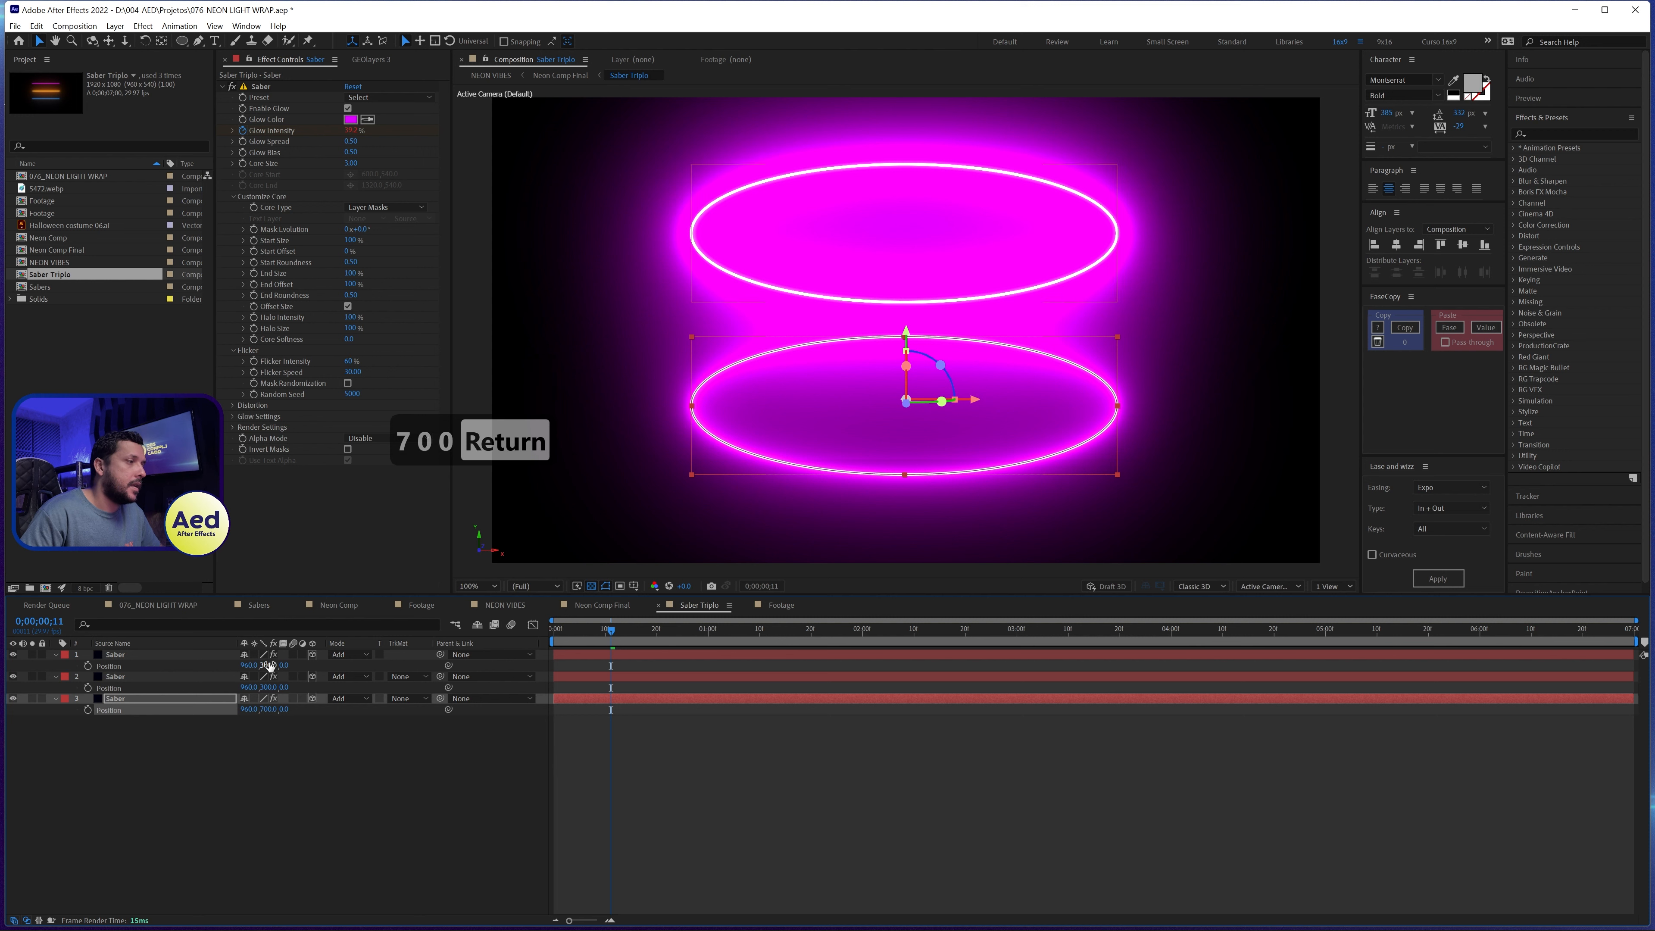
# Step: Space the ellipses vertically by setting the first, second and third Saber layers' Y positions to 200, 500 and 800
pyautogui.write('500')
pyautogui.press('Return')
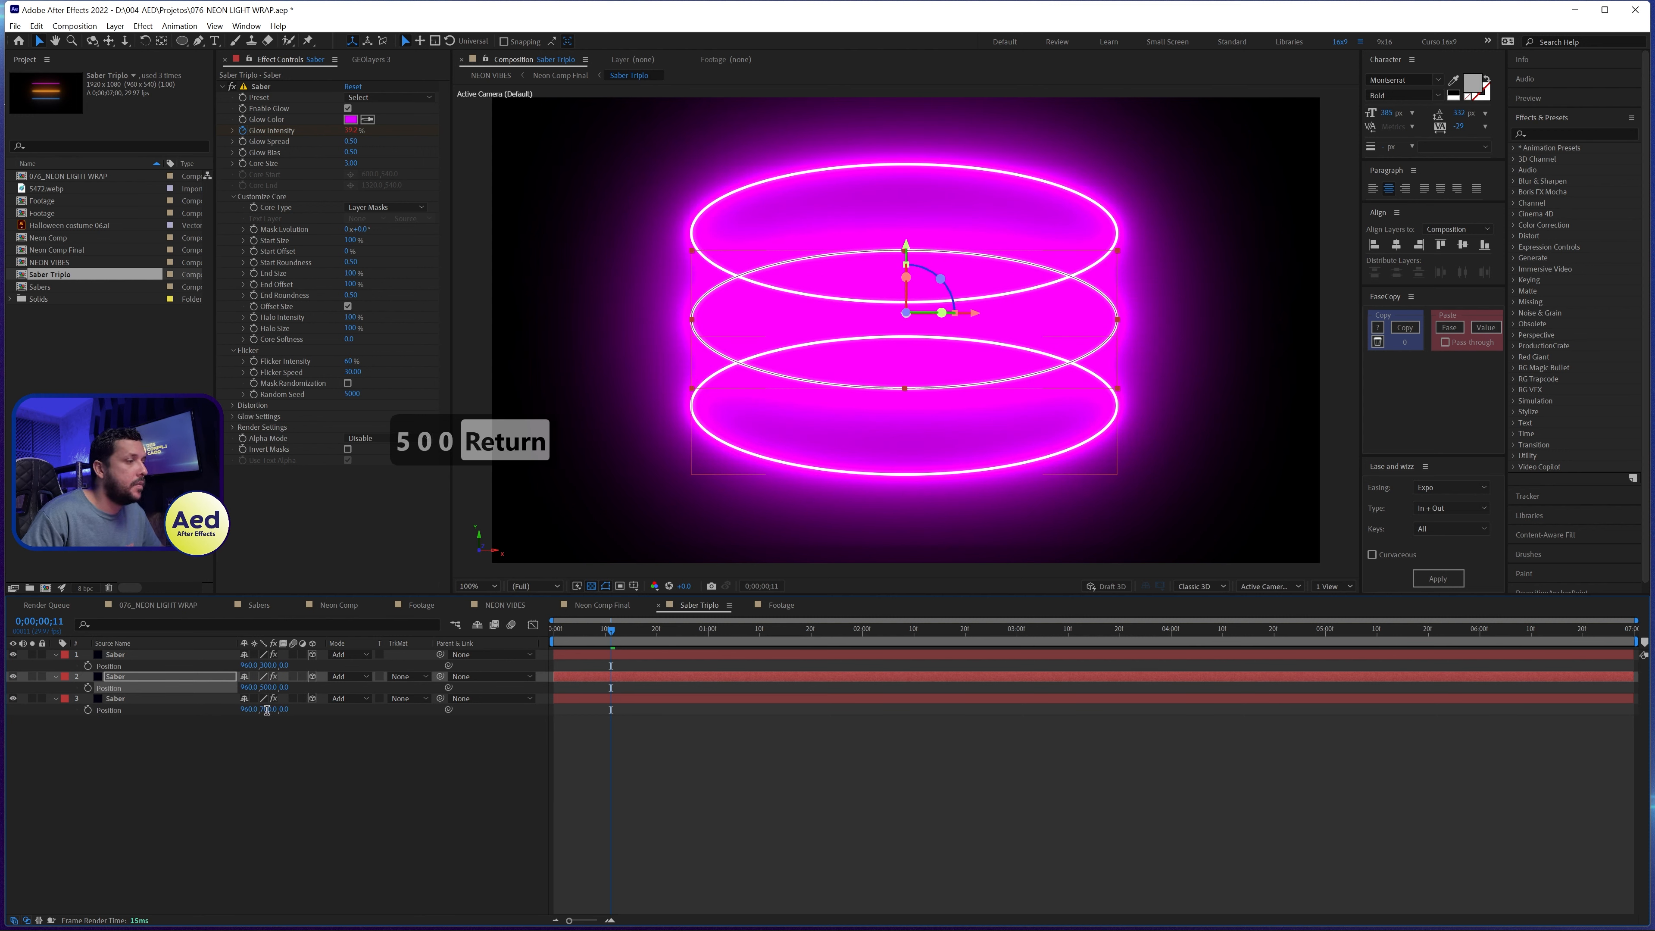
pyautogui.write('800')
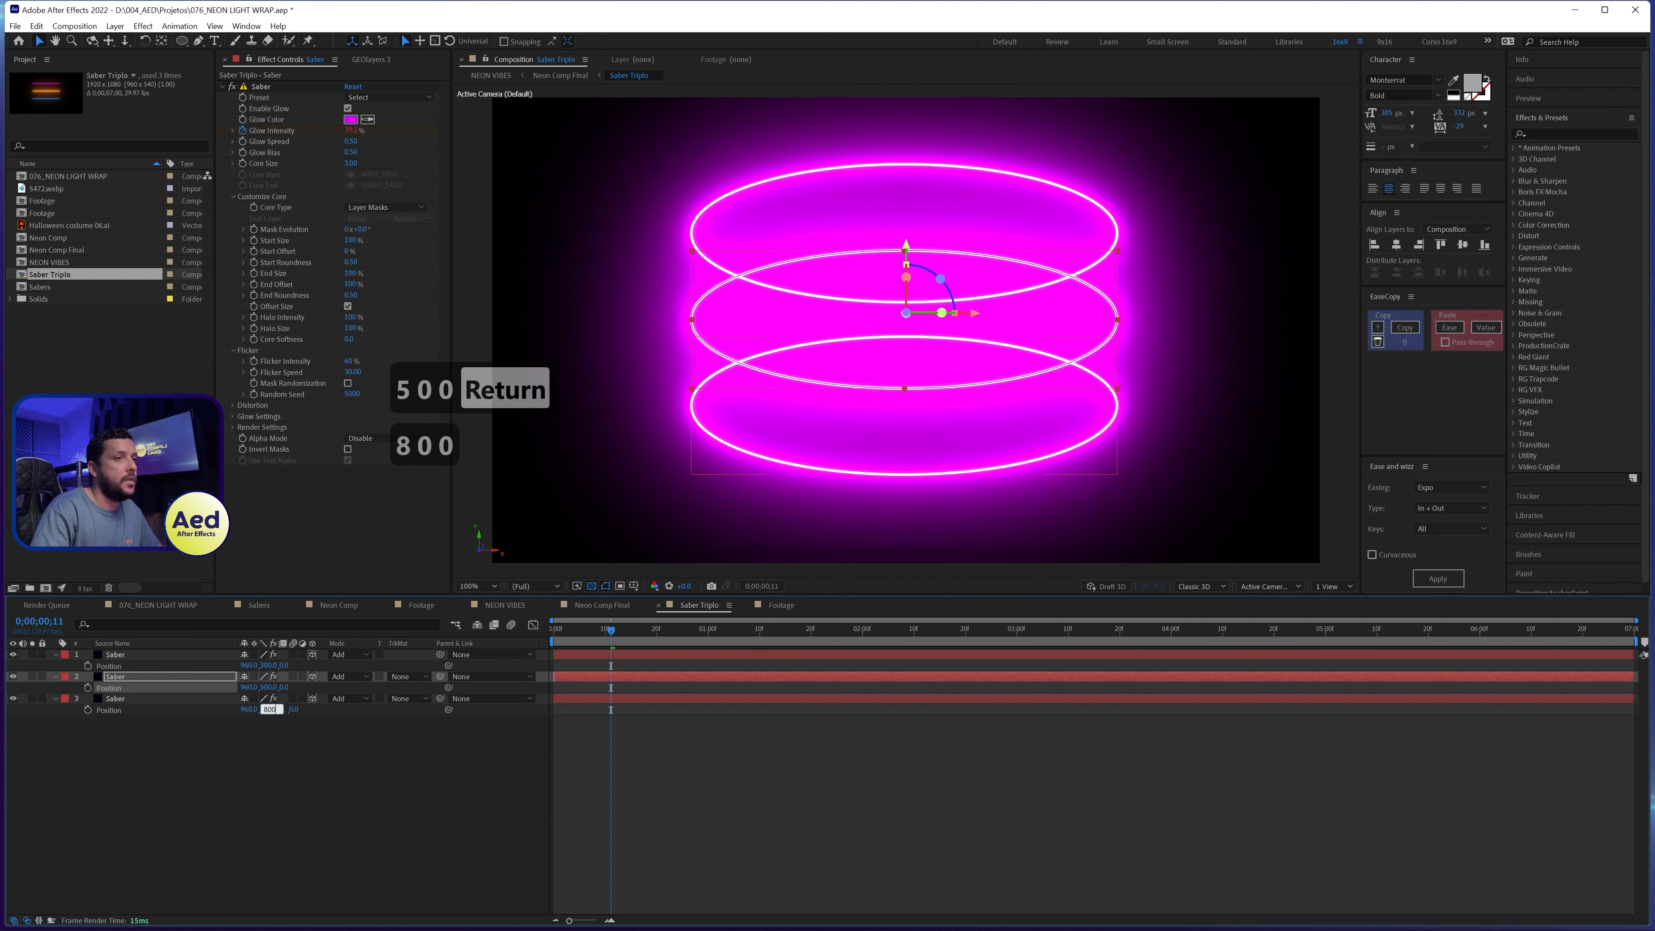
pyautogui.press('Return')
pyautogui.write('200')
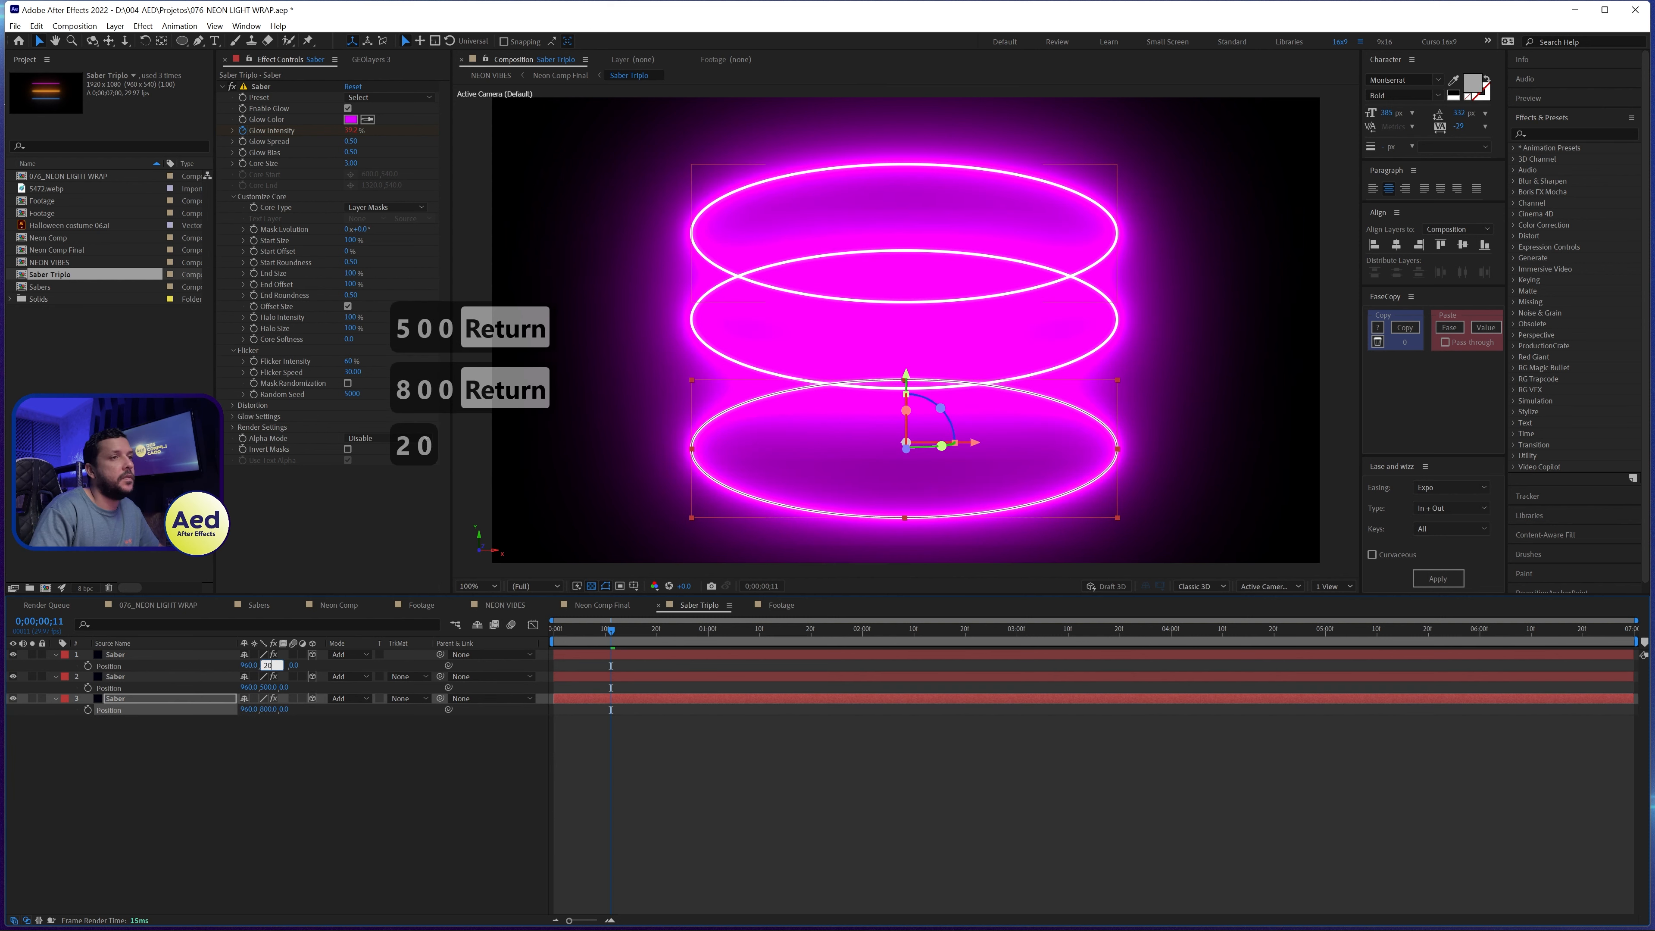
pyautogui.press('Return')
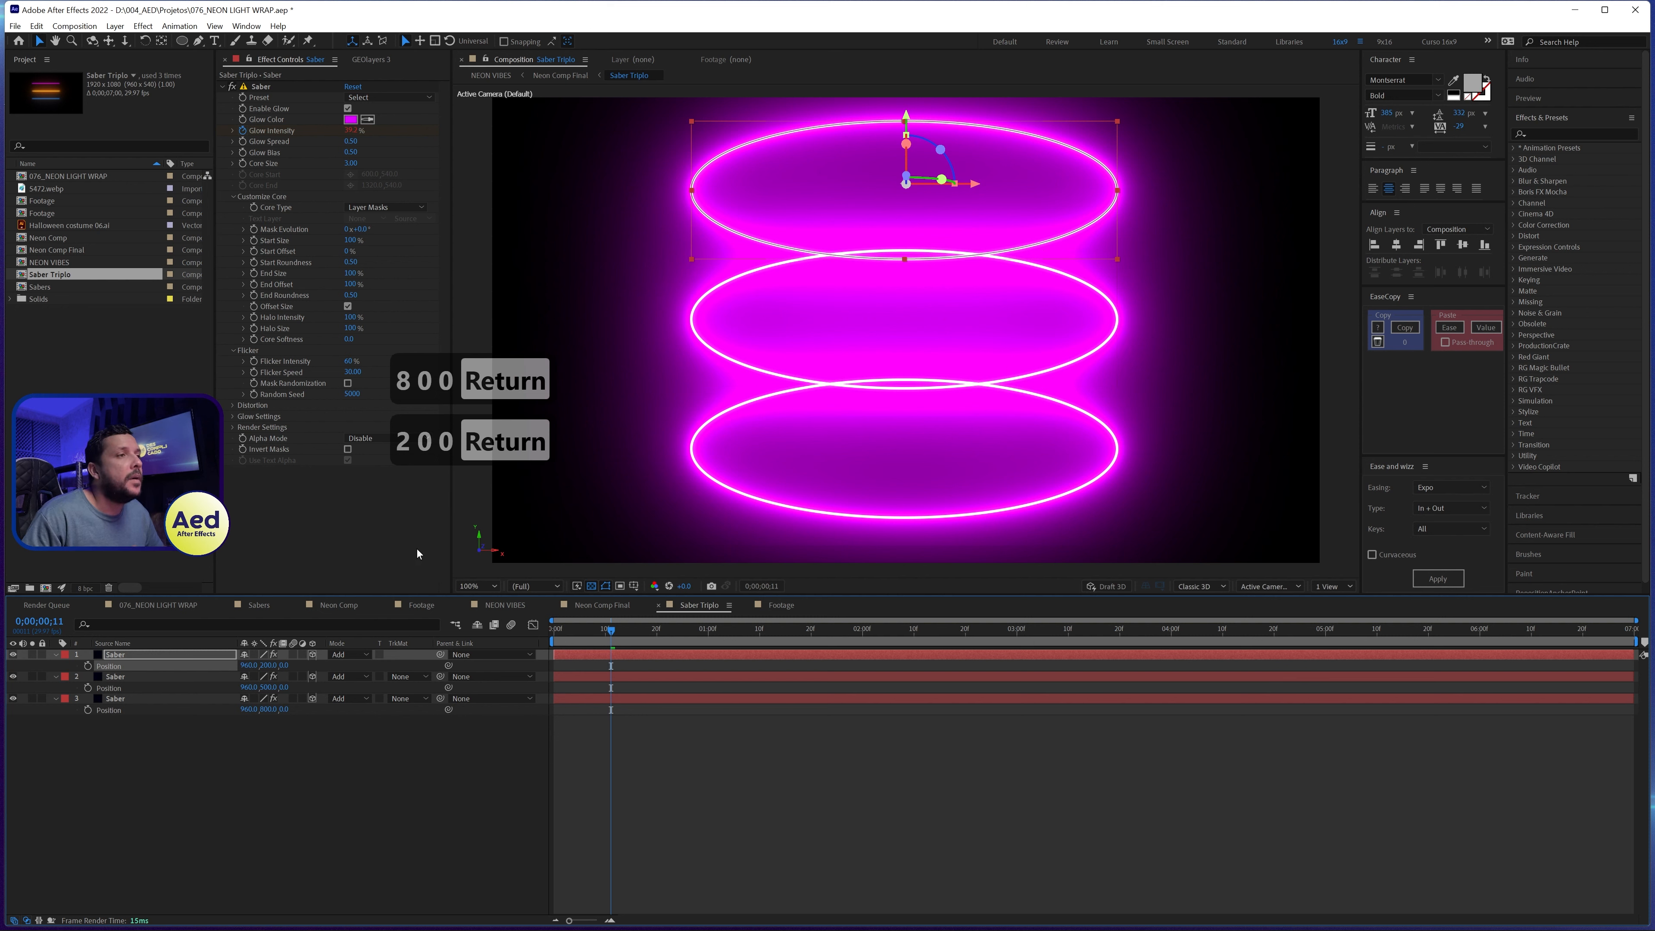
# Step: Change the first Saber ellipse's Glow Color to cyan 00F2FF
pyautogui.click(351, 120)
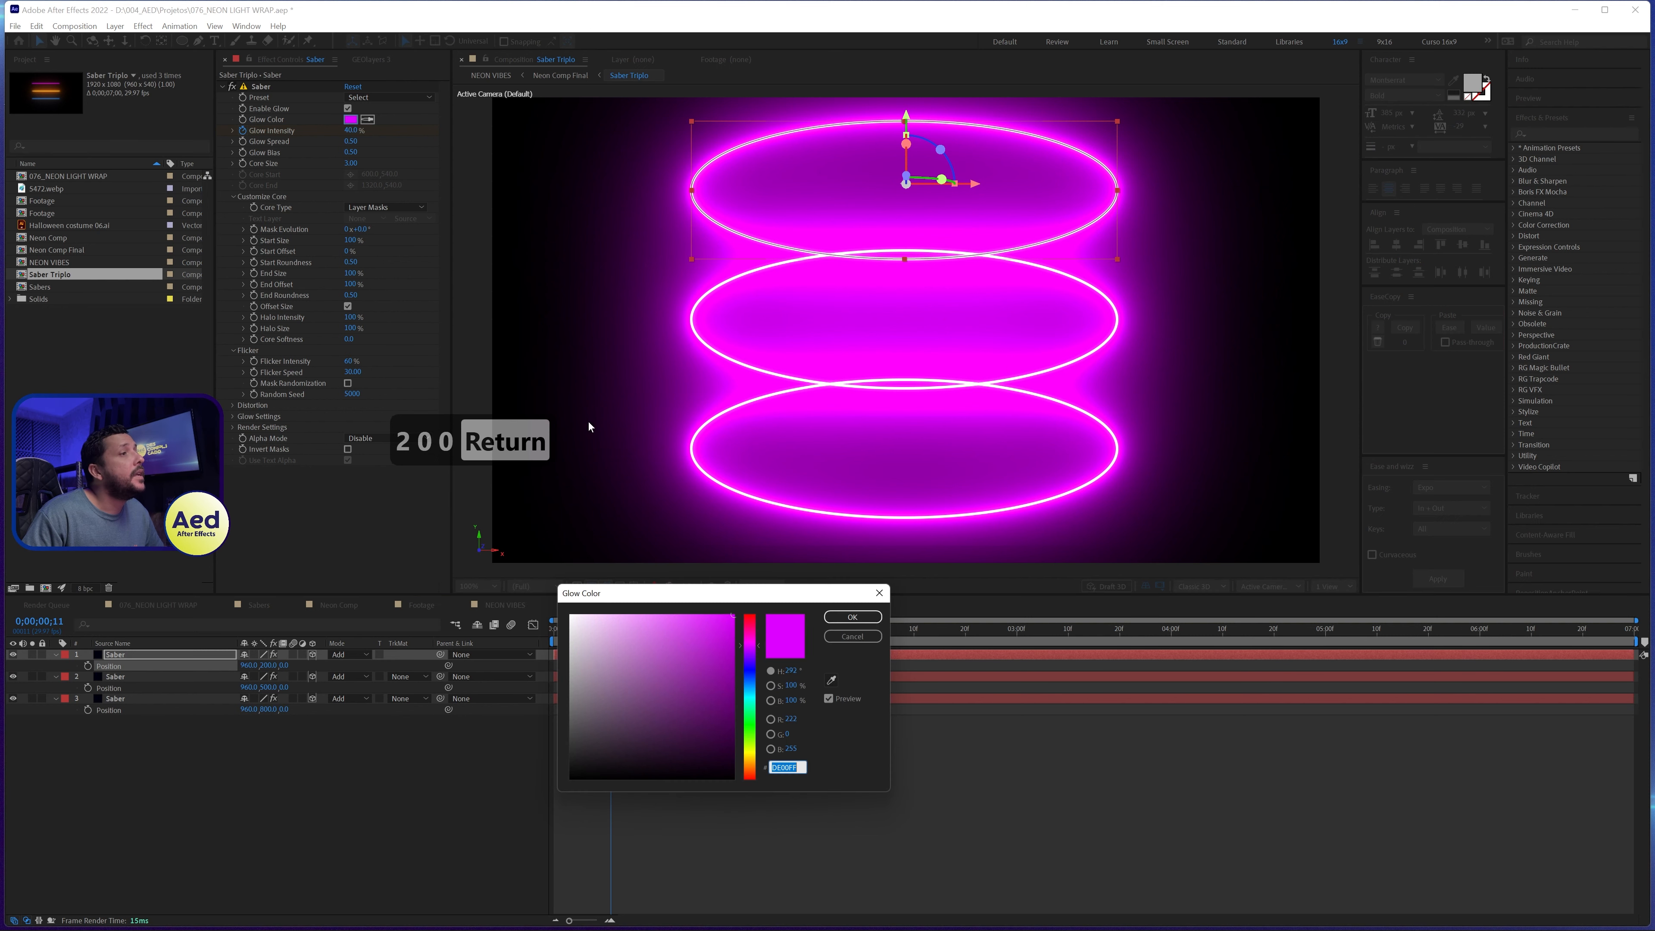
pyautogui.click(752, 694)
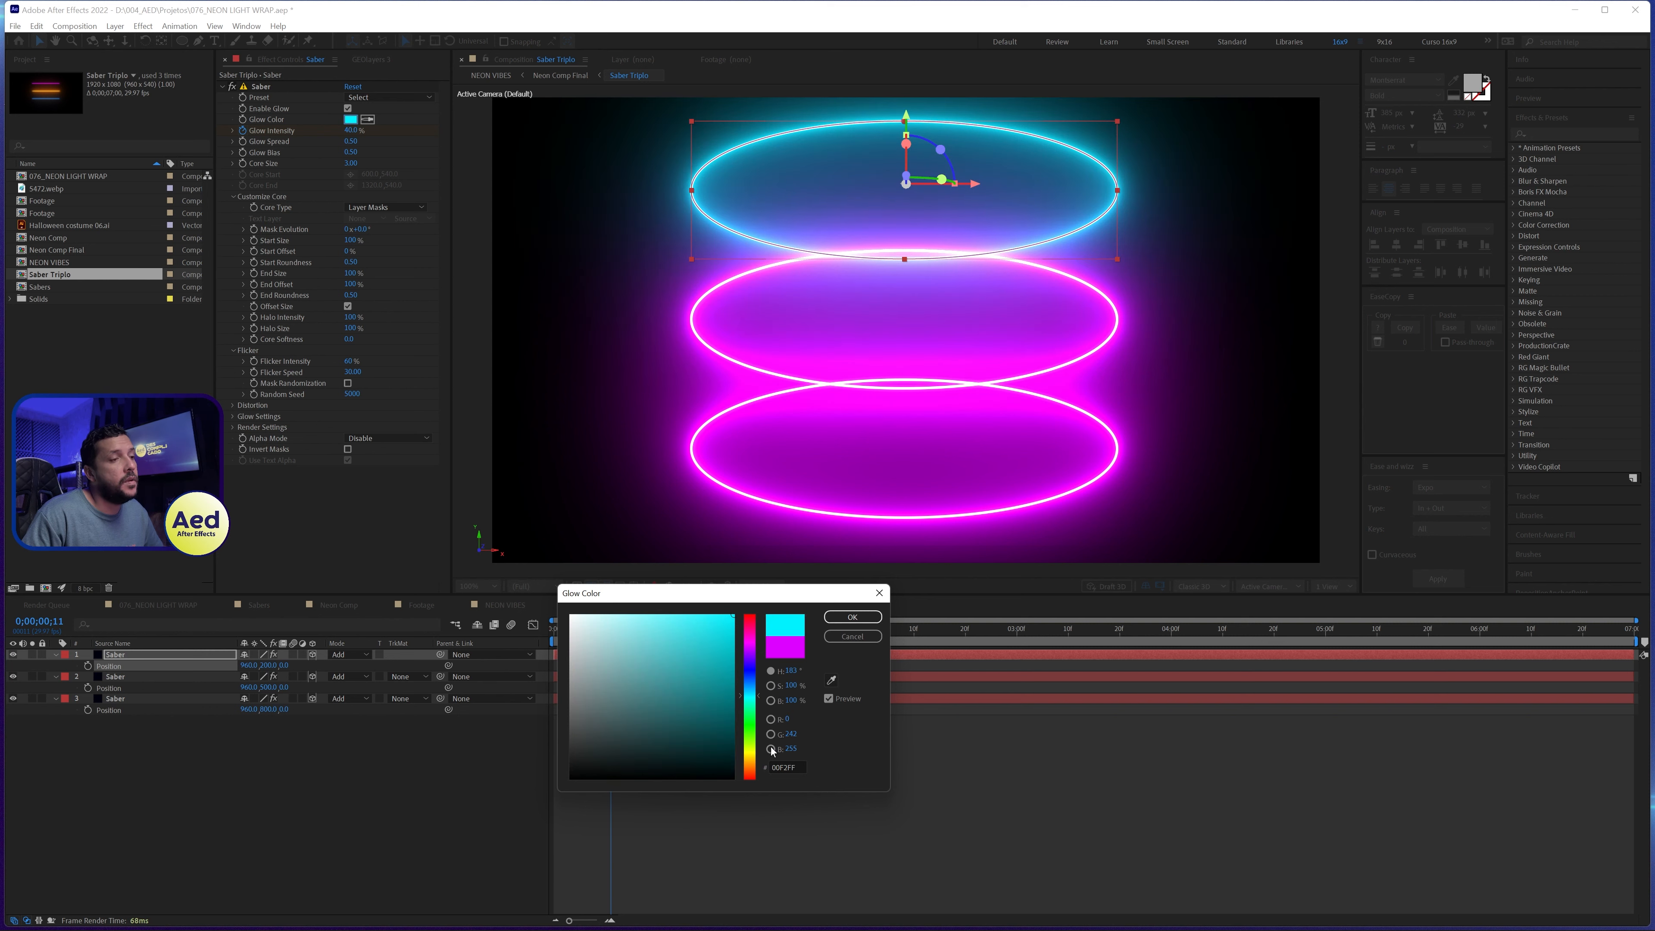
pyautogui.click(852, 616)
# Step: Change the third Saber ellipse's Glow Color to orange FFB600 and deselect the layer
pyautogui.click(146, 700)
pyautogui.click(350, 120)
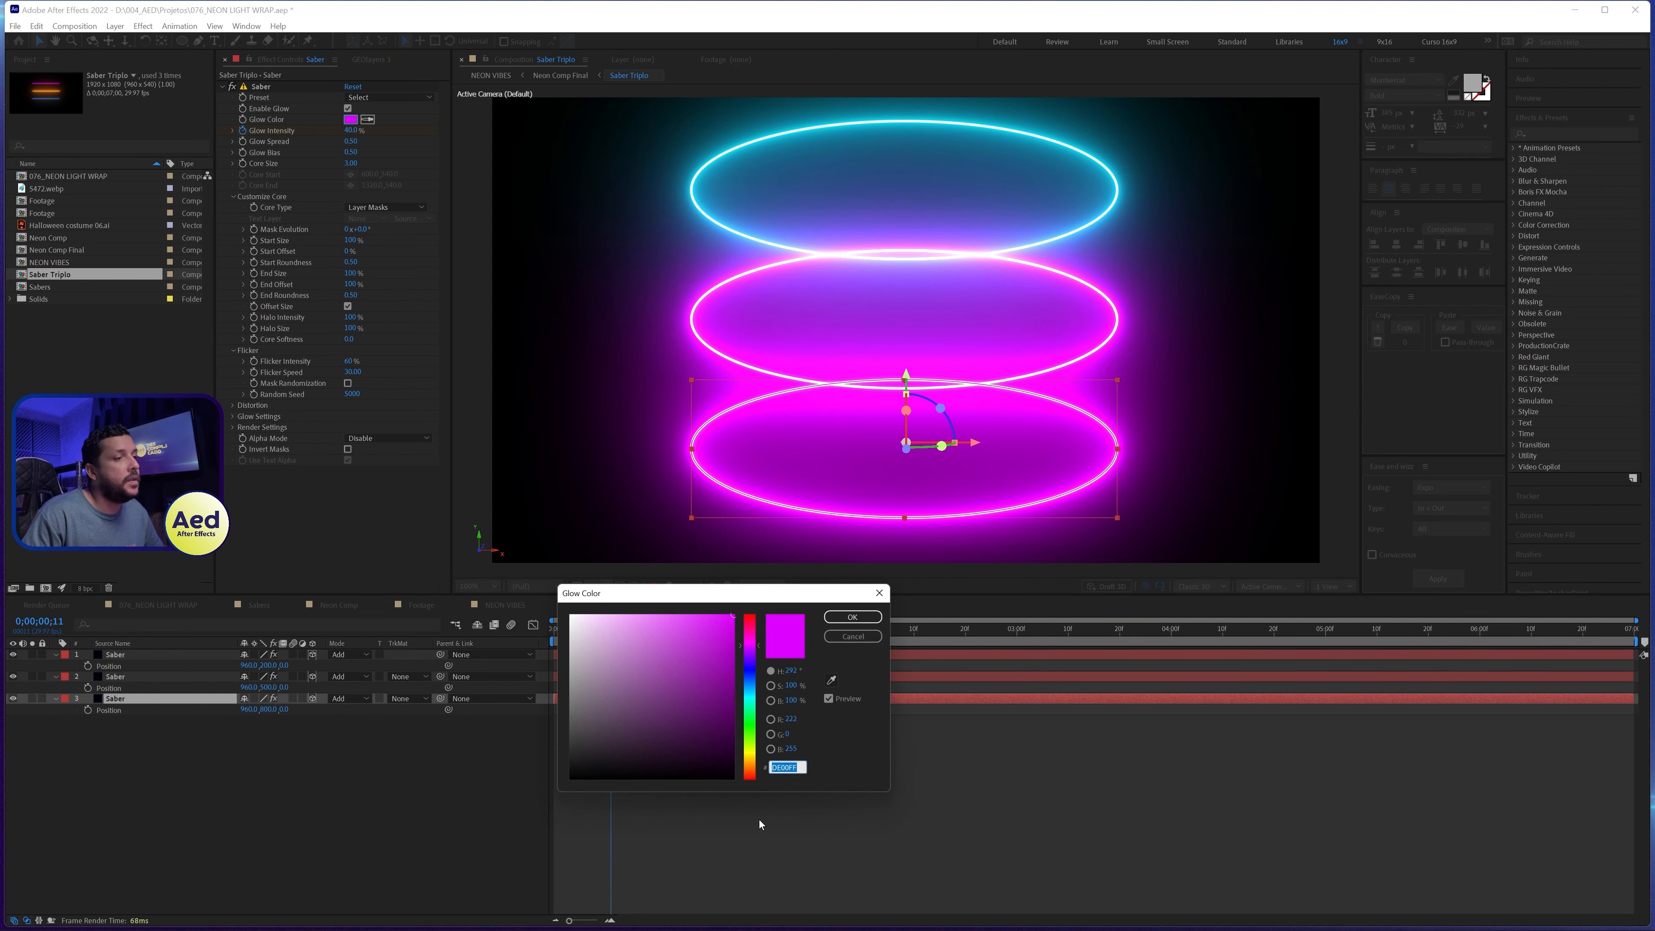
pyautogui.click(750, 763)
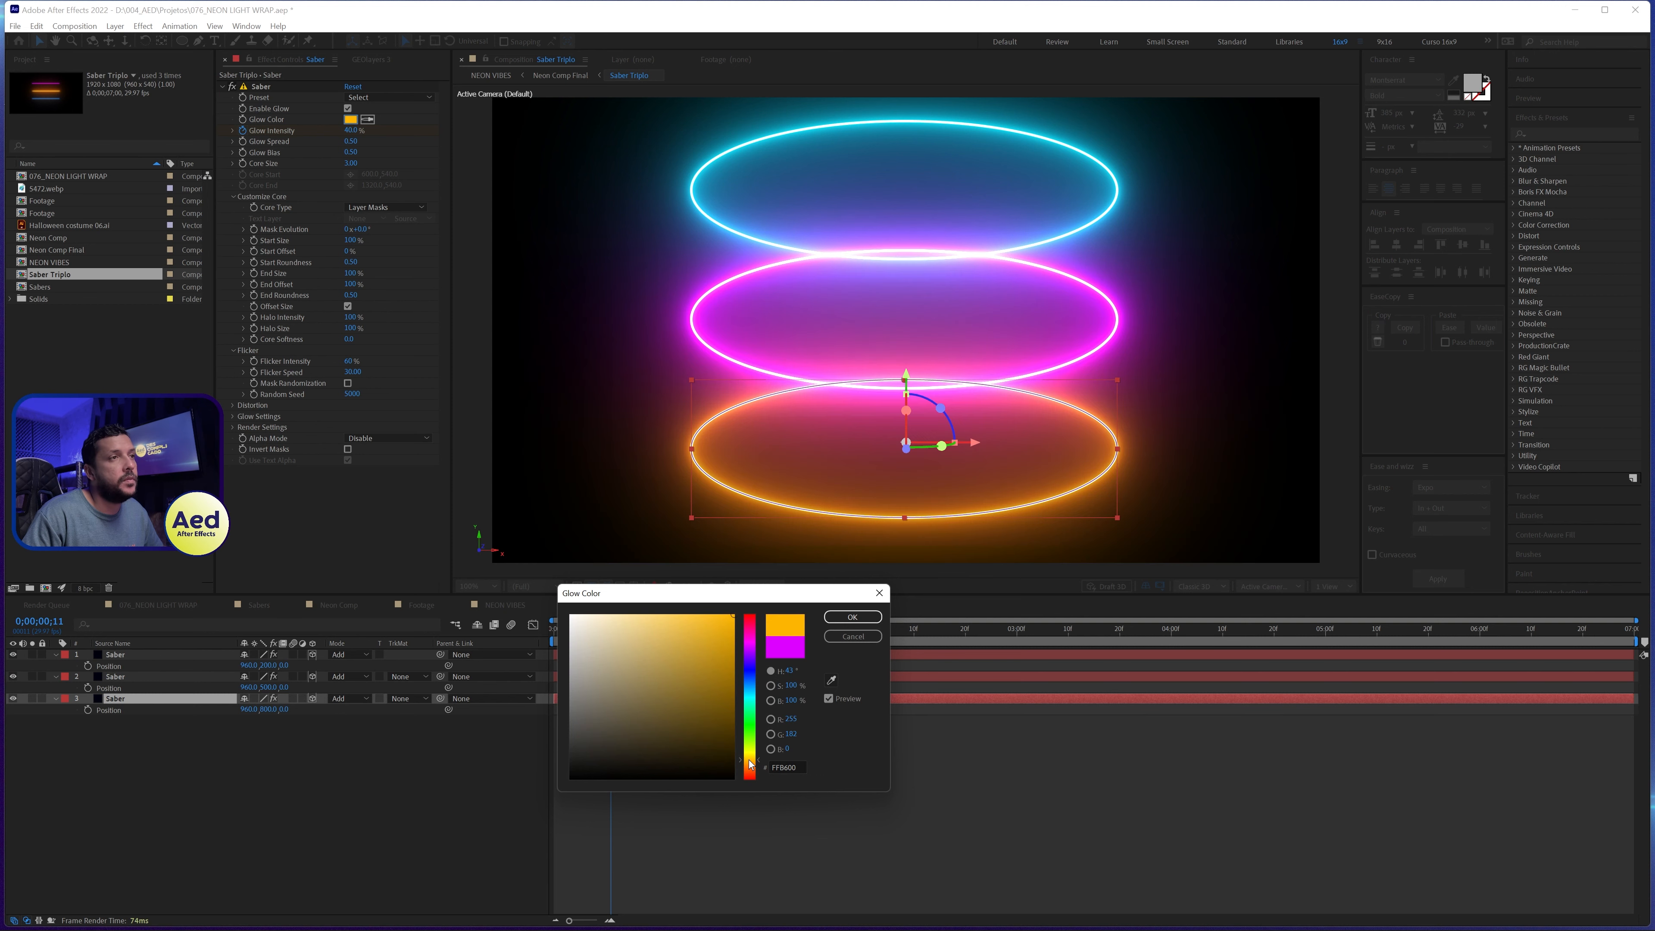
pyautogui.click(852, 617)
pyautogui.click(796, 834)
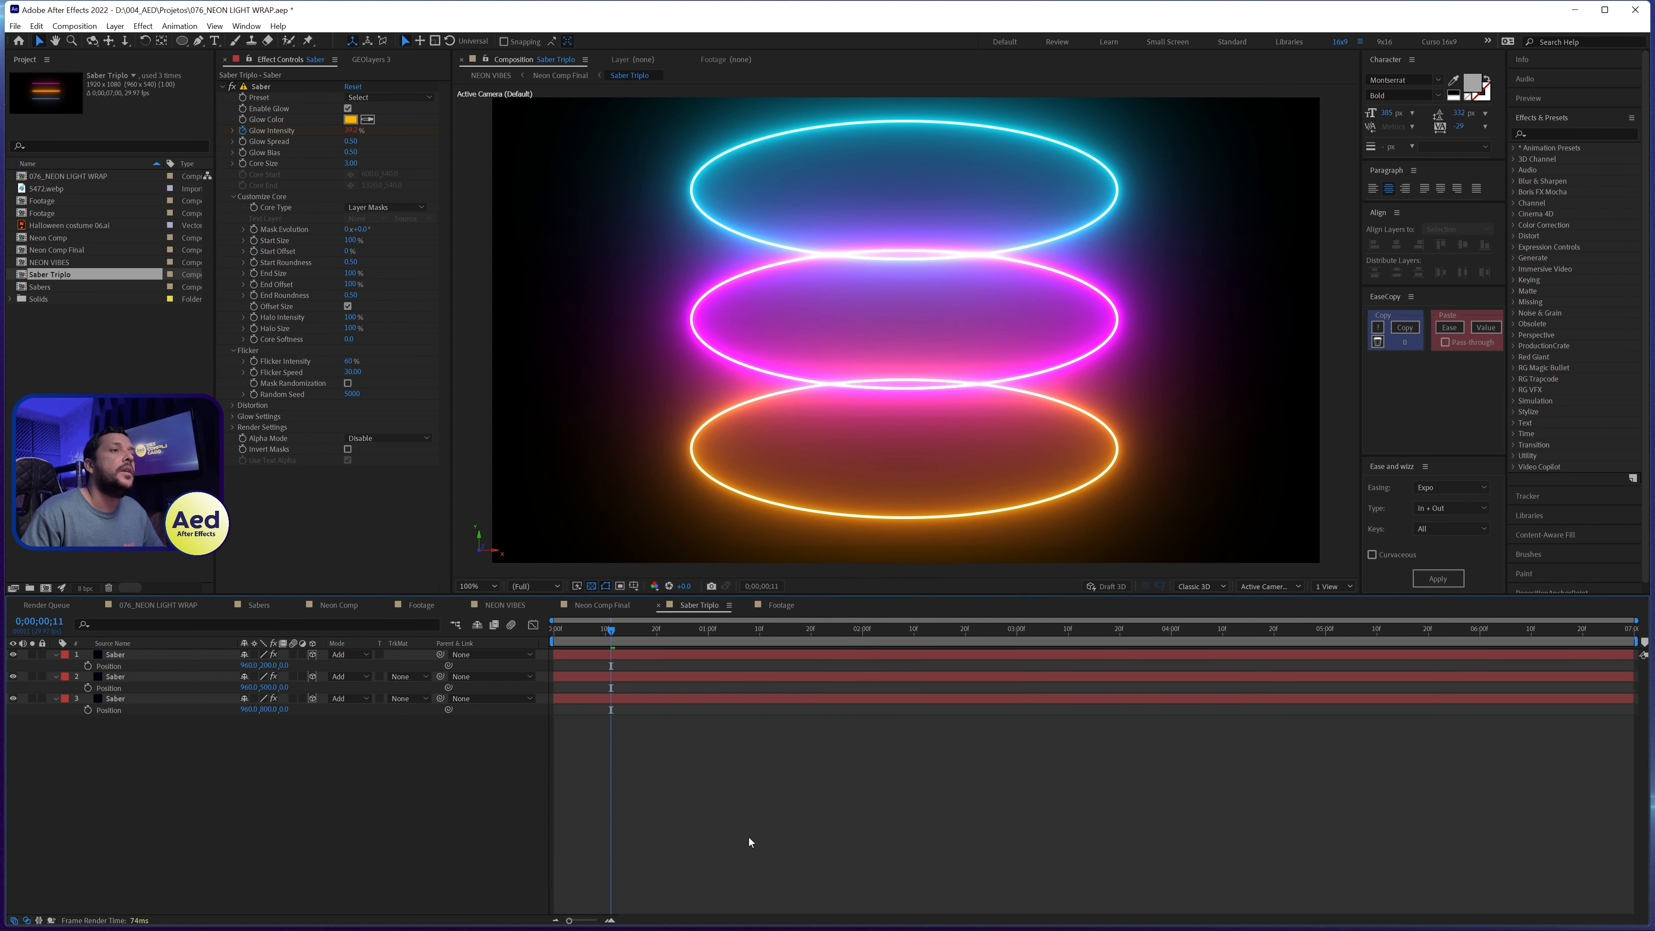
# Step: Return to the NEON VIBES composition and scrub the first two seconds to check the new ellipse neon behind the title
pyautogui.press('Tab')
pyautogui.click(661, 829)
pyautogui.press('Tab')
pyautogui.click(537, 828)
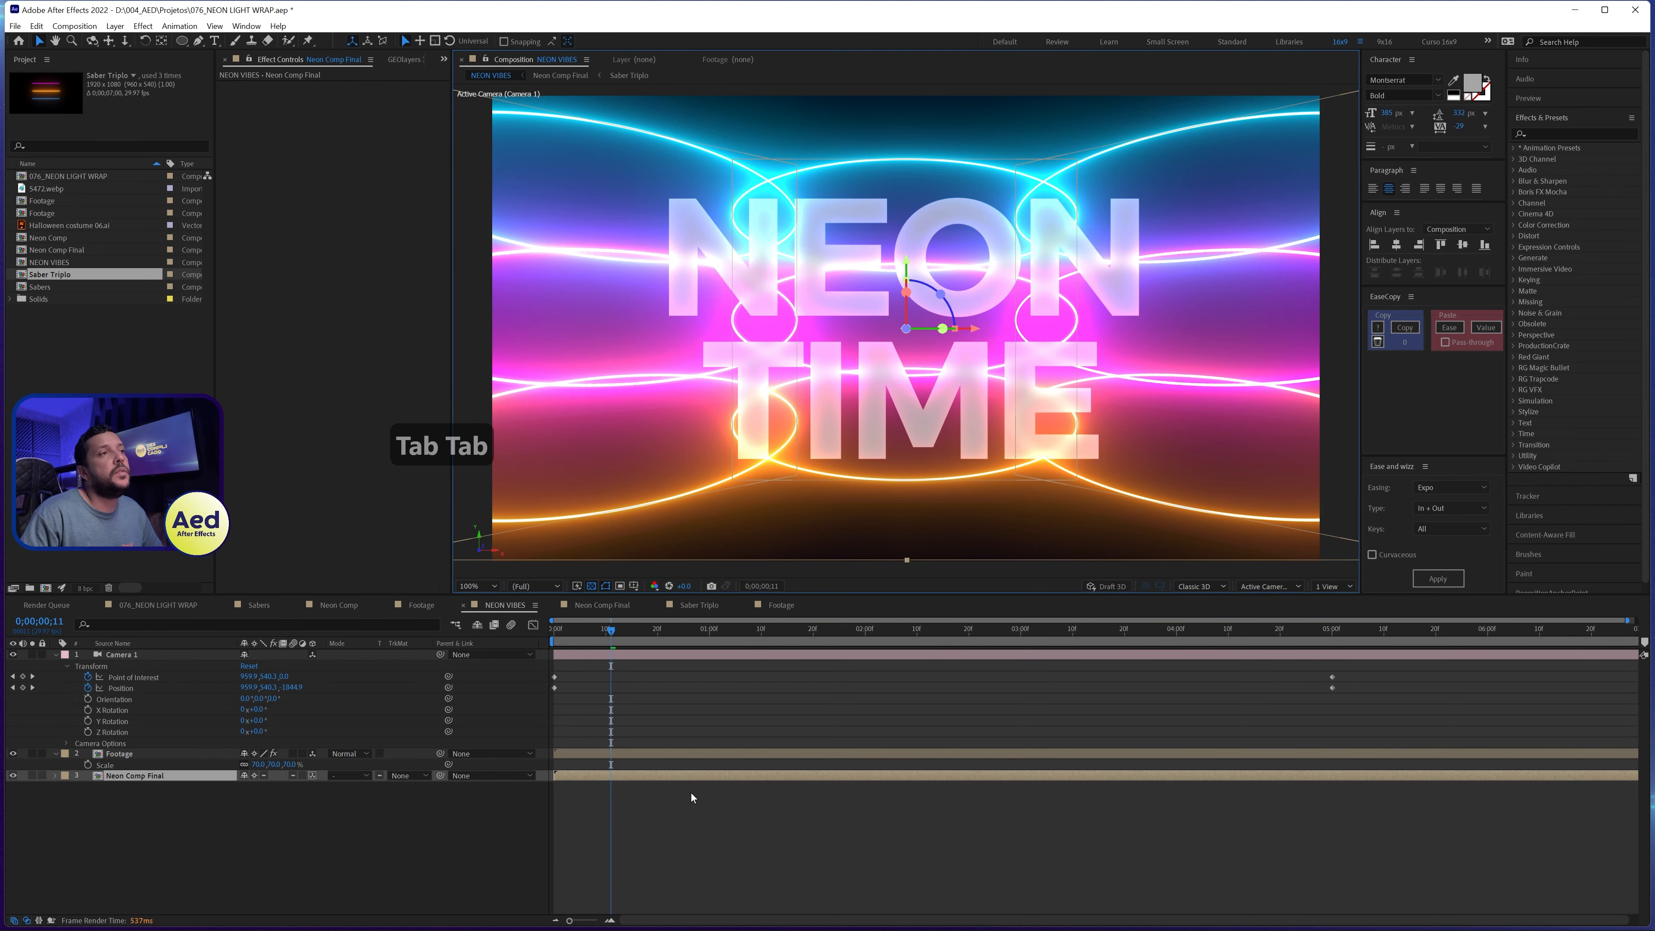
pyautogui.moveTo(608, 637); pyautogui.dragTo(857, 645)
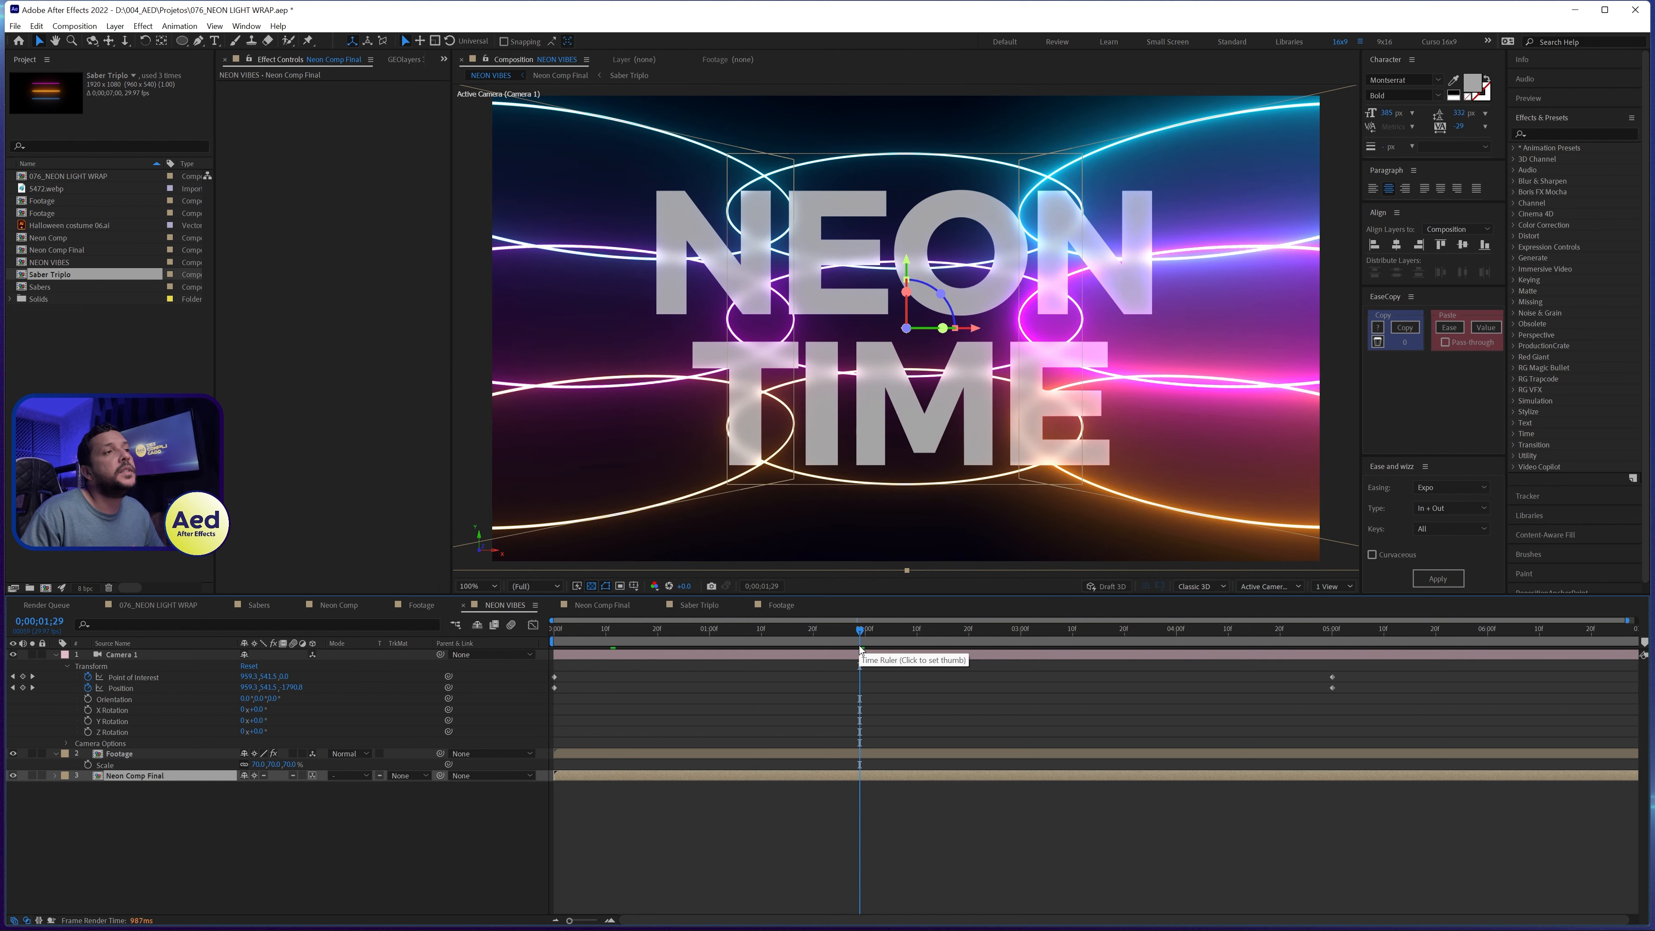
pyautogui.moveTo(876, 637); pyautogui.dragTo(695, 635)
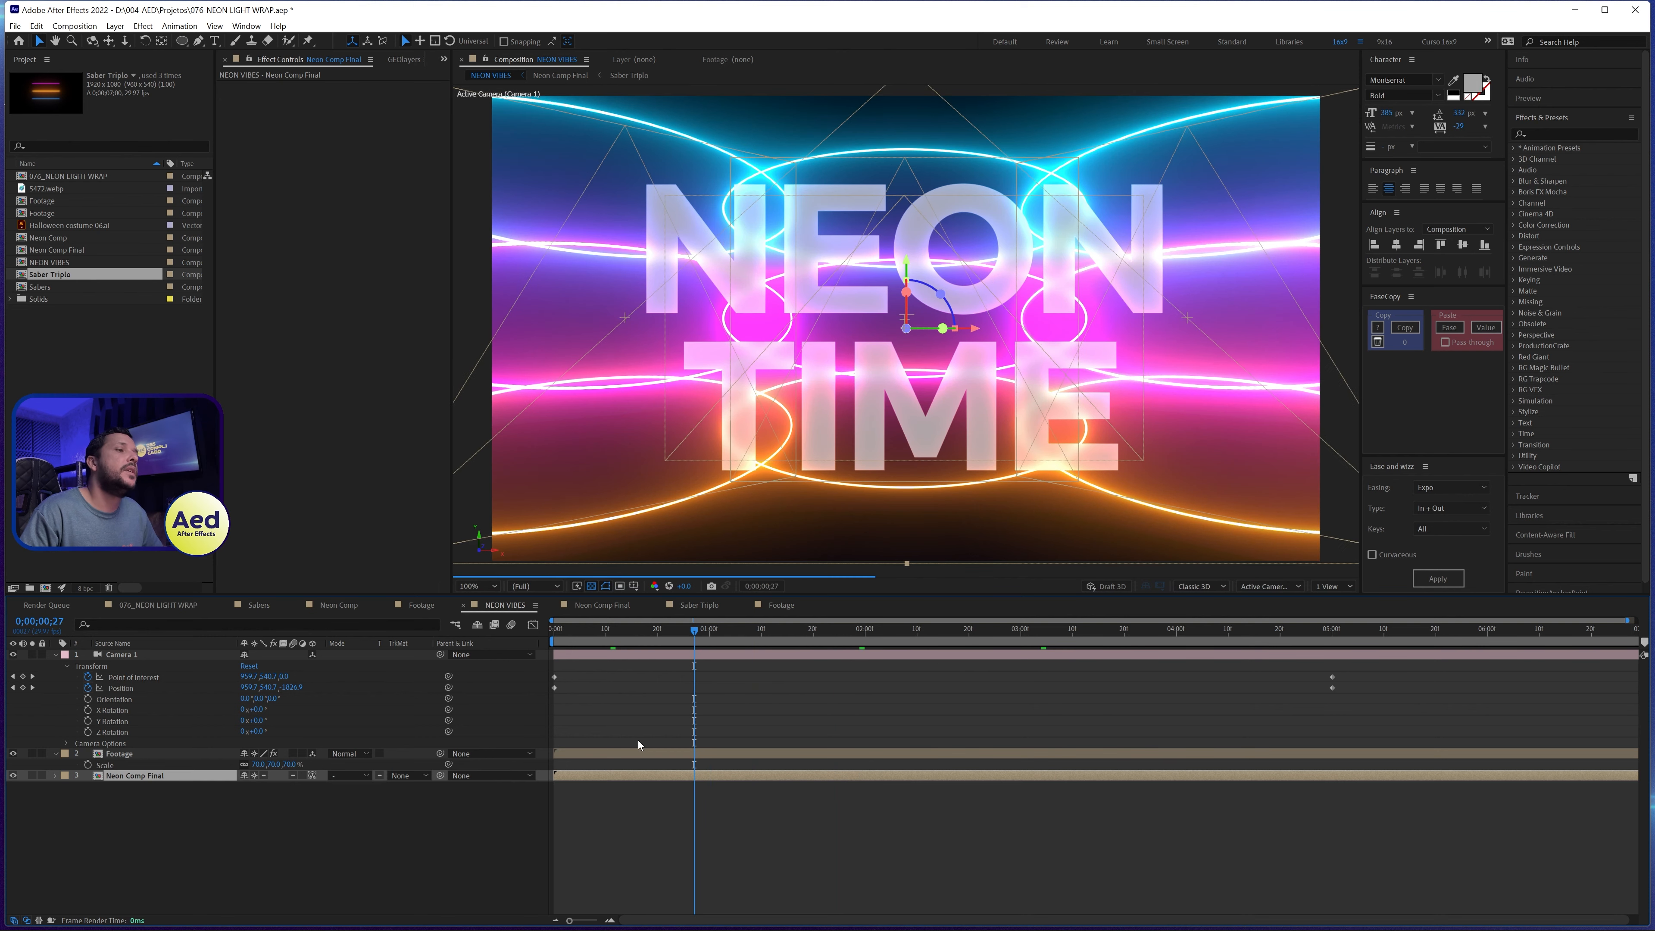
# Step: In Neon Comp Final, slide the second Saber Triplo layer in time so it ends at about 6.5 seconds
pyautogui.click(602, 782)
pyautogui.click(606, 775)
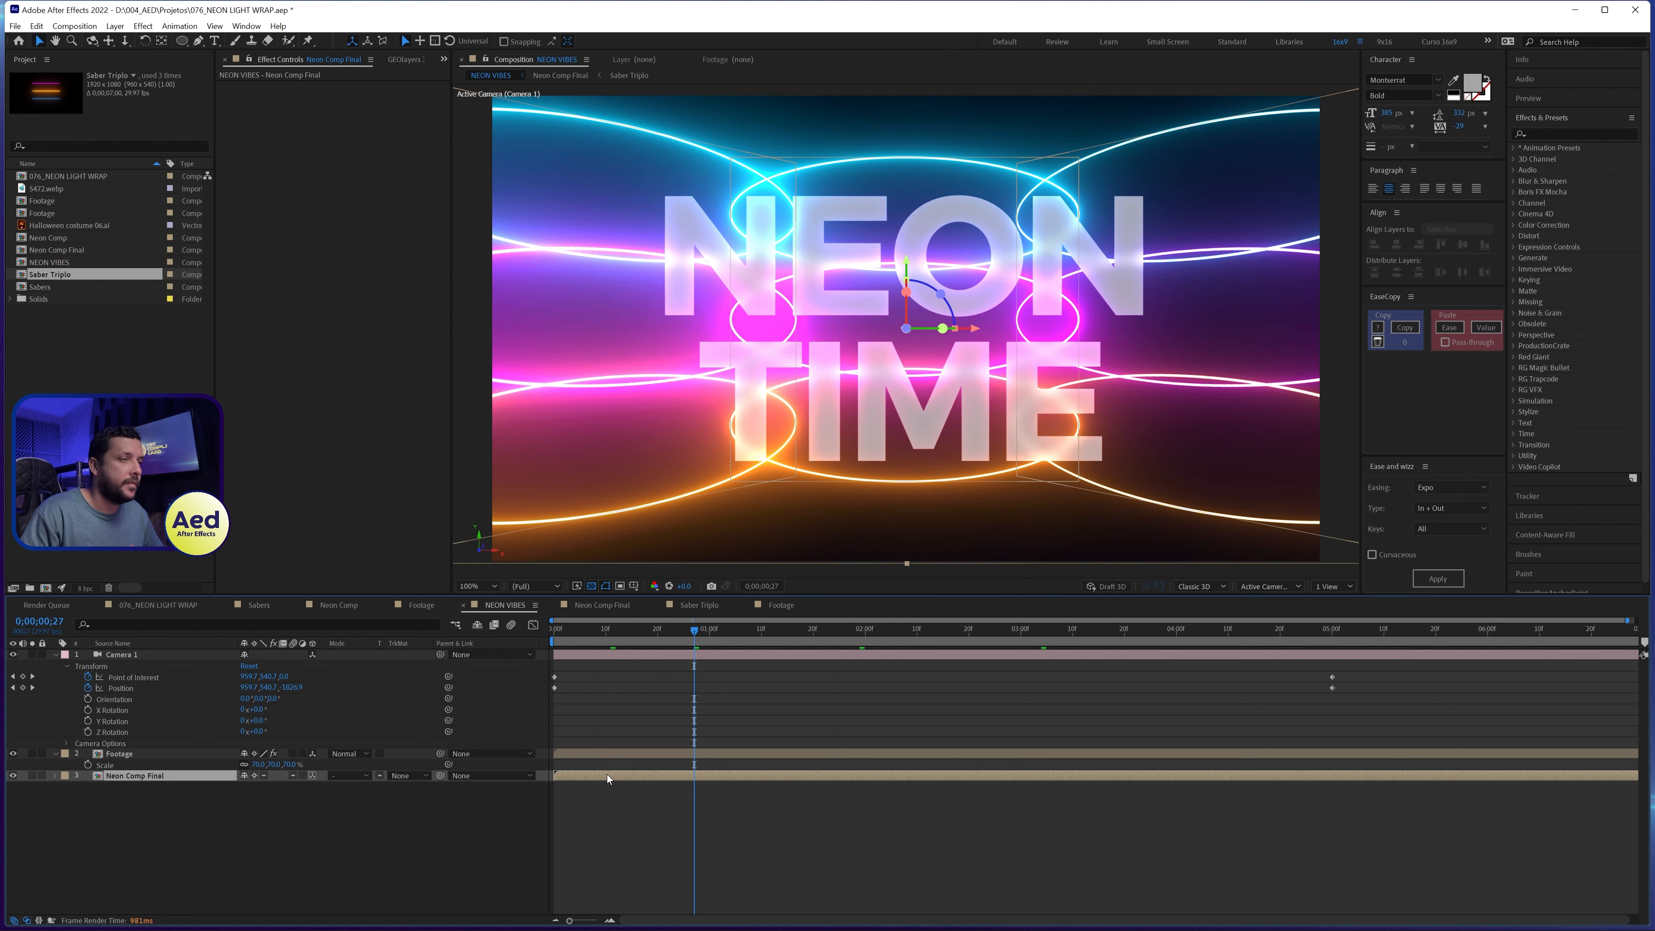
pyautogui.doubleClick(606, 774)
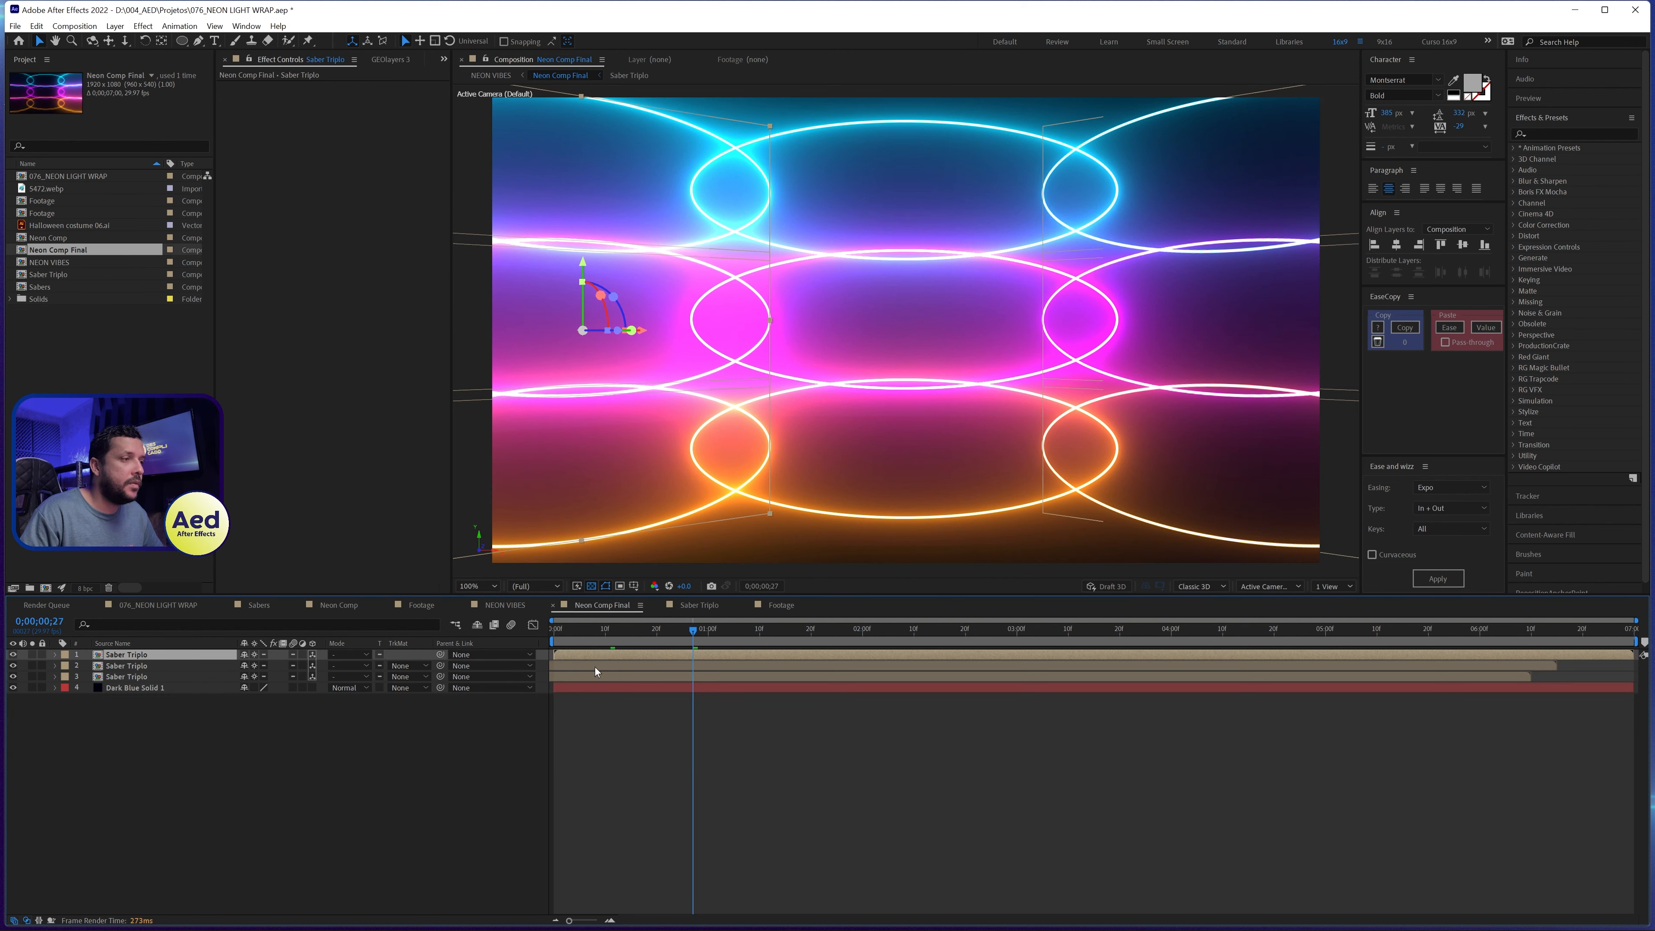
pyautogui.click(595, 667)
pyautogui.moveTo(551, 665); pyautogui.dragTo(621, 683)
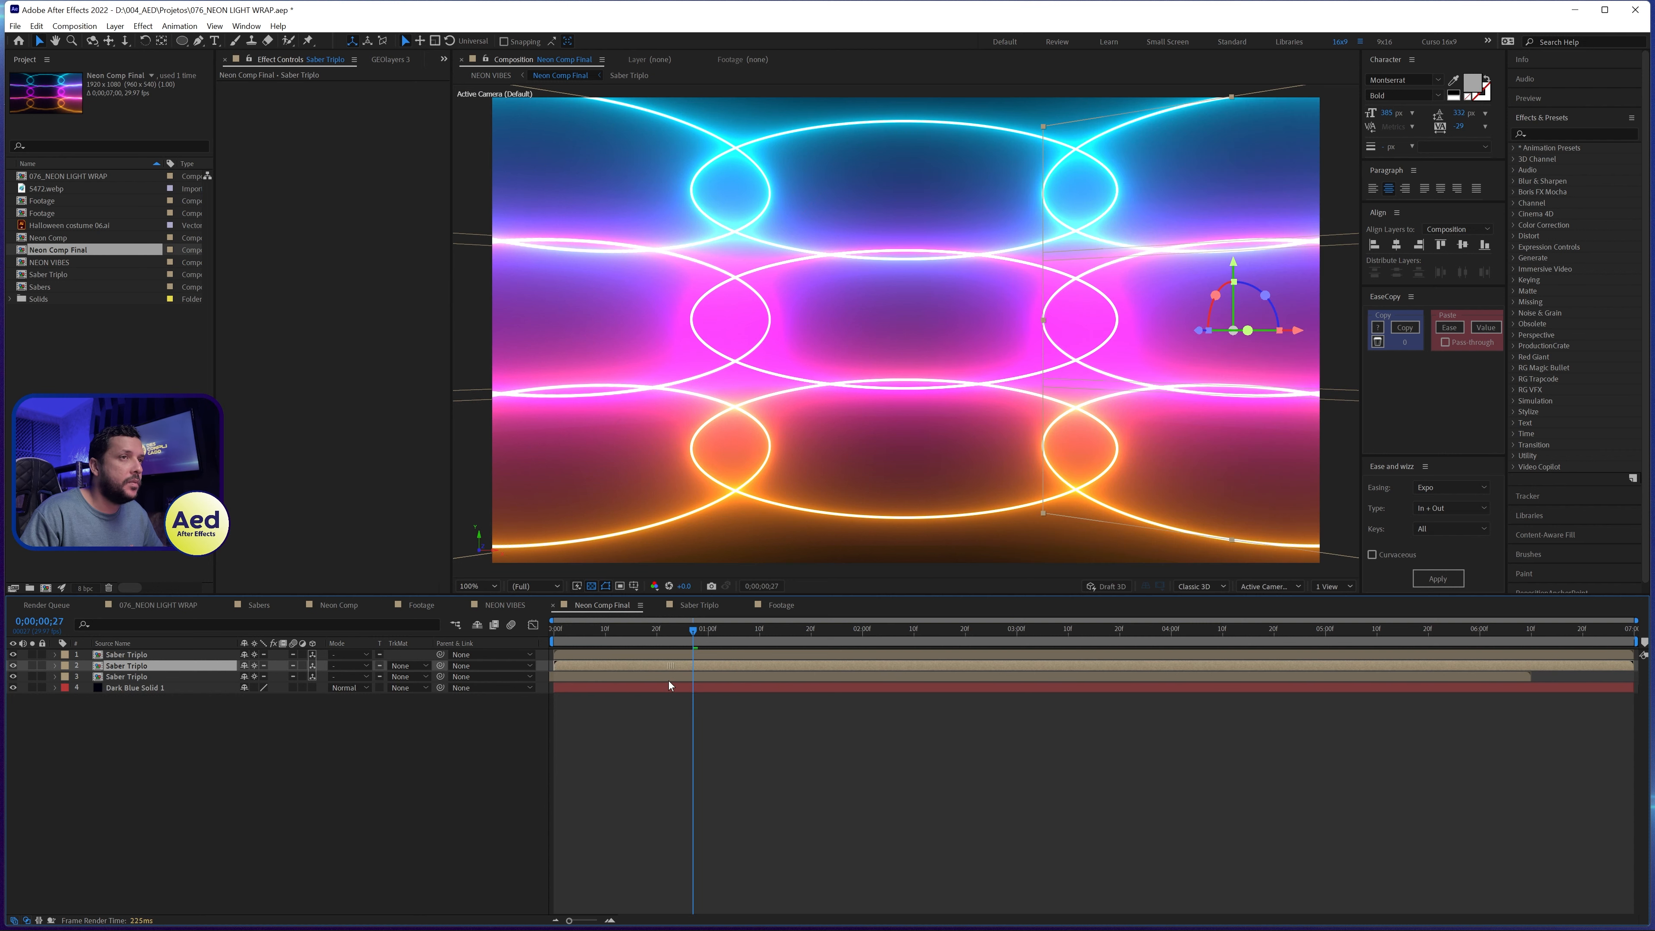
pyautogui.moveTo(616, 677); pyautogui.dragTo(603, 675)
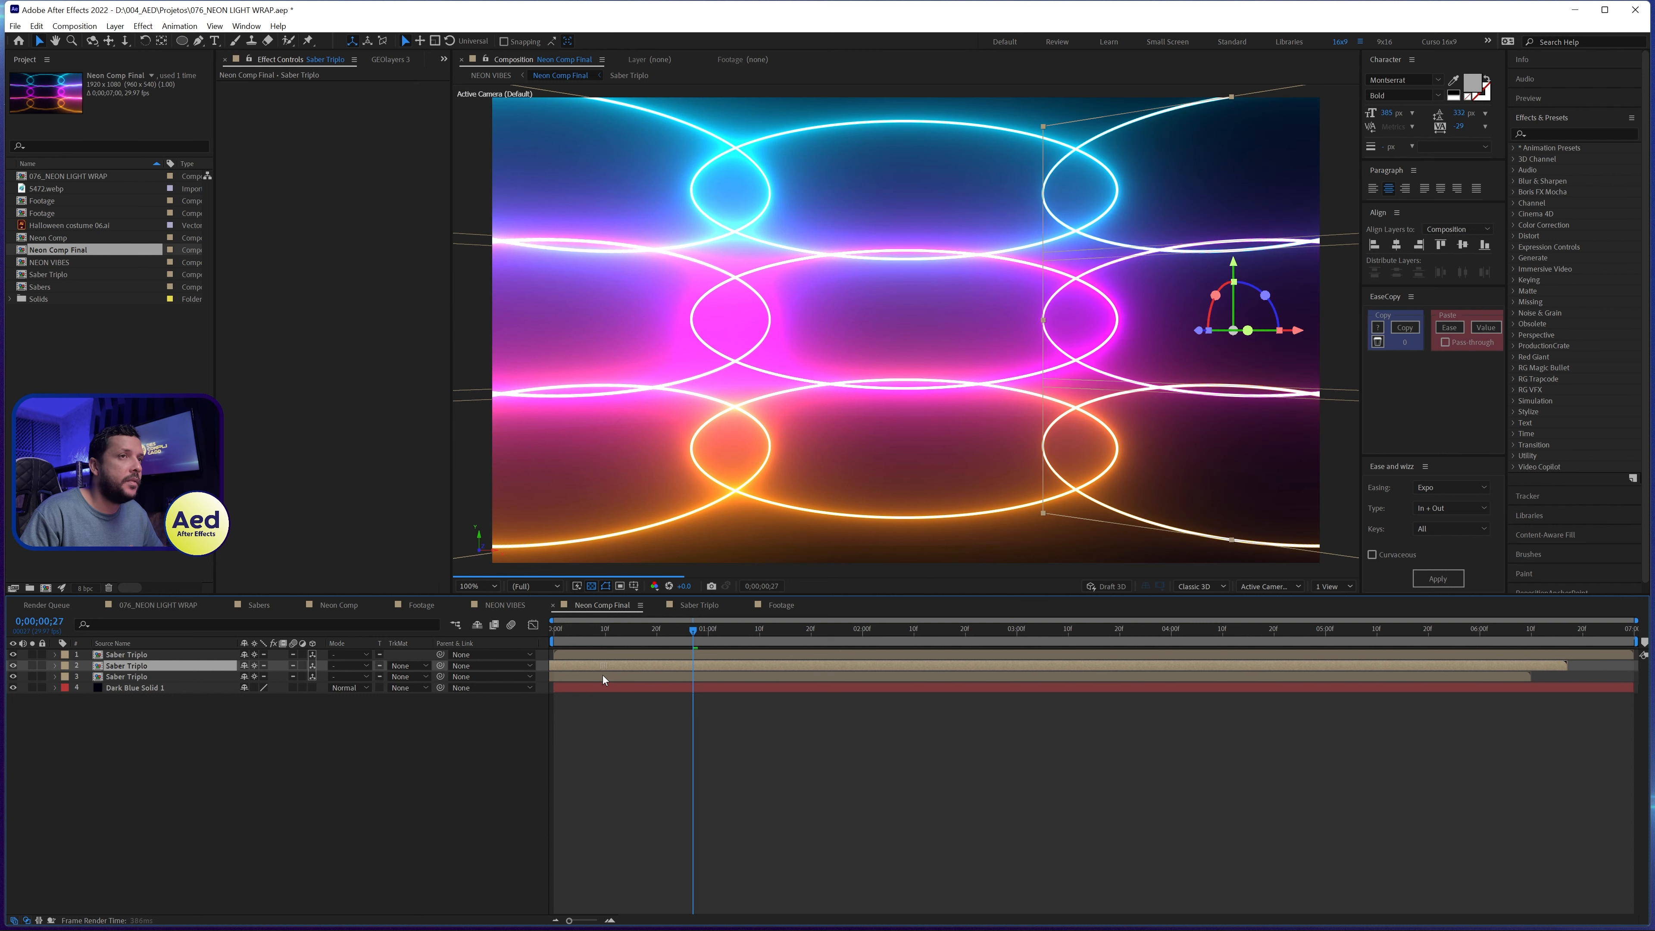
# Step: Save the project and preview the time-offset Saber Triplo animation in Neon Comp Final
pyautogui.click(638, 762)
pyautogui.hotkey('ctrl', 's')
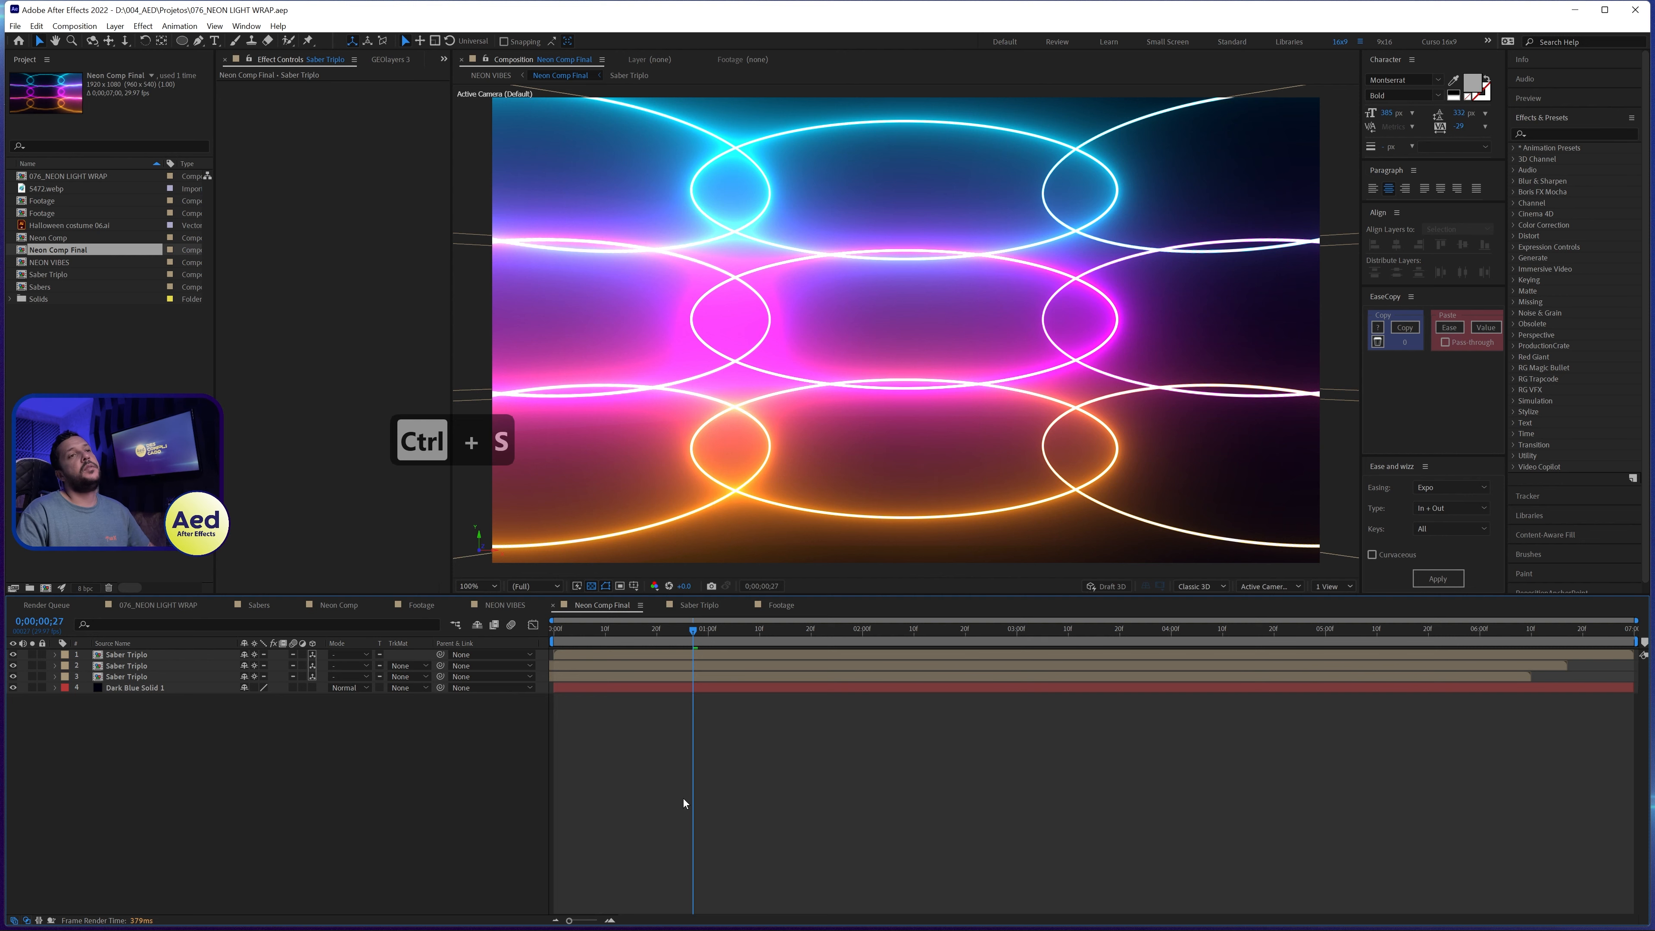
pyautogui.press('0')
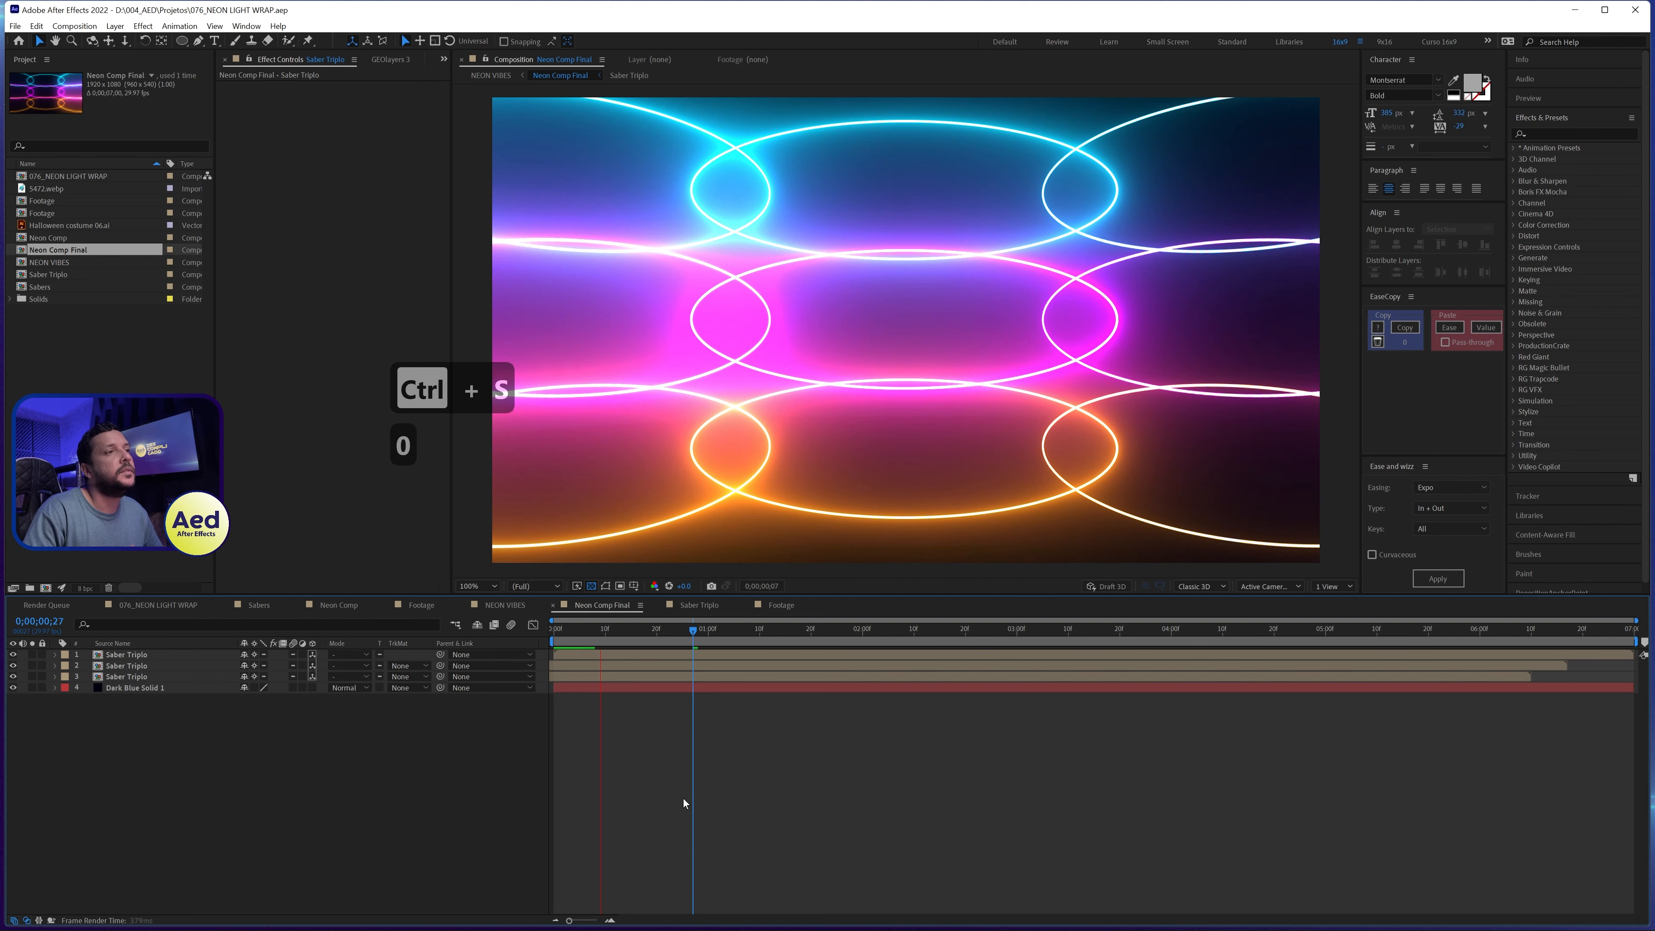
pyautogui.press('0')
pyautogui.press('0')
# Step: Return to the NEON VIBES composition and check the NEON TIME title against the ellipse neon background
pyautogui.press('Tab')
pyautogui.click(641, 792)
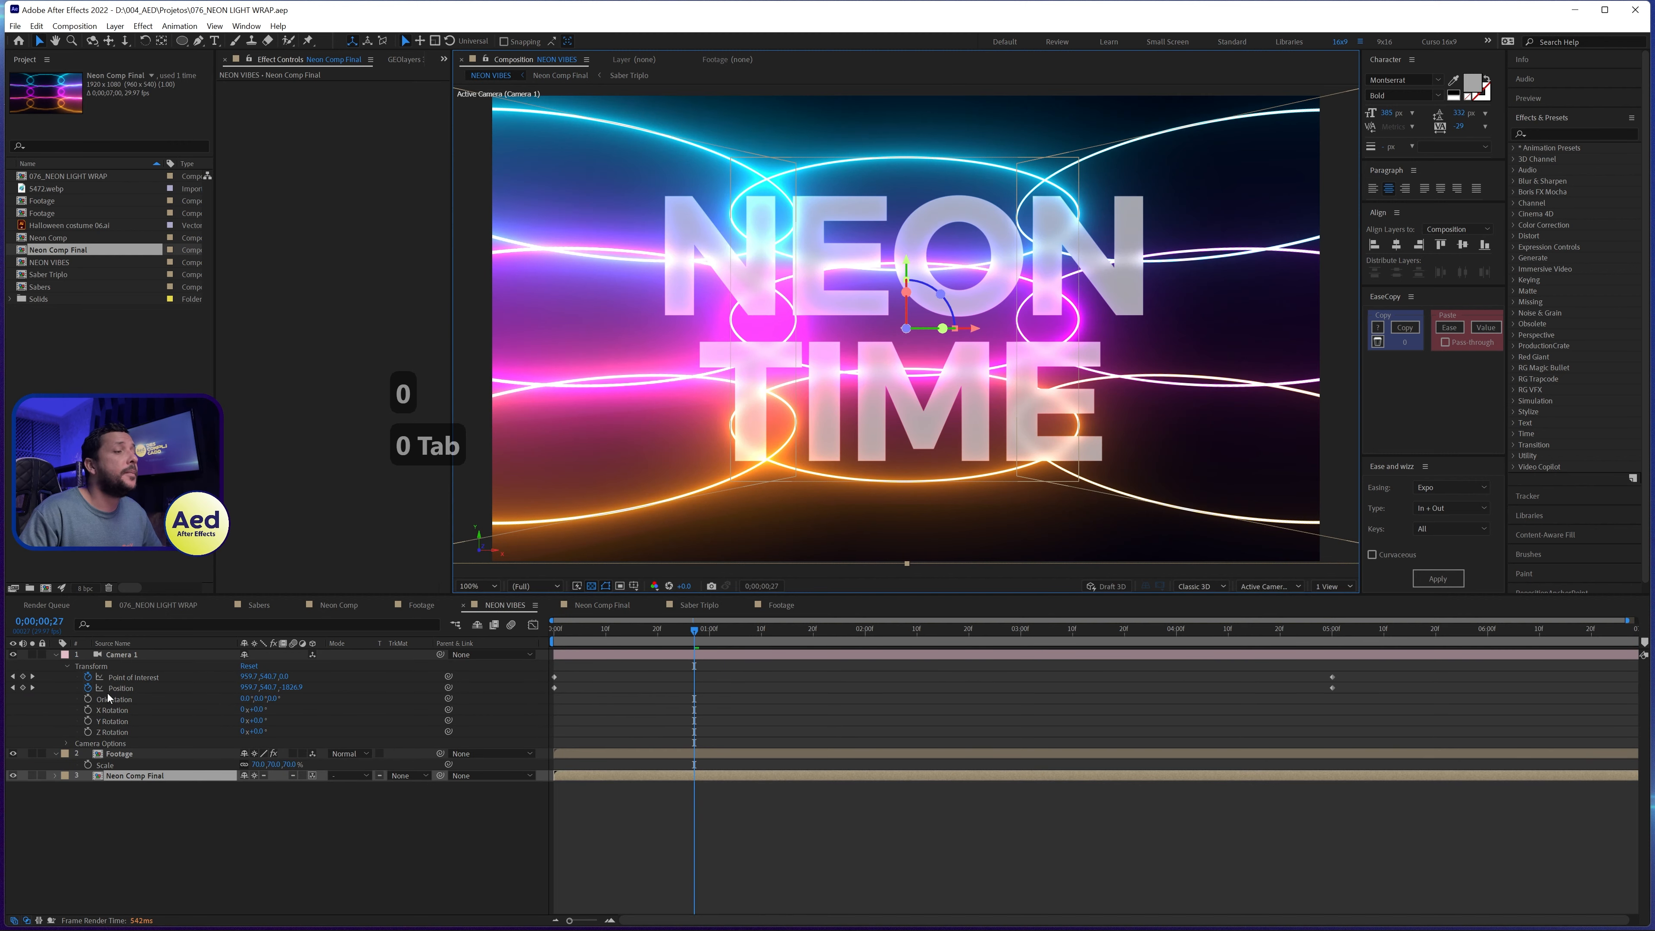
pyautogui.click(694, 695)
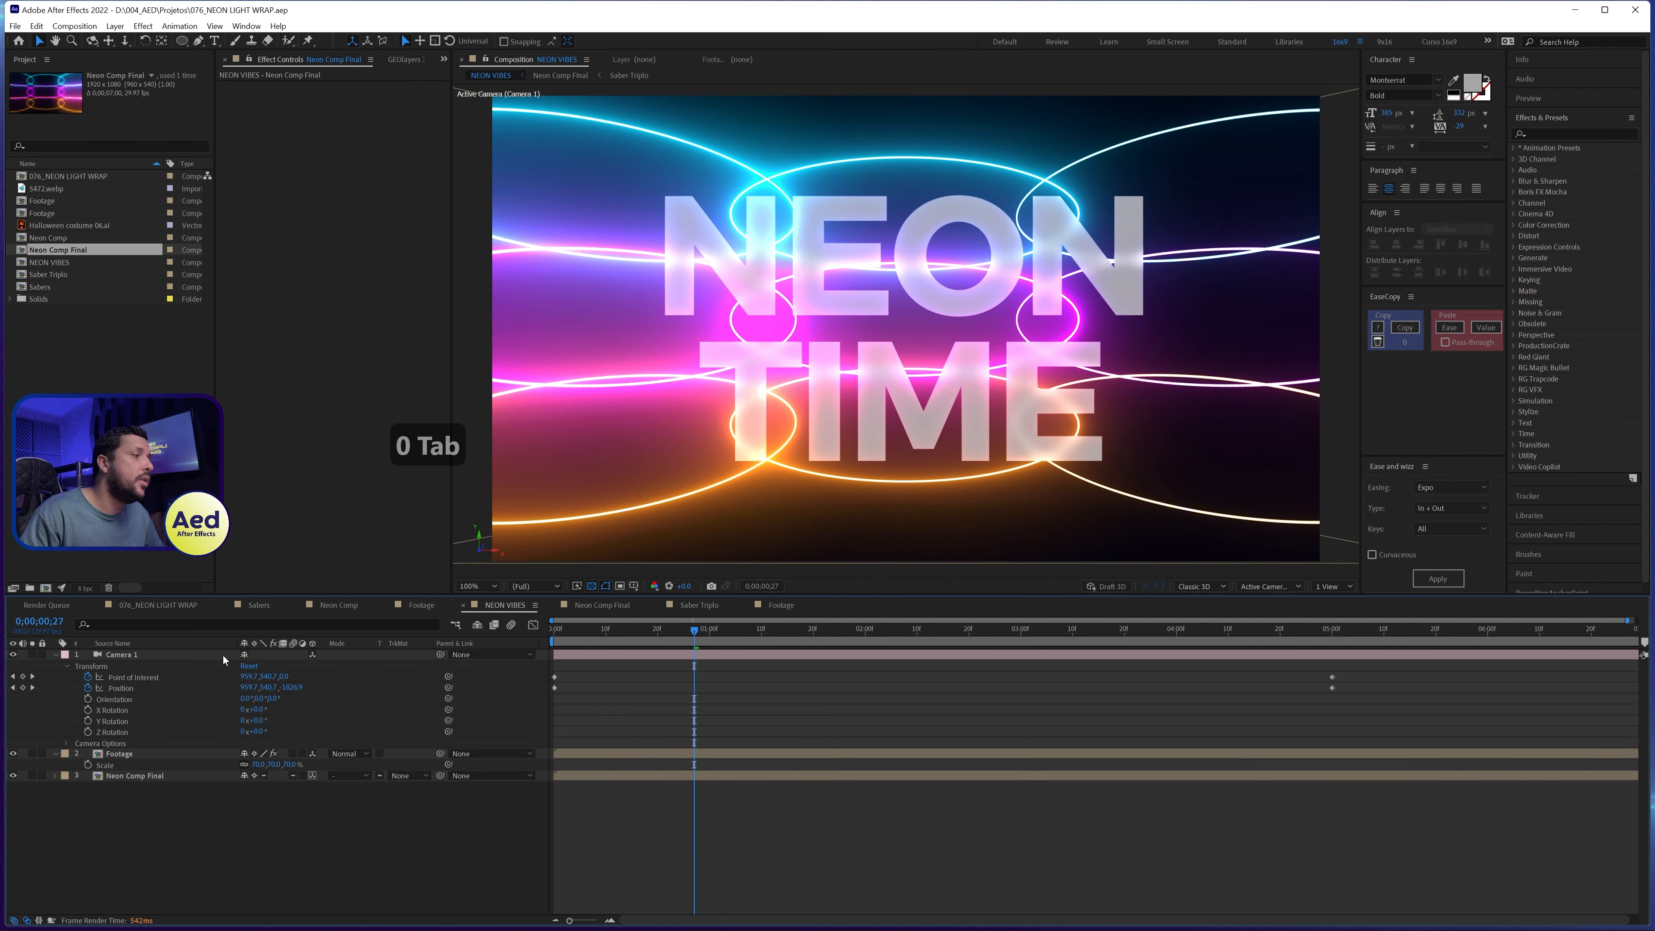
pyautogui.click(124, 754)
# Step: In the Footage precomp of 076_NEON LIGHT WRAP, show the Halloween costume 06.ai layer and hide the NEON VIBES text layer
pyautogui.click(179, 605)
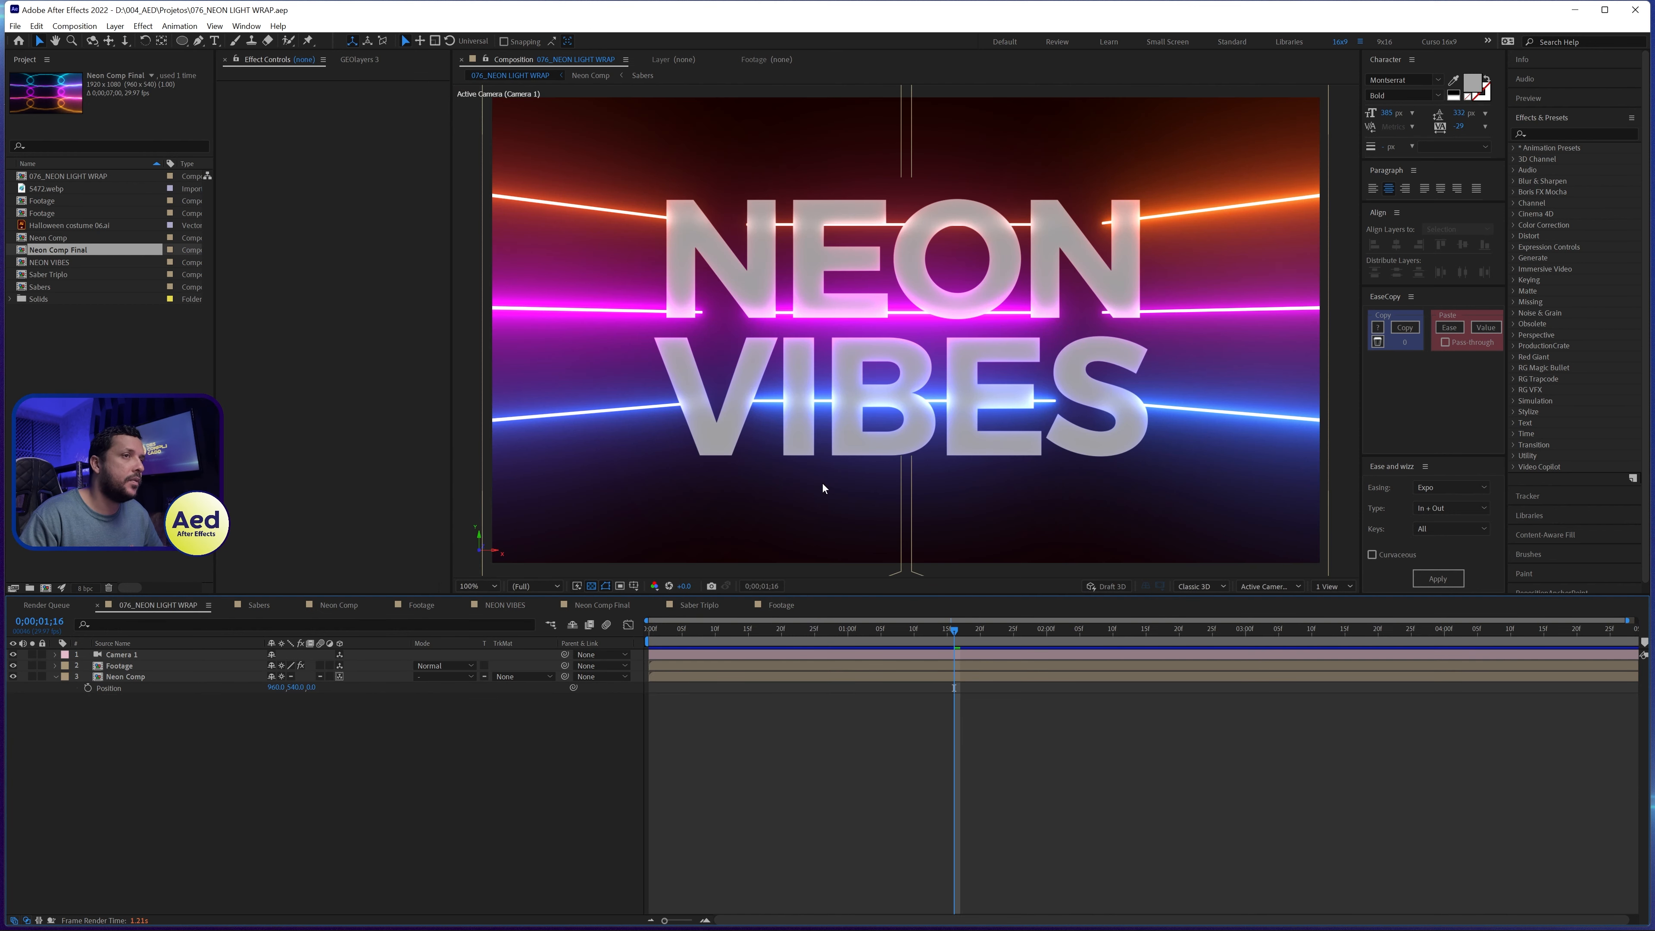
pyautogui.doubleClick(123, 665)
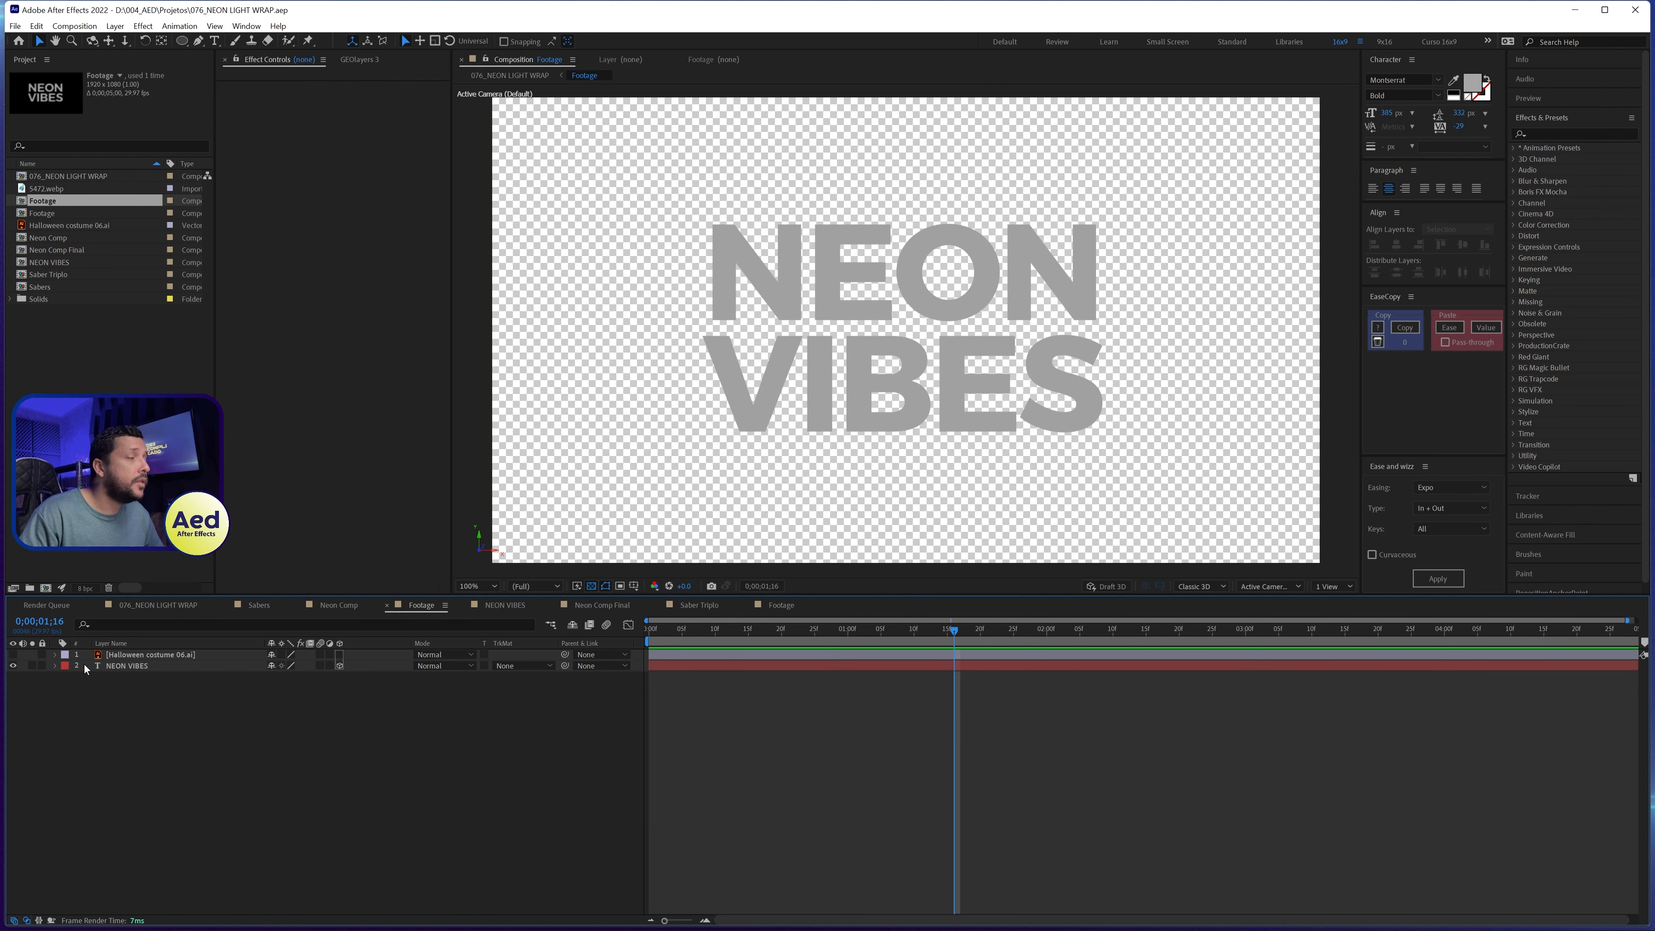
pyautogui.click(13, 655)
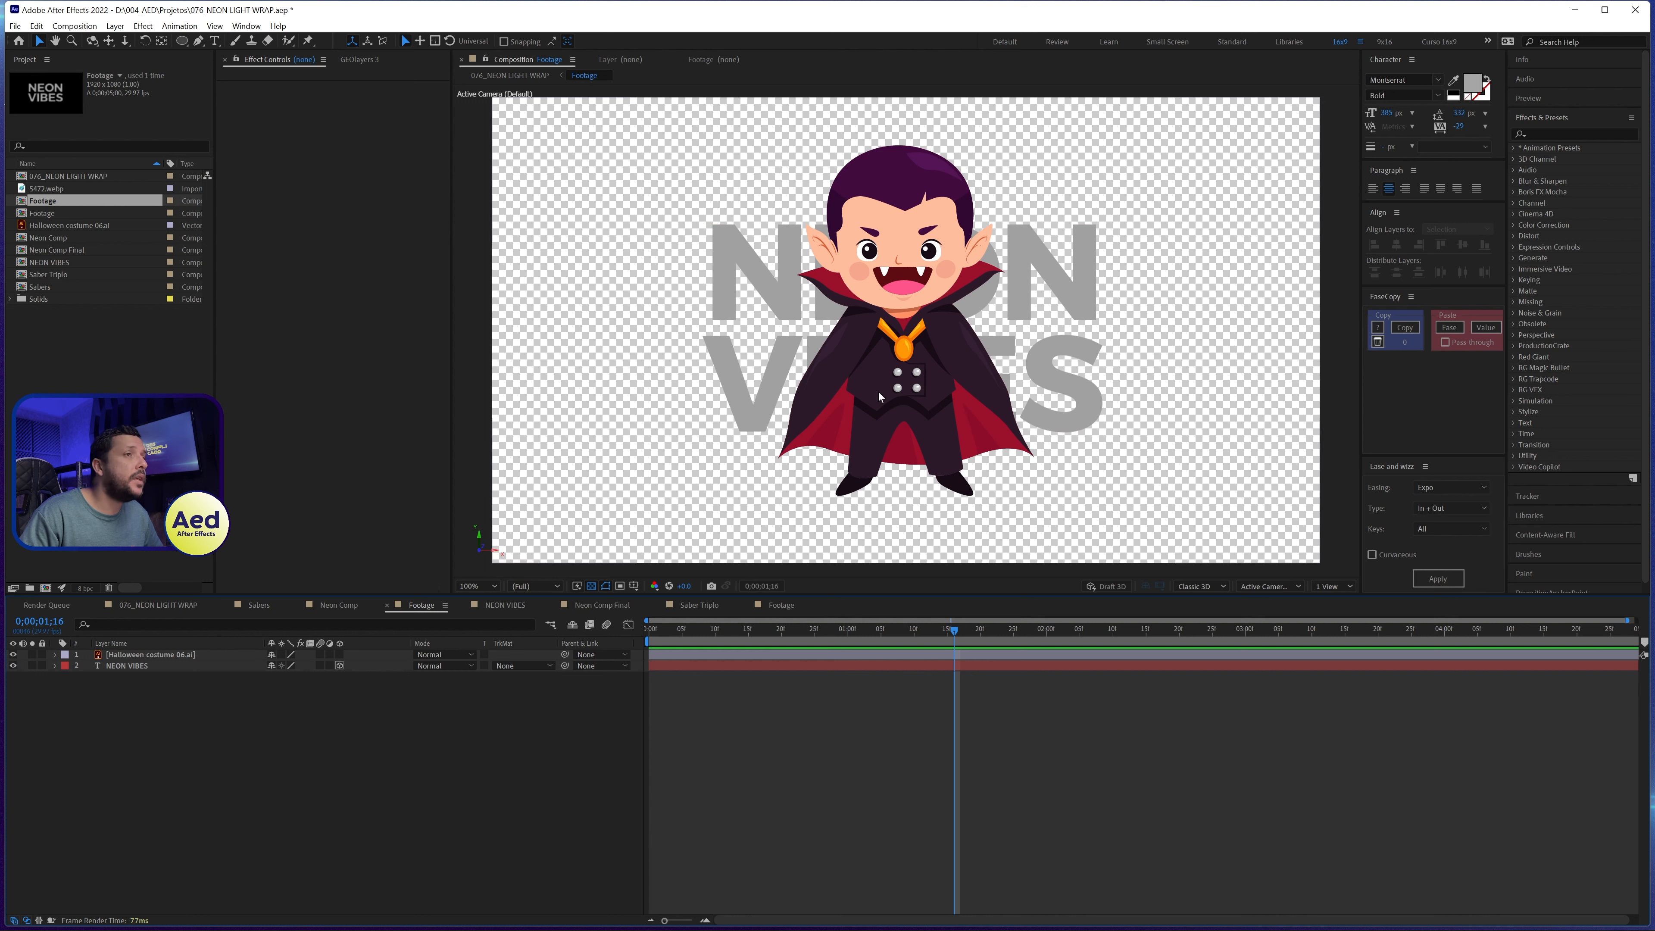
pyautogui.click(13, 666)
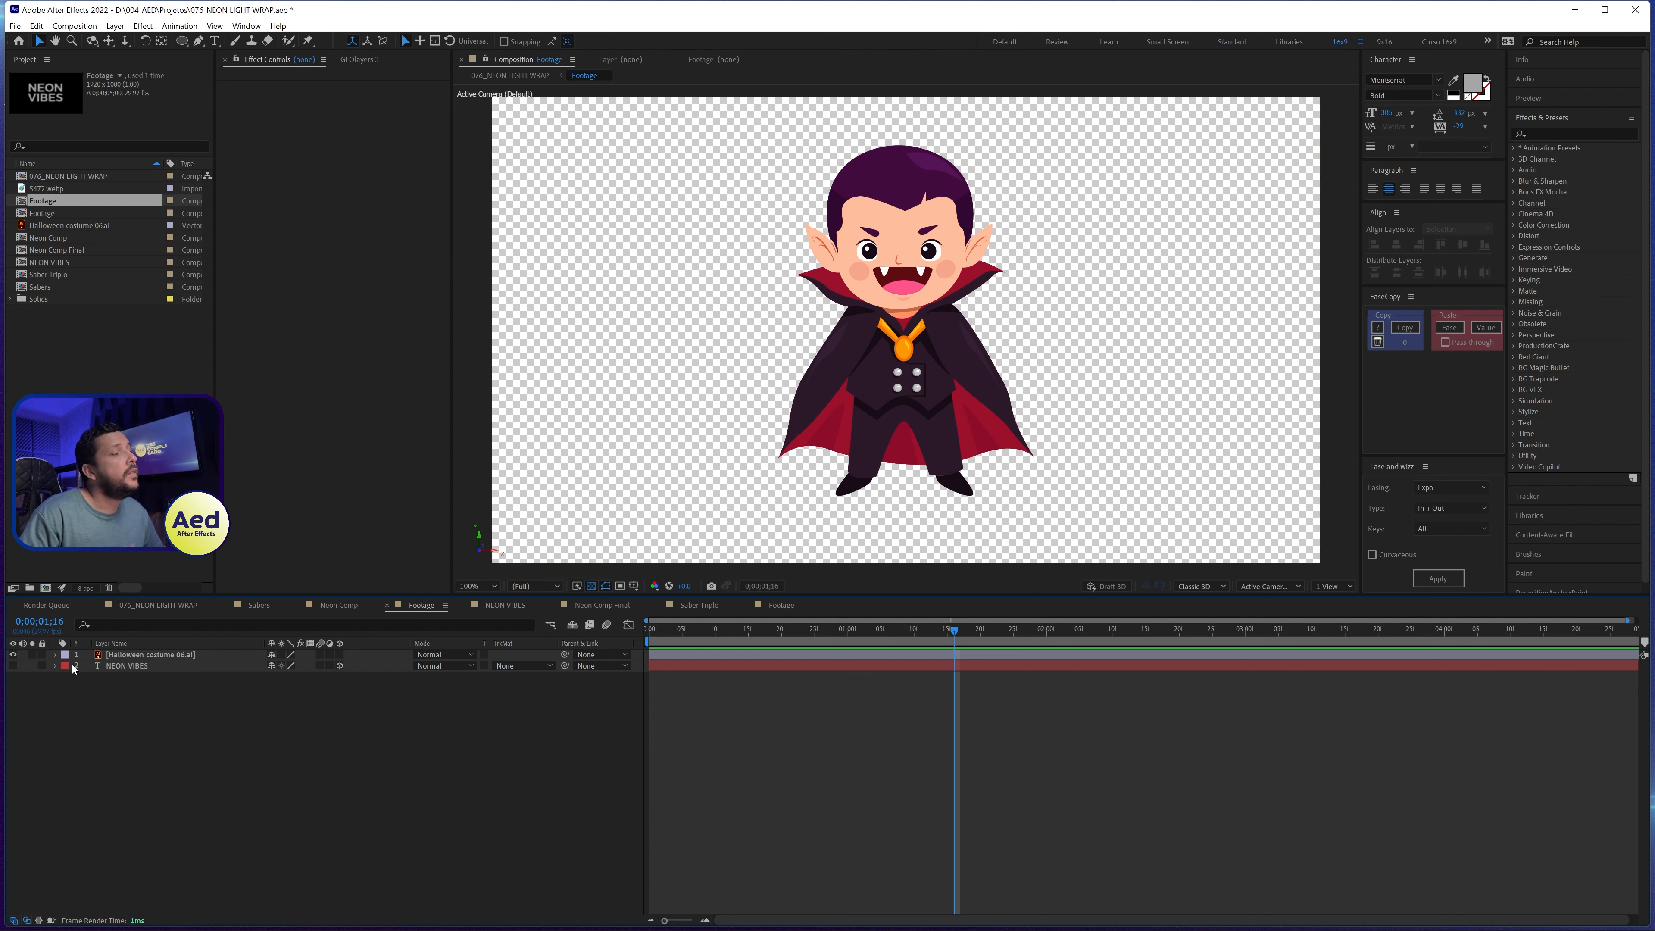
pyautogui.click(155, 656)
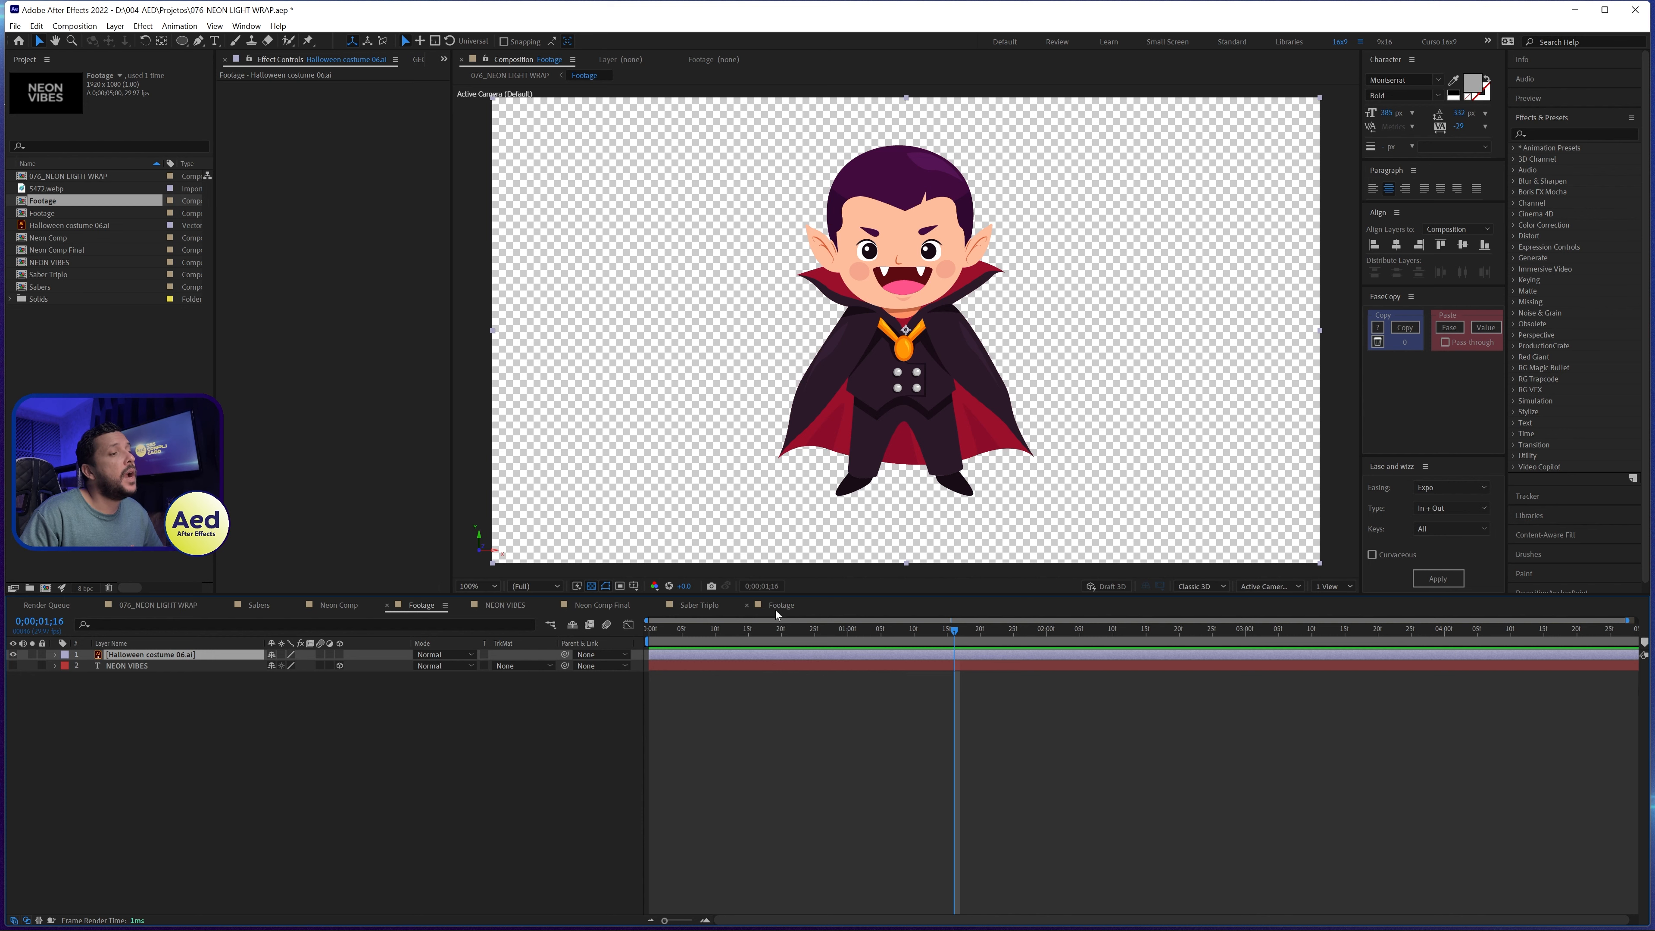
pyautogui.click(519, 711)
pyautogui.click(147, 668)
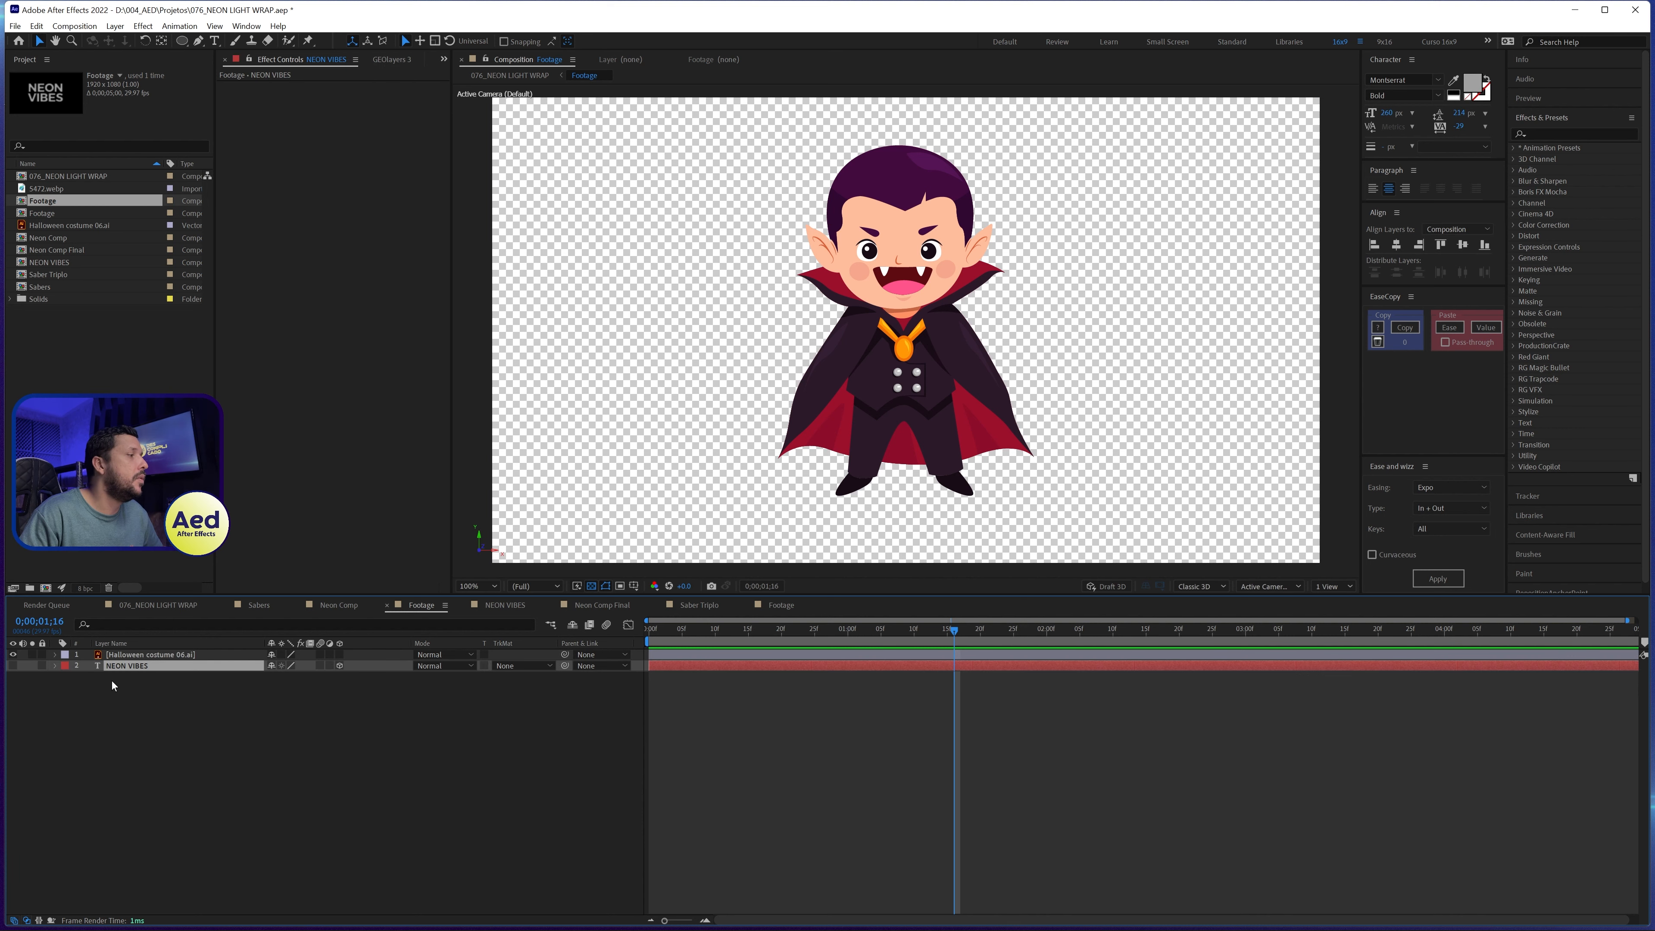
# Step: Return to the 076_NEON LIGHT WRAP composition and view the vampire character in the neon scene with nothing selected
pyautogui.press('Tab')
pyautogui.click(178, 755)
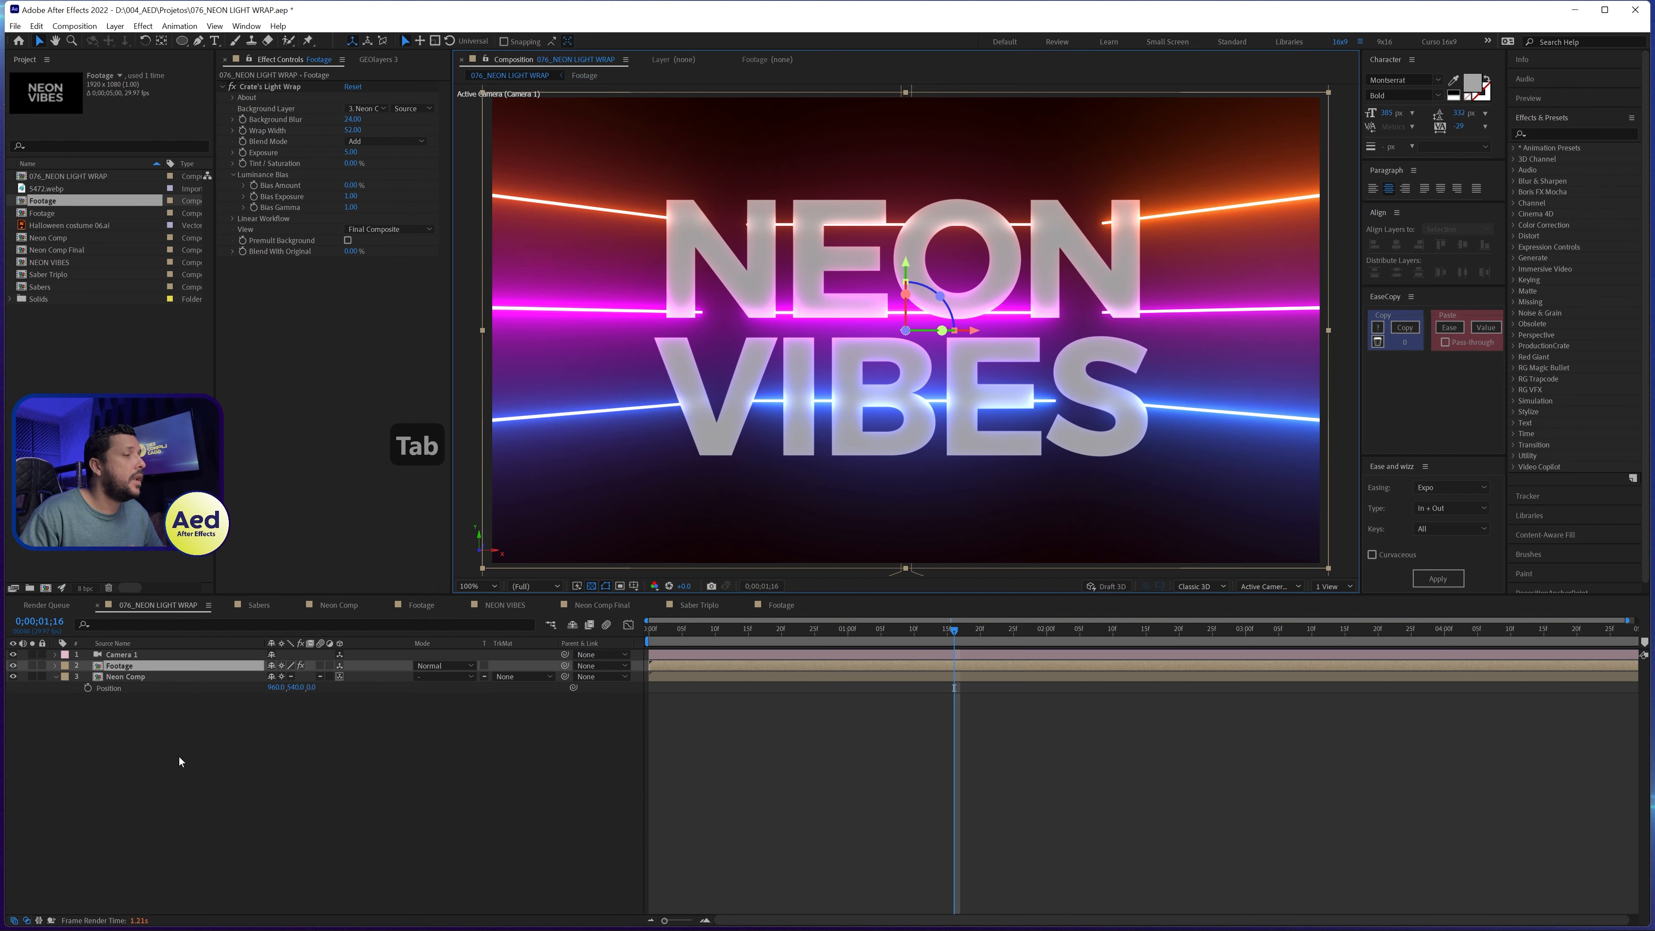
pyautogui.click(517, 776)
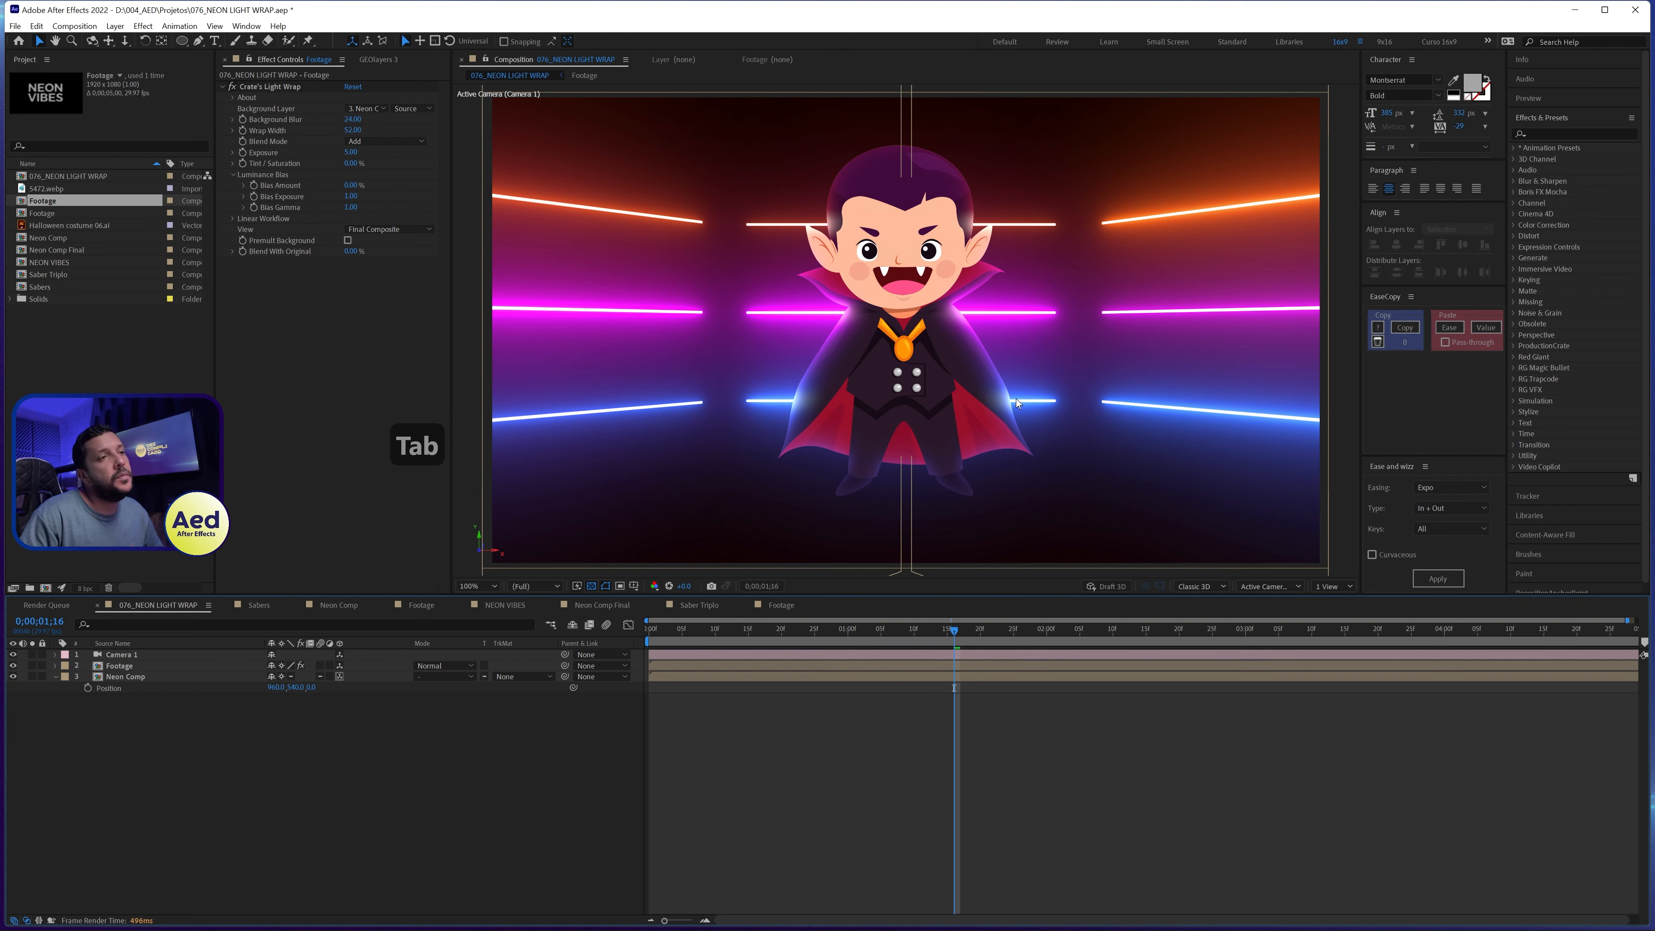
# Step: Turn Crate's Light Wrap off and back on for the Footage layer to compare the vampire character, and scrub the timeline
pyautogui.click(119, 666)
pyautogui.click(232, 86)
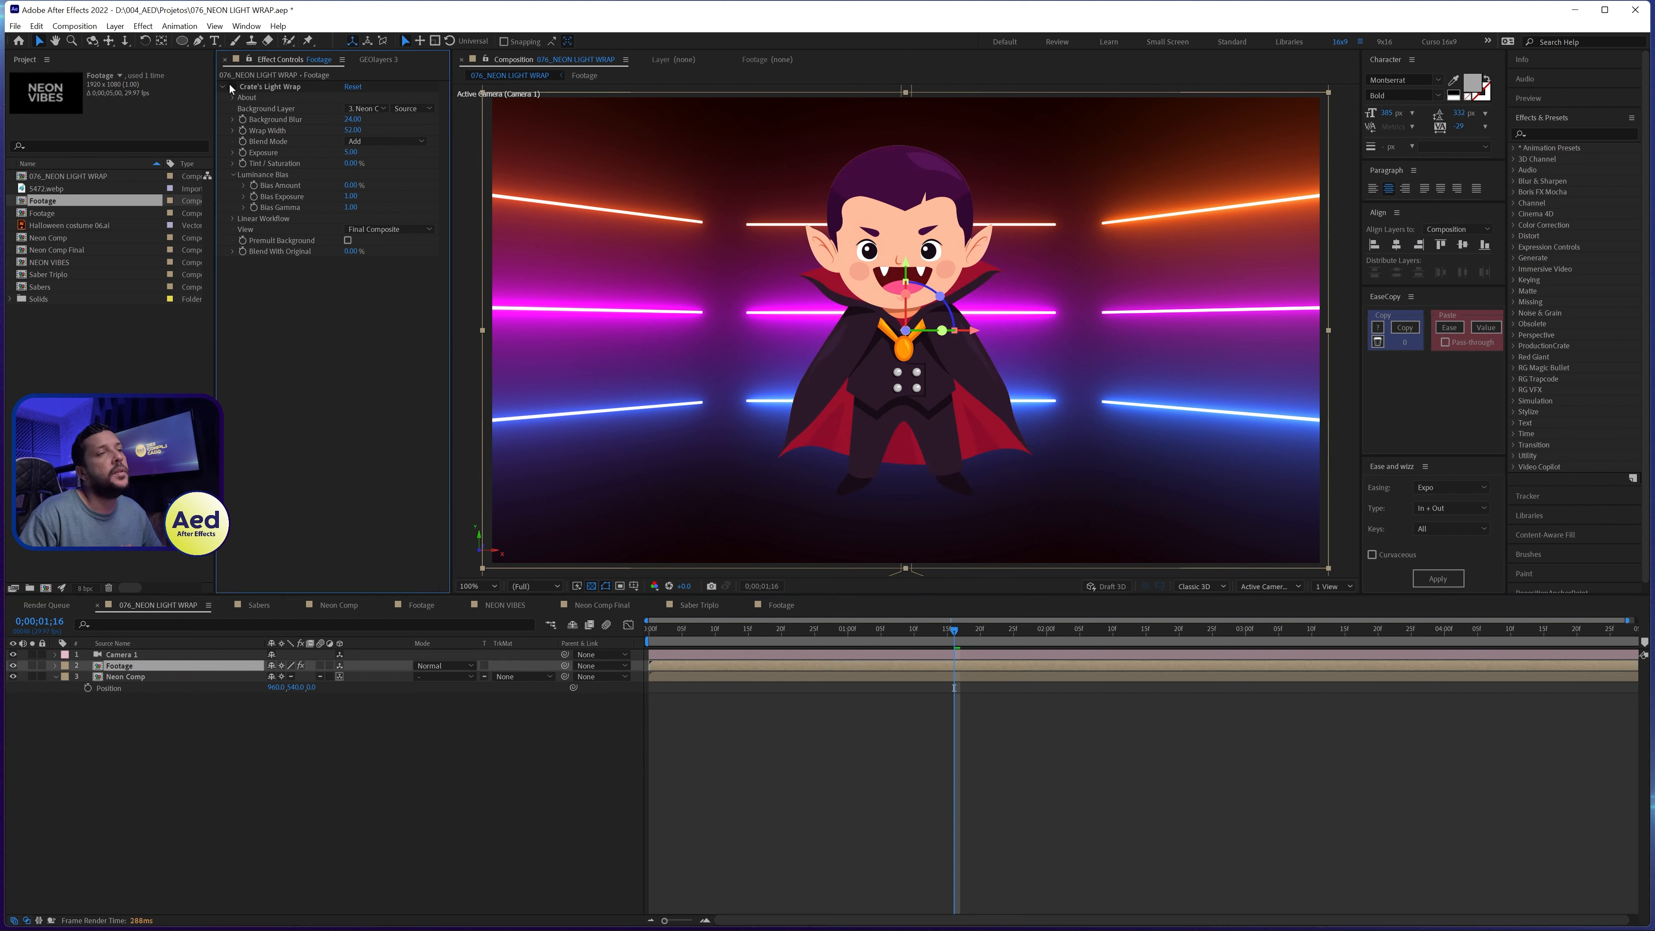
pyautogui.click(232, 87)
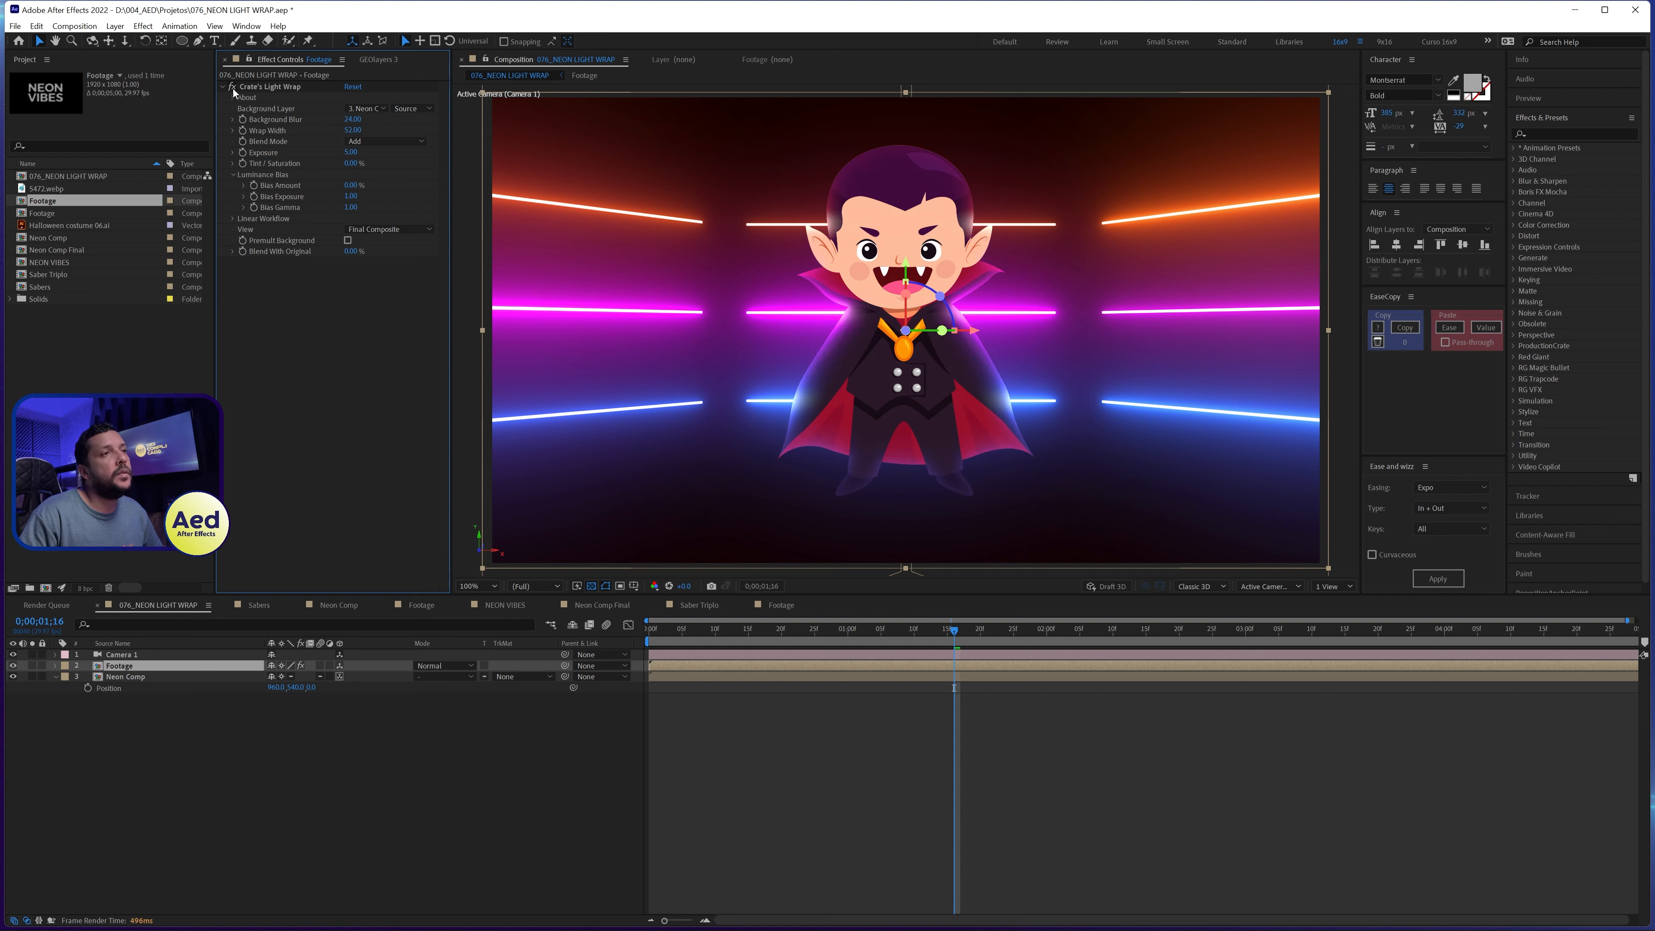
pyautogui.moveTo(742, 630); pyautogui.dragTo(1026, 703)
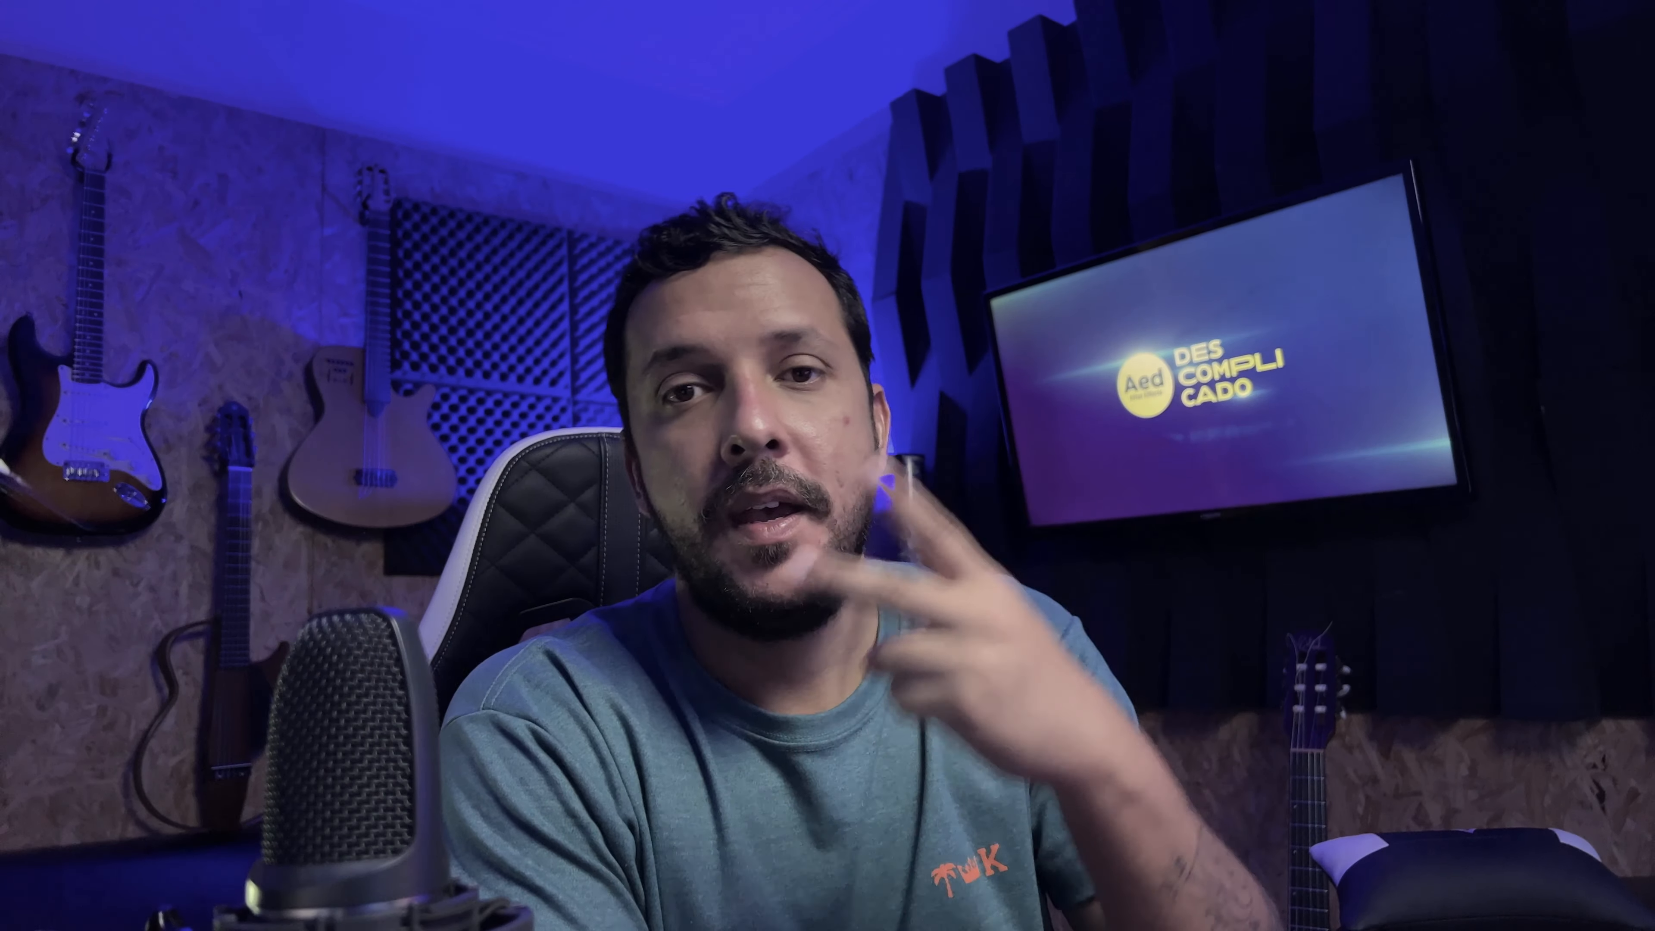